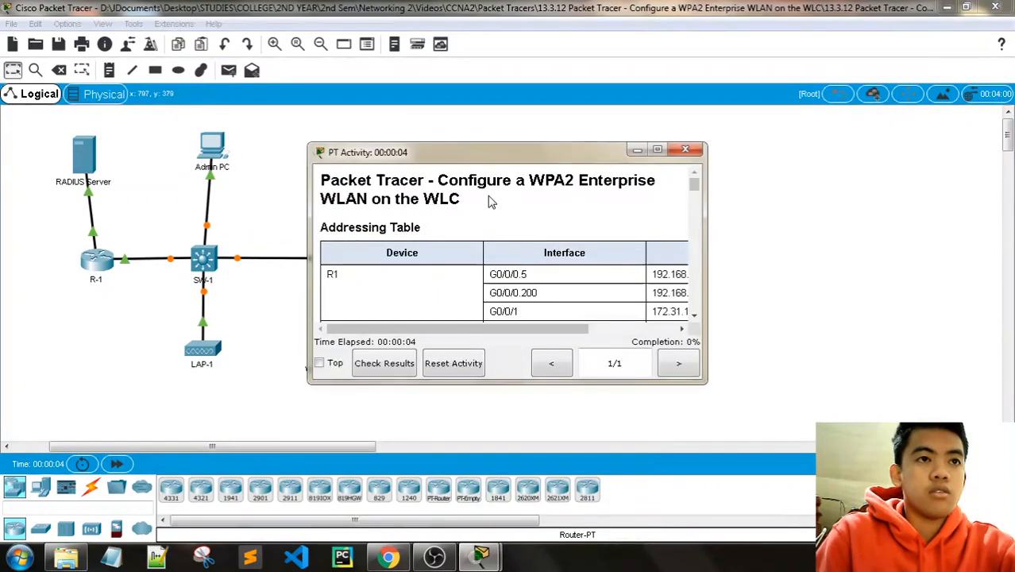
Step: Bring the PT Activity instructions forward and enlarge them until the addressing table's IP Address column shows
{"action": "left_click_drag", "start_coordinate": [858, 29], "coordinate": [792, 21]}
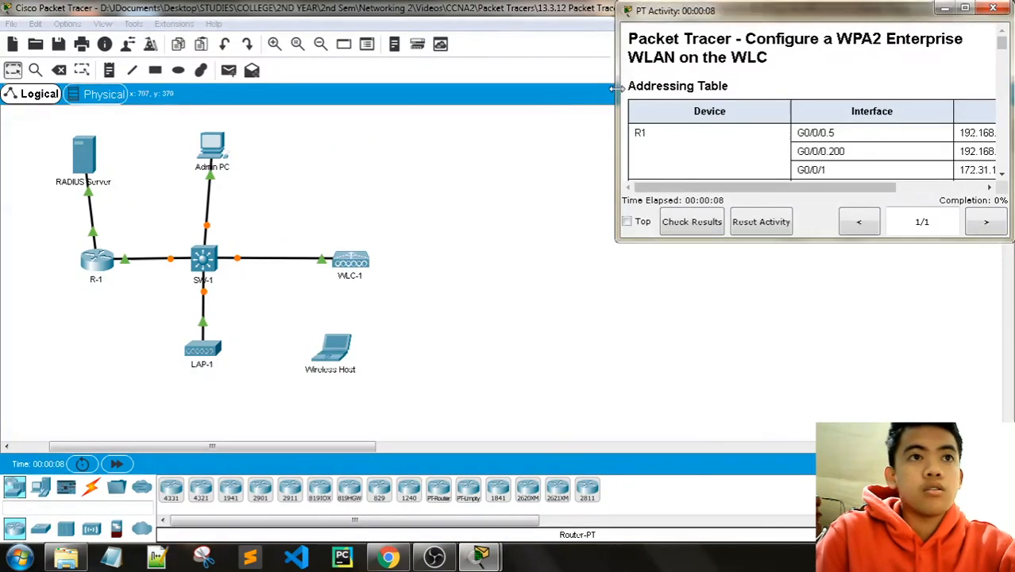
{"action": "left_click_drag", "start_coordinate": [615, 96], "coordinate": [492, 73]}
{"action": "left_click_drag", "start_coordinate": [803, 240], "coordinate": [802, 295]}
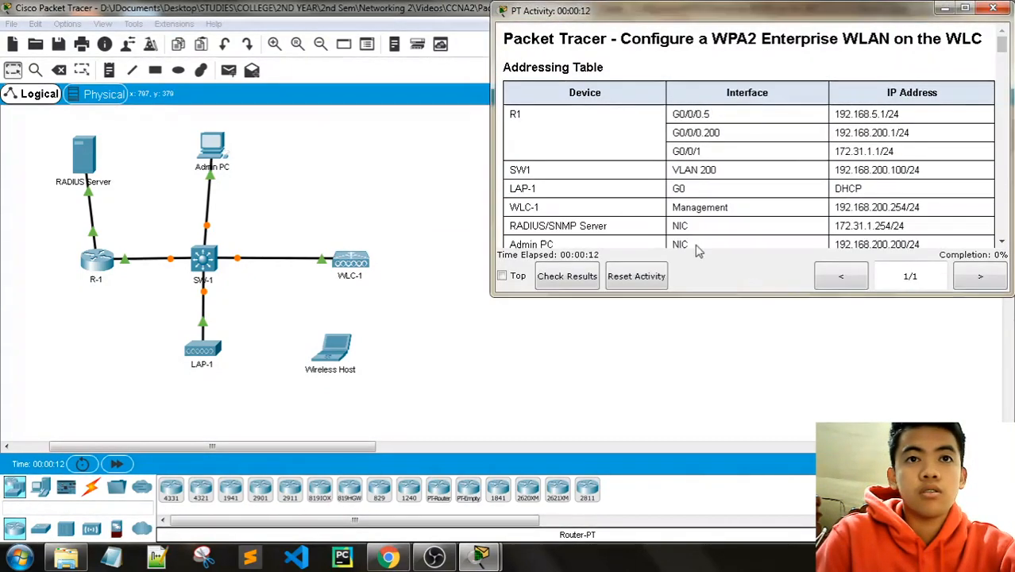
{"action": "left_click_drag", "start_coordinate": [491, 127], "coordinate": [464, 124]}
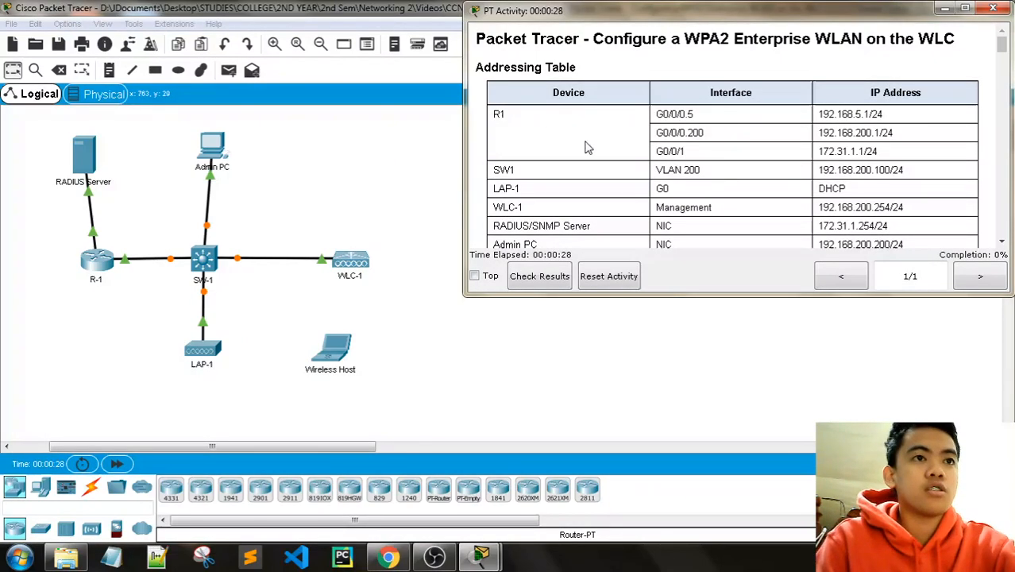
Step: Scroll past the addressing table to the seven Objectives, highlighting the WLC-1 row and RADIUS/WPA2-Enterprise lines
{"action": "scroll", "coordinate": [527, 145], "scroll_direction": "down", "scroll_amount": 1}
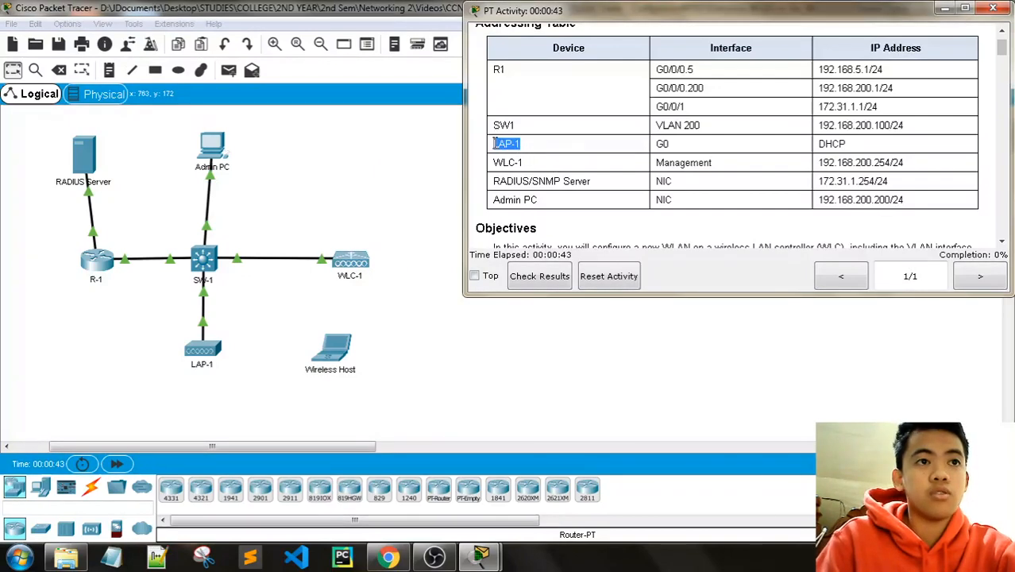
{"action": "left_click_drag", "start_coordinate": [525, 162], "coordinate": [492, 162]}
{"action": "left_click", "coordinate": [535, 179]}
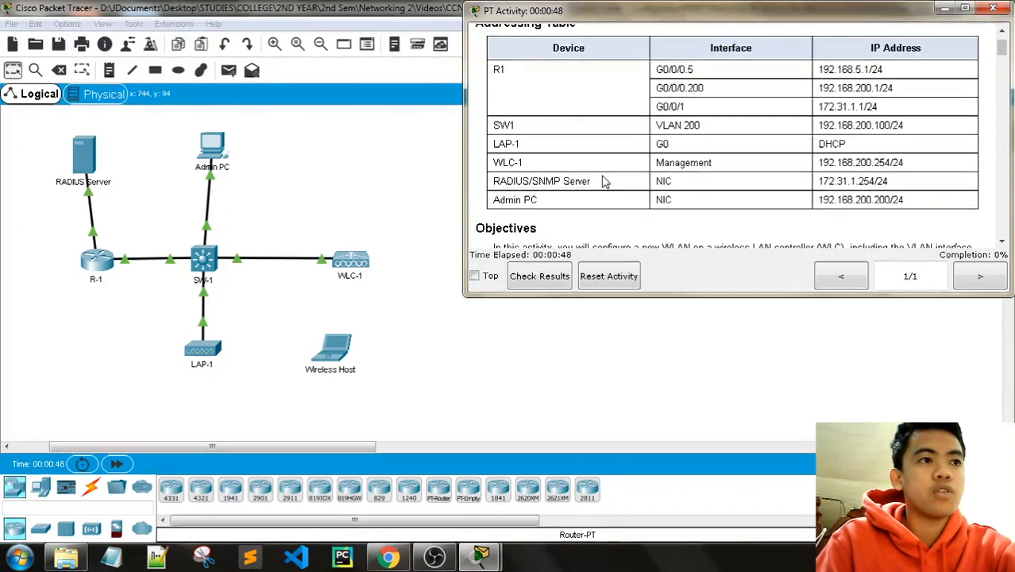
{"action": "scroll", "coordinate": [727, 177], "scroll_direction": "down", "scroll_amount": 2}
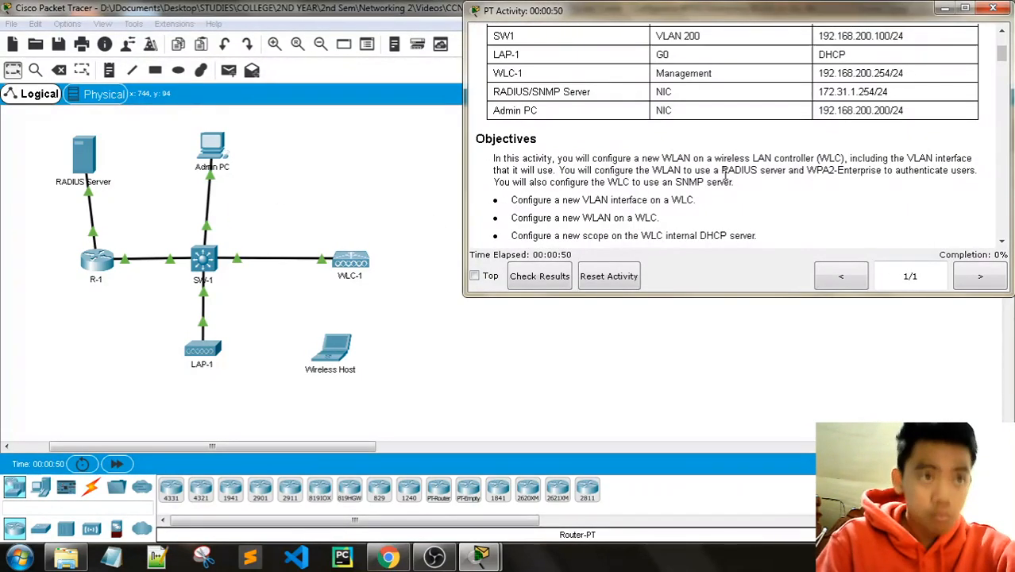
{"action": "scroll", "coordinate": [725, 177], "scroll_direction": "down", "scroll_amount": 1}
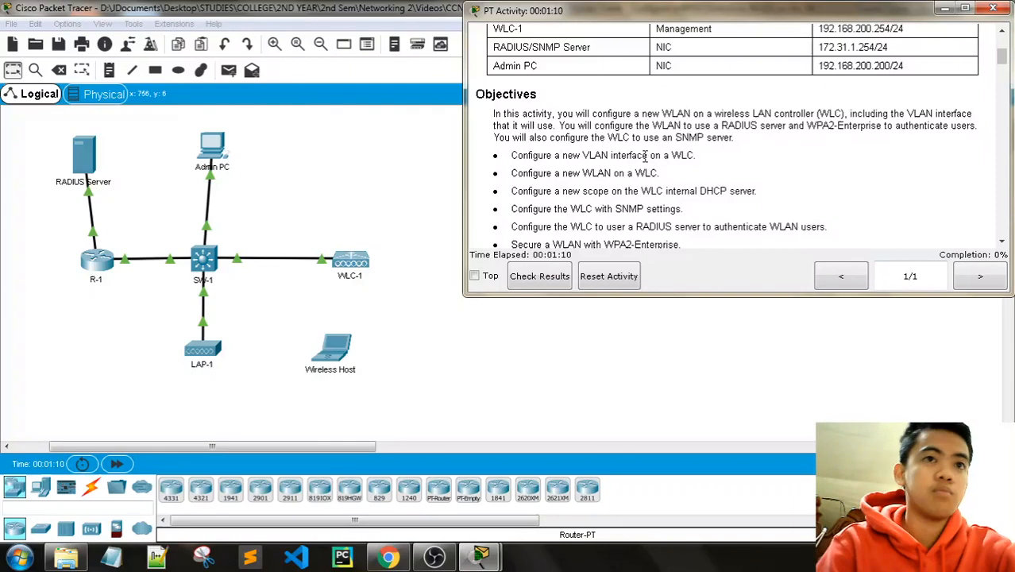
{"action": "scroll", "coordinate": [674, 159], "scroll_direction": "down", "scroll_amount": 2}
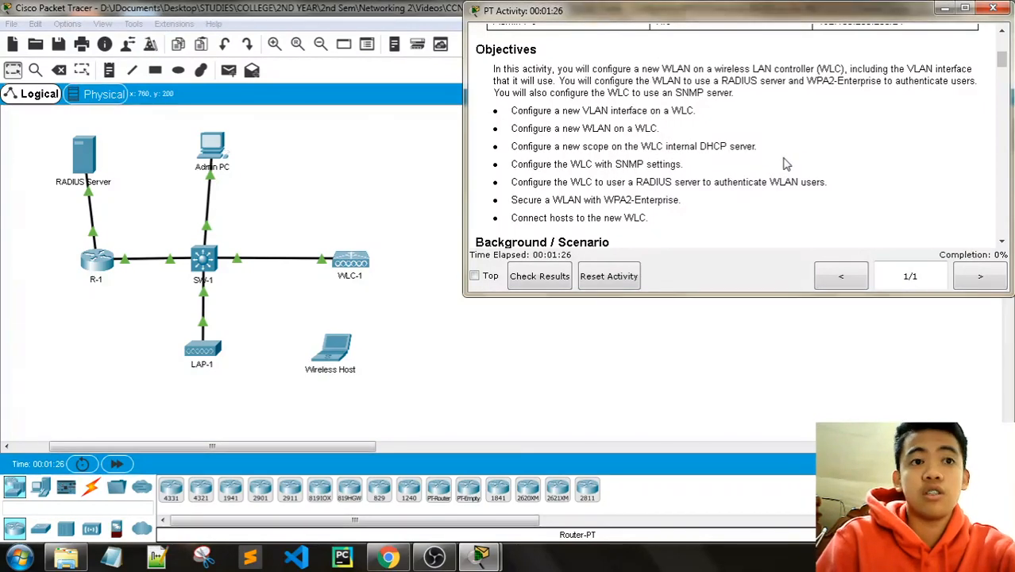
{"action": "scroll", "coordinate": [594, 151], "scroll_direction": "down", "scroll_amount": 1}
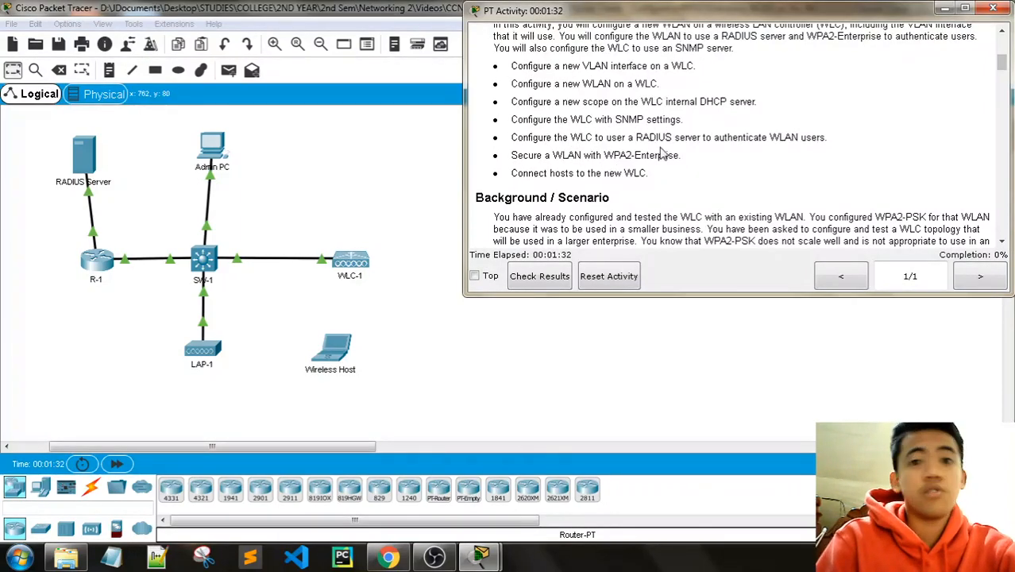
{"action": "left_click_drag", "start_coordinate": [604, 138], "coordinate": [808, 150]}
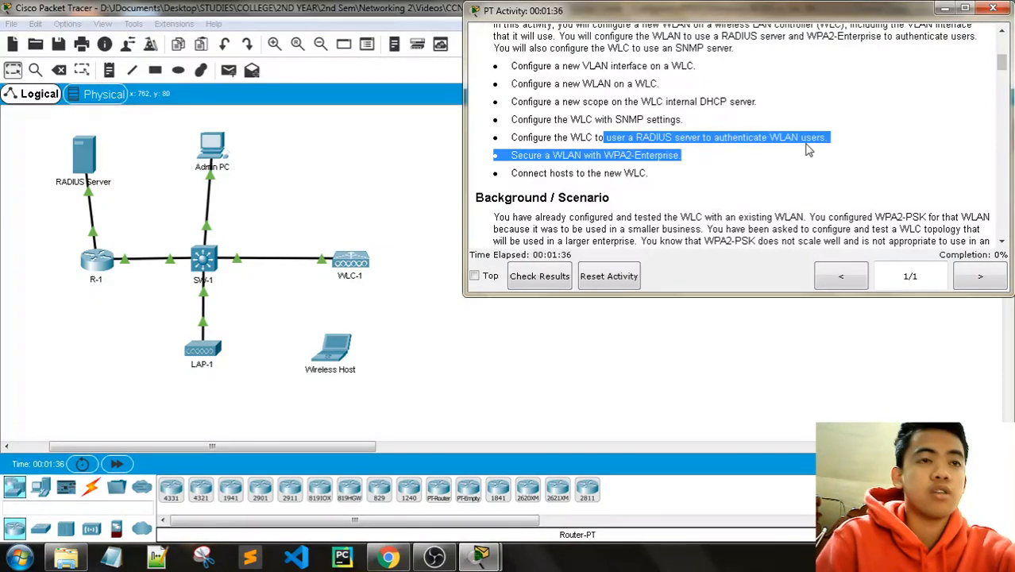
{"action": "left_click", "coordinate": [556, 164]}
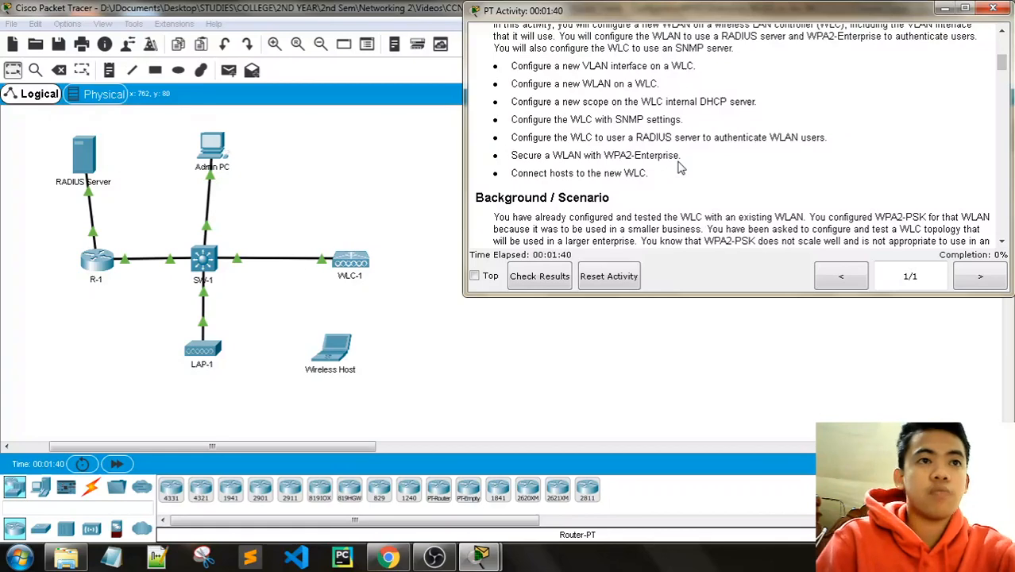
Step: Read Background / Scenario down to Part 1 Step 1, highlighting the WPA2-PSK and central-administration notes
{"action": "scroll", "coordinate": [681, 167], "scroll_direction": "down", "scroll_amount": 2}
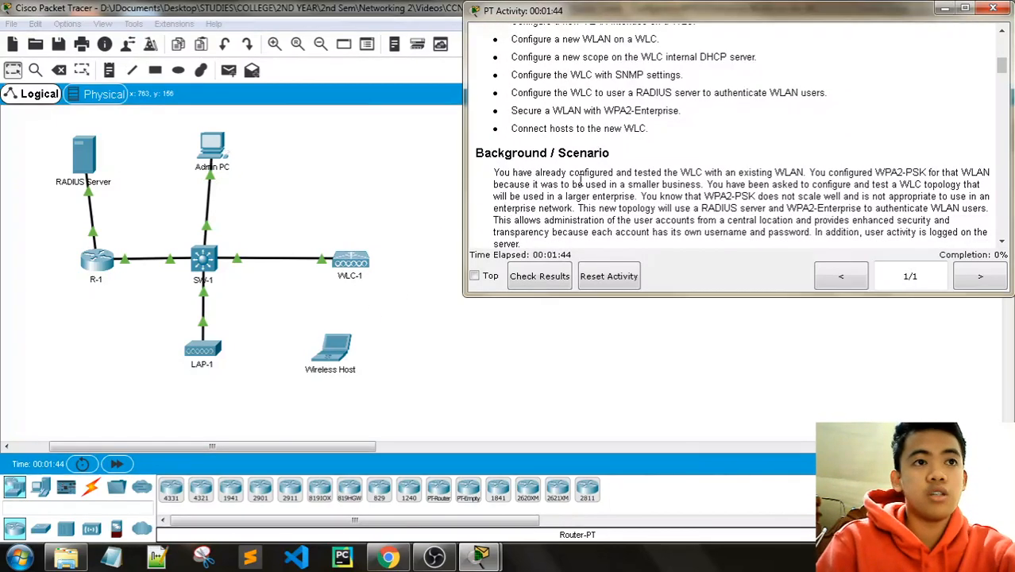
{"action": "scroll", "coordinate": [612, 170], "scroll_direction": "down", "scroll_amount": 4}
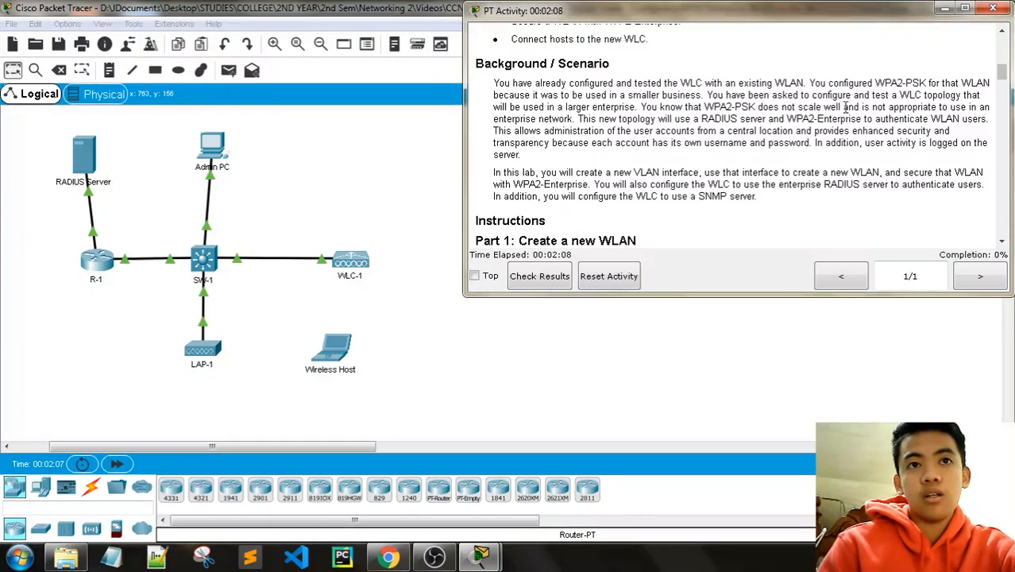
{"action": "left_click_drag", "start_coordinate": [843, 107], "coordinate": [963, 106]}
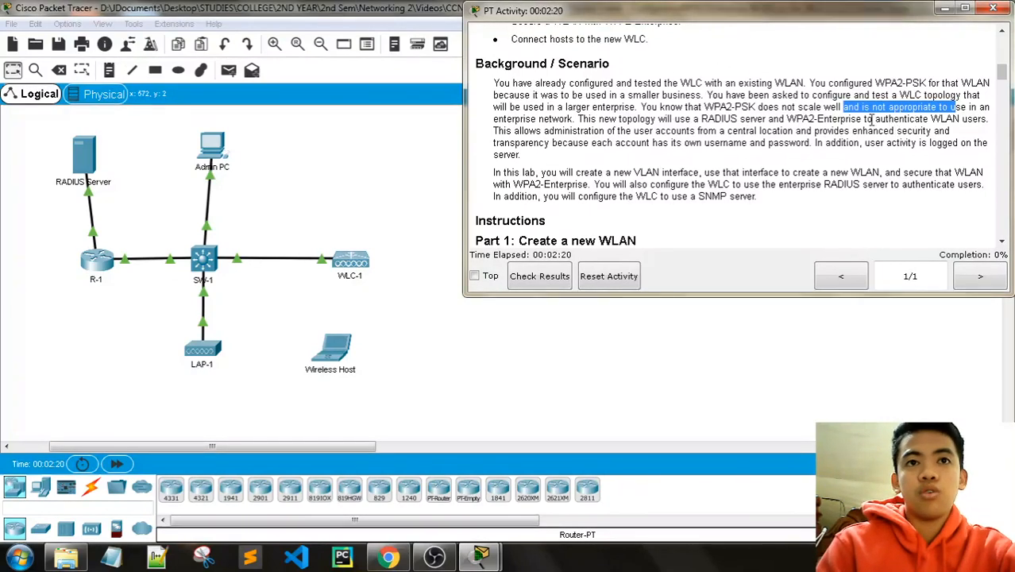
{"action": "scroll", "coordinate": [570, 118], "scroll_direction": "down", "scroll_amount": 1}
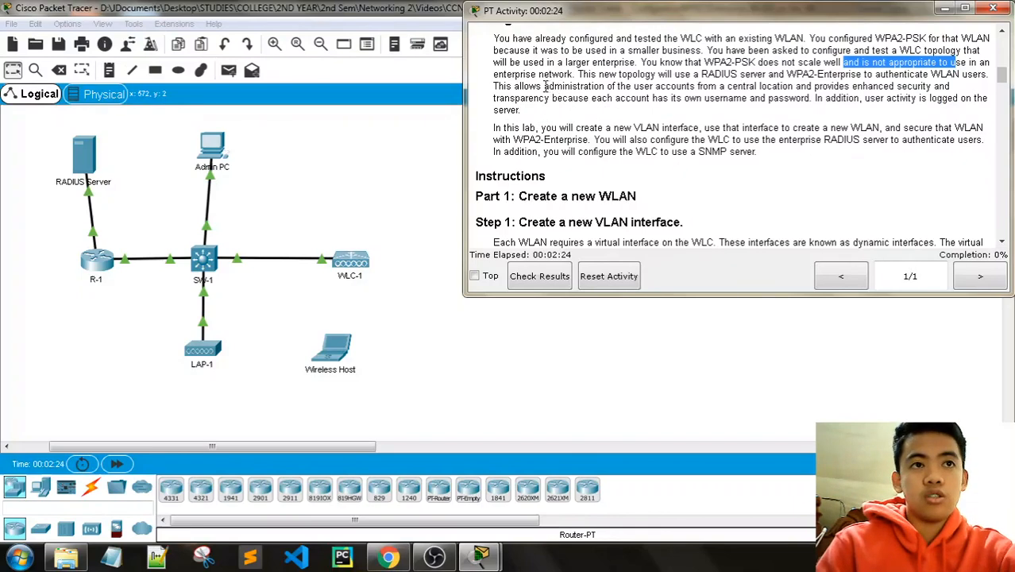
{"action": "left_click_drag", "start_coordinate": [545, 88], "coordinate": [805, 84]}
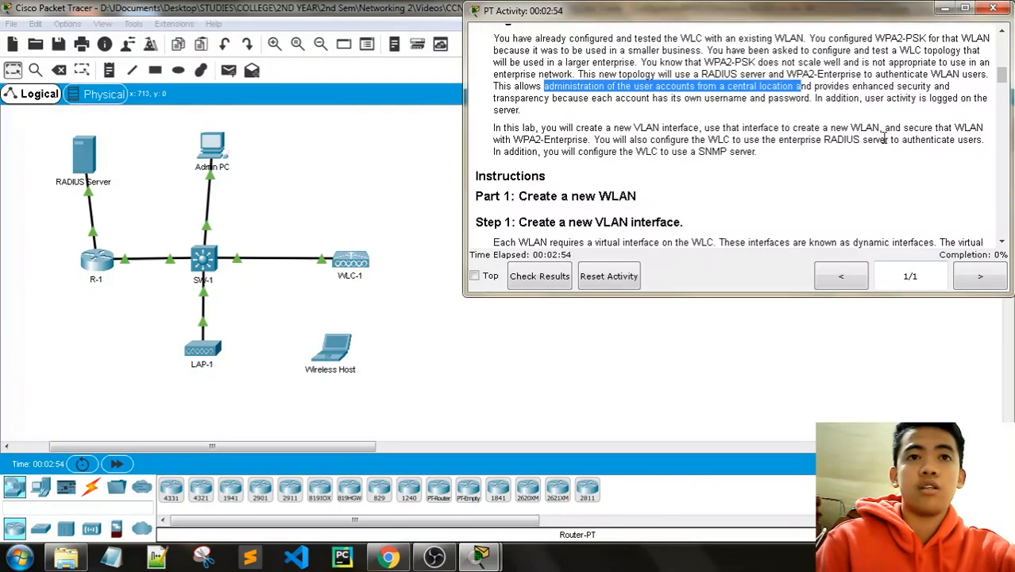
{"action": "scroll", "coordinate": [902, 133], "scroll_direction": "down", "scroll_amount": 1}
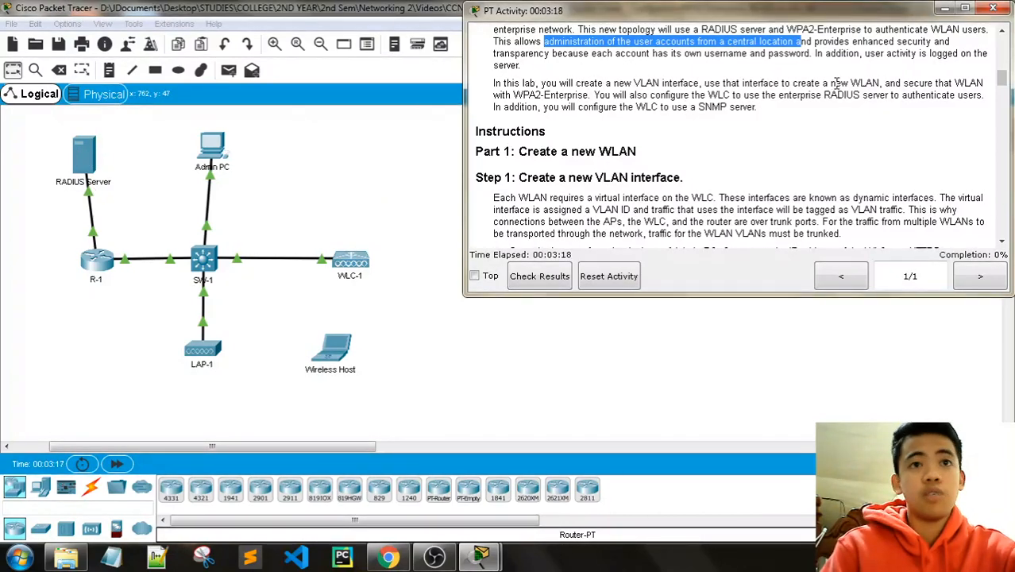
{"action": "scroll", "coordinate": [821, 109], "scroll_direction": "down", "scroll_amount": 3}
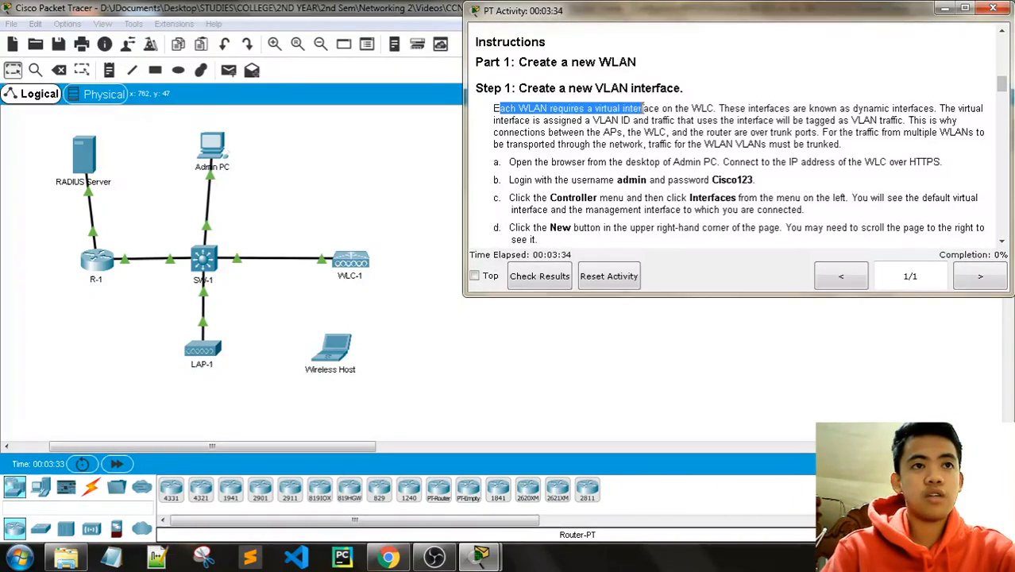
Step: Read Step 1's text on virtual interfaces and VLAN tagging, then scroll to substep e (WLAN-5, VLAN 5)
{"action": "left_click_drag", "start_coordinate": [643, 109], "coordinate": [728, 110]}
{"action": "left_click", "coordinate": [731, 114]}
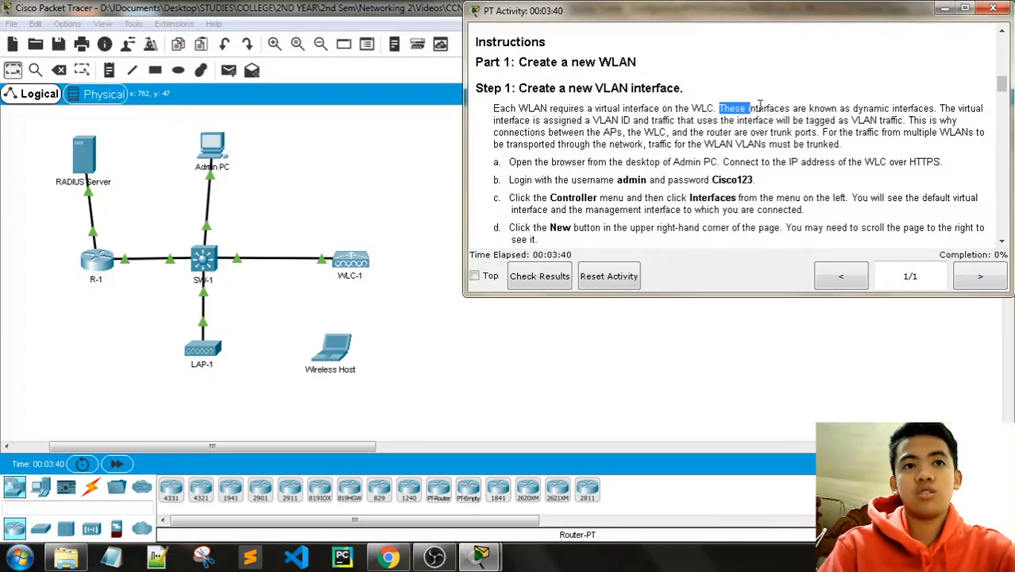
{"action": "left_click_drag", "start_coordinate": [760, 104], "coordinate": [928, 103]}
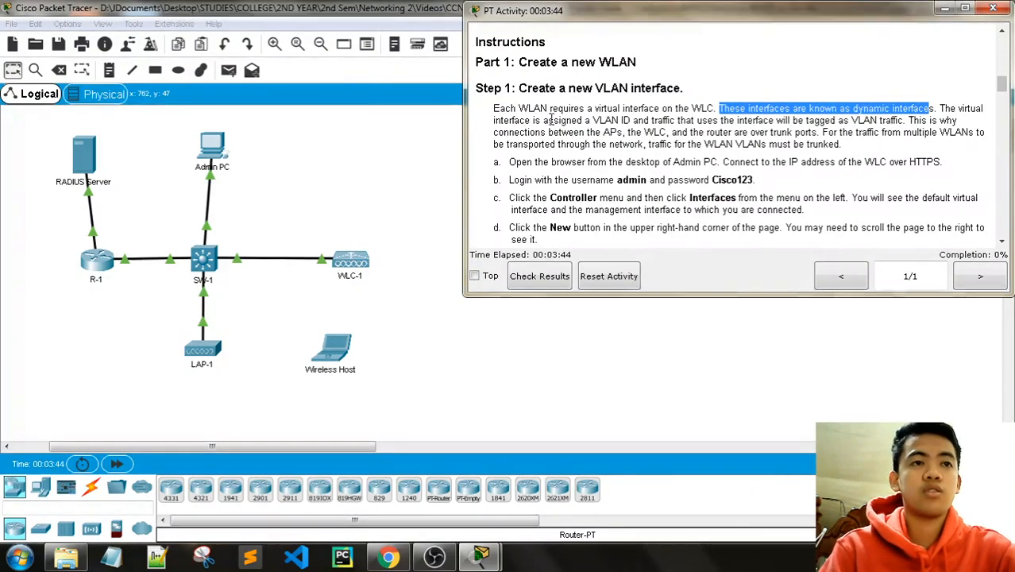
{"action": "left_click_drag", "start_coordinate": [544, 120], "coordinate": [845, 122]}
{"action": "left_click", "coordinate": [712, 132]}
{"action": "left_click", "coordinate": [850, 124]}
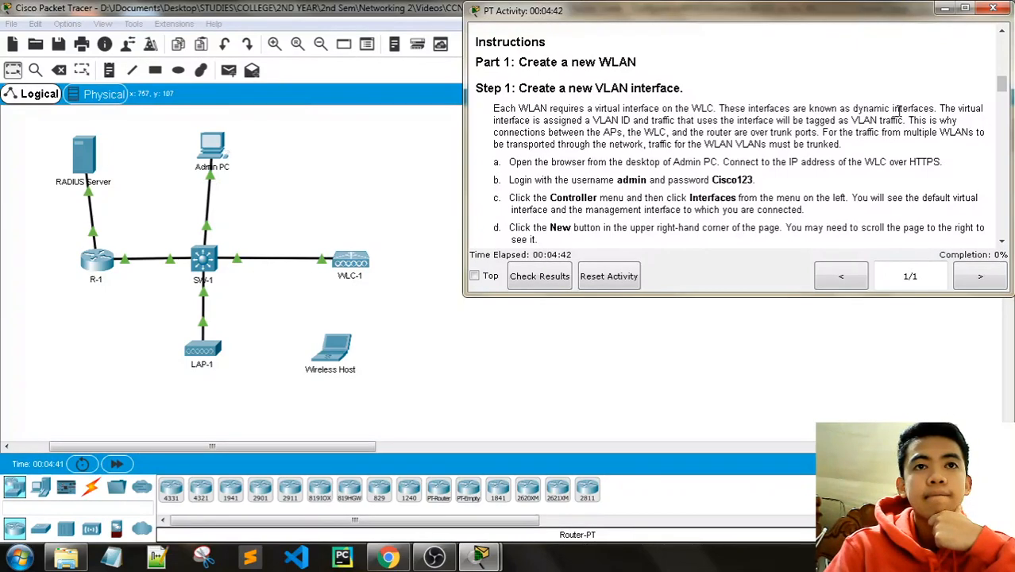
{"action": "left_click_drag", "start_coordinate": [957, 114], "coordinate": [881, 121]}
{"action": "left_click", "coordinate": [878, 123]}
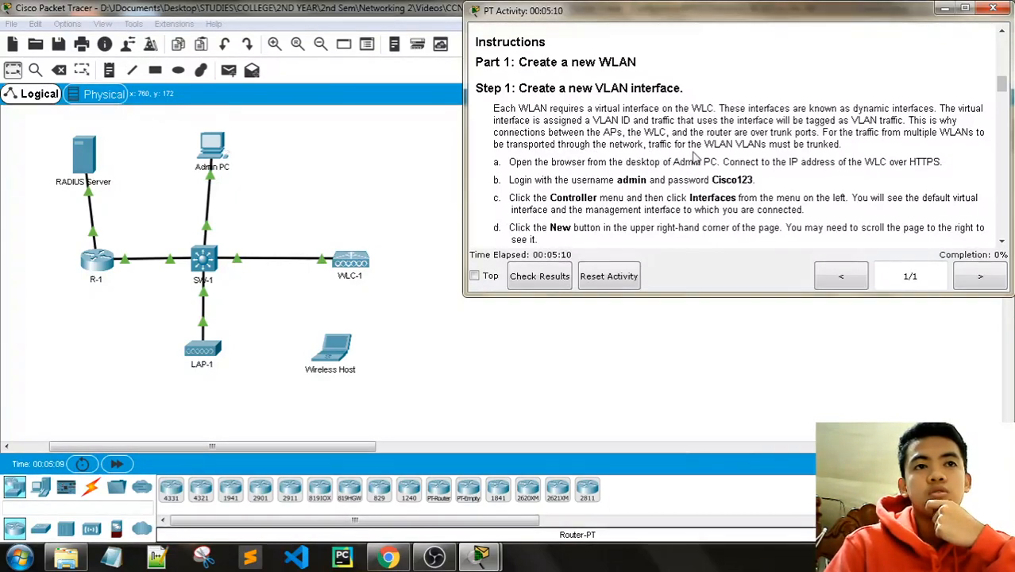
{"action": "scroll", "coordinate": [695, 159], "scroll_direction": "down", "scroll_amount": 1}
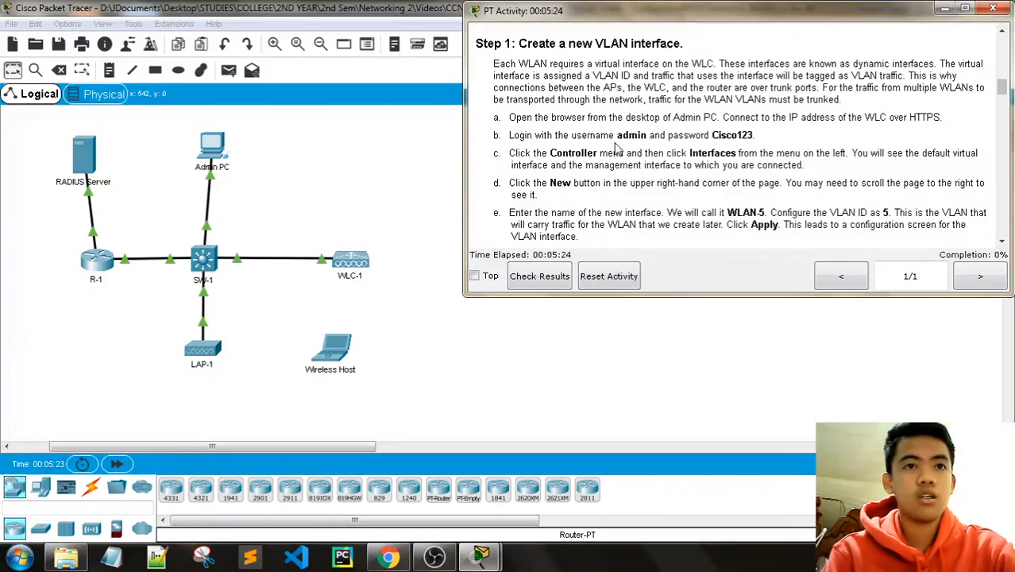
Step: Show Admin PC's IP Configuration (static 192.168.200.200, gateway 192.168.200.1) beside the Step 1 instructions
{"action": "left_click", "coordinate": [209, 146]}
{"action": "left_click", "coordinate": [363, 205]}
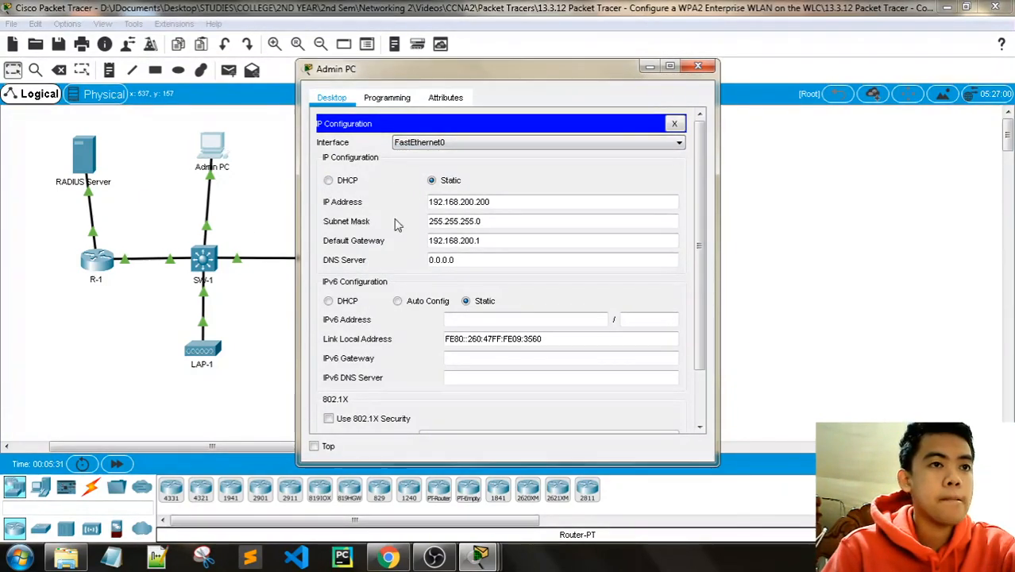
{"action": "mouse_move", "coordinate": [477, 556]}
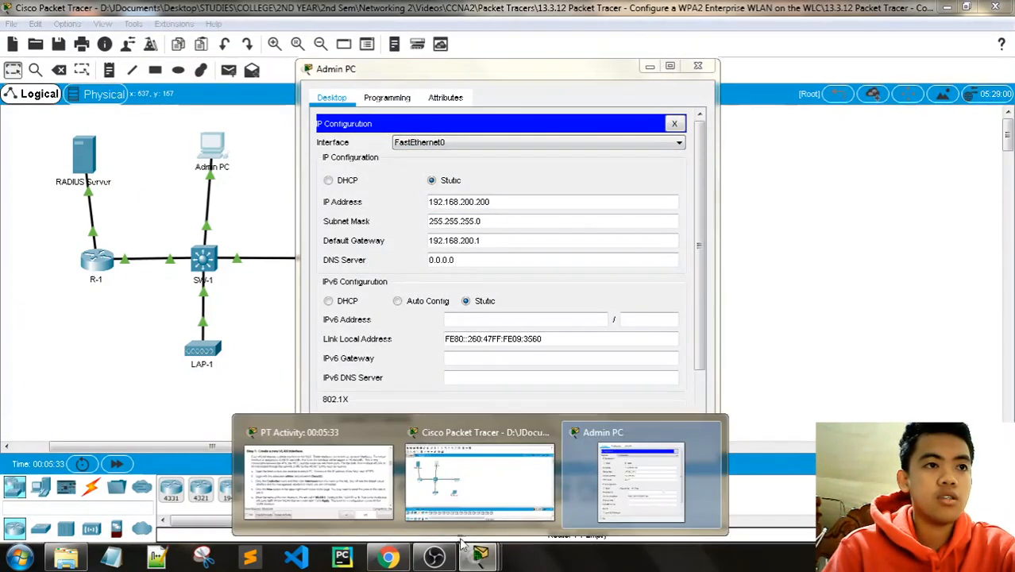
{"action": "left_click", "coordinate": [334, 476]}
{"action": "scroll", "coordinate": [715, 230], "scroll_direction": "up", "scroll_amount": 10}
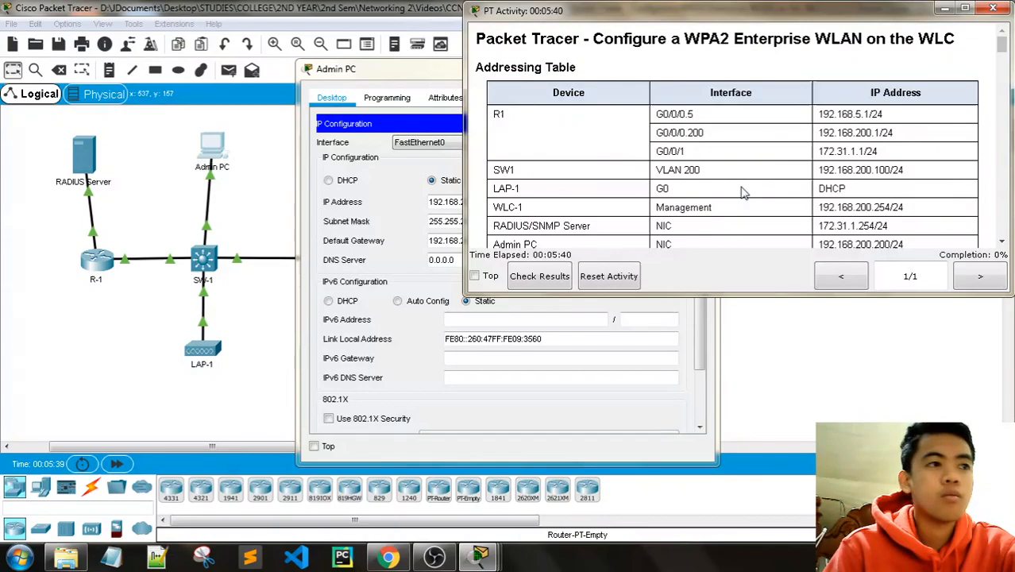
{"action": "scroll", "coordinate": [743, 192], "scroll_direction": "down", "scroll_amount": 3}
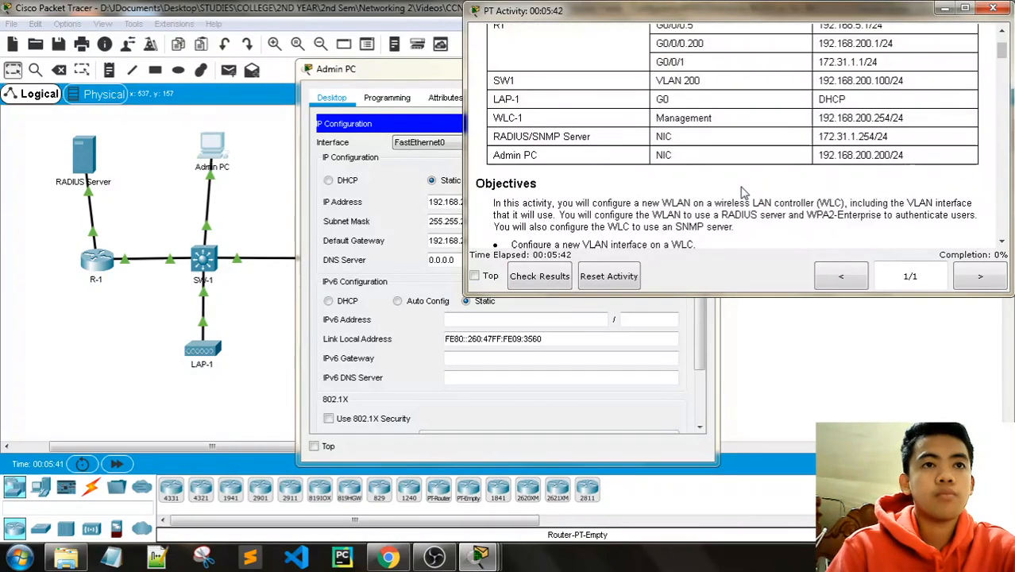
{"action": "scroll", "coordinate": [743, 193], "scroll_direction": "up", "scroll_amount": 2}
{"action": "scroll", "coordinate": [747, 189], "scroll_direction": "down", "scroll_amount": 6}
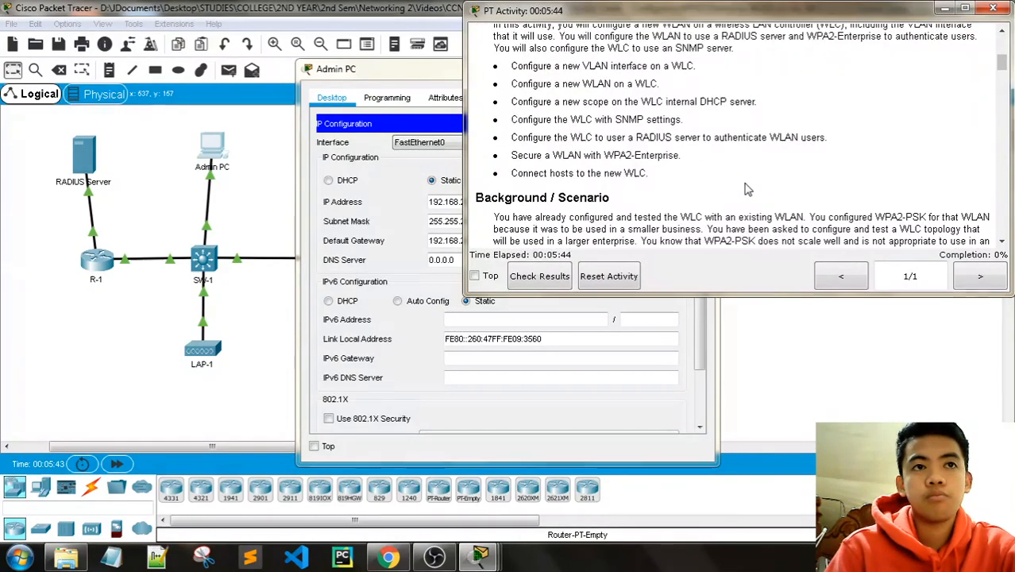
{"action": "scroll", "coordinate": [747, 189], "scroll_direction": "down", "scroll_amount": 14}
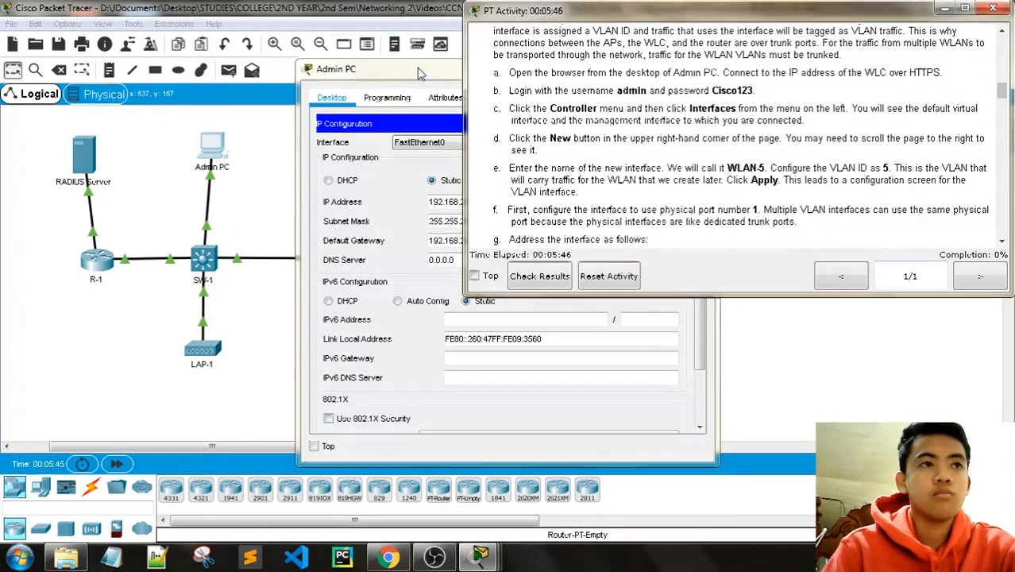
Step: Close IP Configuration, open the Admin PC Web Browser, and arrange it beside the instructions
{"action": "left_click_drag", "start_coordinate": [421, 73], "coordinate": [131, 43]}
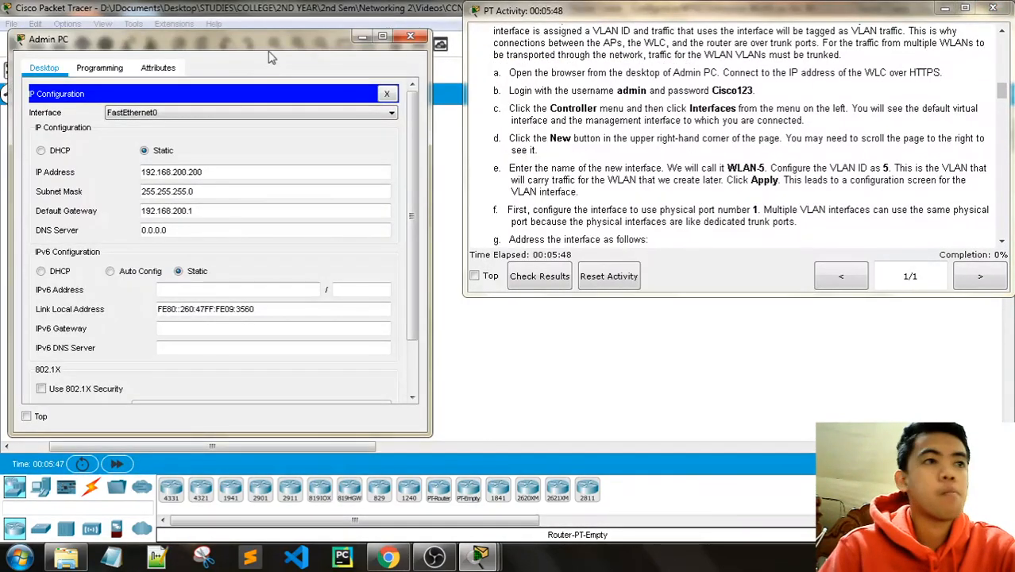
{"action": "left_click_drag", "start_coordinate": [269, 44], "coordinate": [278, 44]}
{"action": "left_click", "coordinate": [396, 96]}
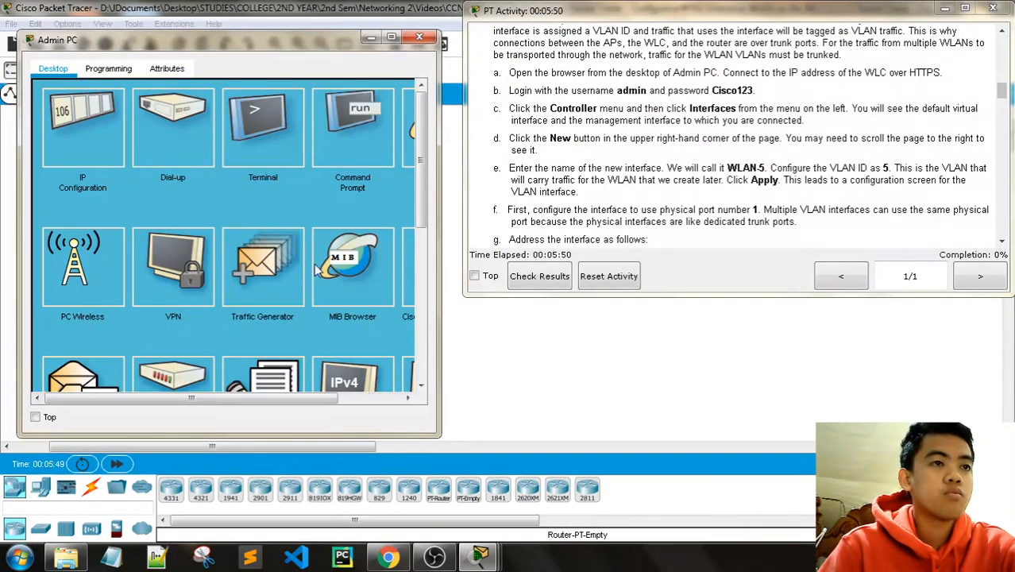
{"action": "left_click_drag", "start_coordinate": [247, 400], "coordinate": [298, 398]}
{"action": "left_click", "coordinate": [389, 123]}
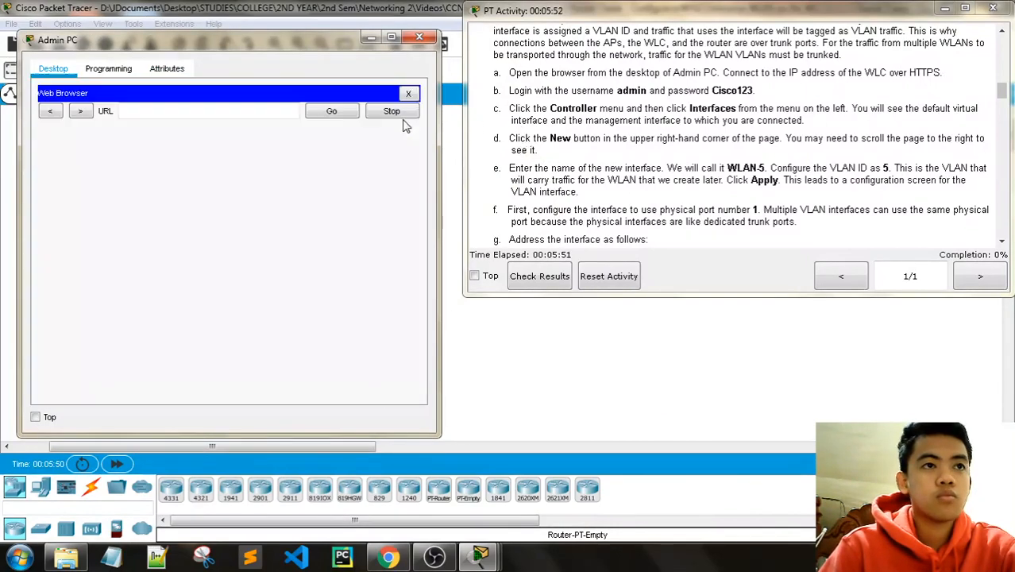
{"action": "left_click_drag", "start_coordinate": [464, 130], "coordinate": [581, 129]}
{"action": "left_click_drag", "start_coordinate": [254, 62], "coordinate": [259, 66]}
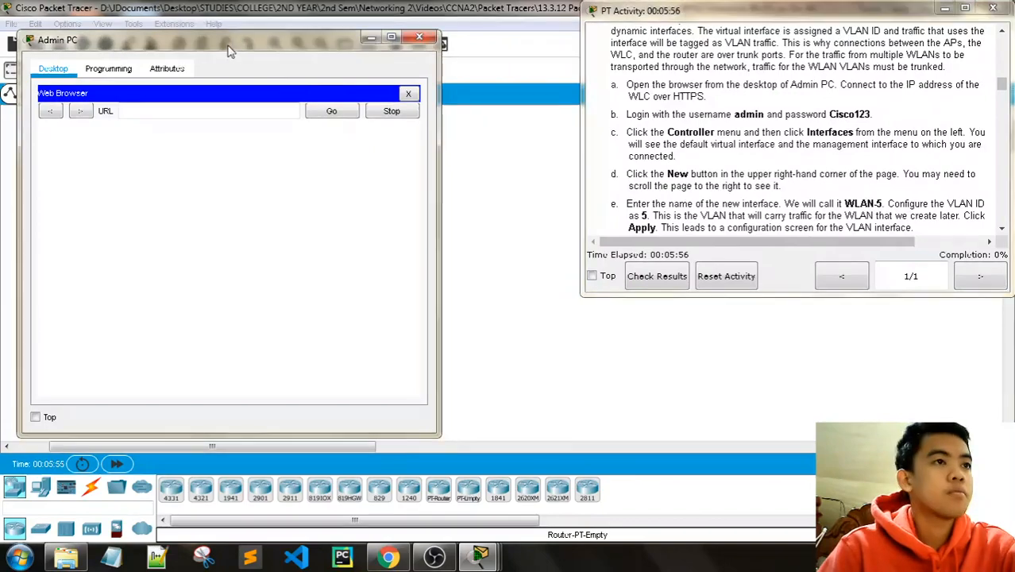
{"action": "left_click_drag", "start_coordinate": [442, 133], "coordinate": [562, 134]}
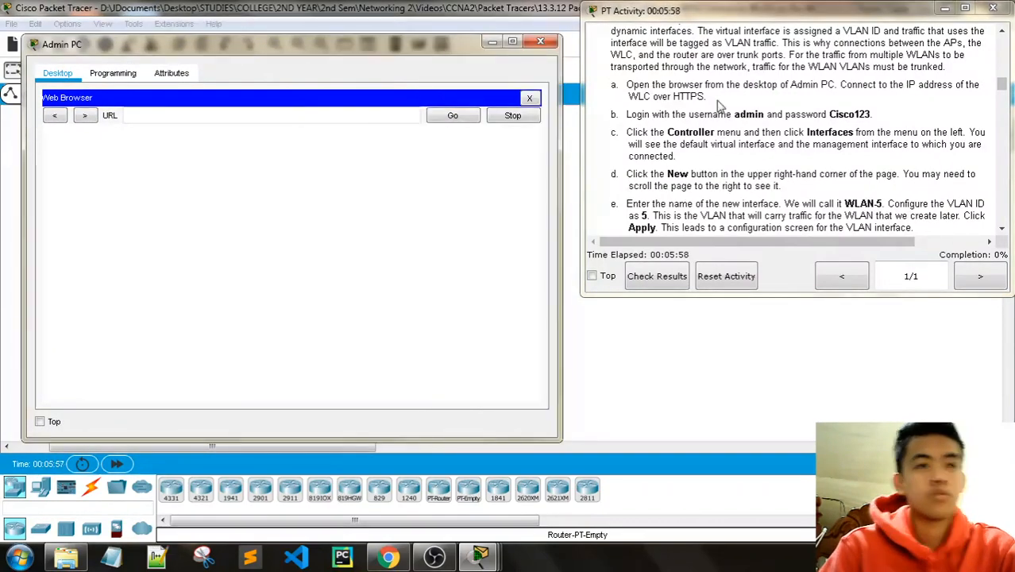
{"action": "scroll", "coordinate": [783, 150], "scroll_direction": "up", "scroll_amount": 10}
{"action": "scroll", "coordinate": [783, 150], "scroll_direction": "up", "scroll_amount": 5}
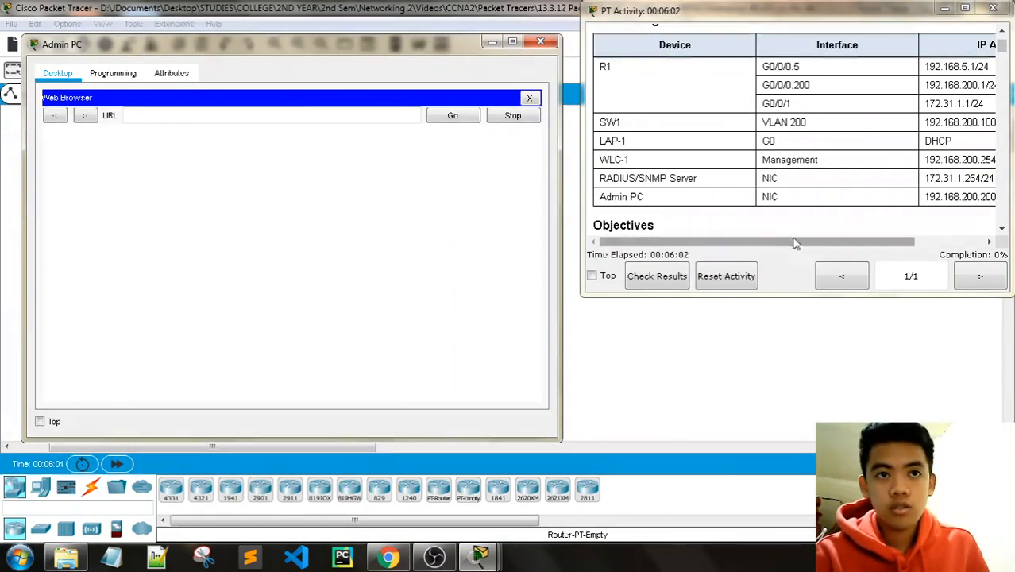
{"action": "left_click_drag", "start_coordinate": [799, 243], "coordinate": [308, 141]}
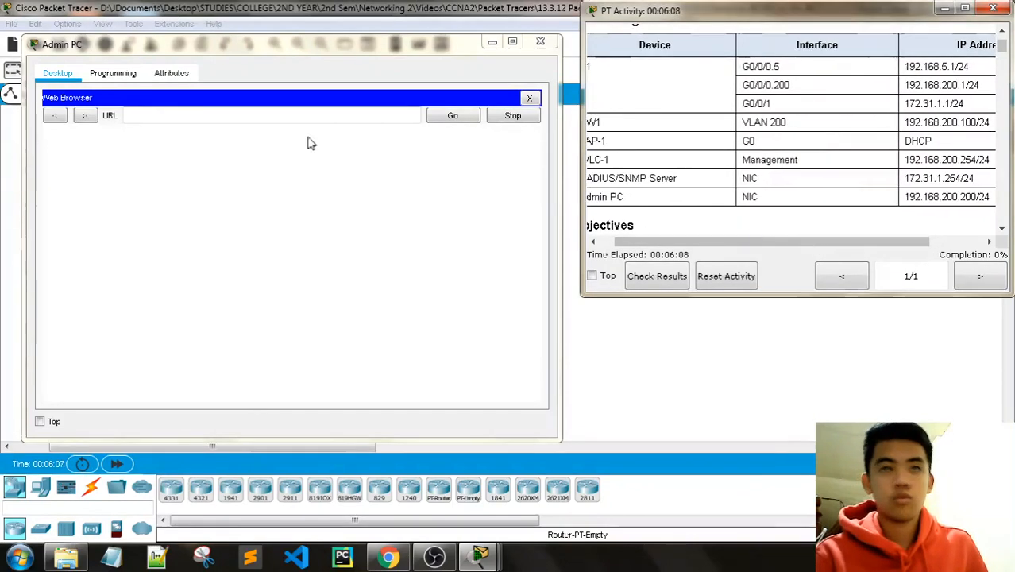
{"action": "left_click", "coordinate": [204, 113]}
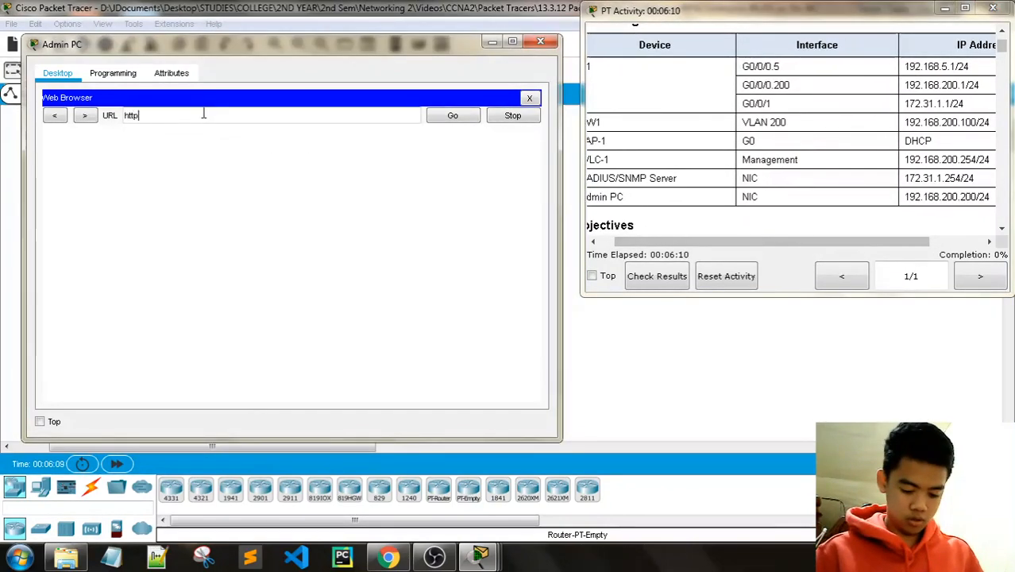
{"action": "type", "text": "s://"}
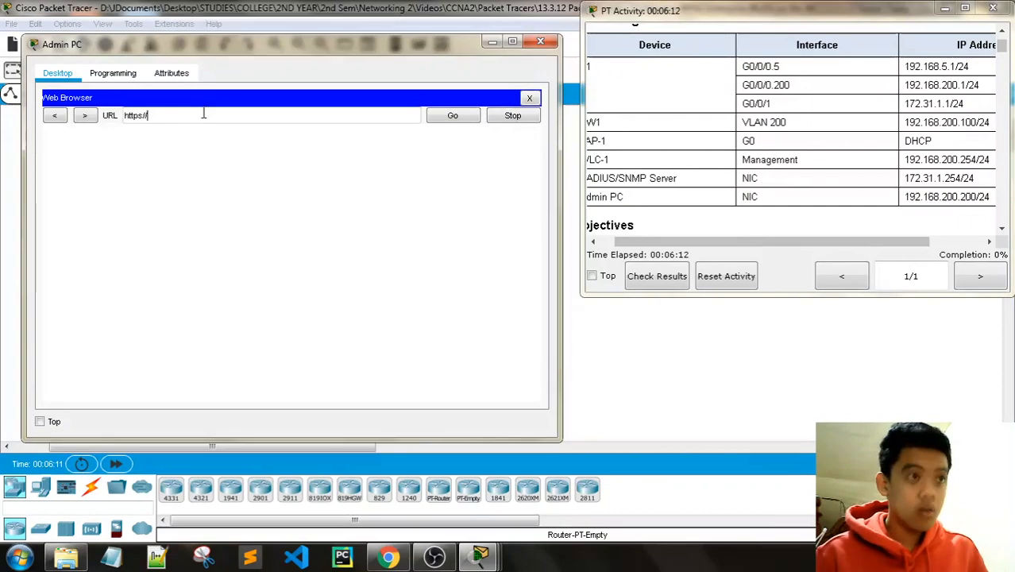
{"action": "type", "text": "192.168"}
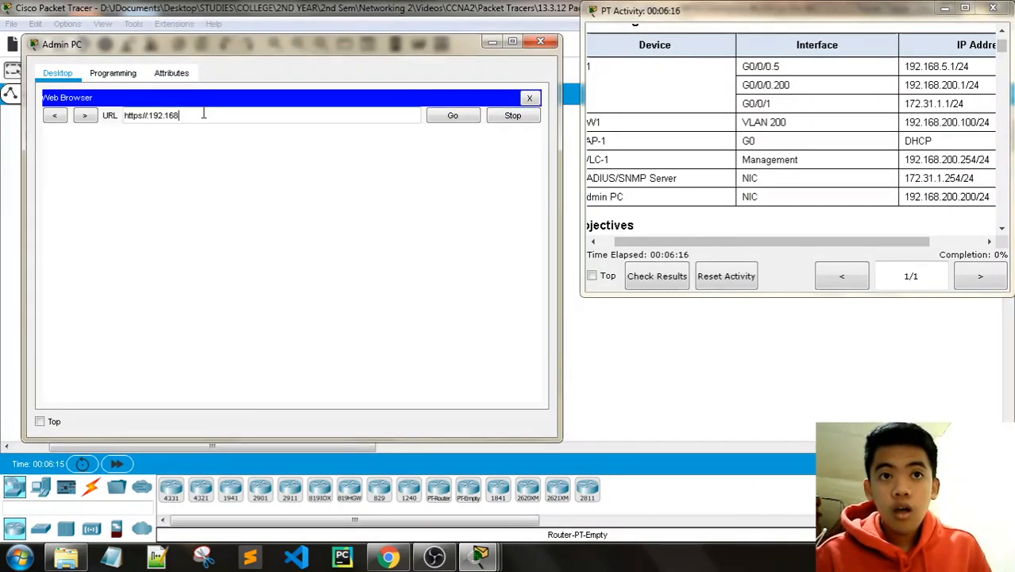
{"action": "type", "text": ".200"}
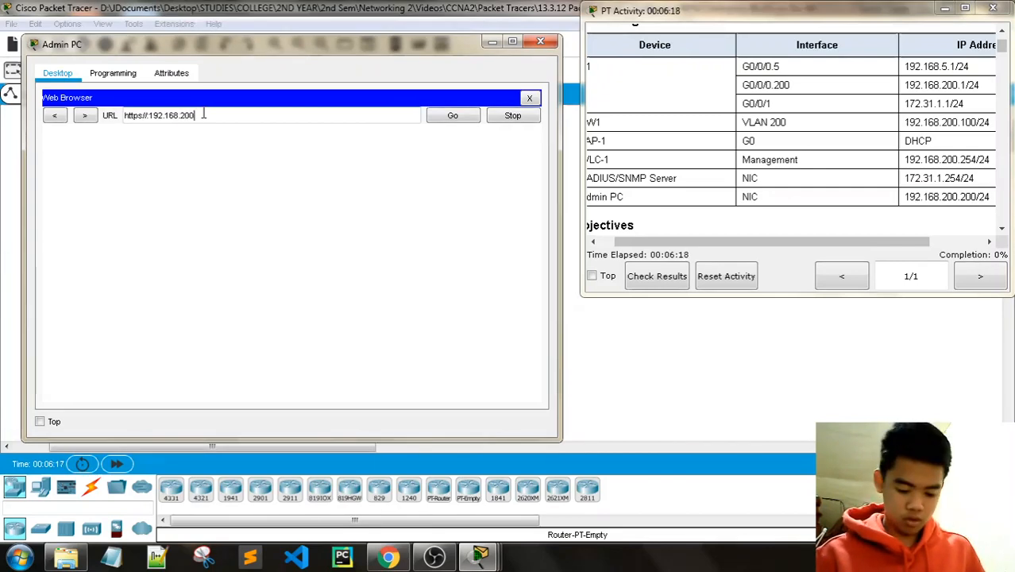
{"action": "type", "text": ".254"}
{"action": "key", "text": "Return"}
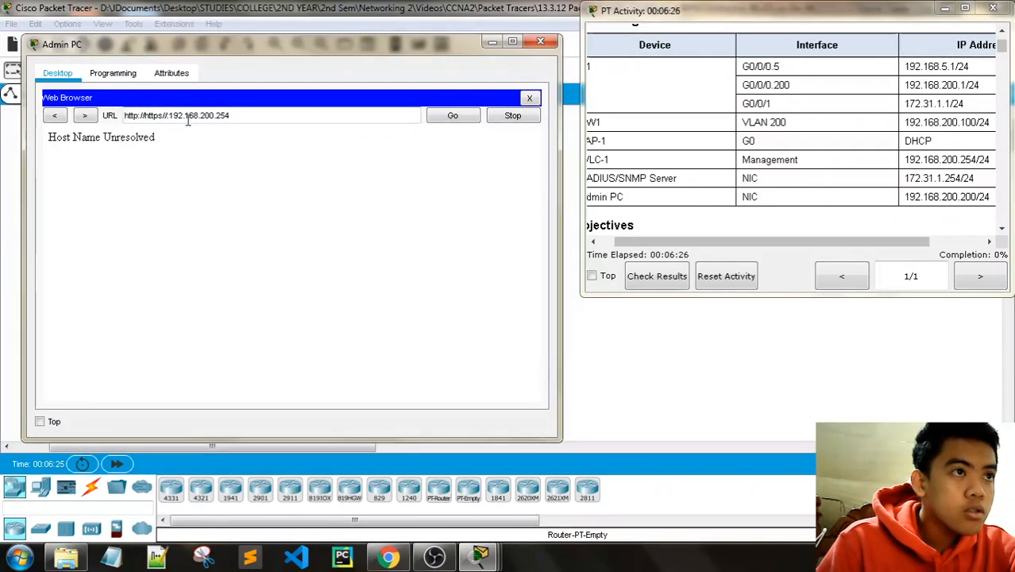
{"action": "left_click_drag", "start_coordinate": [170, 116], "coordinate": [159, 118]}
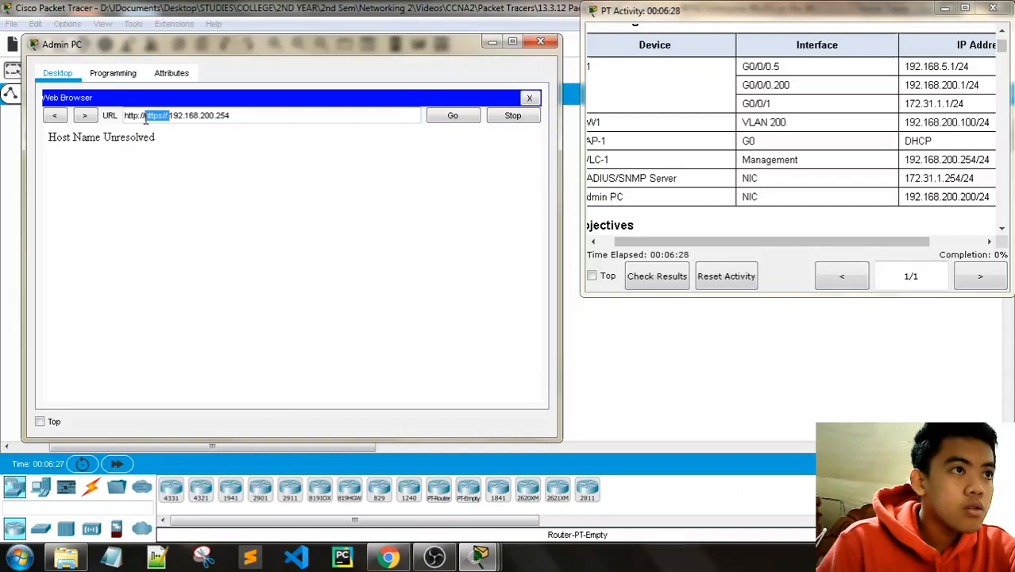
{"action": "key", "text": "BackSpace"}
{"action": "left_click", "coordinate": [137, 116]}
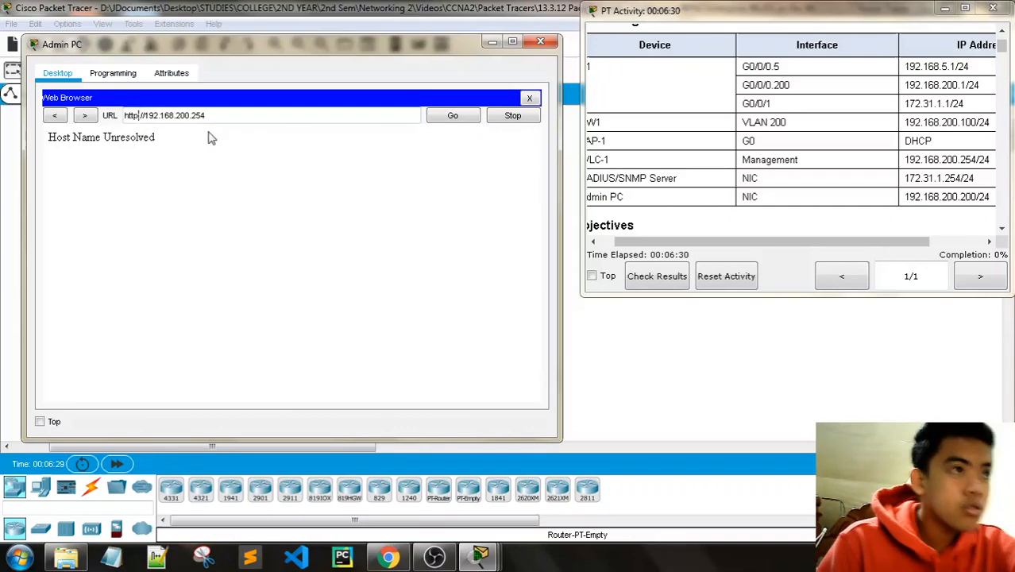
{"action": "type", "text": "s"}
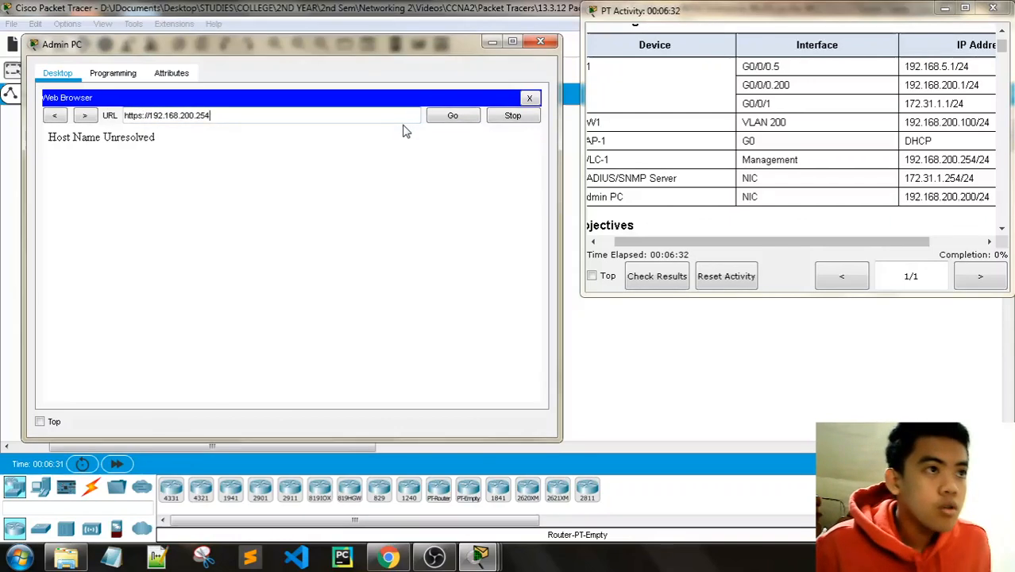
{"action": "key", "text": "Return"}
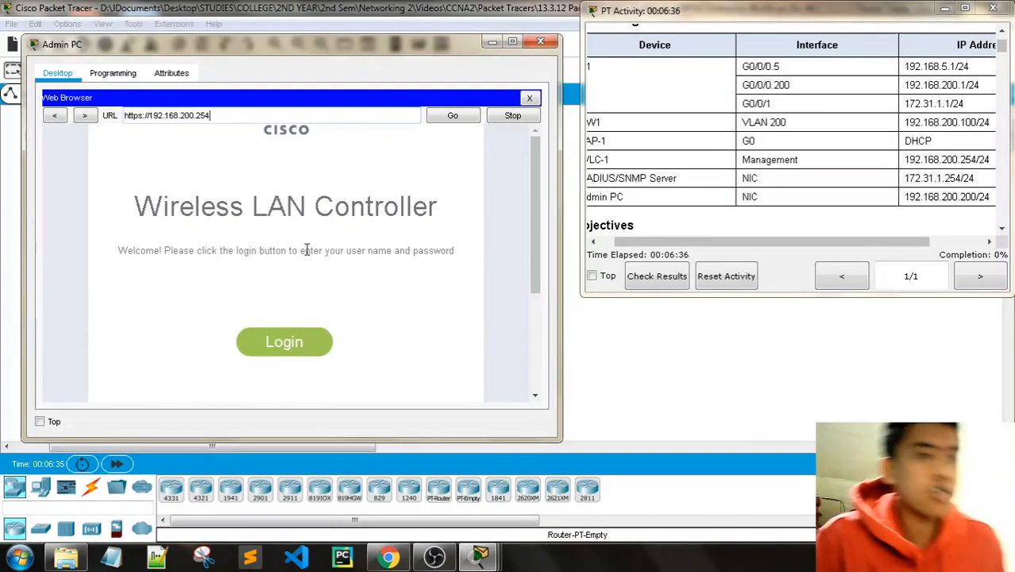
Step: Log in to the controller as user admin with the administrator password from the instructions
{"action": "left_click", "coordinate": [302, 327]}
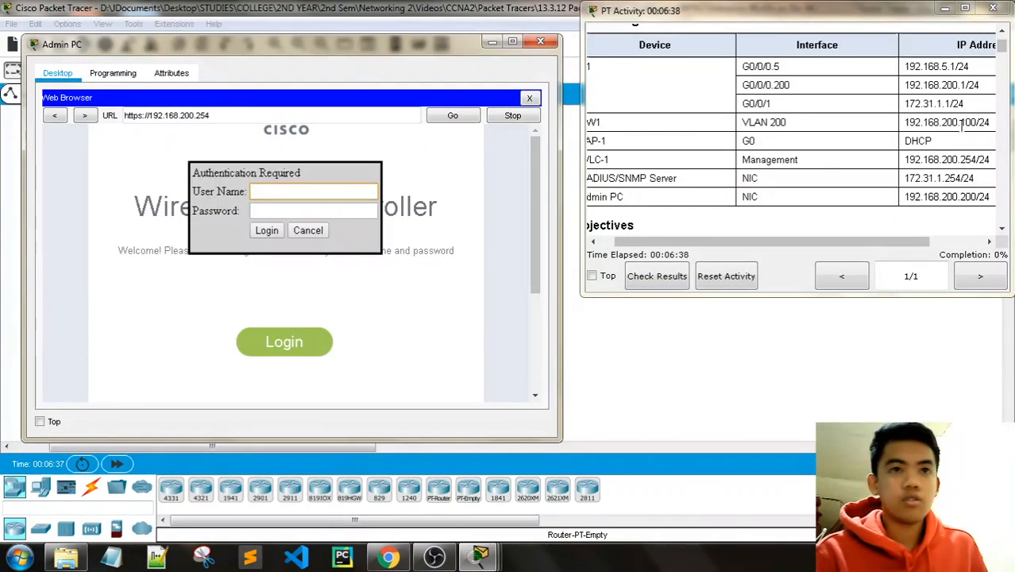
{"action": "left_click_drag", "start_coordinate": [1003, 46], "coordinate": [1007, 92]}
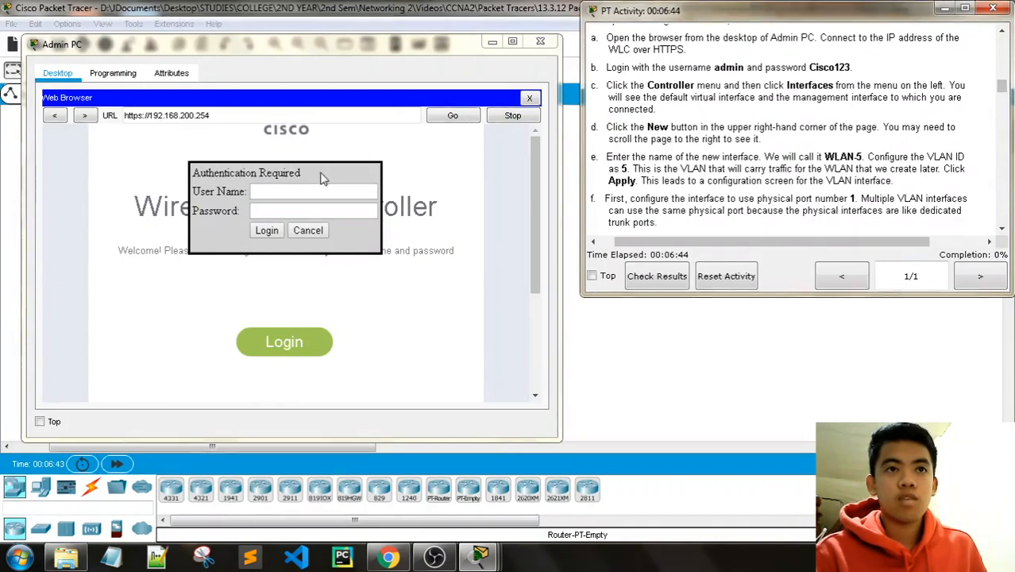
{"action": "left_click", "coordinate": [277, 193]}
{"action": "type", "text": "adm"}
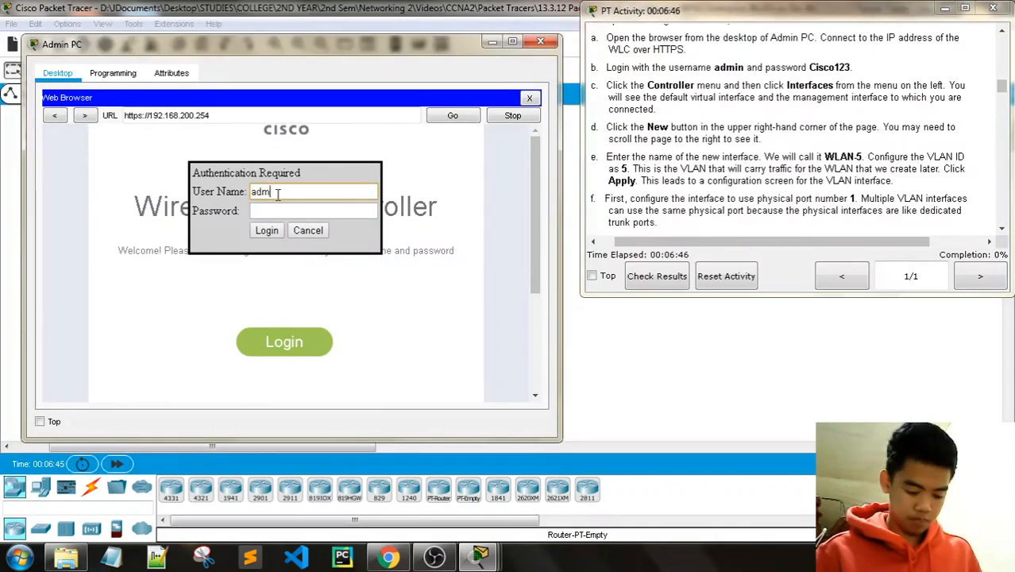
{"action": "type", "text": "in"}
{"action": "key", "text": "Tab"}
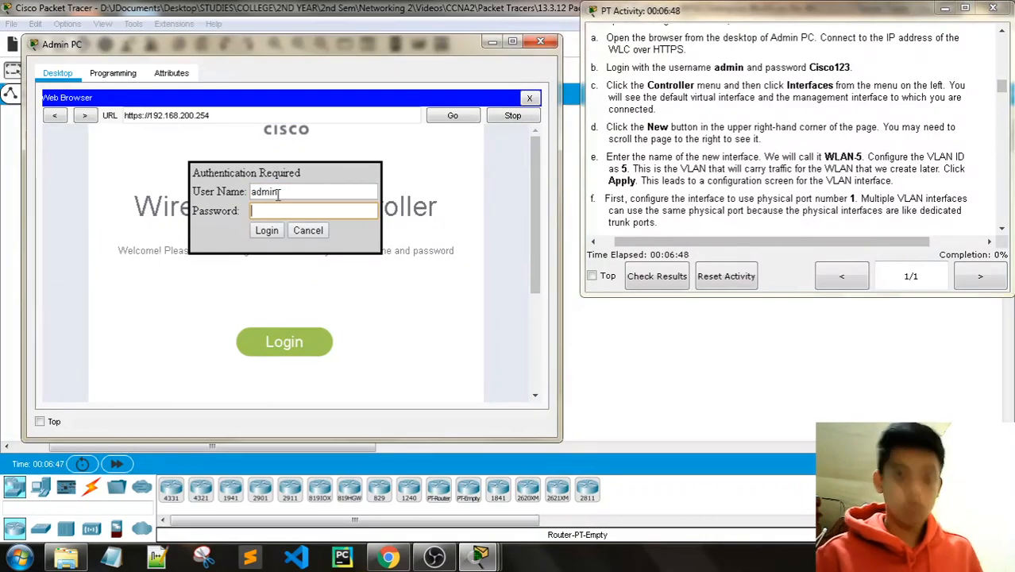
{"action": "type", "text": "Cisc"}
{"action": "key", "text": "BackSpace"}
{"action": "key", "text": "BackSpace"}
{"action": "key", "text": "BackSpace"}
{"action": "key", "text": "BackSpace"}
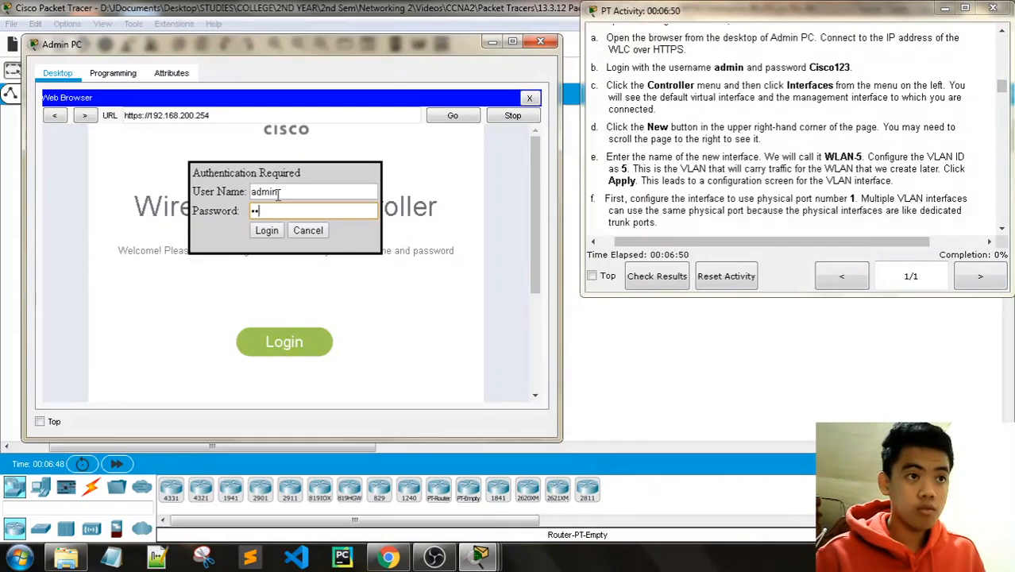
{"action": "type", "text": "C"}
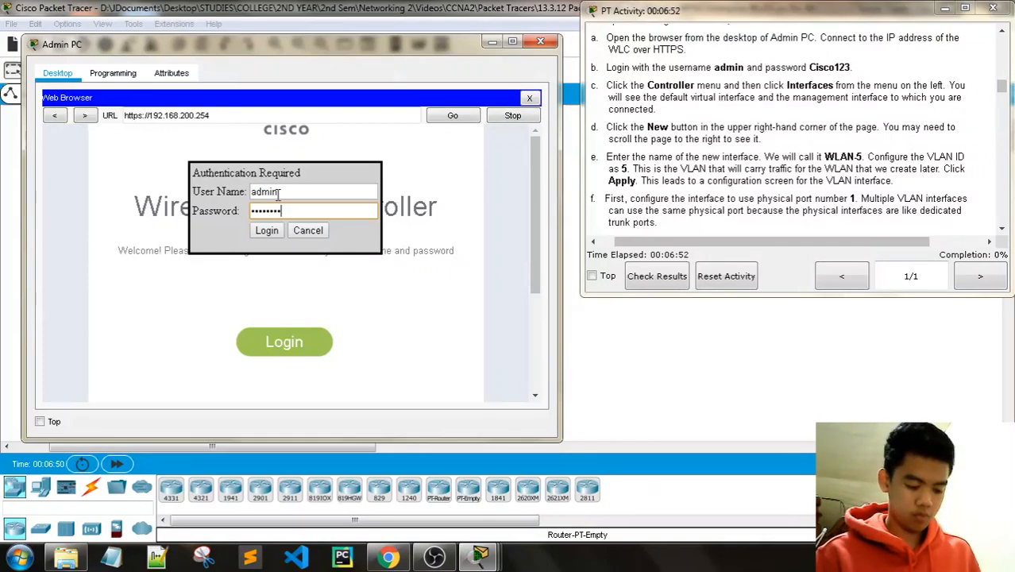
{"action": "type", "text": "isco123"}
{"action": "key", "text": "Return"}
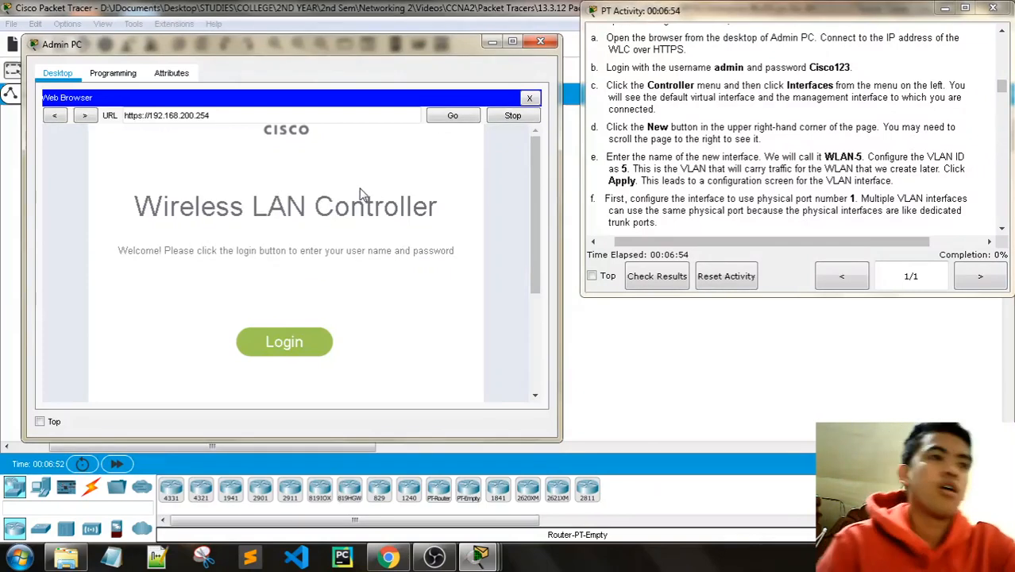
Step: Widen the Admin PC window and go to CONTROLLER > Interfaces, scrolling right to reveal New...
{"action": "left_click_drag", "start_coordinate": [560, 181], "coordinate": [575, 182]}
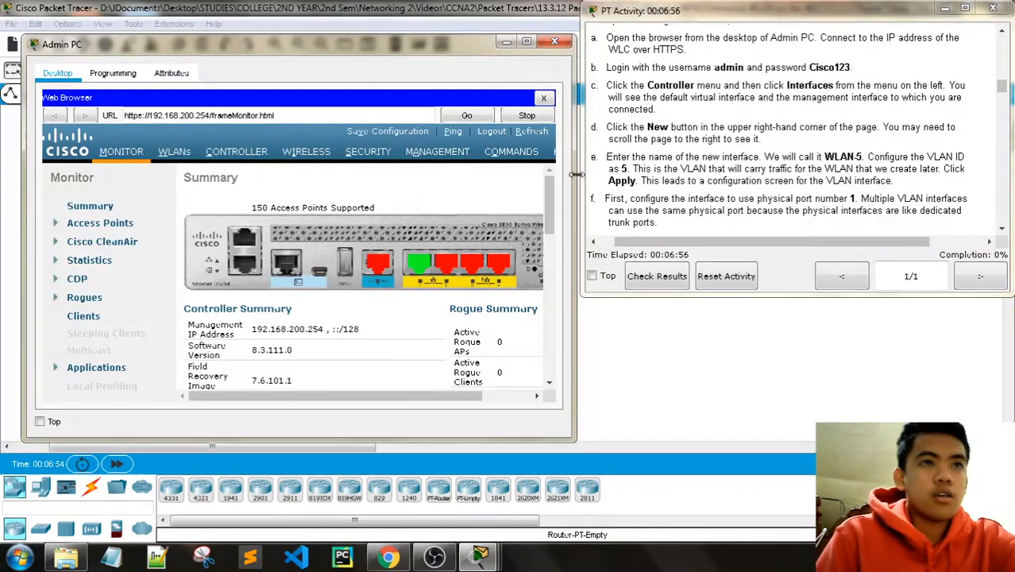
{"action": "left_click_drag", "start_coordinate": [26, 186], "coordinate": [11, 186]}
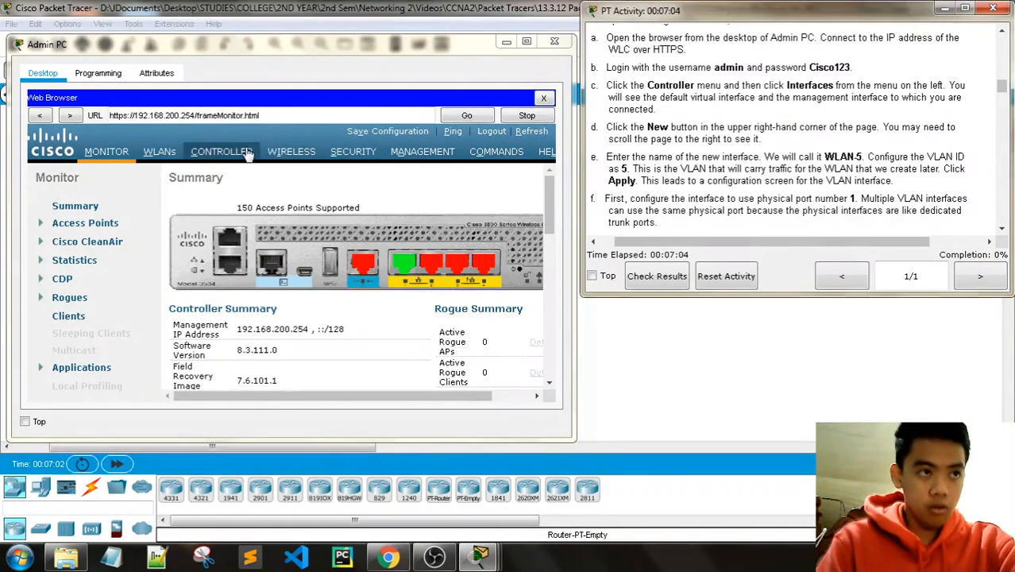
{"action": "left_click", "coordinate": [222, 151]}
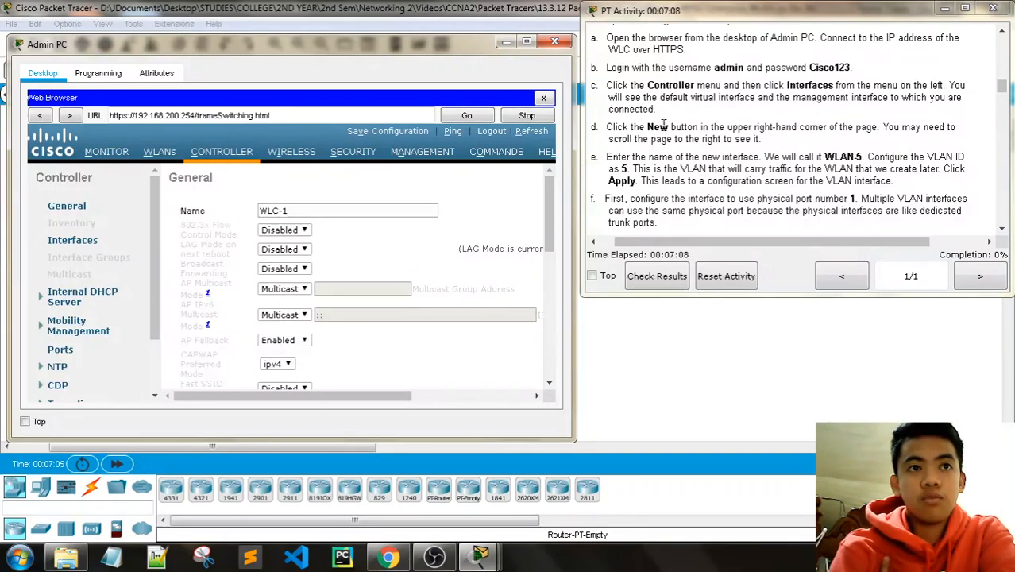
{"action": "left_click", "coordinate": [85, 243]}
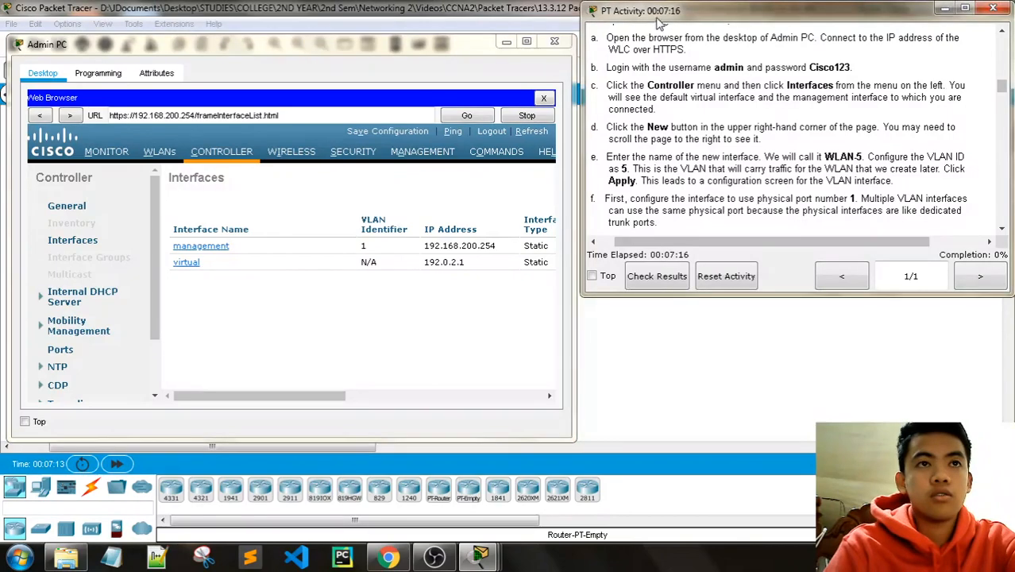
{"action": "left_click_drag", "start_coordinate": [581, 101], "coordinate": [624, 101]}
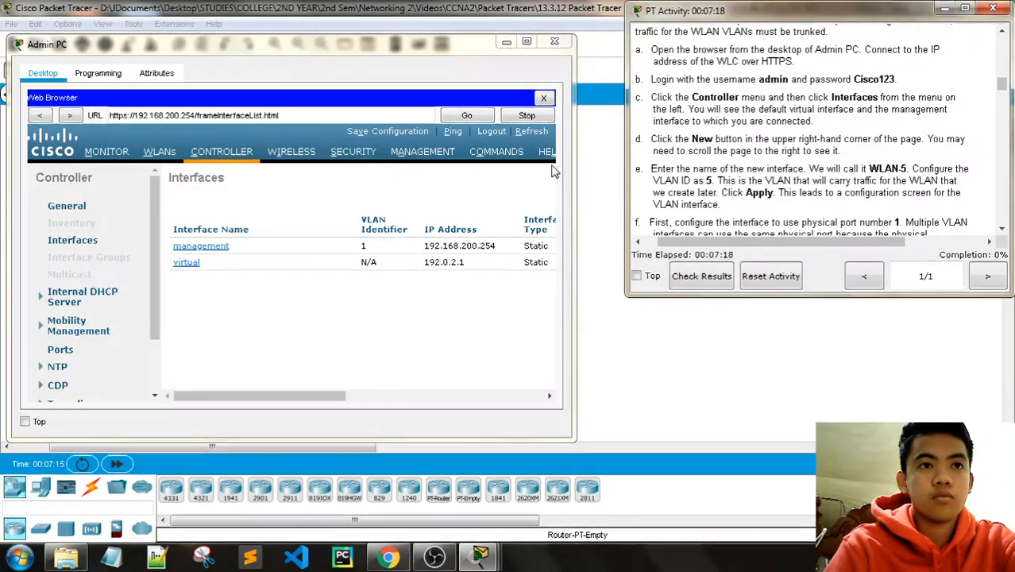
{"action": "left_click_drag", "start_coordinate": [576, 167], "coordinate": [612, 162]}
{"action": "left_click_drag", "start_coordinate": [272, 403], "coordinate": [221, 400]}
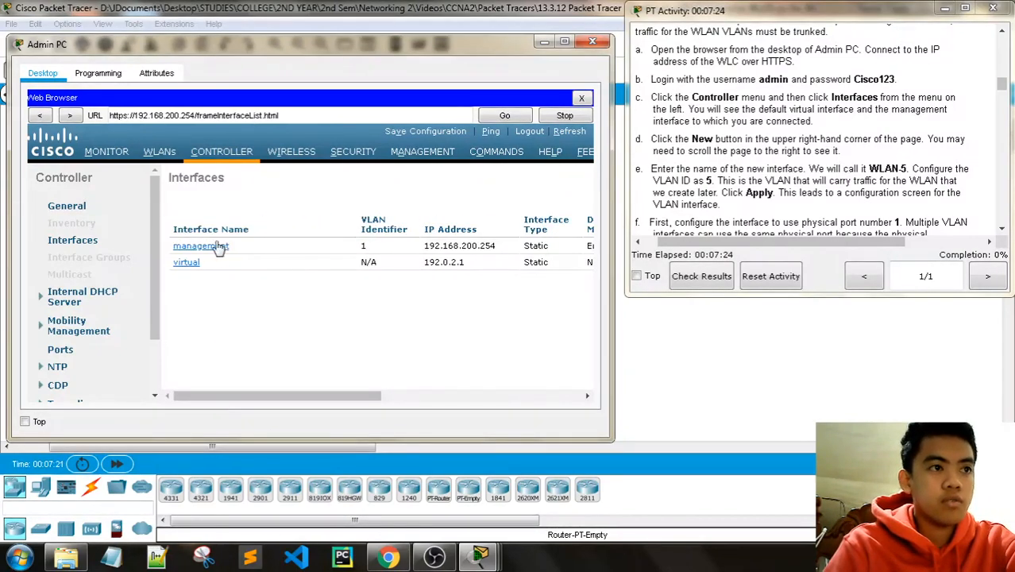
{"action": "left_click_drag", "start_coordinate": [284, 396], "coordinate": [494, 386]}
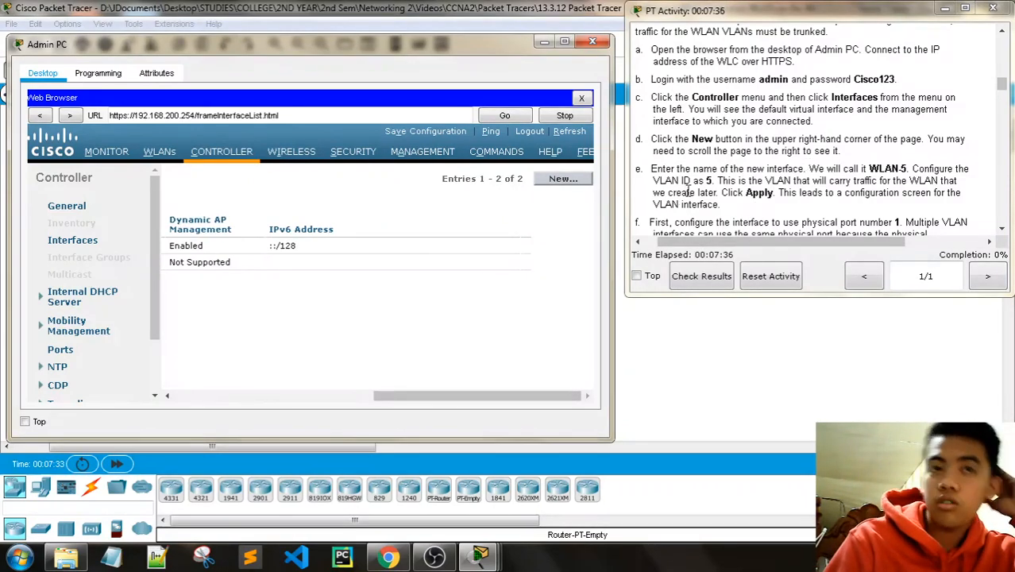
Step: Add a new interface named WLAN-5 with VLAN Id 5 and apply it
{"action": "left_click", "coordinate": [563, 179]}
{"action": "scroll", "coordinate": [736, 163], "scroll_direction": "down", "scroll_amount": 2}
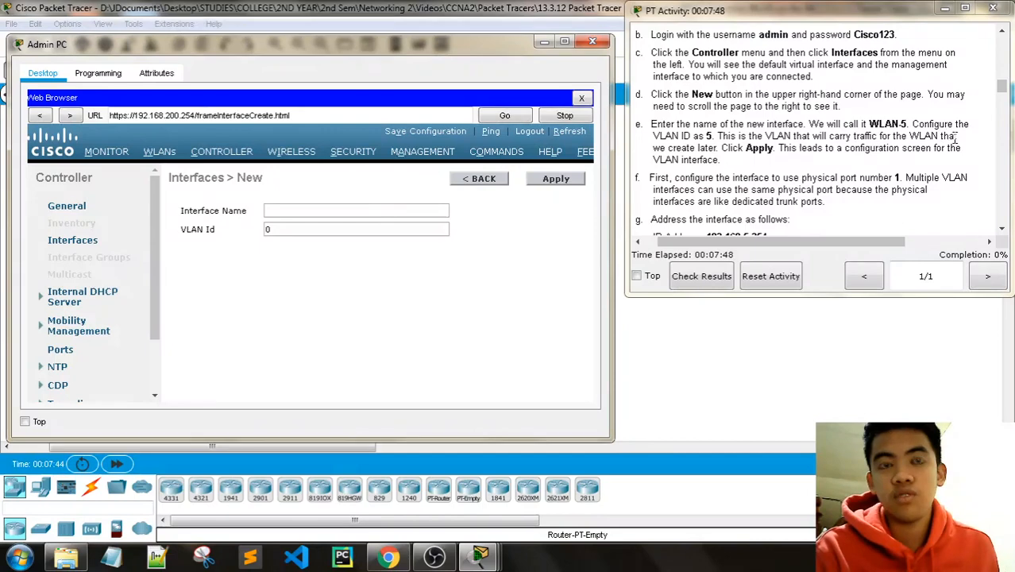
{"action": "left_click", "coordinate": [337, 210]}
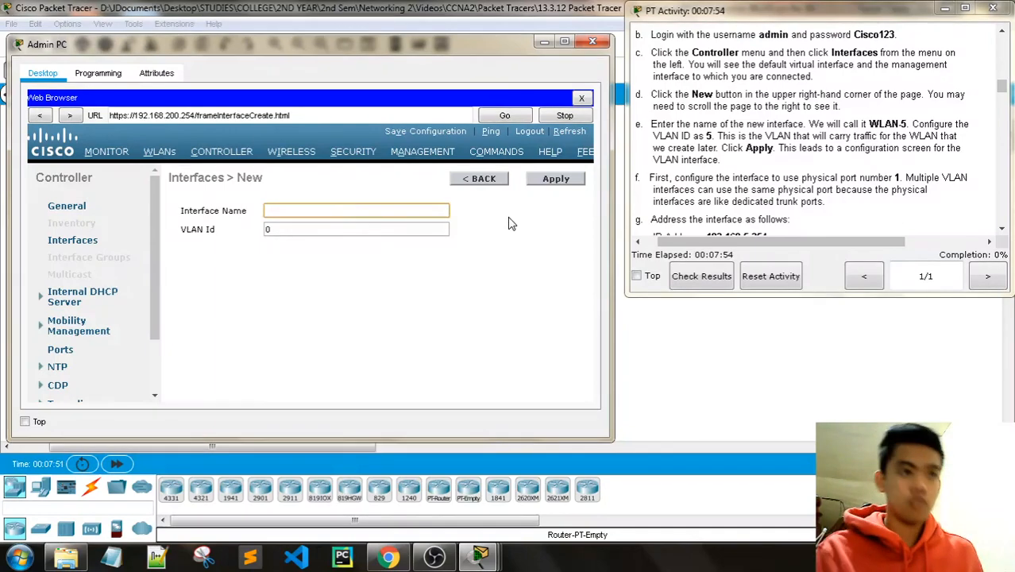
{"action": "type", "text": "WLAN-5"}
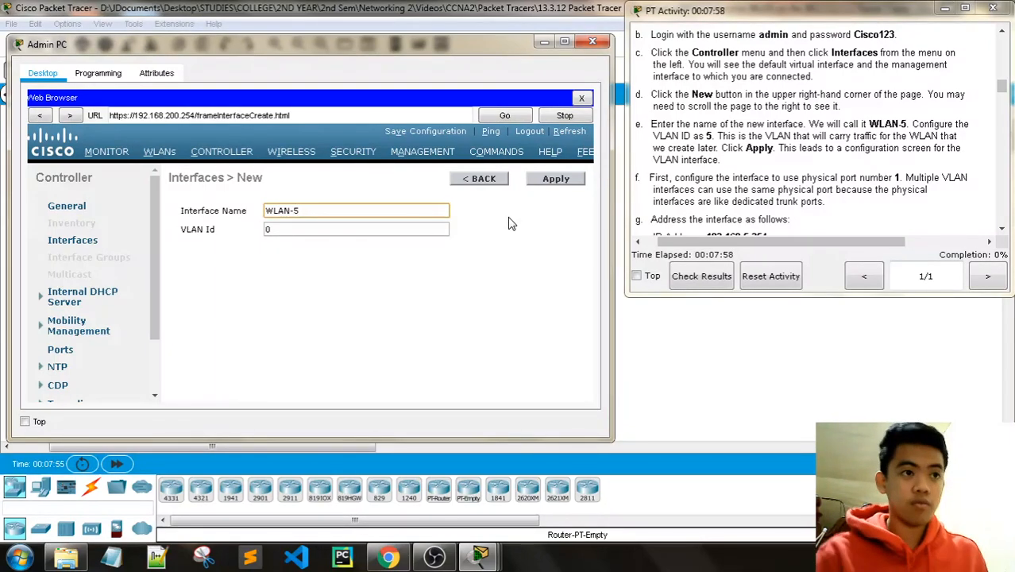
{"action": "left_click", "coordinate": [341, 232]}
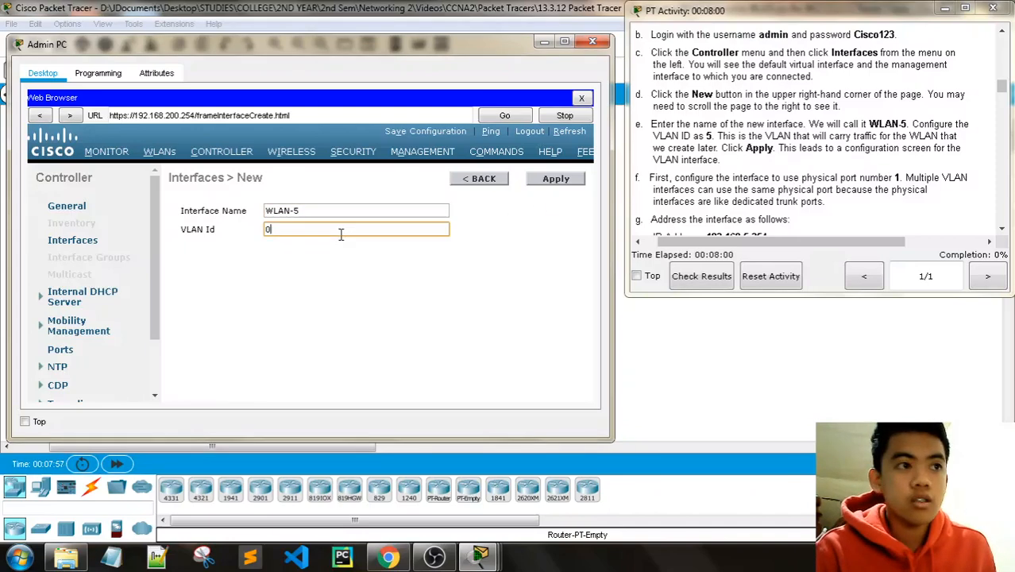
{"action": "type", "text": "5"}
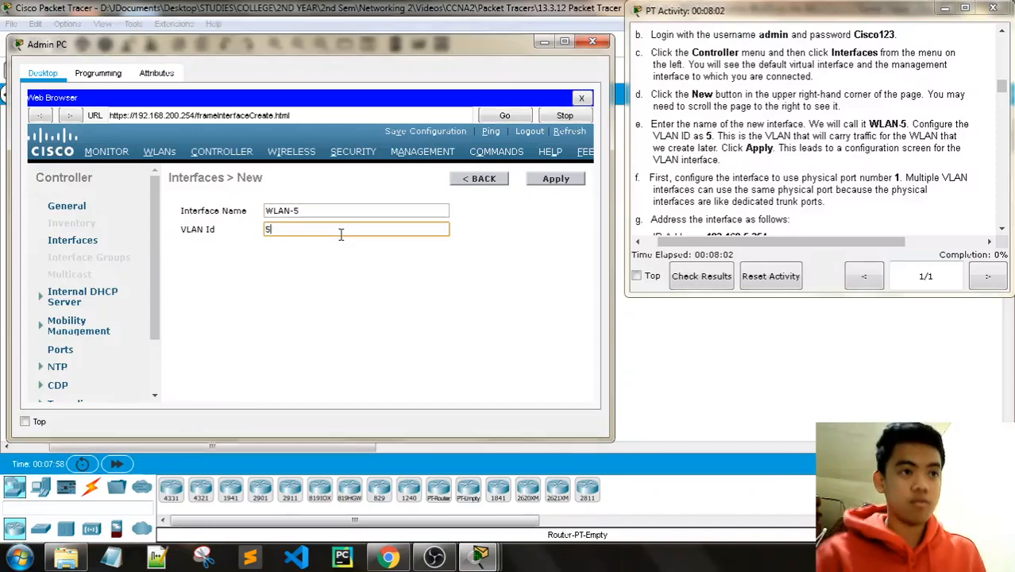
{"action": "left_click", "coordinate": [560, 178]}
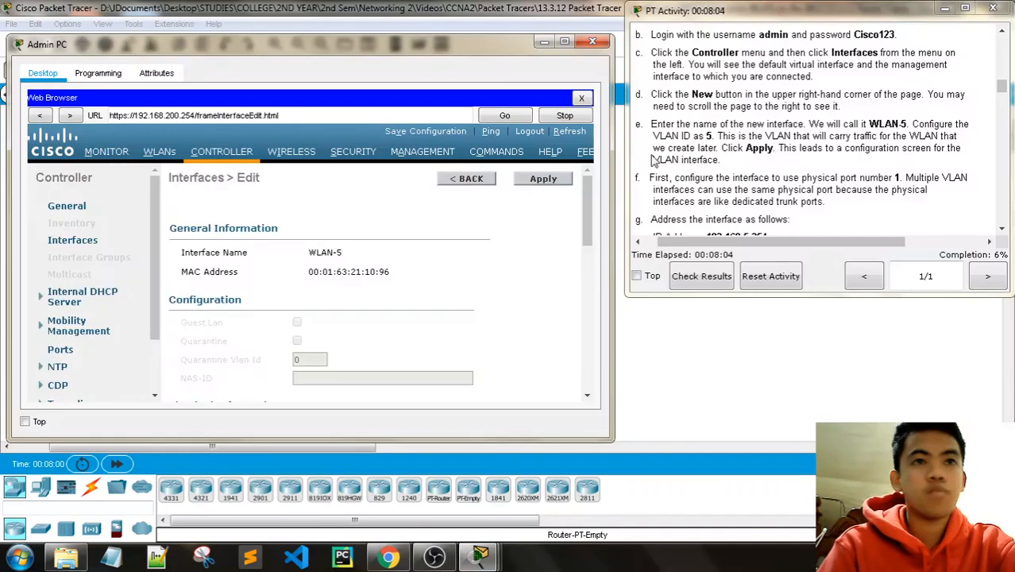
Step: Scroll to Physical Information and change WLAN-5's Port Number from 0 to 1
{"action": "scroll", "coordinate": [779, 141], "scroll_direction": "down", "scroll_amount": 1}
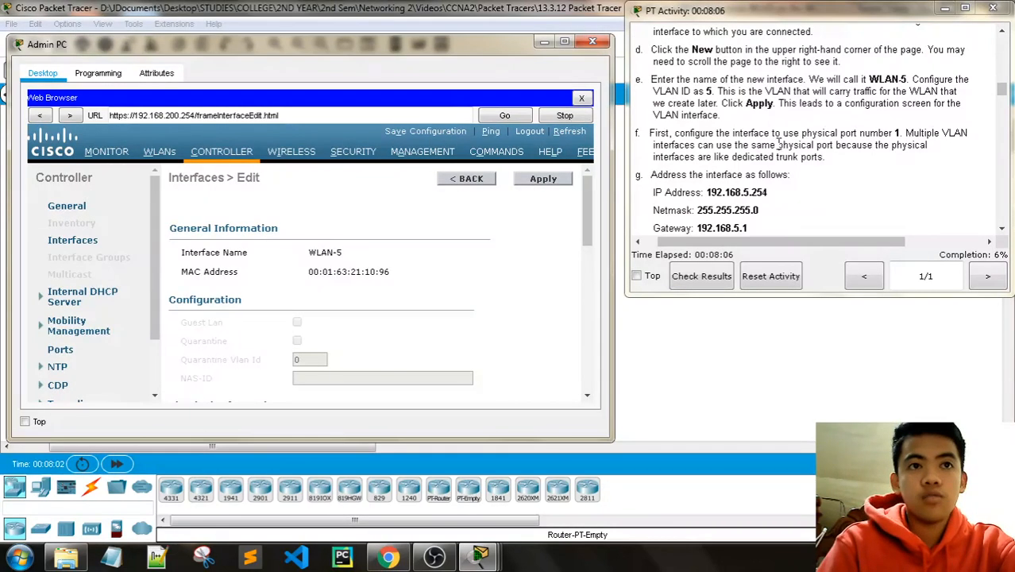
{"action": "scroll", "coordinate": [537, 207], "scroll_direction": "down", "scroll_amount": 1}
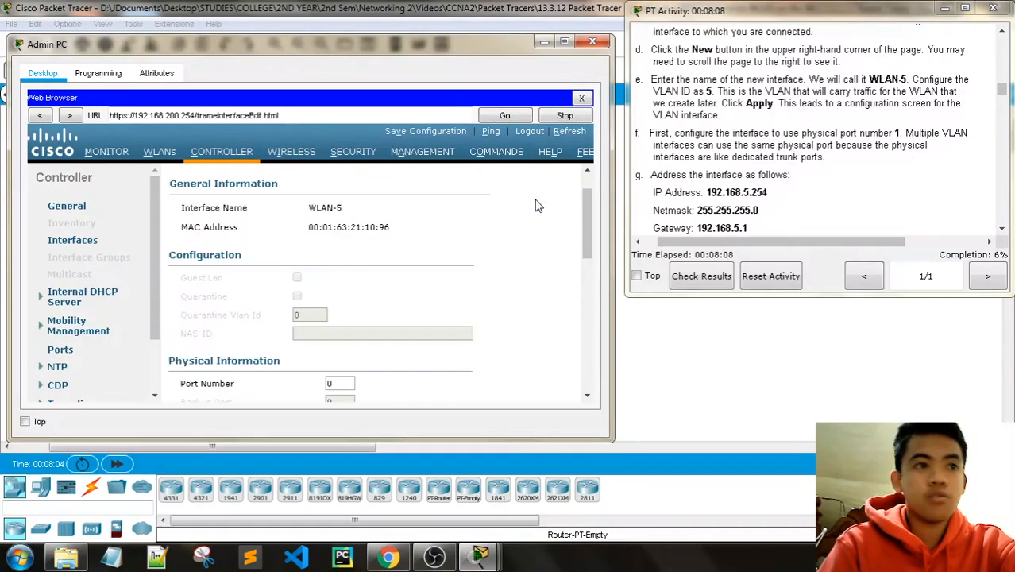
{"action": "scroll", "coordinate": [373, 286], "scroll_direction": "down", "scroll_amount": 1}
{"action": "scroll", "coordinate": [374, 286], "scroll_direction": "up", "scroll_amount": 2}
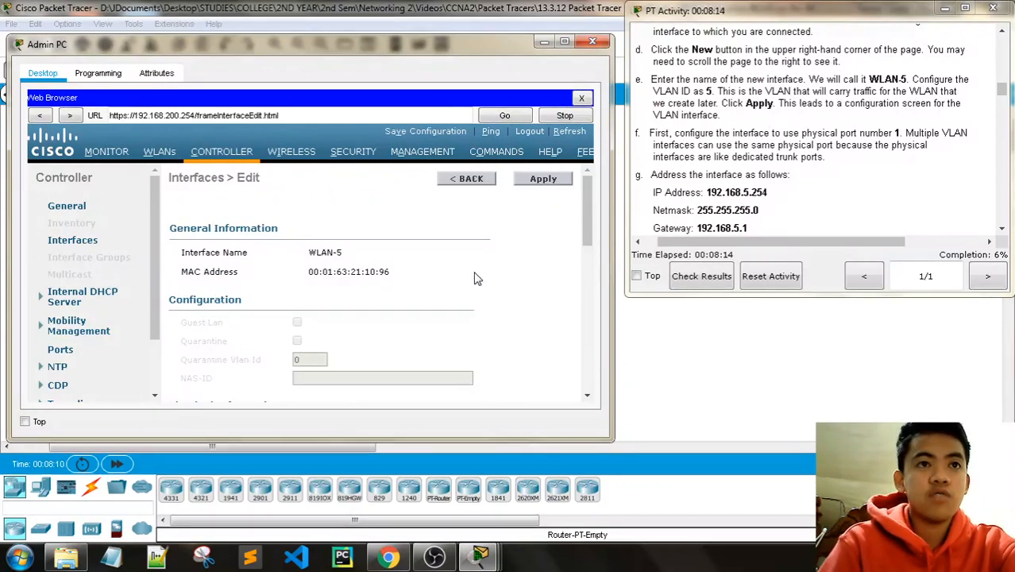
{"action": "scroll", "coordinate": [518, 288], "scroll_direction": "down", "scroll_amount": 3}
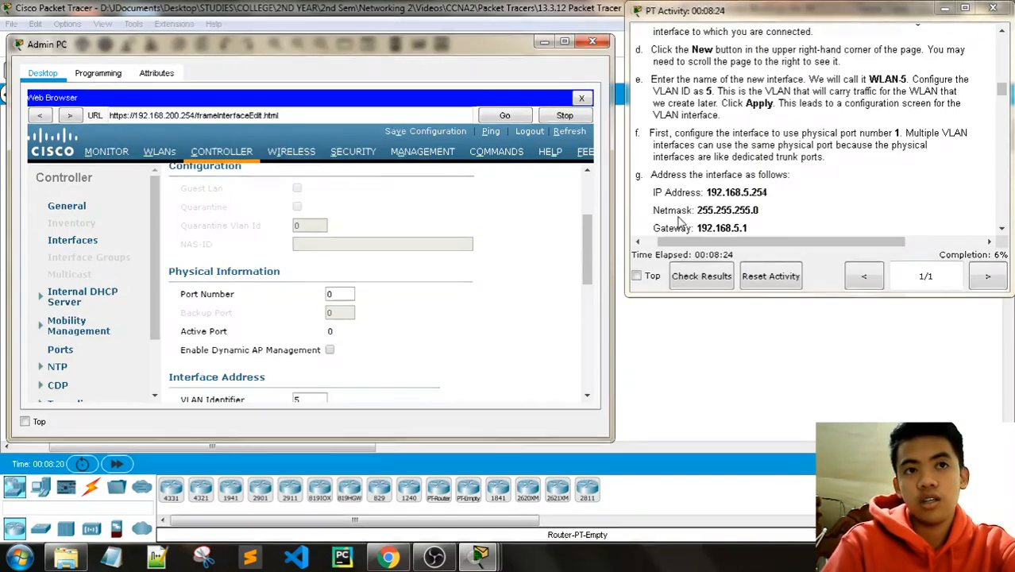
{"action": "scroll", "coordinate": [716, 194], "scroll_direction": "down", "scroll_amount": 1}
{"action": "scroll", "coordinate": [725, 188], "scroll_direction": "down", "scroll_amount": 1}
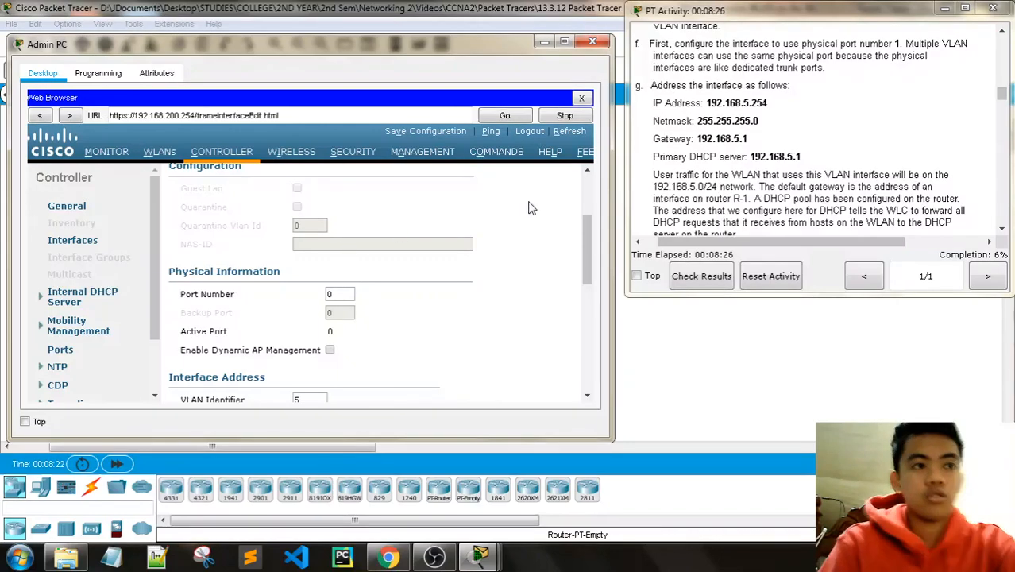
{"action": "left_click", "coordinate": [336, 293]}
{"action": "key", "text": "BackSpace"}
{"action": "type", "text": "1"}
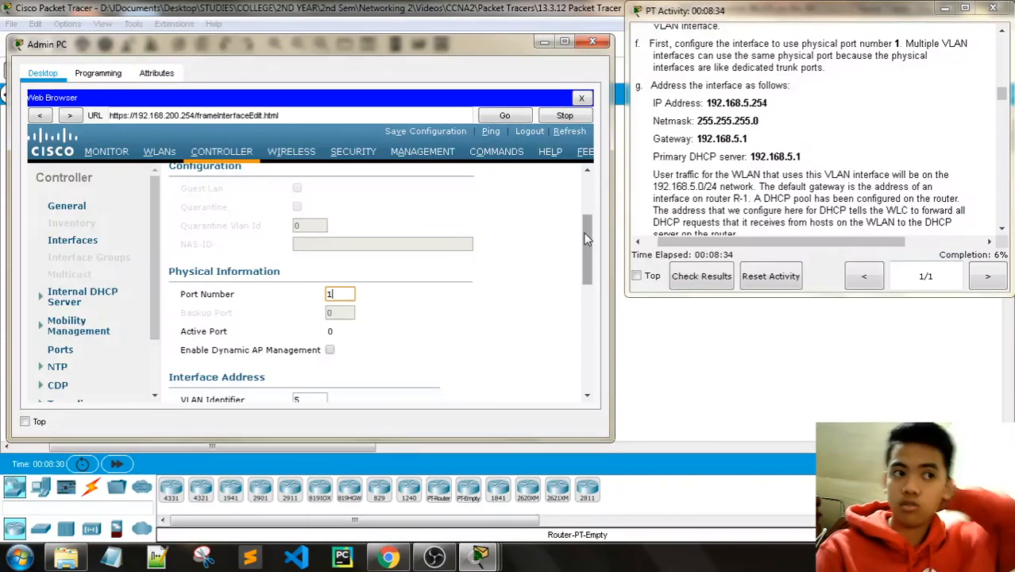
{"action": "scroll", "coordinate": [587, 239], "scroll_direction": "down", "scroll_amount": 3}
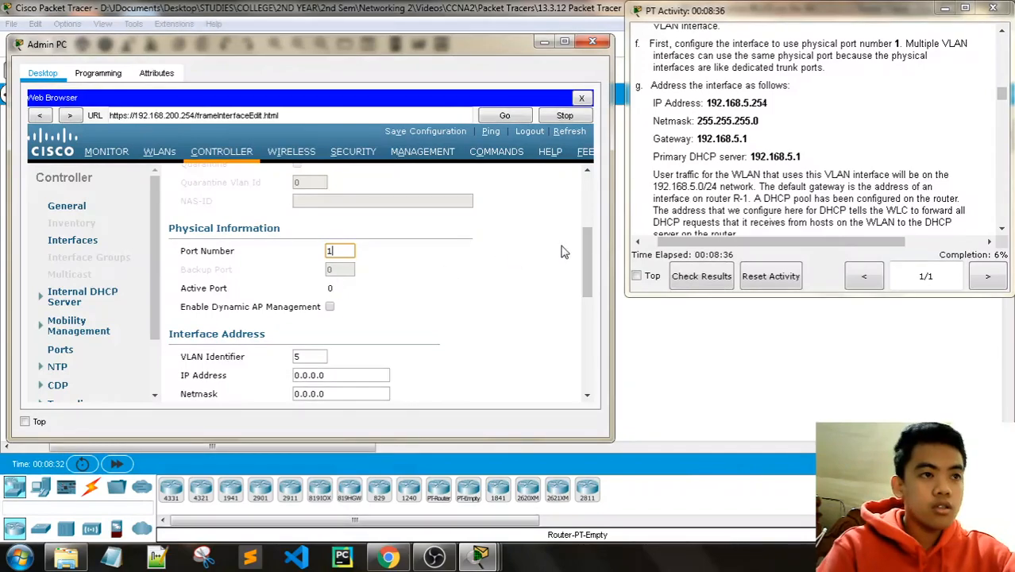
{"action": "left_click_drag", "start_coordinate": [589, 257], "coordinate": [589, 282]}
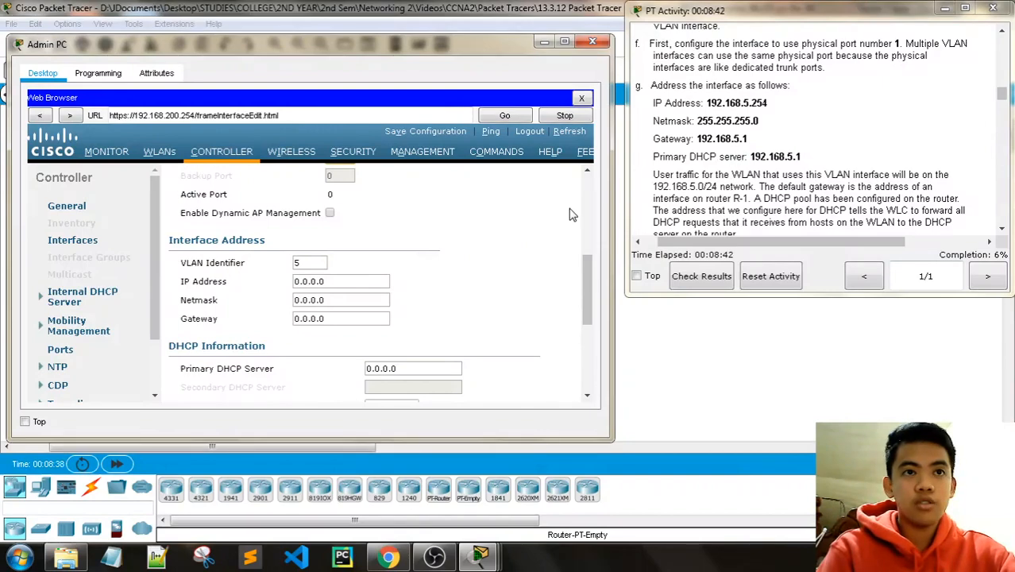
Step: Set the WLAN-5 interface address to 192.168.5.254/255.255.255.0 with gateway 192.168.5.1
{"action": "left_click", "coordinate": [344, 281]}
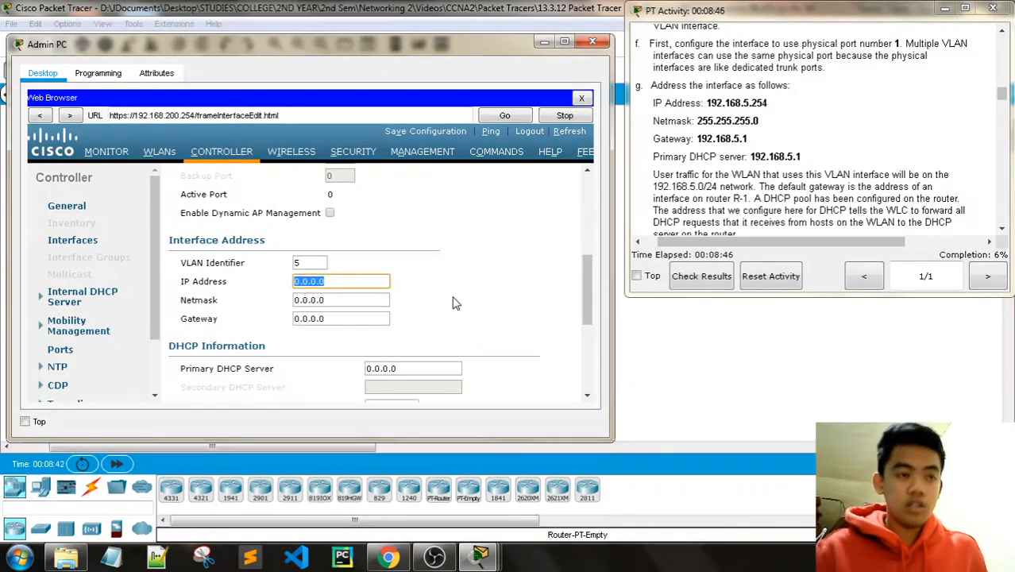
{"action": "type", "text": "192."}
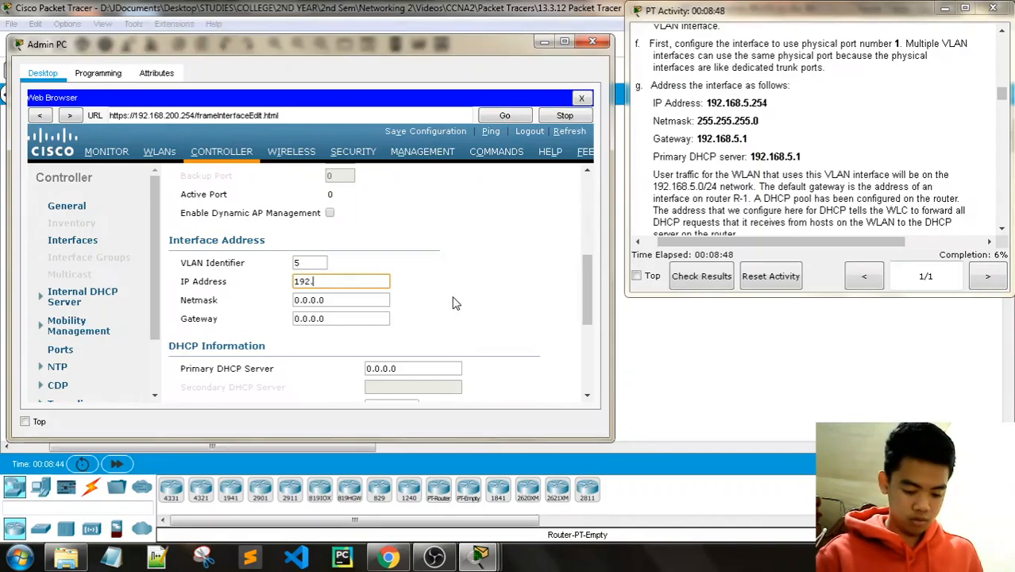
{"action": "type", "text": "168.5.254"}
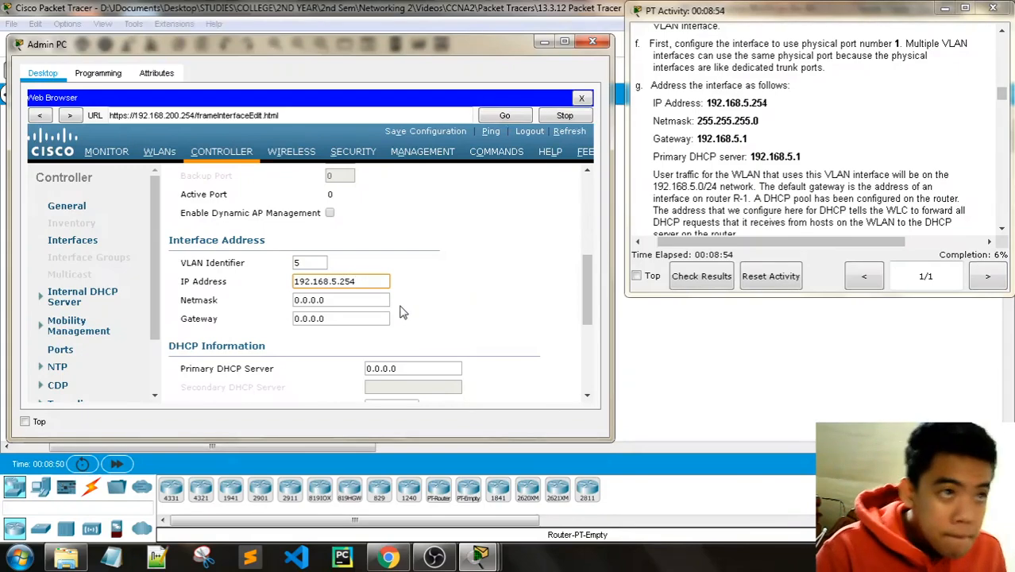
{"action": "left_click", "coordinate": [352, 299]}
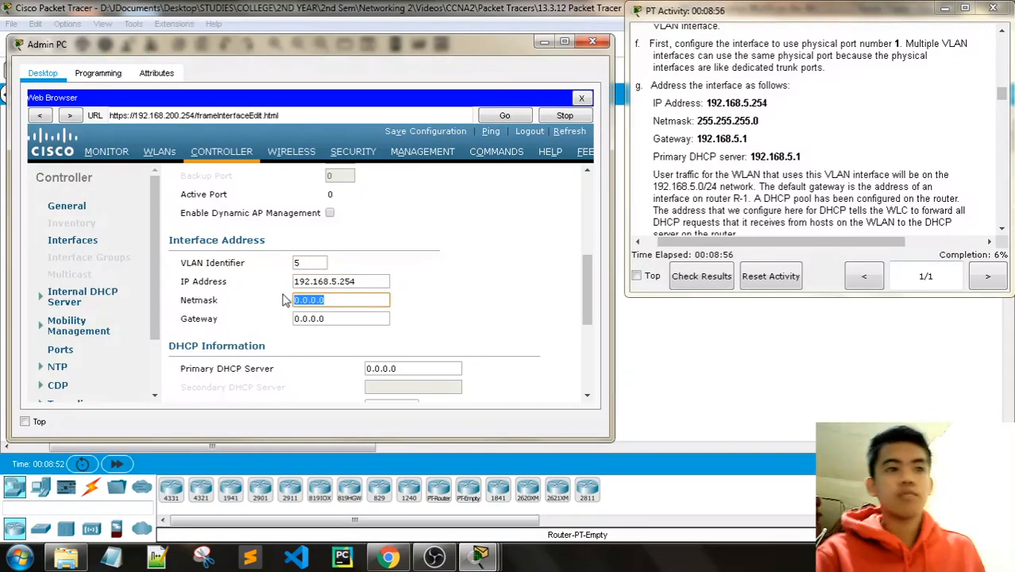
{"action": "type", "text": "255.255"}
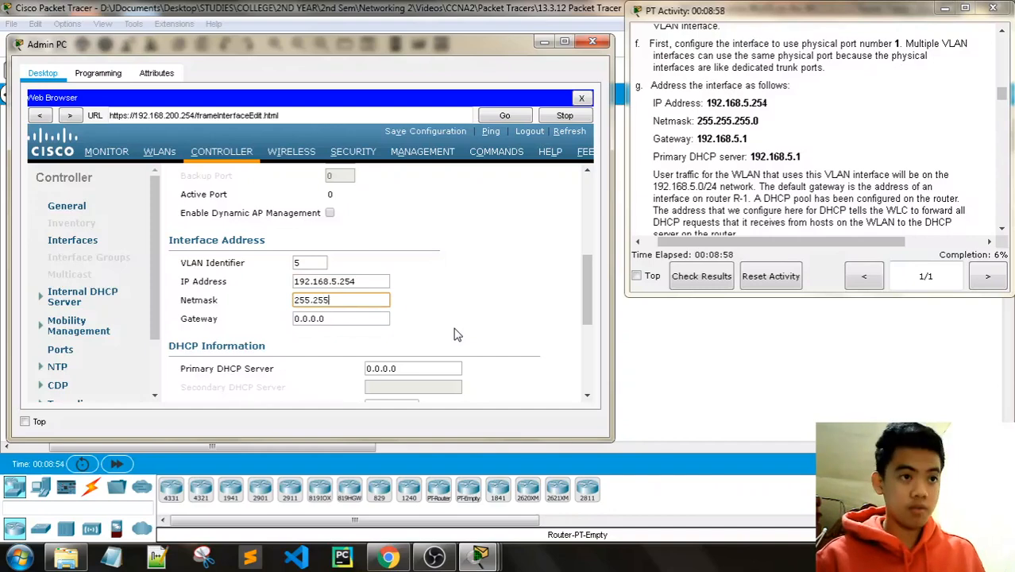
{"action": "type", "text": ".255.0"}
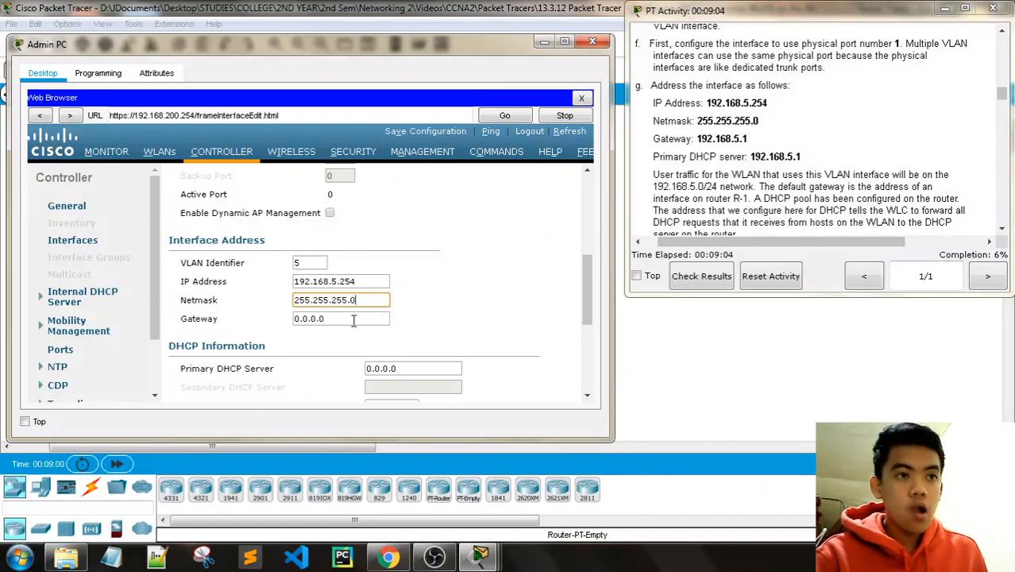
{"action": "key", "text": "Tab"}
{"action": "type", "text": "192"}
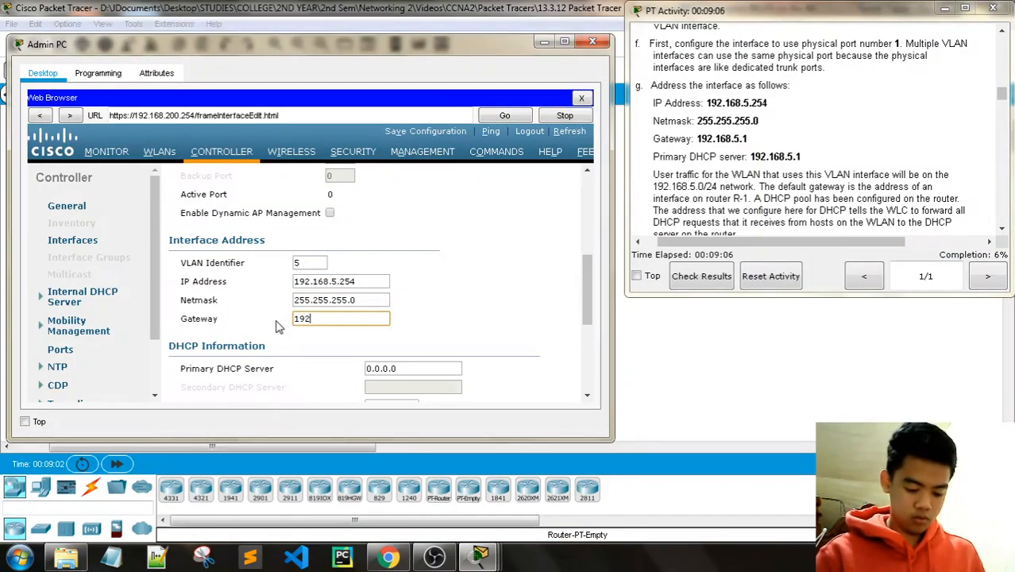
{"action": "type", "text": ".168.5.1"}
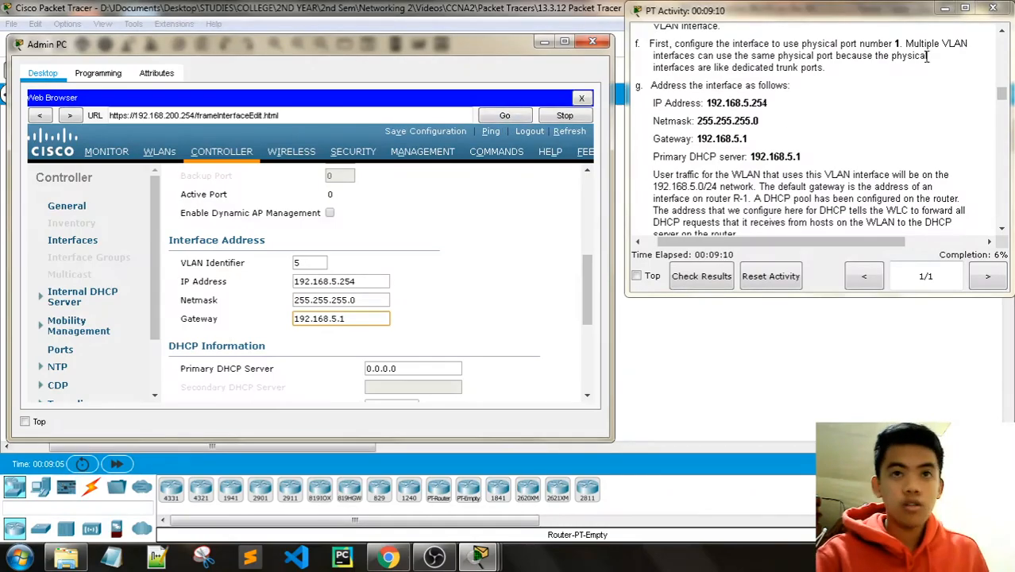
Step: Replace the 0.0.0.0 primary DHCP server with 192.168.5.1
{"action": "scroll", "coordinate": [970, 96], "scroll_direction": "up", "scroll_amount": 15}
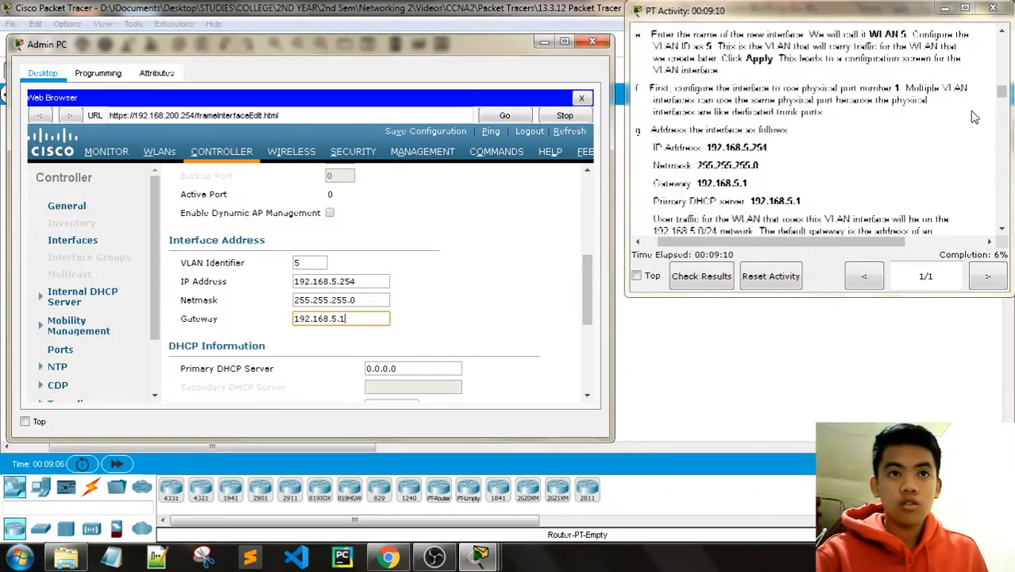
{"action": "scroll", "coordinate": [974, 117], "scroll_direction": "down", "scroll_amount": 1}
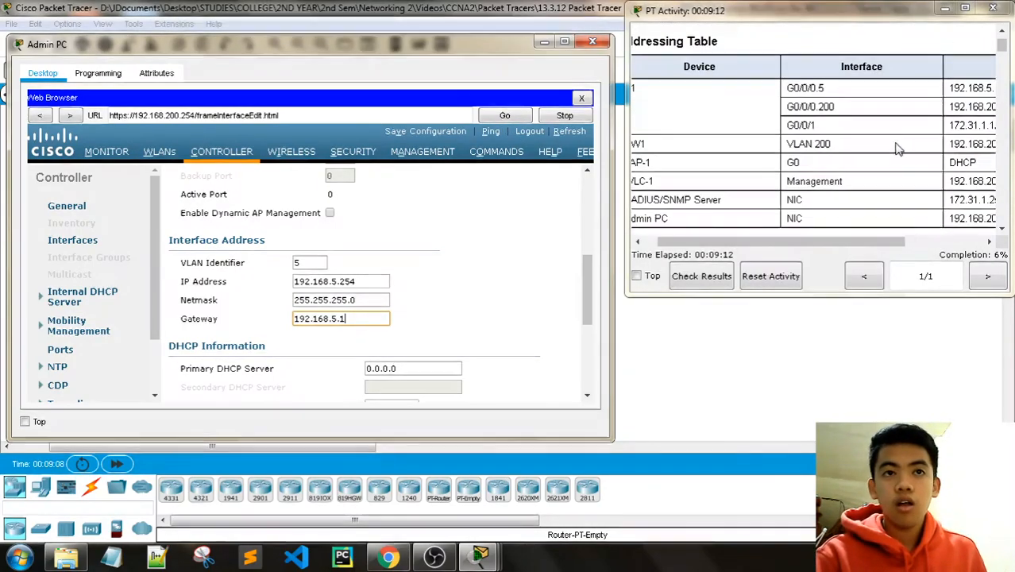
{"action": "left_click_drag", "start_coordinate": [844, 240], "coordinate": [880, 240]}
{"action": "scroll", "coordinate": [880, 207], "scroll_direction": "down", "scroll_amount": 8}
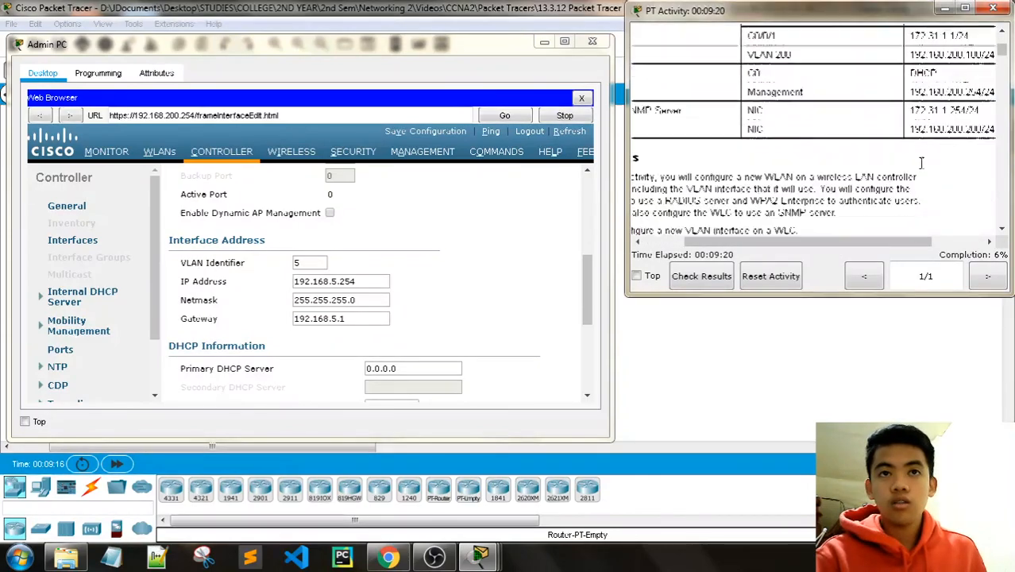
{"action": "left_click_drag", "start_coordinate": [818, 248], "coordinate": [777, 243]}
{"action": "scroll", "coordinate": [822, 189], "scroll_direction": "down", "scroll_amount": 6}
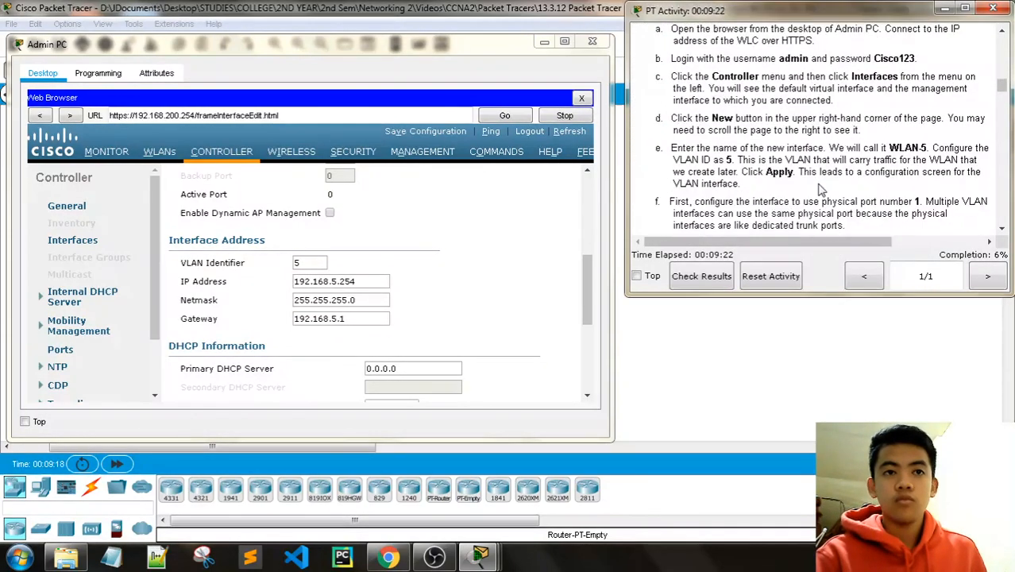
{"action": "scroll", "coordinate": [823, 189], "scroll_direction": "down", "scroll_amount": 1}
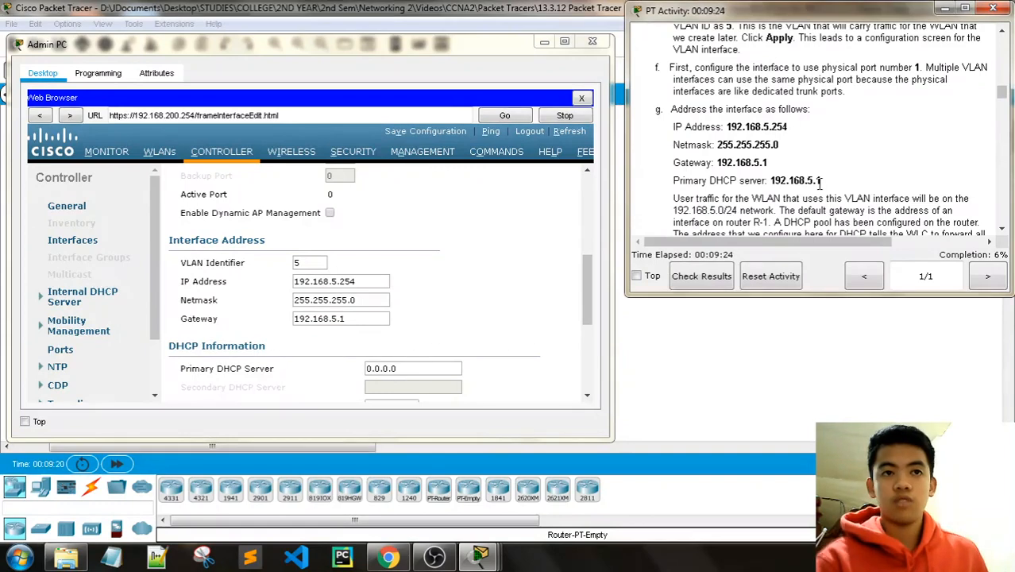
{"action": "scroll", "coordinate": [825, 176], "scroll_direction": "down", "scroll_amount": 1}
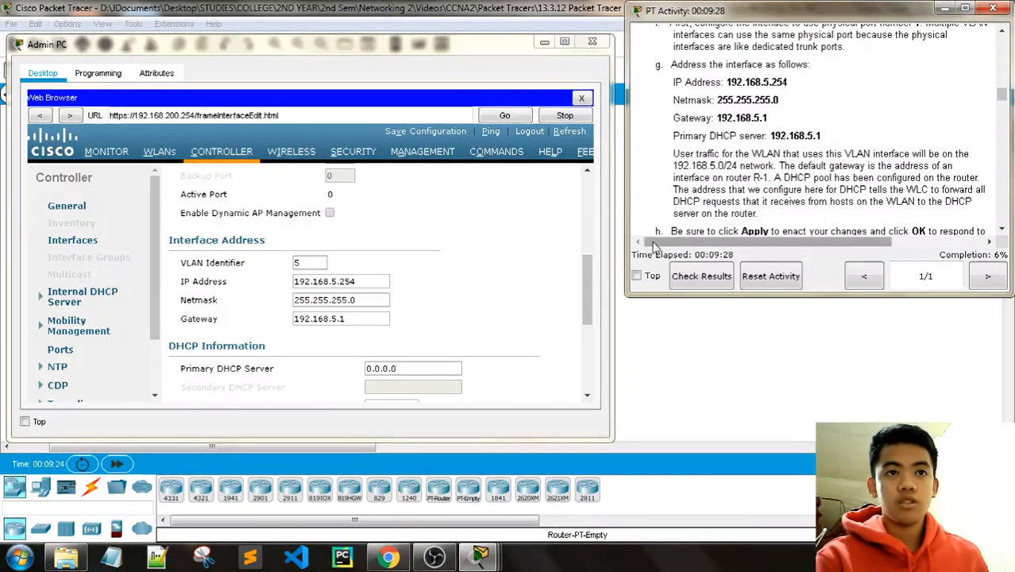
{"action": "left_click_drag", "start_coordinate": [596, 280], "coordinate": [589, 309]}
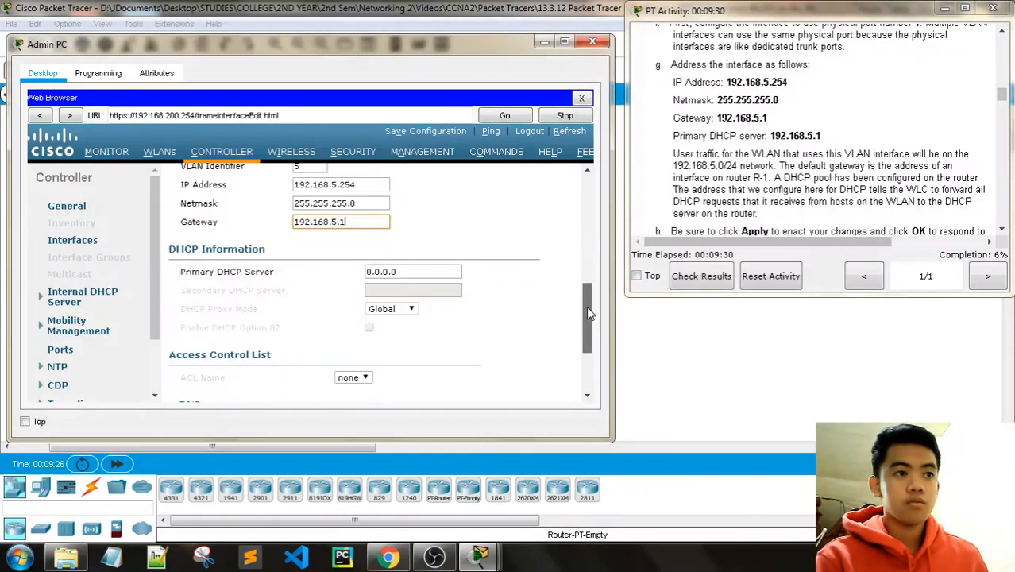
{"action": "scroll", "coordinate": [586, 309], "scroll_direction": "down", "scroll_amount": 1}
{"action": "left_click", "coordinate": [408, 261]}
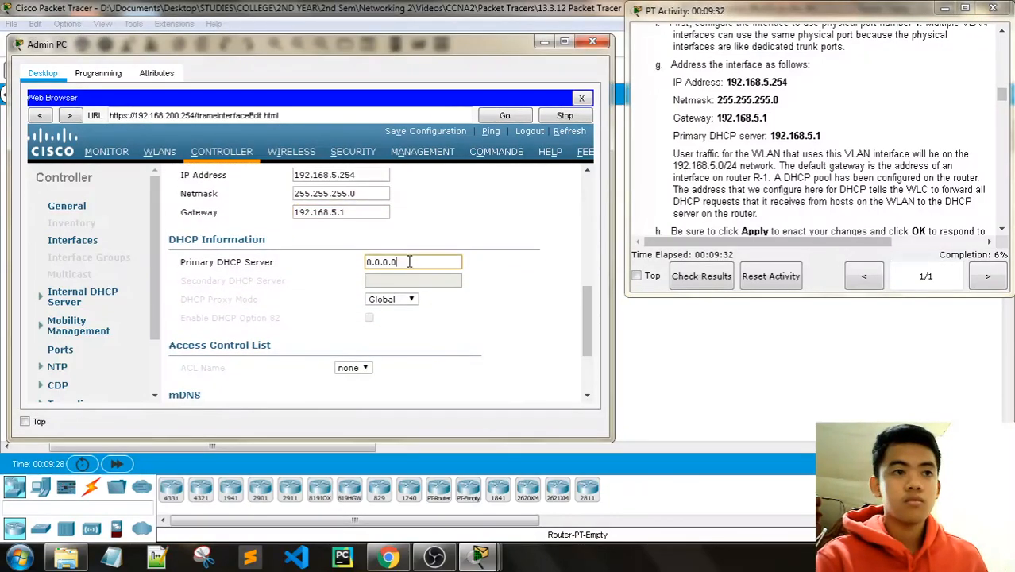
{"action": "left_click_drag", "start_coordinate": [408, 262], "coordinate": [334, 266]}
{"action": "type", "text": "192.16"}
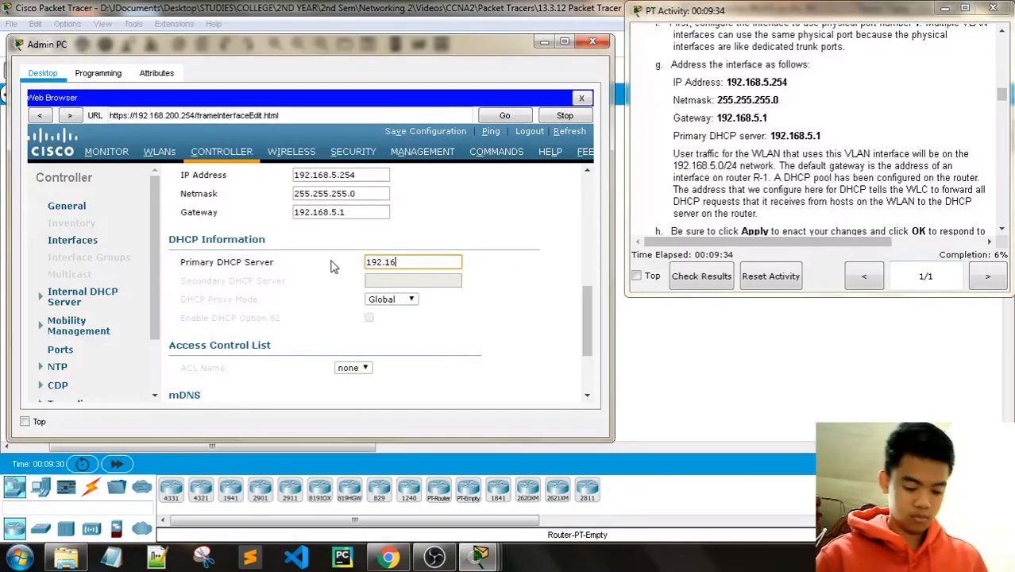
{"action": "type", "text": "8.5.1"}
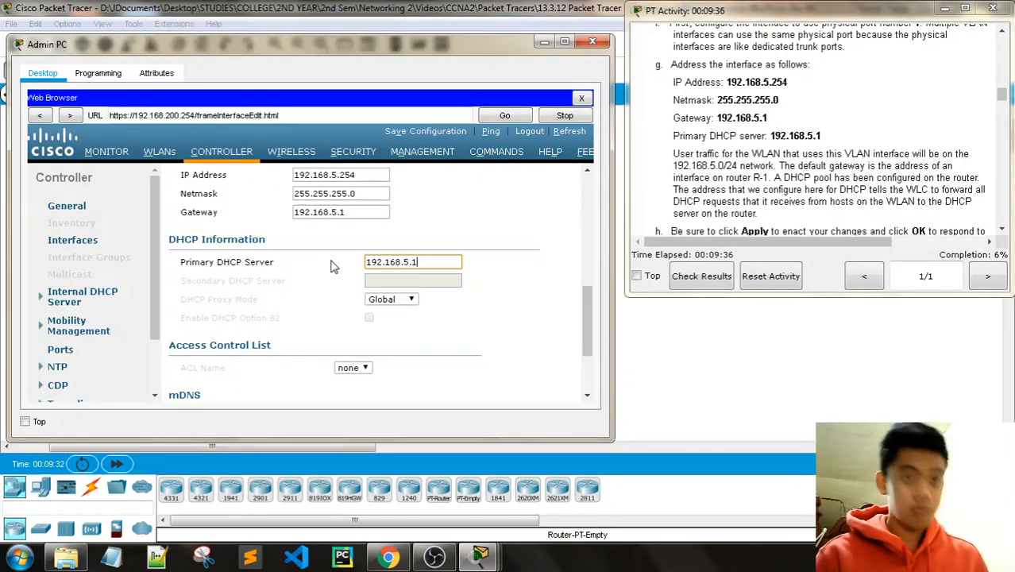
{"action": "scroll", "coordinate": [744, 141], "scroll_direction": "down", "scroll_amount": 1}
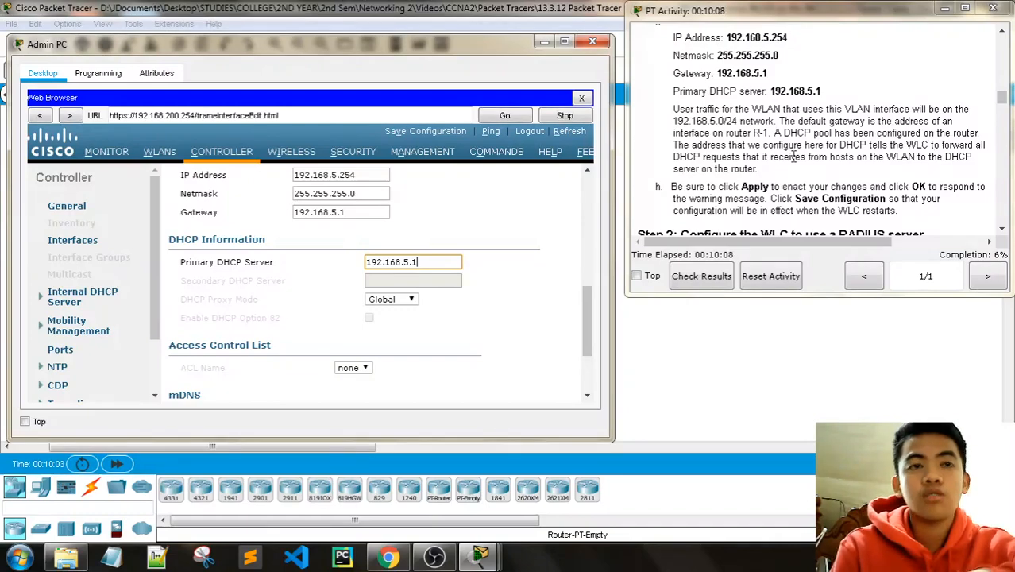
{"action": "scroll", "coordinate": [525, 198], "scroll_direction": "down", "scroll_amount": 1}
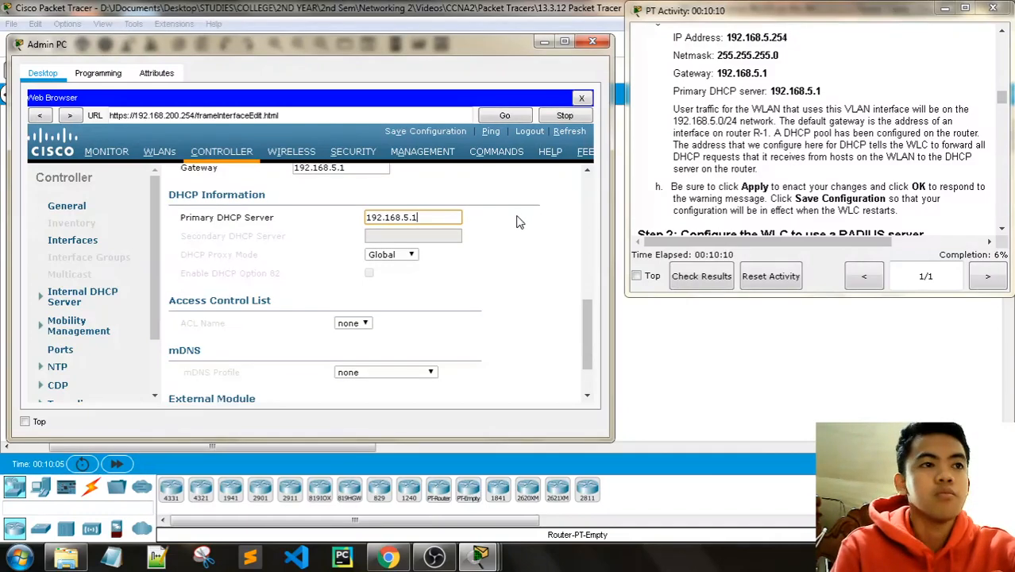
{"action": "scroll", "coordinate": [517, 220], "scroll_direction": "down", "scroll_amount": 2}
{"action": "scroll", "coordinate": [524, 235], "scroll_direction": "up", "scroll_amount": 3}
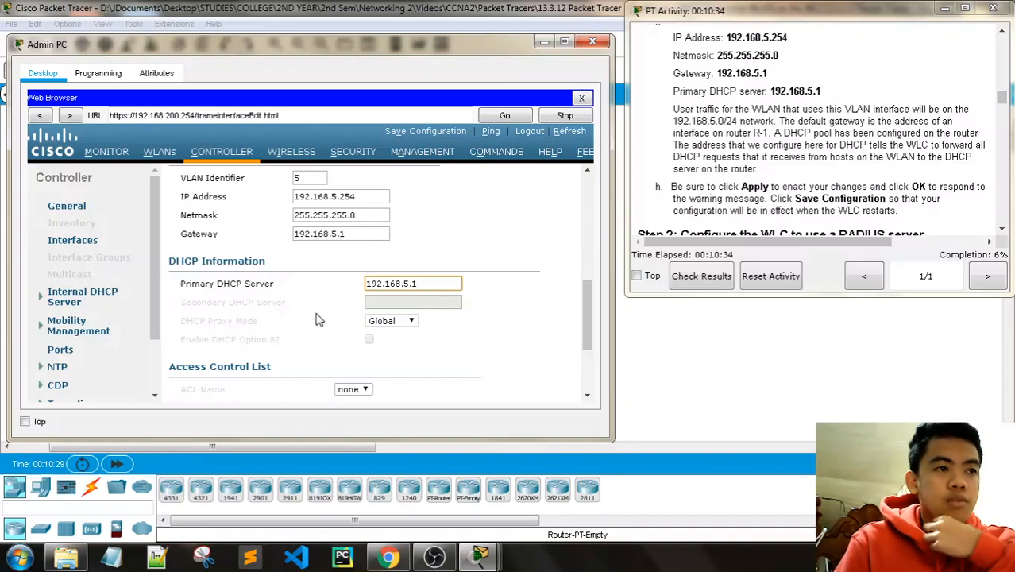
{"action": "scroll", "coordinate": [364, 305], "scroll_direction": "up", "scroll_amount": 1}
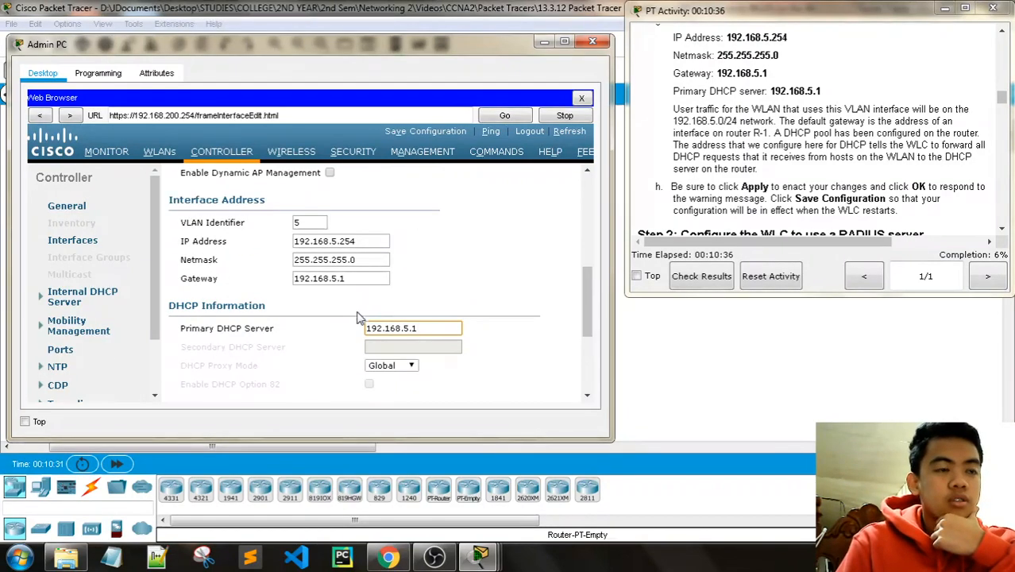
{"action": "scroll", "coordinate": [364, 328], "scroll_direction": "up", "scroll_amount": 2}
{"action": "scroll", "coordinate": [373, 328], "scroll_direction": "down", "scroll_amount": 1}
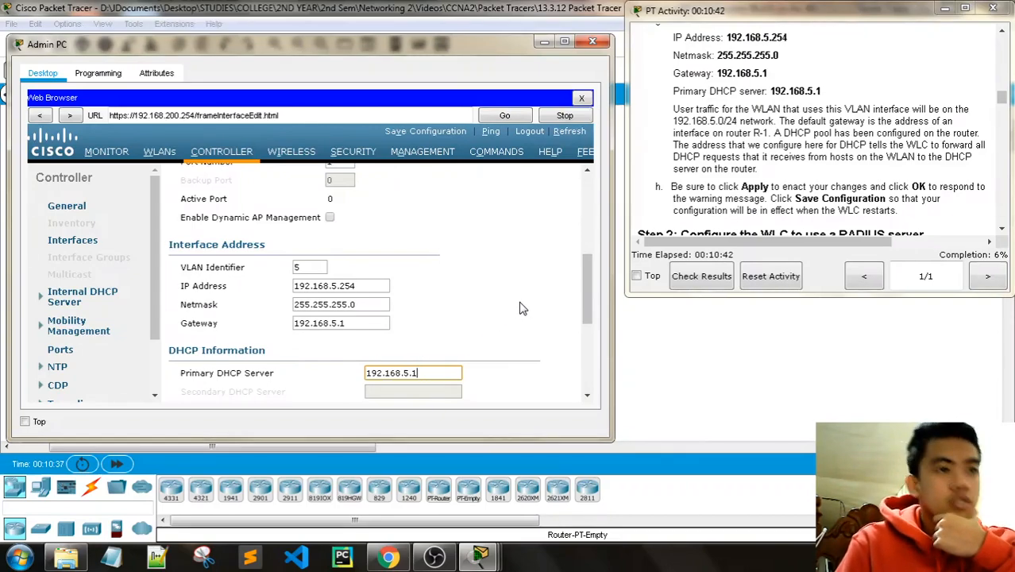
{"action": "scroll", "coordinate": [866, 173], "scroll_direction": "down", "scroll_amount": 3}
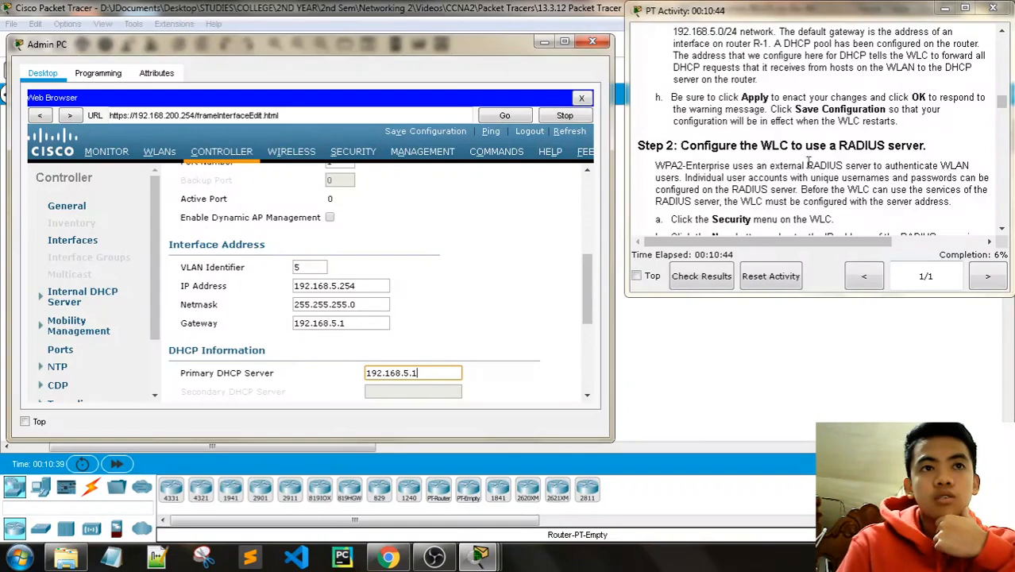
Step: Apply the WLAN-5 interface changes past the WLAN warning and save the configuration to flash
{"action": "left_click_drag", "start_coordinate": [592, 274], "coordinate": [587, 191]}
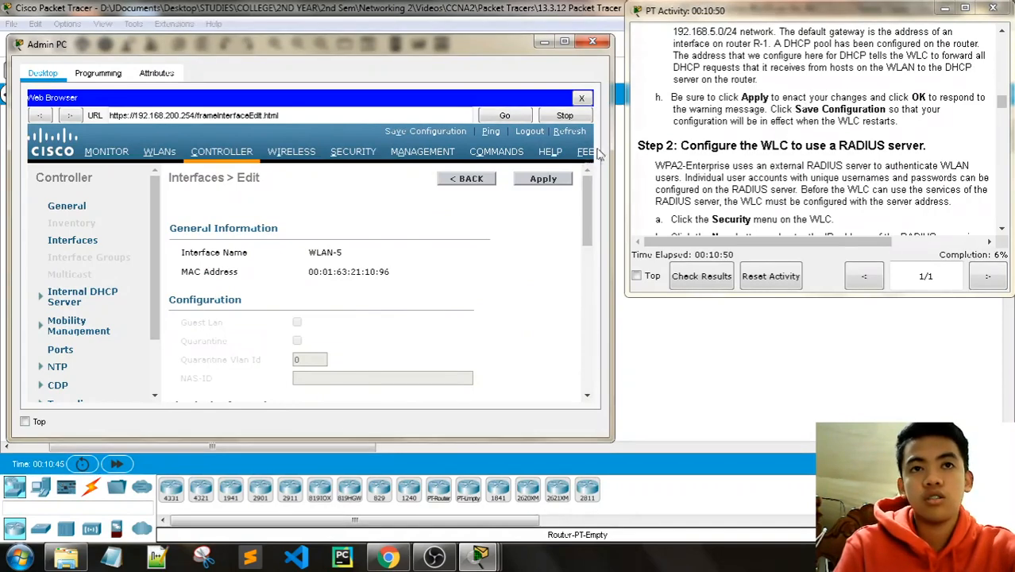
{"action": "left_click", "coordinate": [543, 179]}
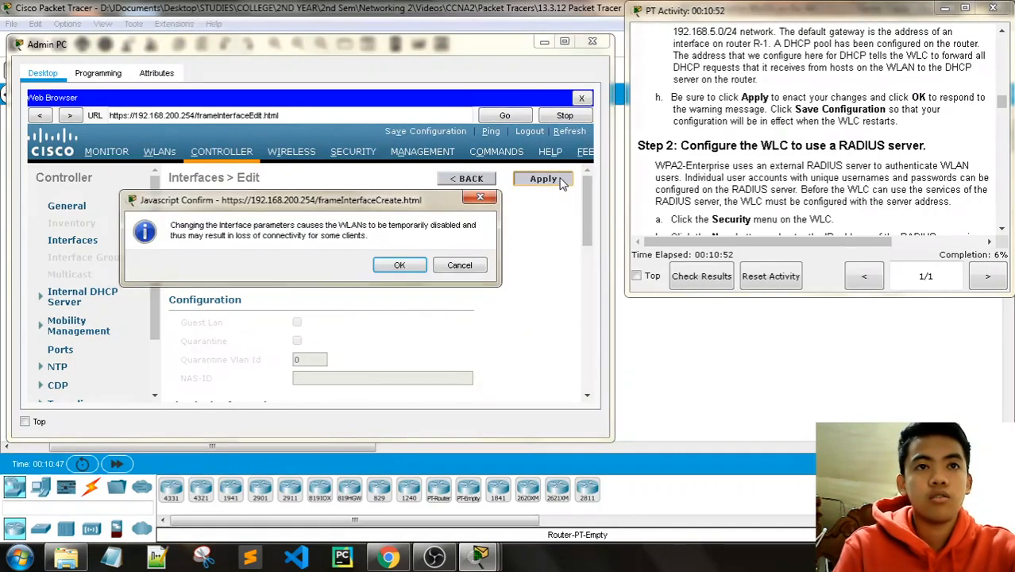
{"action": "left_click", "coordinate": [398, 263]}
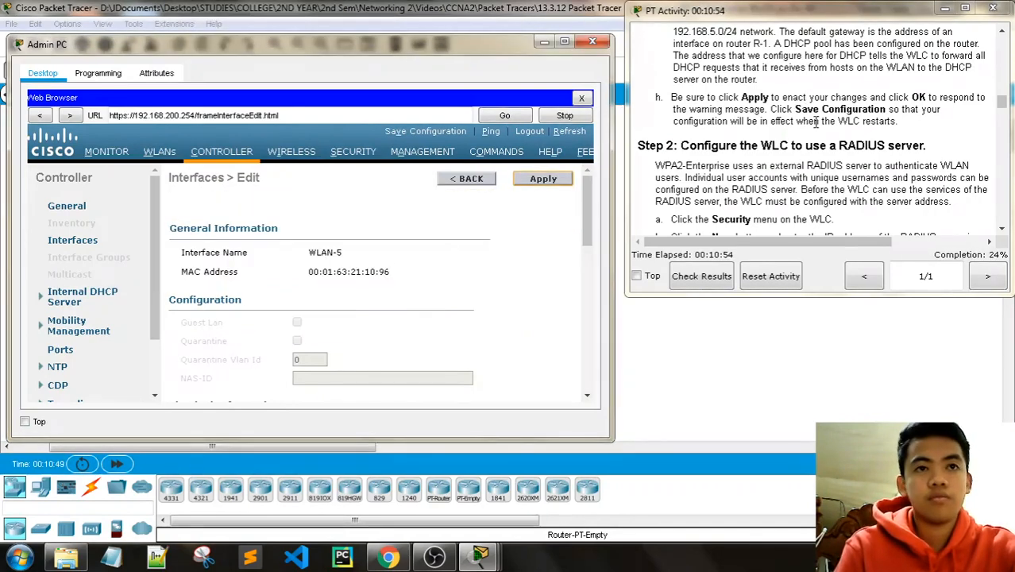
{"action": "scroll", "coordinate": [826, 141], "scroll_direction": "down", "scroll_amount": 1}
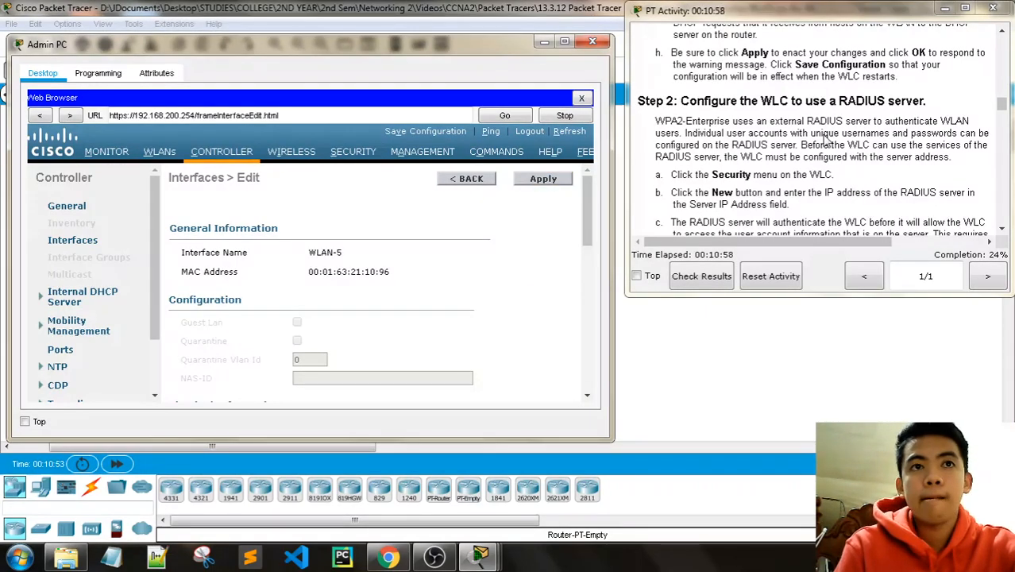
{"action": "left_click", "coordinate": [435, 133]}
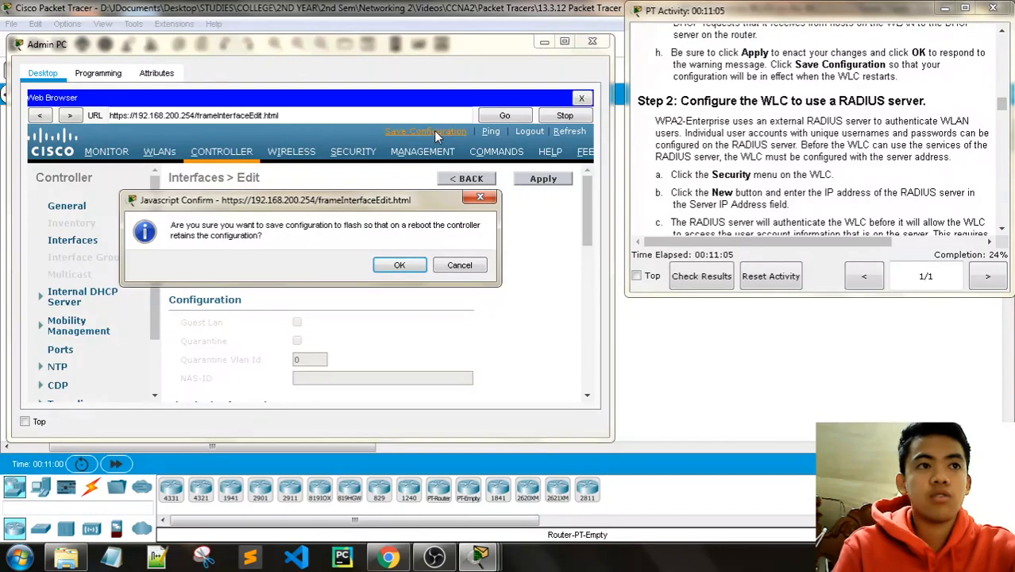
{"action": "left_click", "coordinate": [400, 265]}
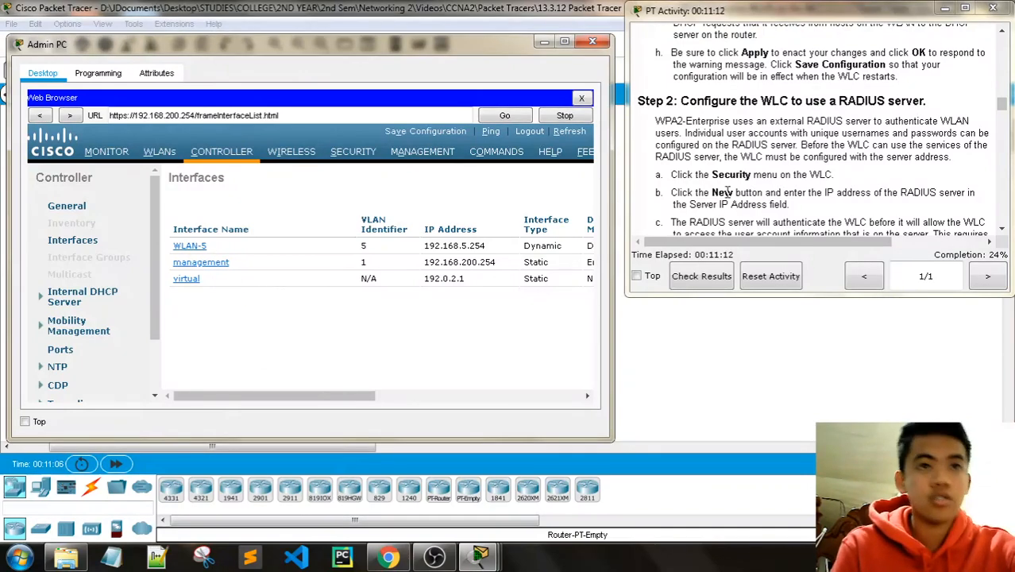
{"action": "scroll", "coordinate": [729, 189], "scroll_direction": "down", "scroll_amount": 1}
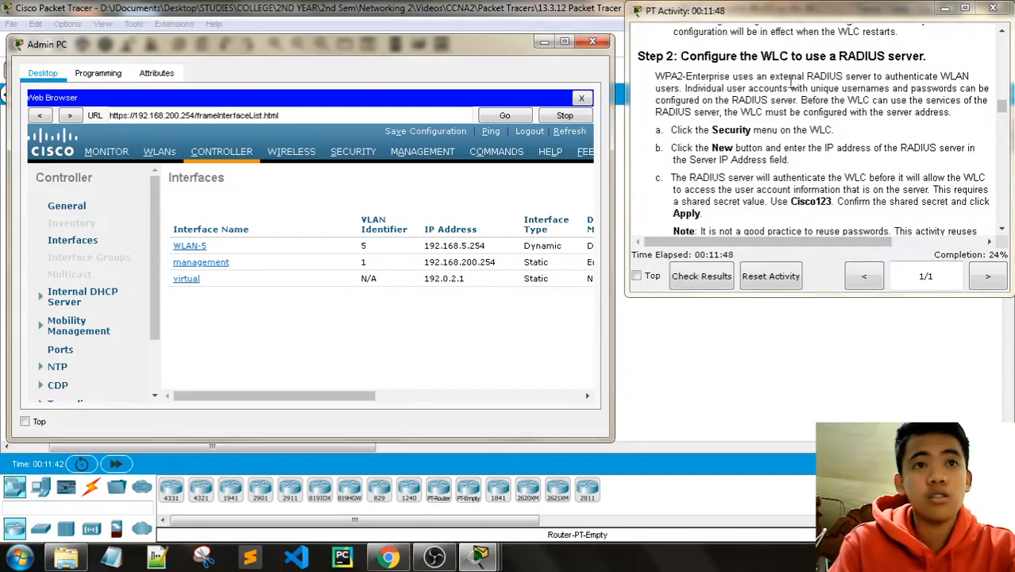
{"action": "scroll", "coordinate": [918, 93], "scroll_direction": "down", "scroll_amount": 1}
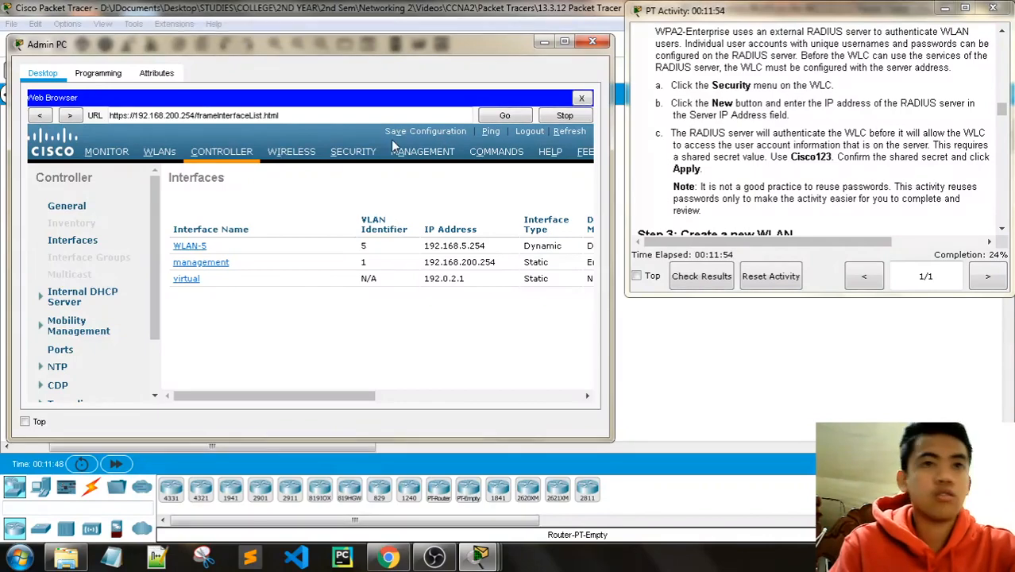
Step: Go to Security's RADIUS Authentication Servers page and open a new server form on port 1812
{"action": "left_click", "coordinate": [353, 152]}
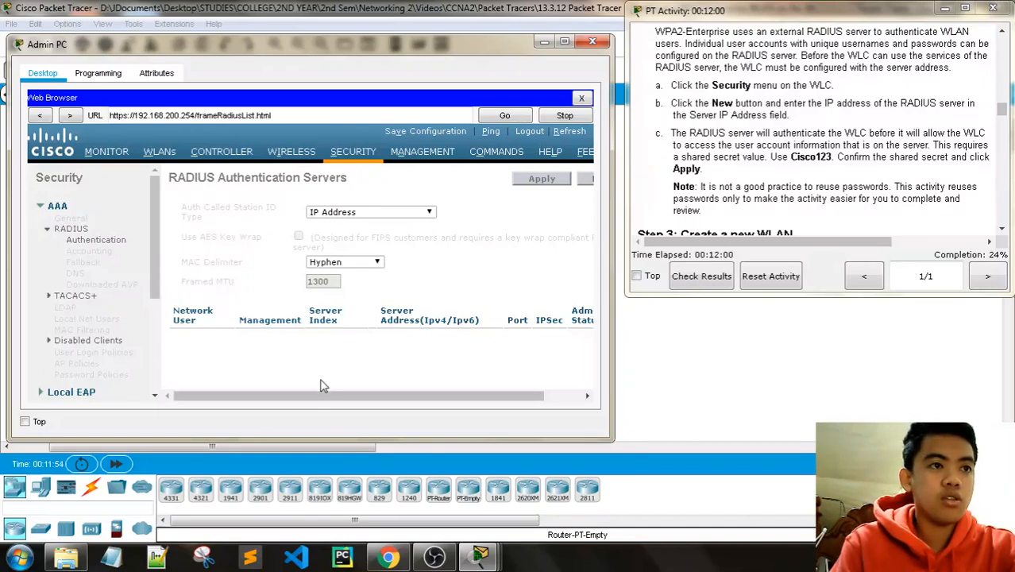
{"action": "left_click_drag", "start_coordinate": [326, 393], "coordinate": [475, 381]}
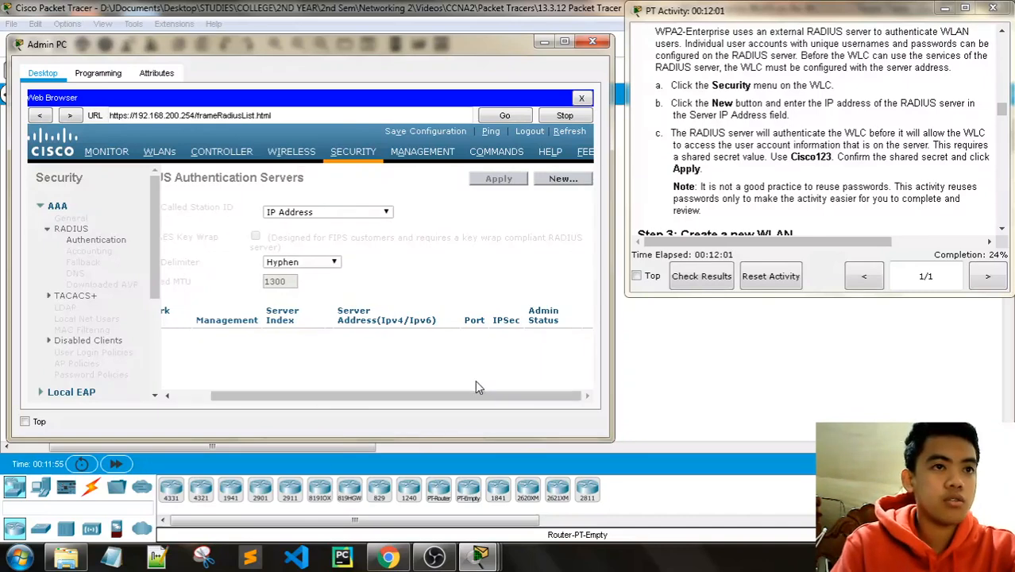
{"action": "left_click", "coordinate": [560, 179]}
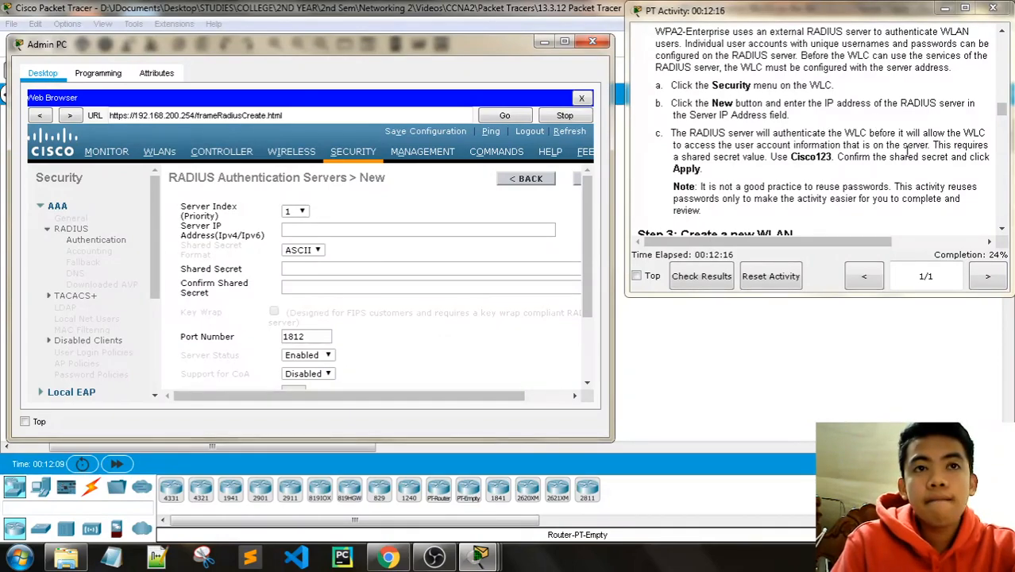
{"action": "scroll", "coordinate": [774, 105], "scroll_direction": "down", "scroll_amount": 1}
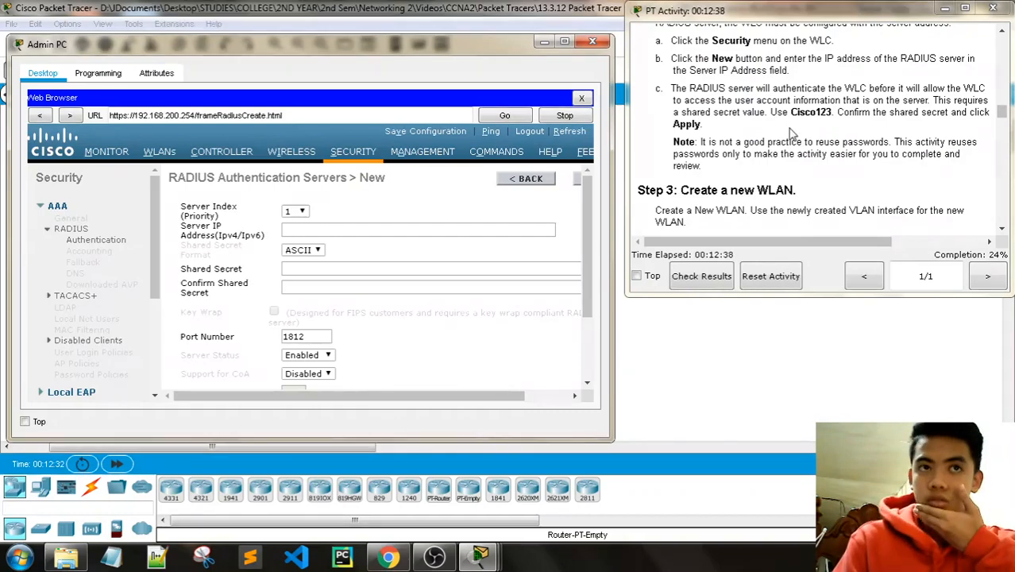
{"action": "scroll", "coordinate": [790, 139], "scroll_direction": "up", "scroll_amount": 1}
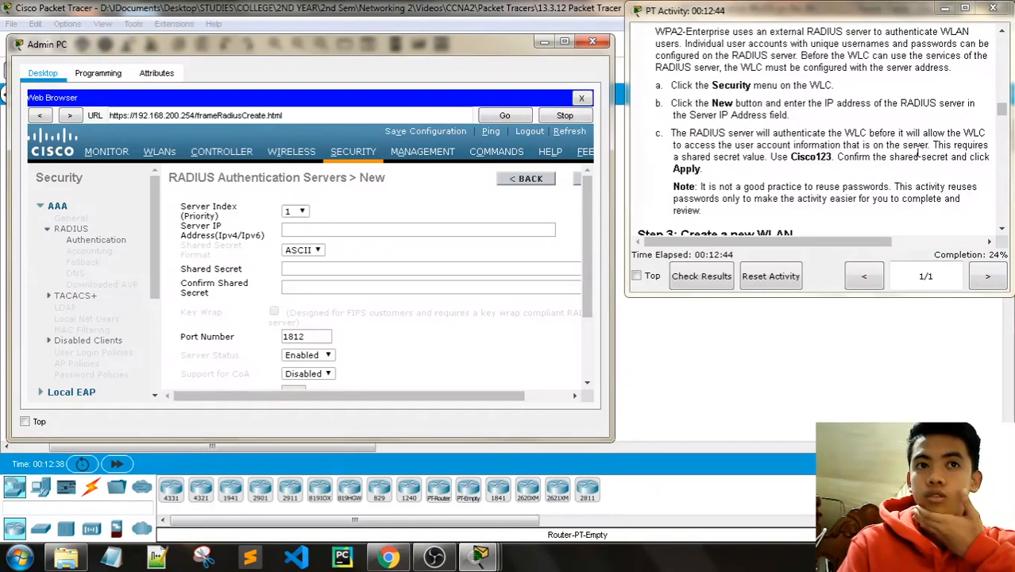
{"action": "scroll", "coordinate": [918, 157], "scroll_direction": "up", "scroll_amount": 15}
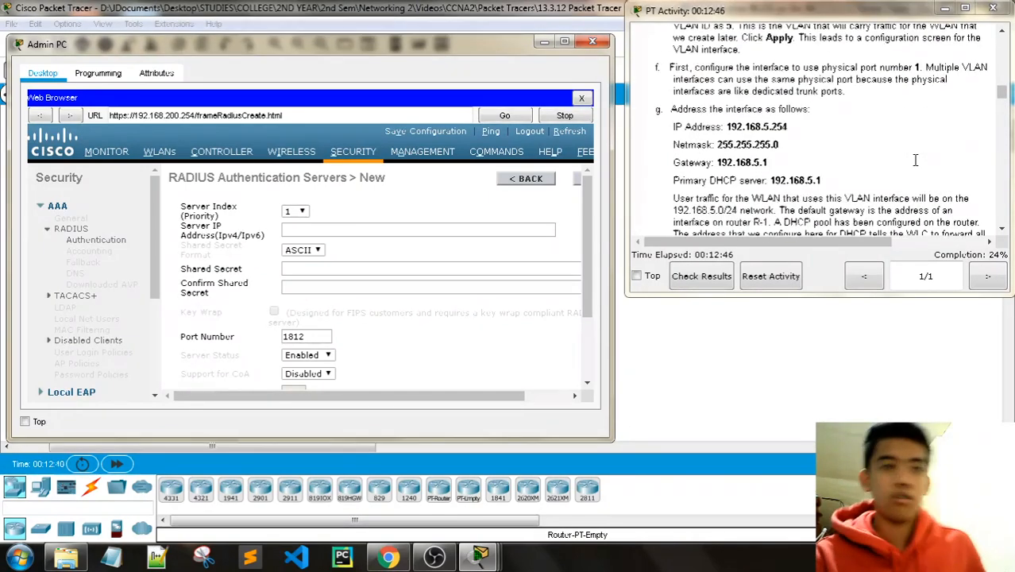
{"action": "scroll", "coordinate": [912, 169], "scroll_direction": "down", "scroll_amount": 3}
{"action": "scroll", "coordinate": [912, 169], "scroll_direction": "down", "scroll_amount": 1}
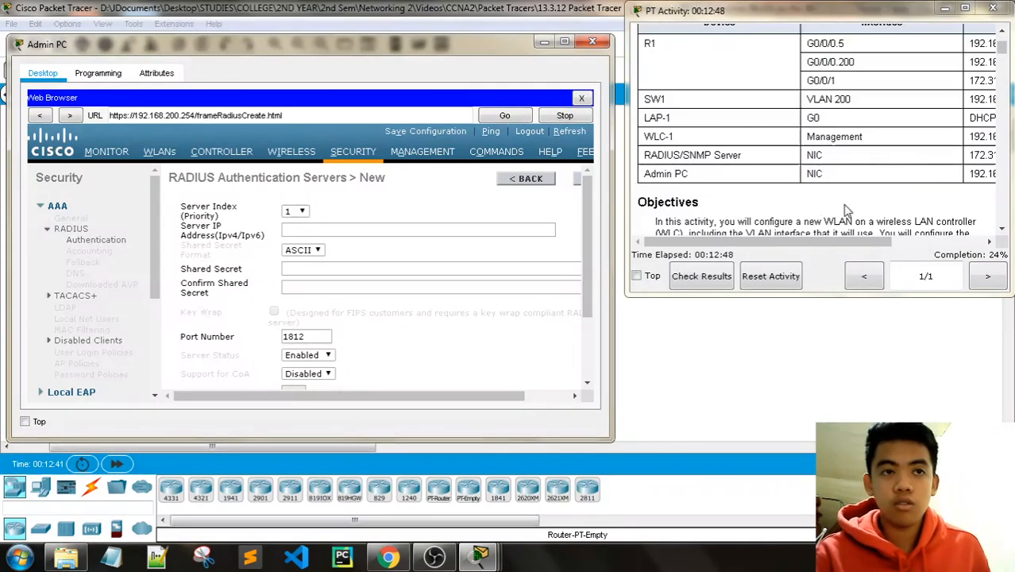
{"action": "scroll", "coordinate": [810, 231], "scroll_direction": "right", "scroll_amount": 3}
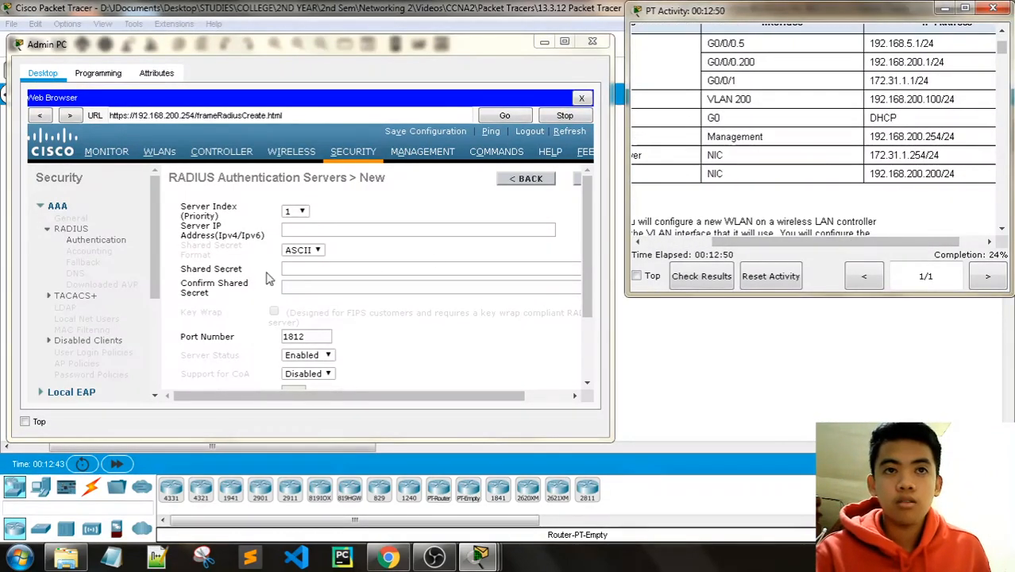
Step: Enter 172.31.1.254 as the new RADIUS server's IP address
{"action": "left_click", "coordinate": [314, 229]}
{"action": "type", "text": "172"}
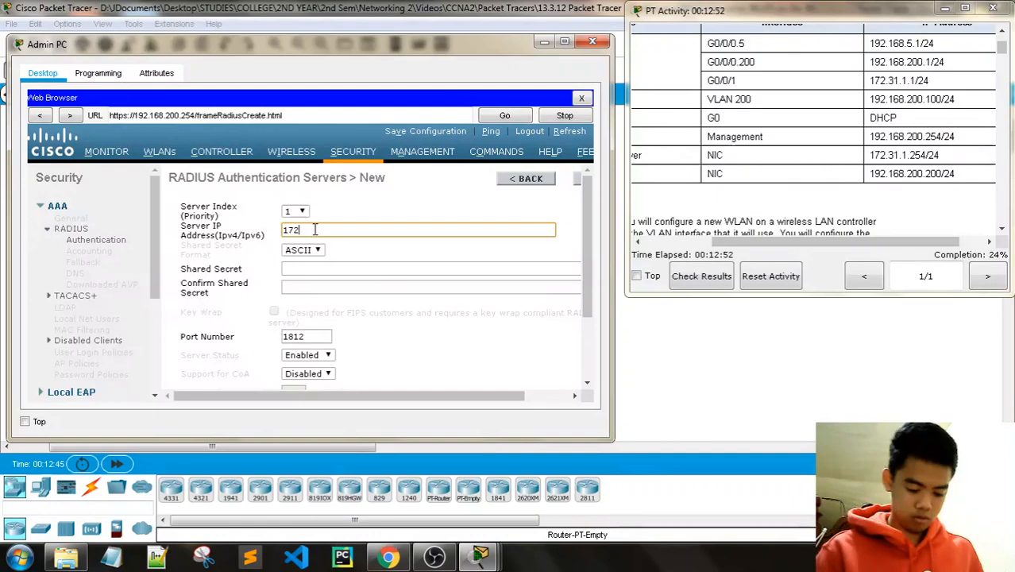
{"action": "type", "text": ".31."}
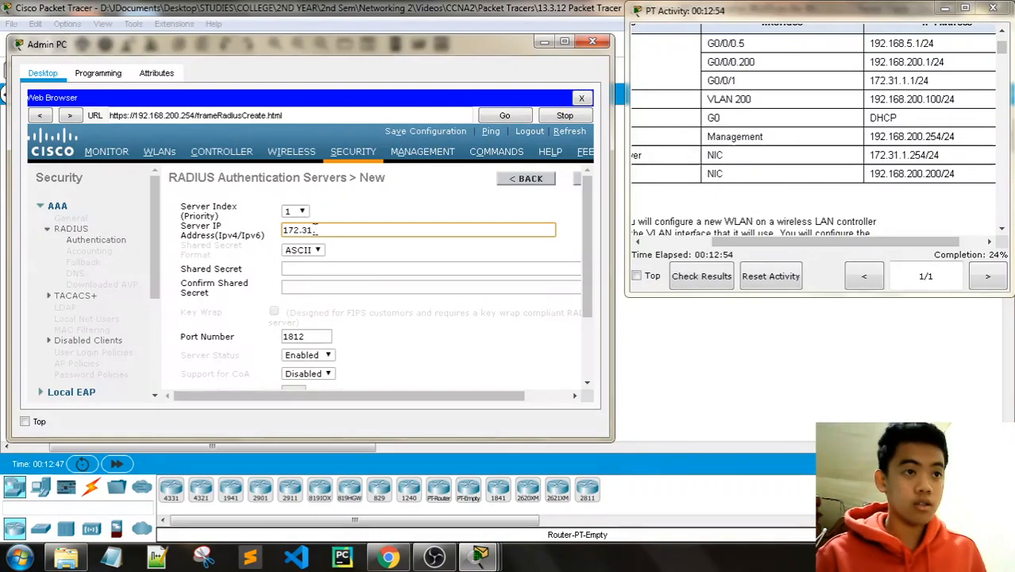
{"action": "type", "text": "1.254"}
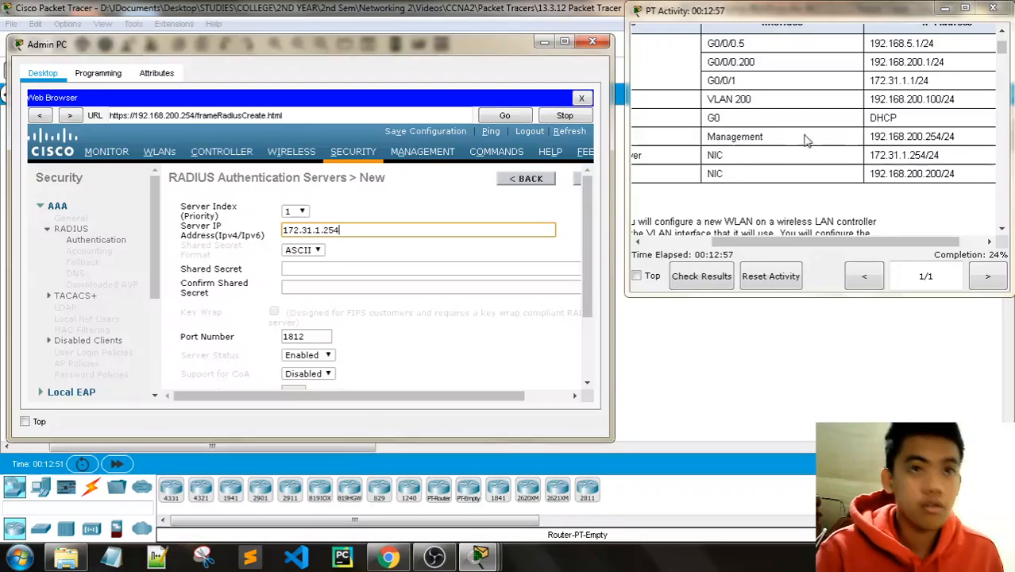
{"action": "scroll", "coordinate": [807, 138], "scroll_direction": "down", "scroll_amount": 5}
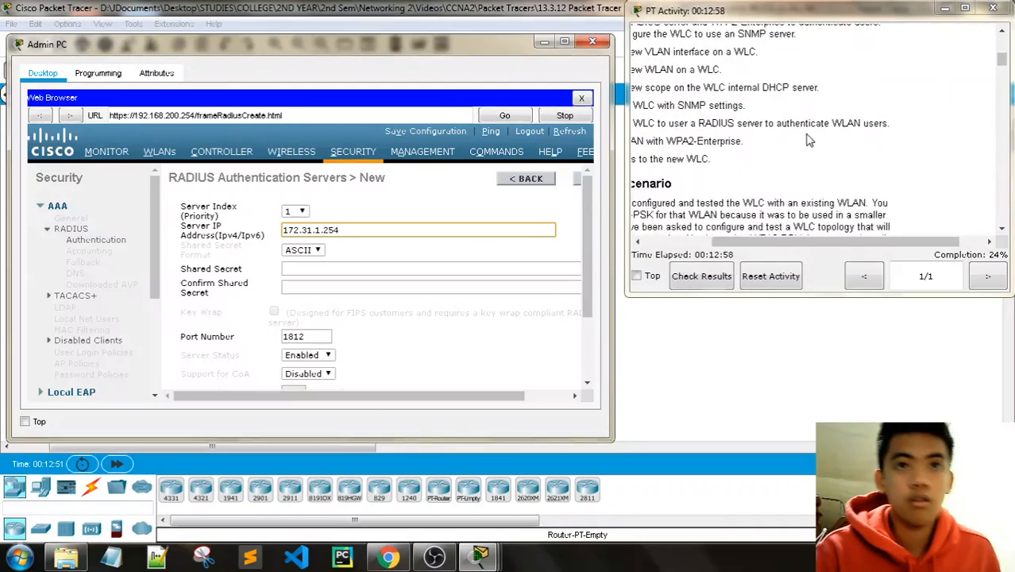
{"action": "left_click_drag", "start_coordinate": [780, 243], "coordinate": [641, 244]}
{"action": "scroll", "coordinate": [851, 193], "scroll_direction": "down", "scroll_amount": 15}
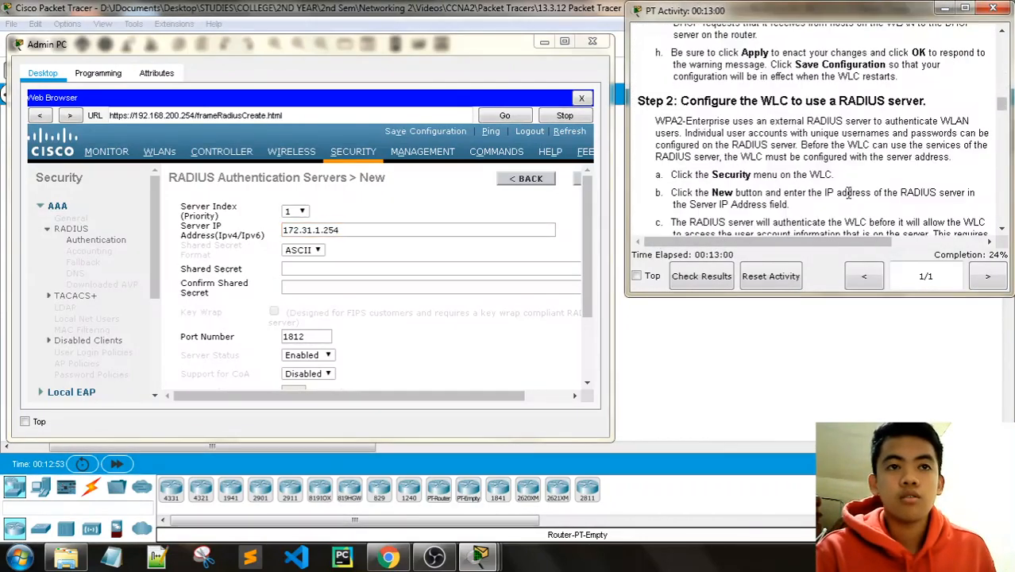
{"action": "scroll", "coordinate": [850, 193], "scroll_direction": "down", "scroll_amount": 2}
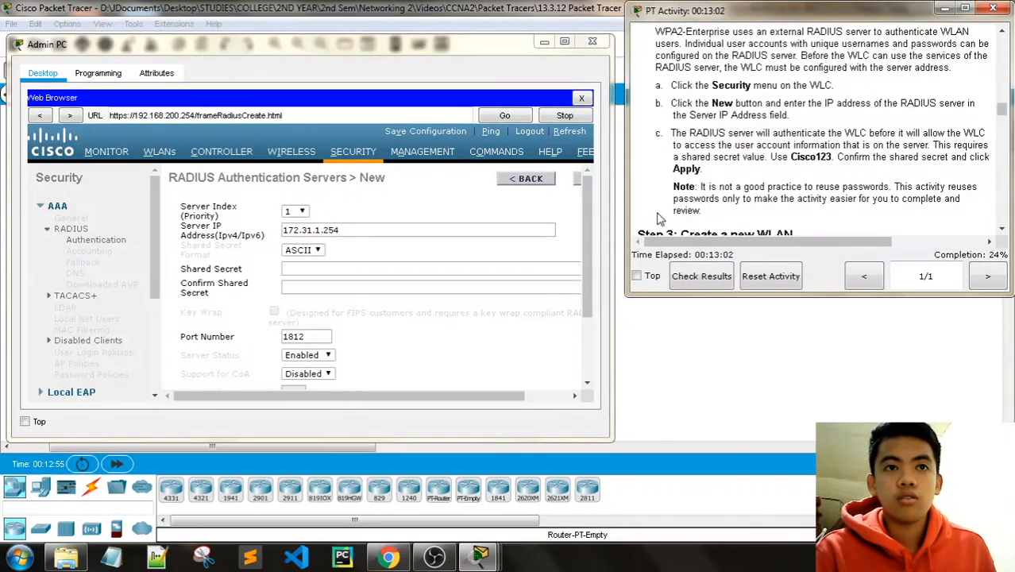
Step: Enter and confirm the RADIUS shared secret, then apply the new server entry
{"action": "left_click", "coordinate": [335, 267]}
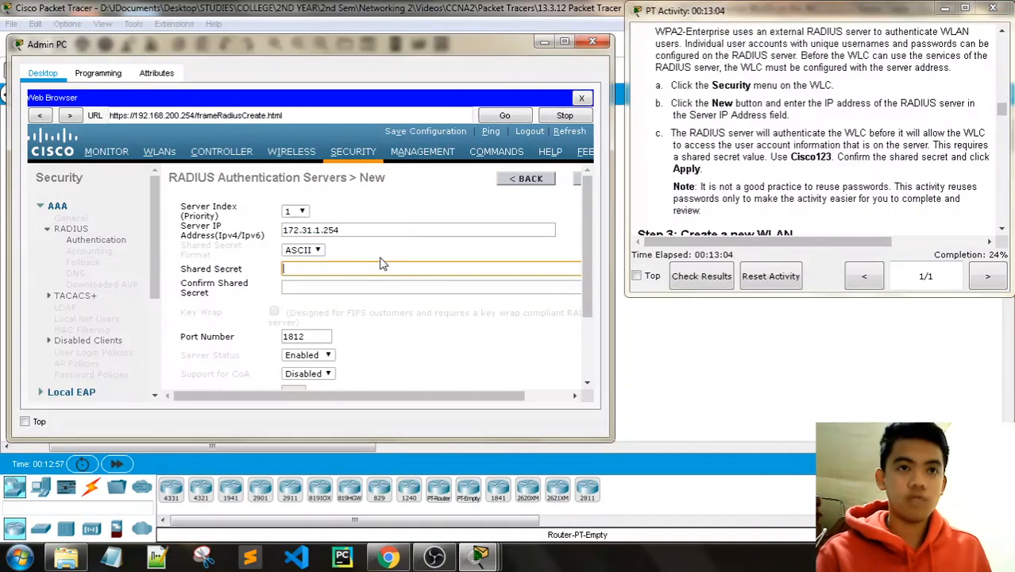
{"action": "type", "text": "Cisco1"}
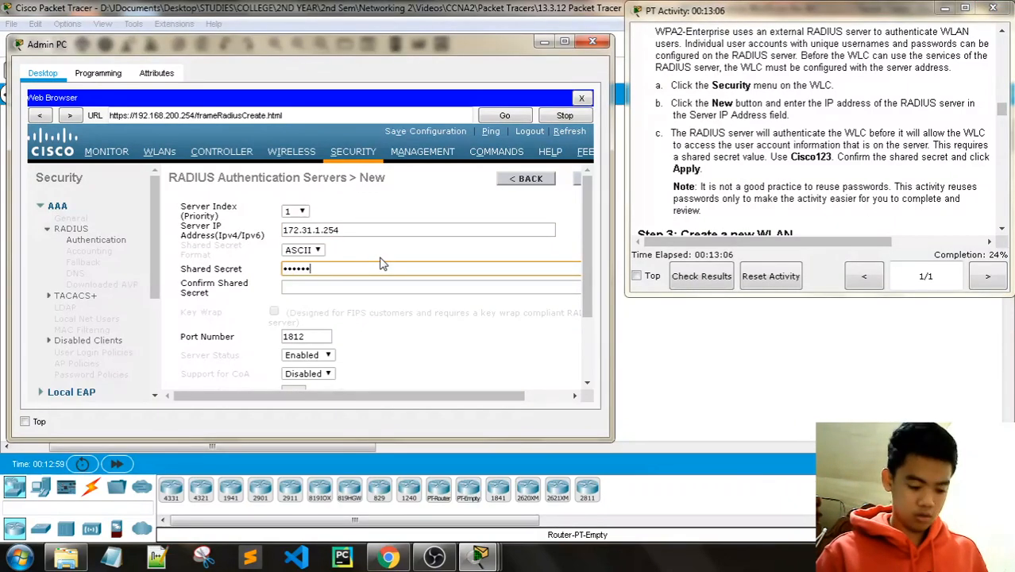
{"action": "type", "text": "23"}
{"action": "left_click", "coordinate": [337, 286]}
{"action": "type", "text": "Cis"}
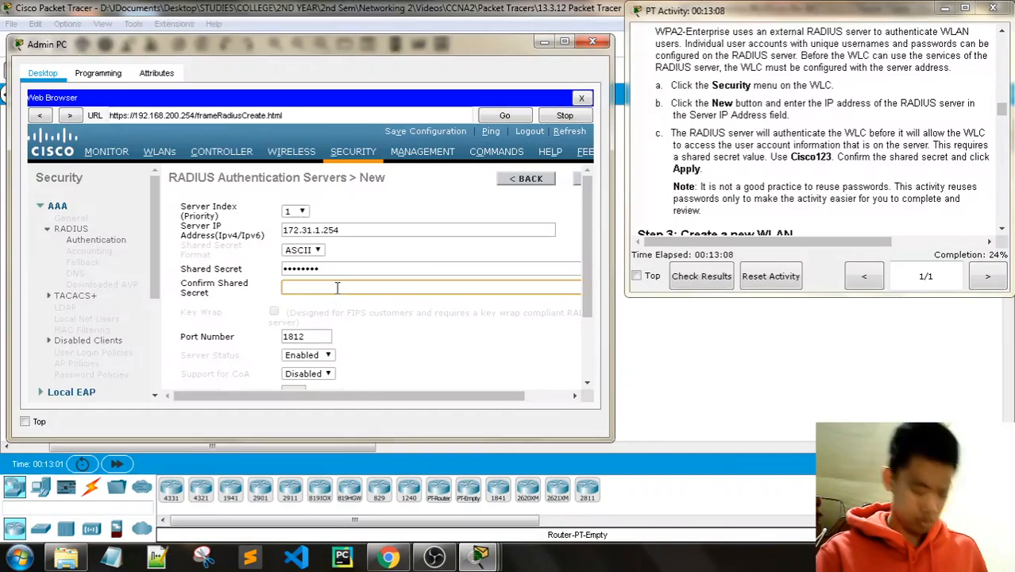
{"action": "type", "text": "co12"}
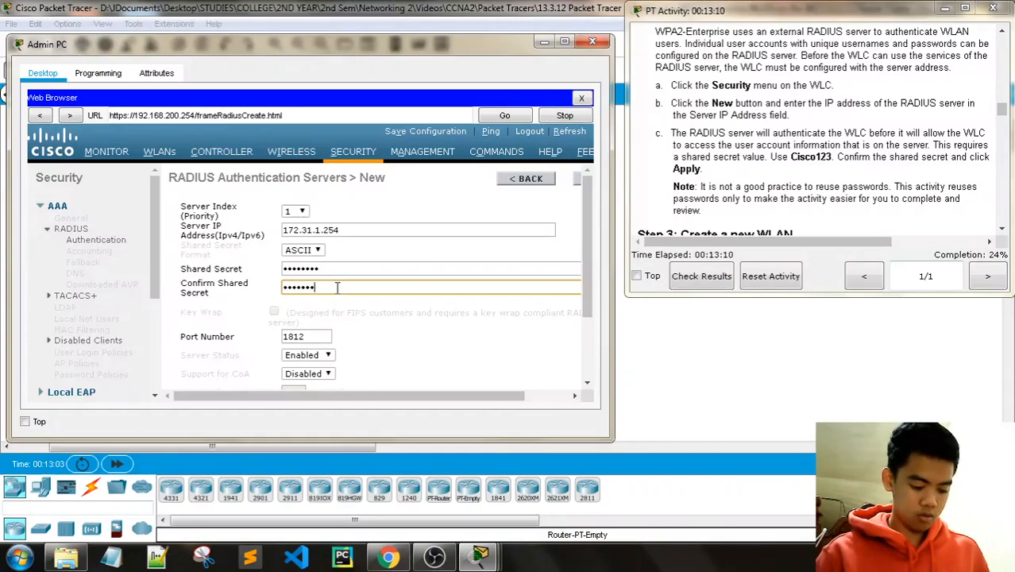
{"action": "type", "text": "3"}
{"action": "scroll", "coordinate": [769, 171], "scroll_direction": "down", "scroll_amount": 1}
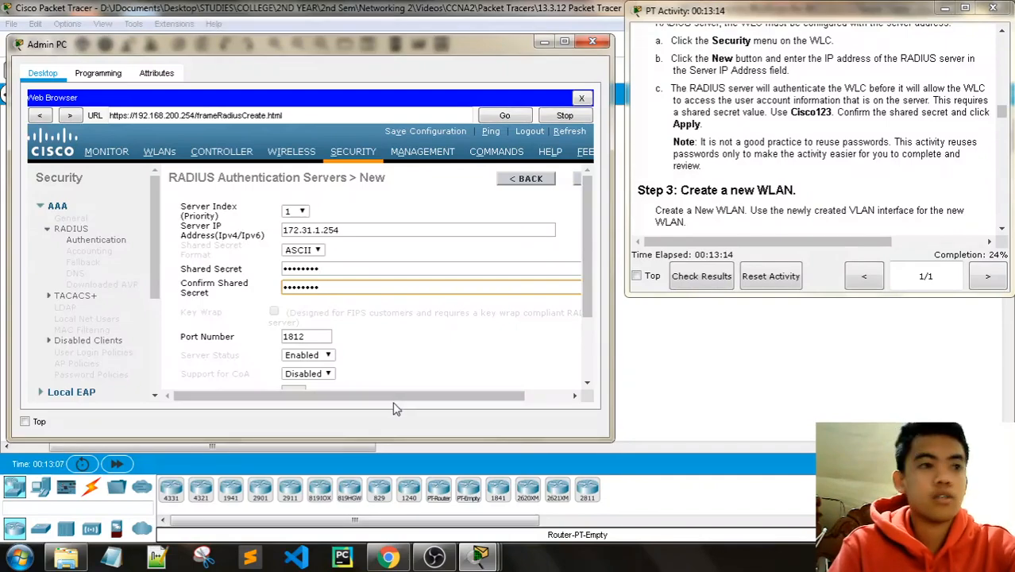
{"action": "left_click_drag", "start_coordinate": [395, 407], "coordinate": [453, 405]}
{"action": "left_click", "coordinate": [549, 179]}
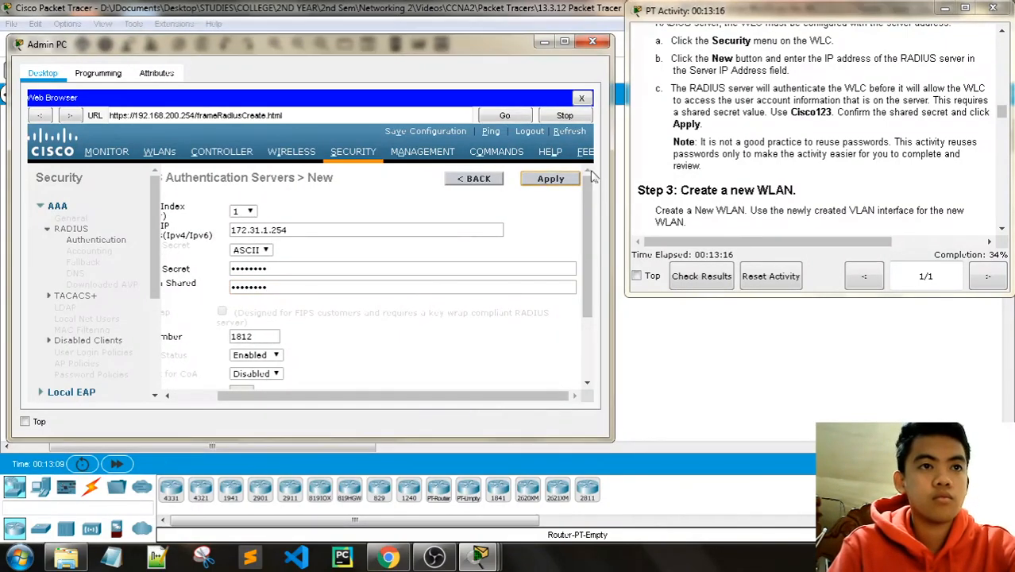
Step: Review the RADIUS server list showing server 1 at 172.31.1.254
{"action": "scroll", "coordinate": [794, 171], "scroll_direction": "down", "scroll_amount": 3}
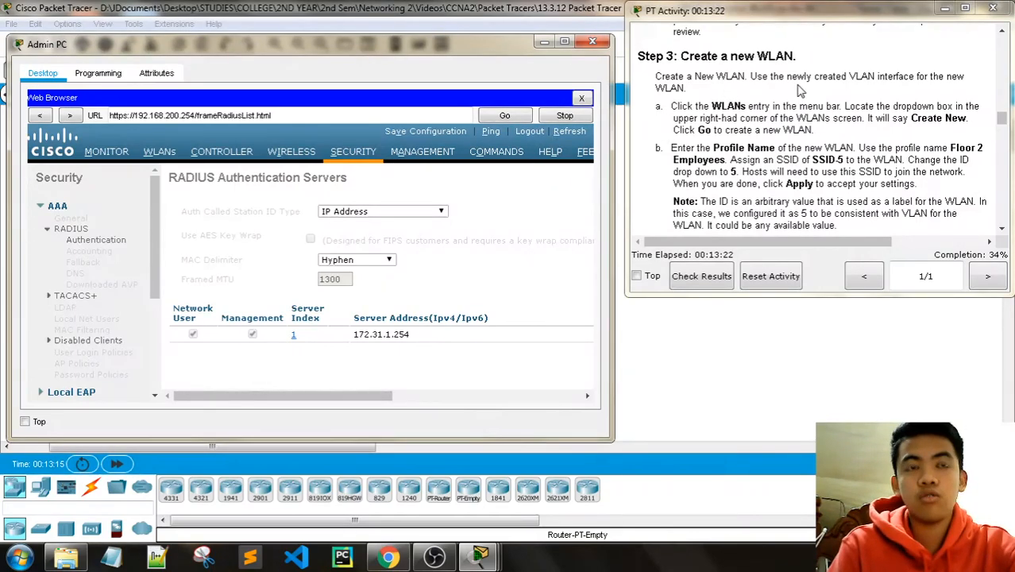
{"action": "scroll", "coordinate": [876, 162], "scroll_direction": "up", "scroll_amount": 5}
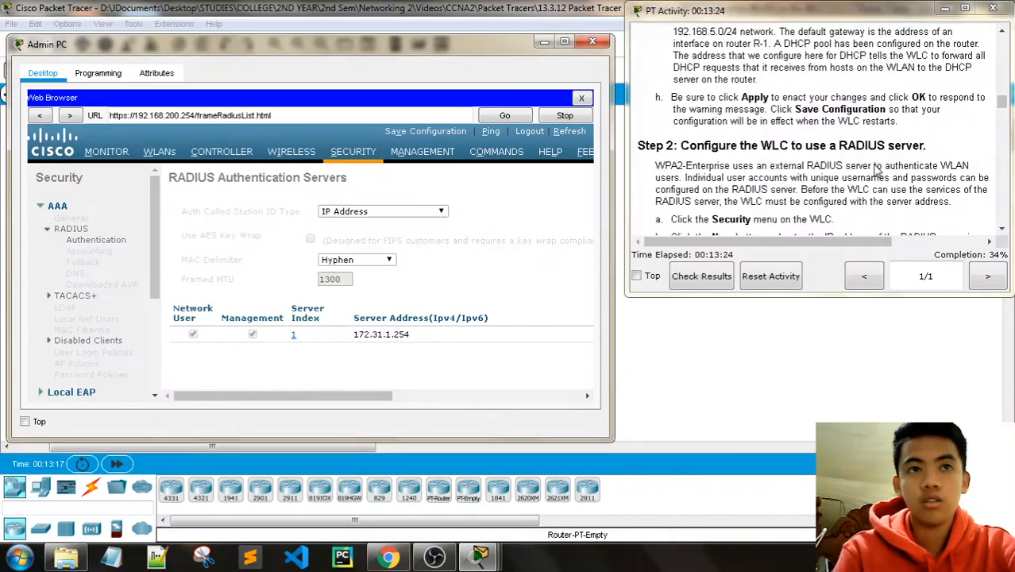
{"action": "scroll", "coordinate": [877, 172], "scroll_direction": "down", "scroll_amount": 10}
{"action": "scroll", "coordinate": [877, 172], "scroll_direction": "down", "scroll_amount": 8}
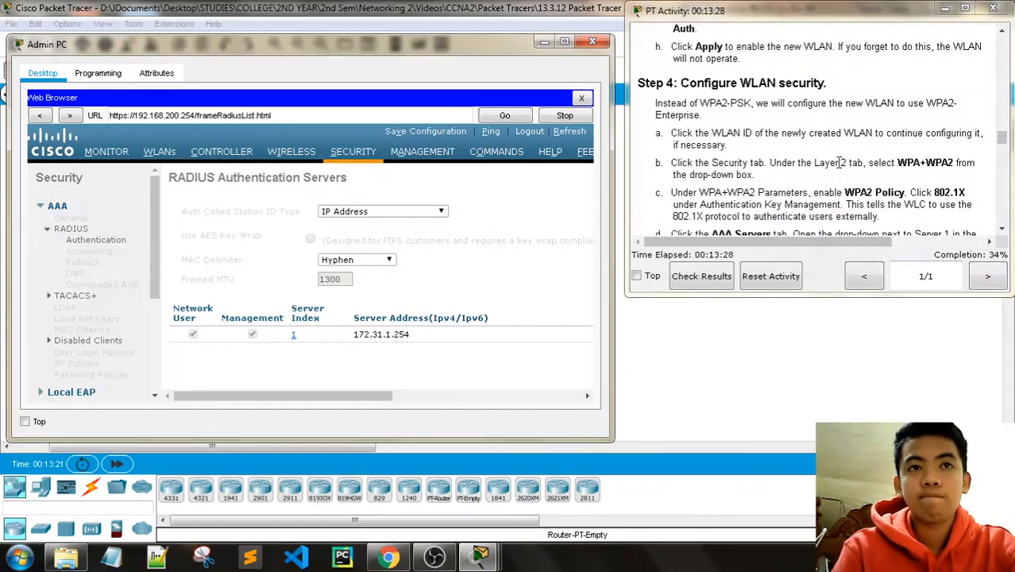
{"action": "scroll", "coordinate": [839, 163], "scroll_direction": "up", "scroll_amount": 6}
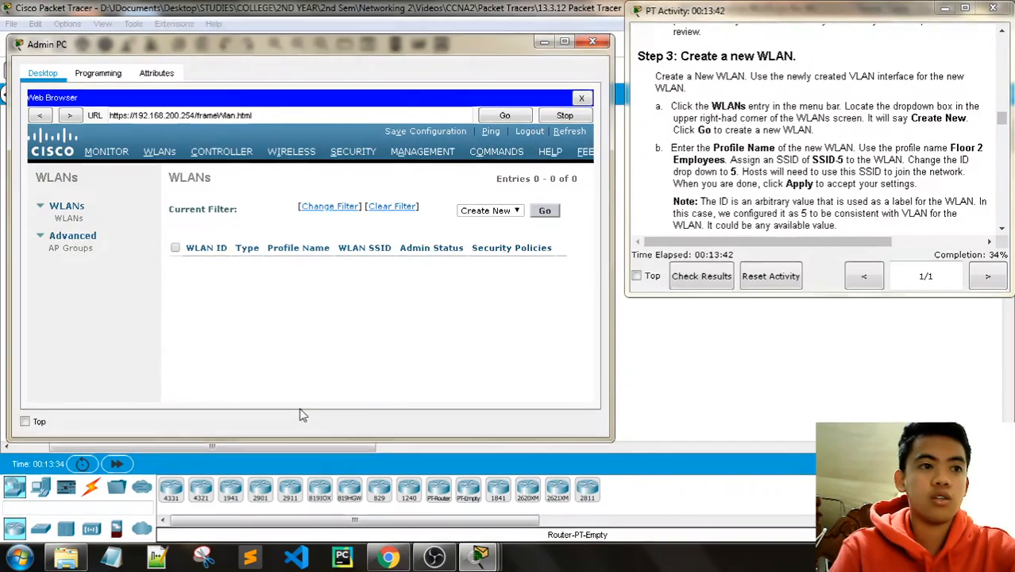
Step: Start a new WLAN with profile Floor 2 Employees, SSID SSID-5 and WLAN ID 5
{"action": "scroll", "coordinate": [537, 209], "scroll_direction": "down", "scroll_amount": 1}
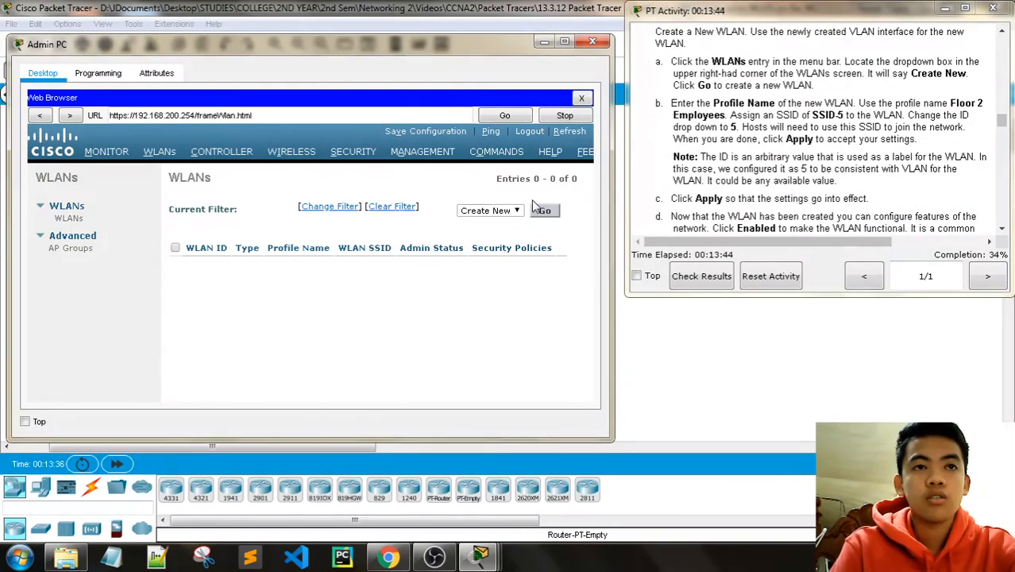
{"action": "left_click", "coordinate": [539, 210]}
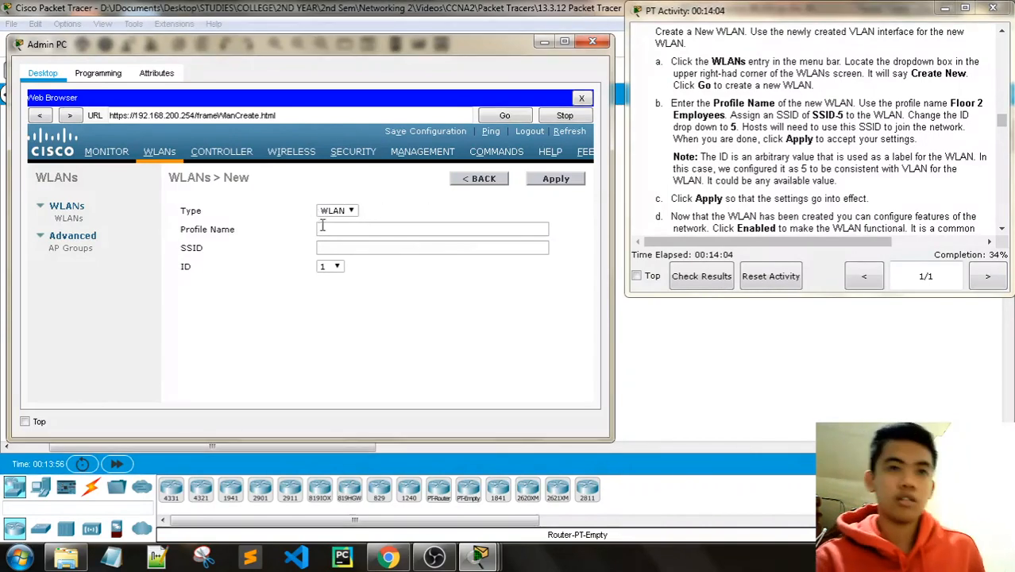
{"action": "left_click", "coordinate": [350, 230]}
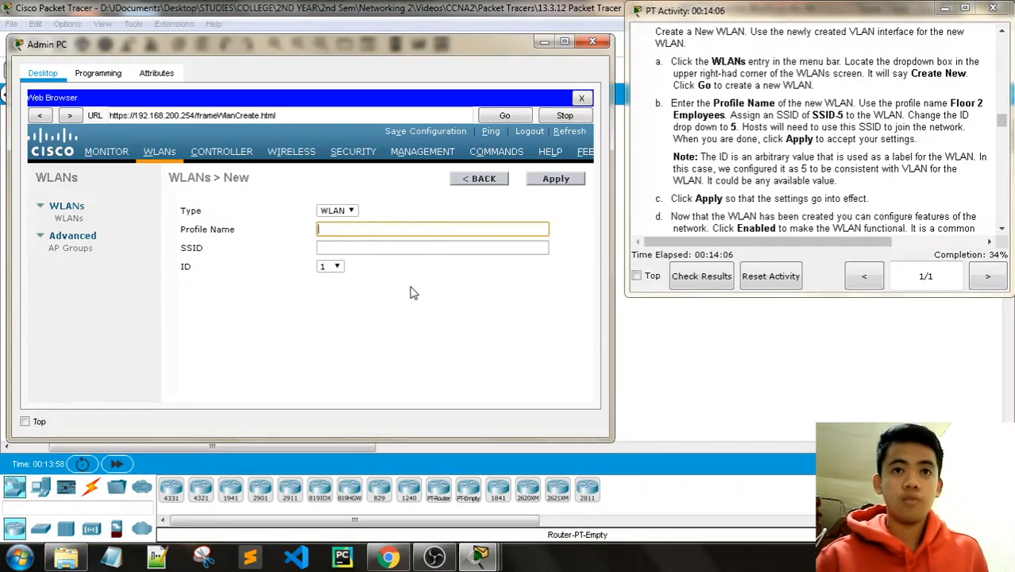
{"action": "type", "text": "Floor"}
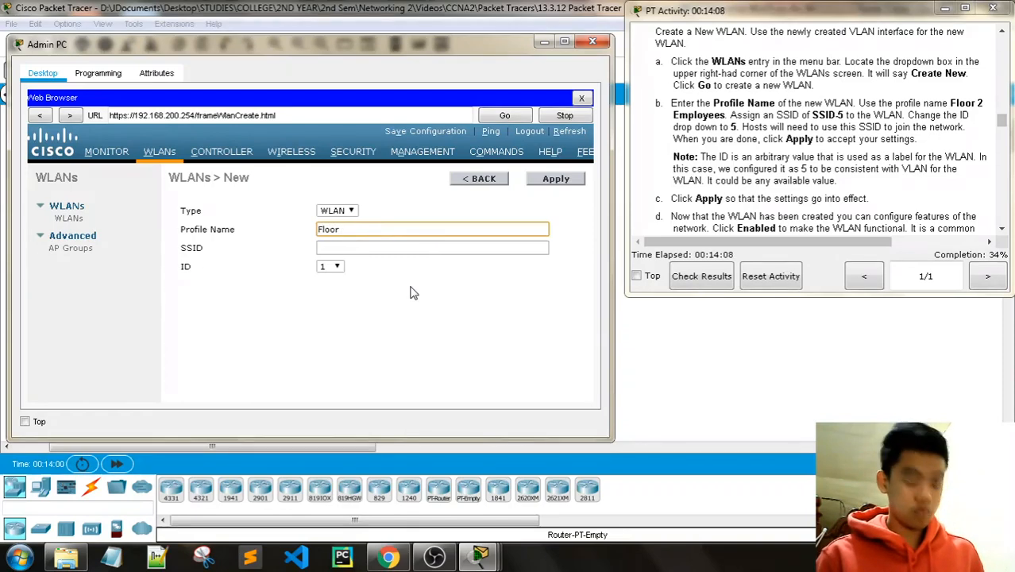
{"action": "type", "text": " 2 Employe"}
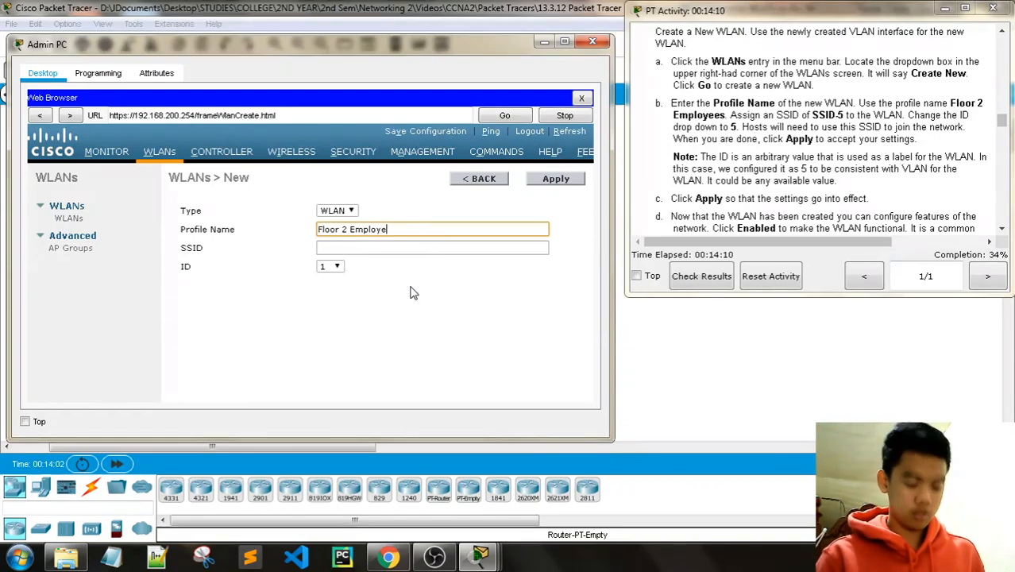
{"action": "type", "text": "es"}
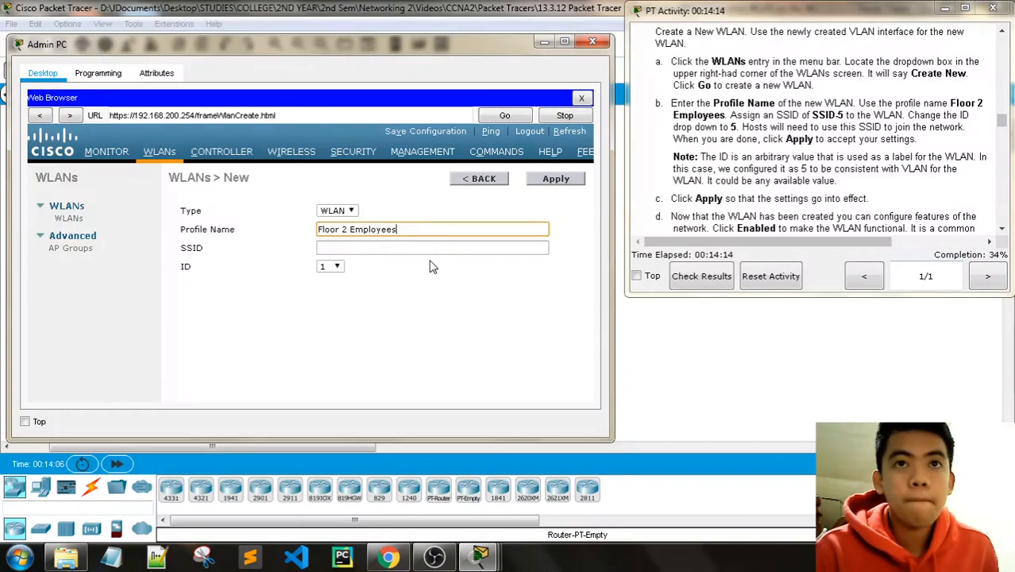
{"action": "left_click", "coordinate": [395, 246]}
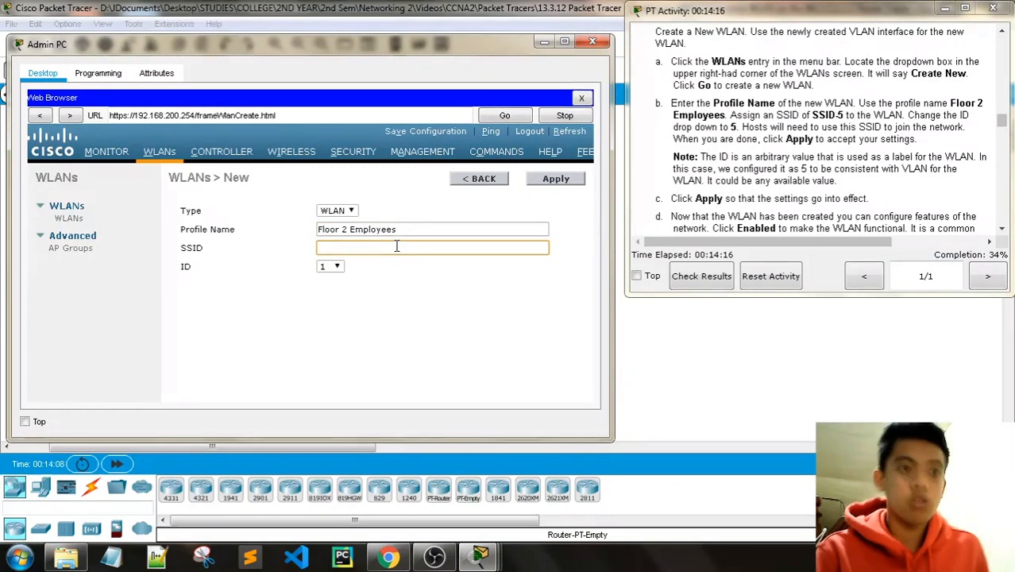
{"action": "type", "text": "SSID-5"}
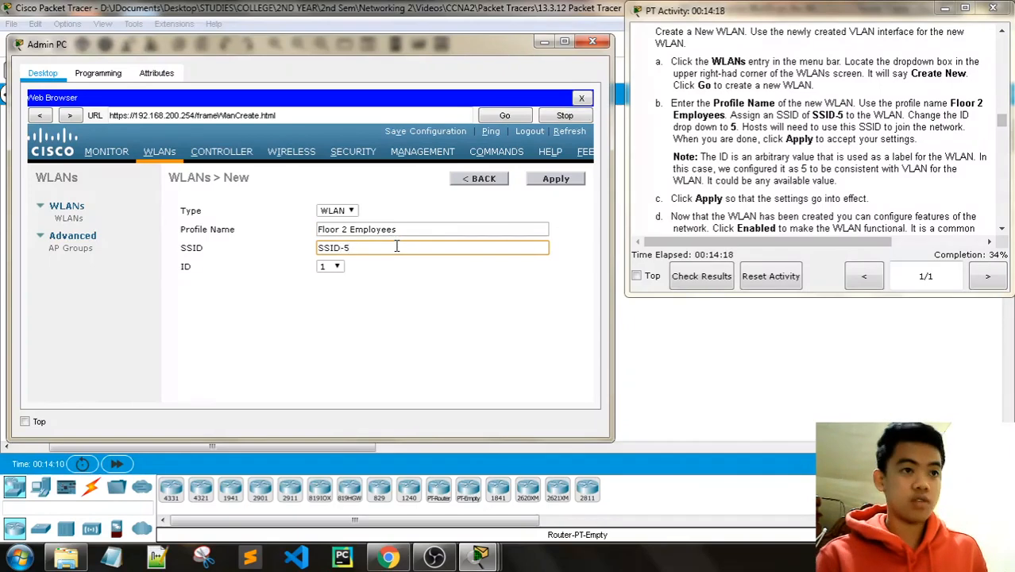
{"action": "left_click", "coordinate": [340, 266]}
{"action": "left_click", "coordinate": [331, 322]}
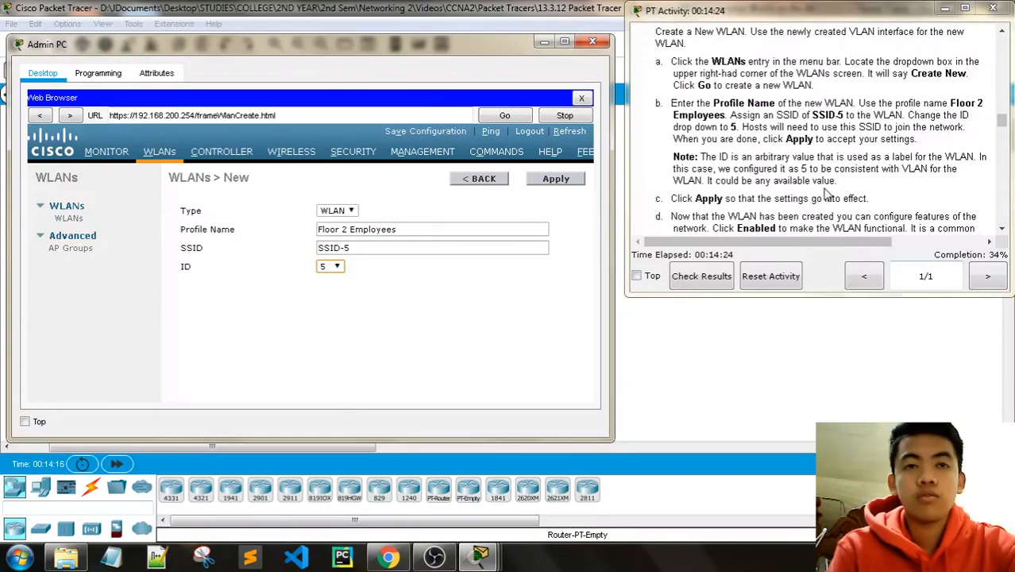
{"action": "scroll", "coordinate": [826, 194], "scroll_direction": "down", "scroll_amount": 1}
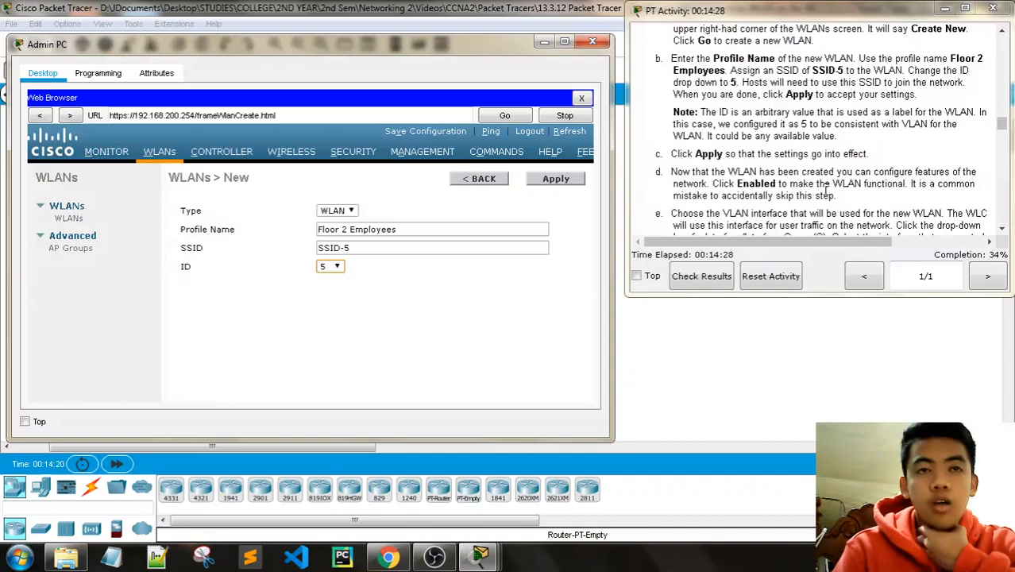
{"action": "scroll", "coordinate": [826, 191], "scroll_direction": "down", "scroll_amount": 1}
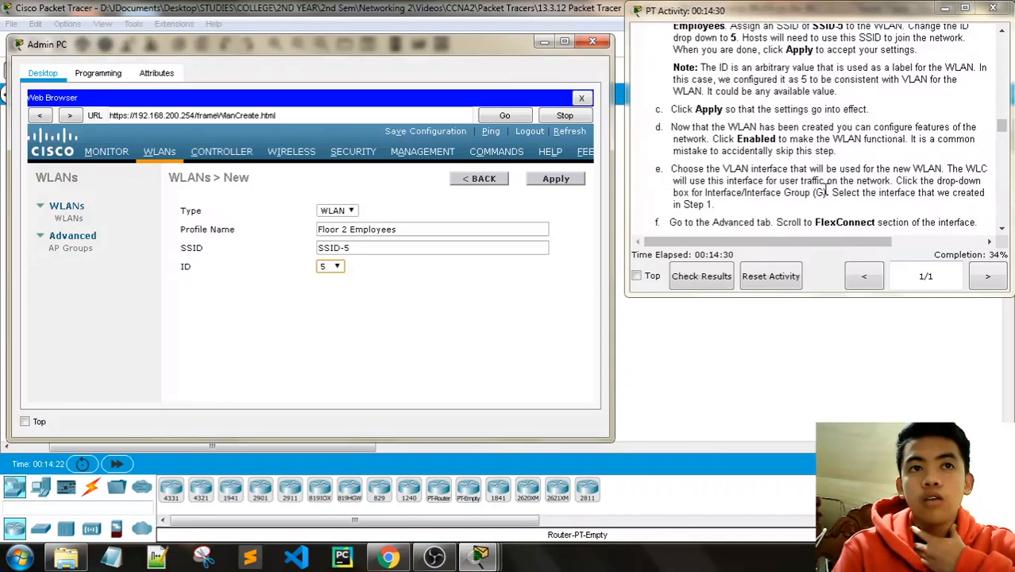
Step: Create the Floor 2 Employees WLAN and set its status to Enabled
{"action": "left_click", "coordinate": [556, 180]}
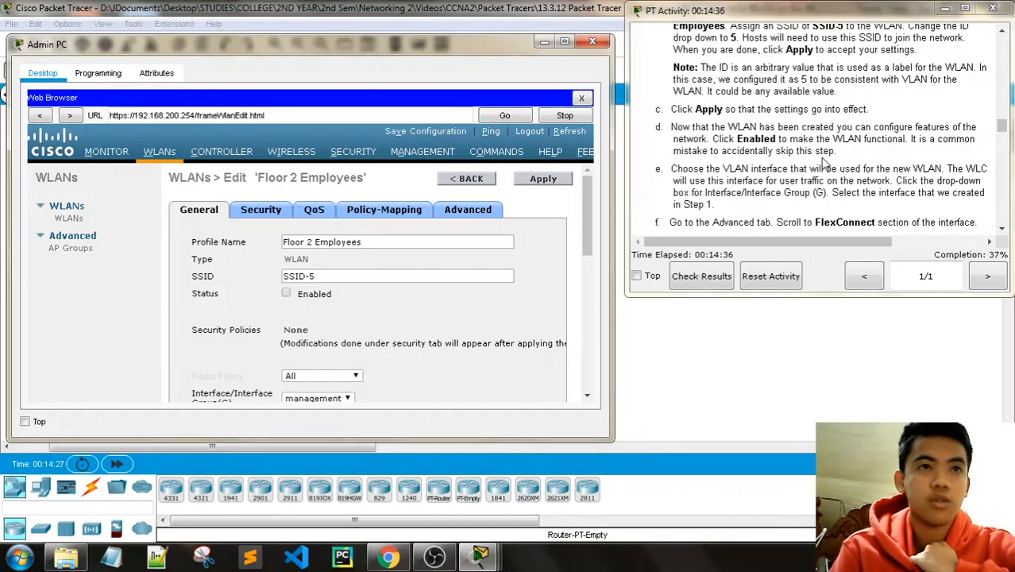
{"action": "scroll", "coordinate": [823, 159], "scroll_direction": "down", "scroll_amount": 1}
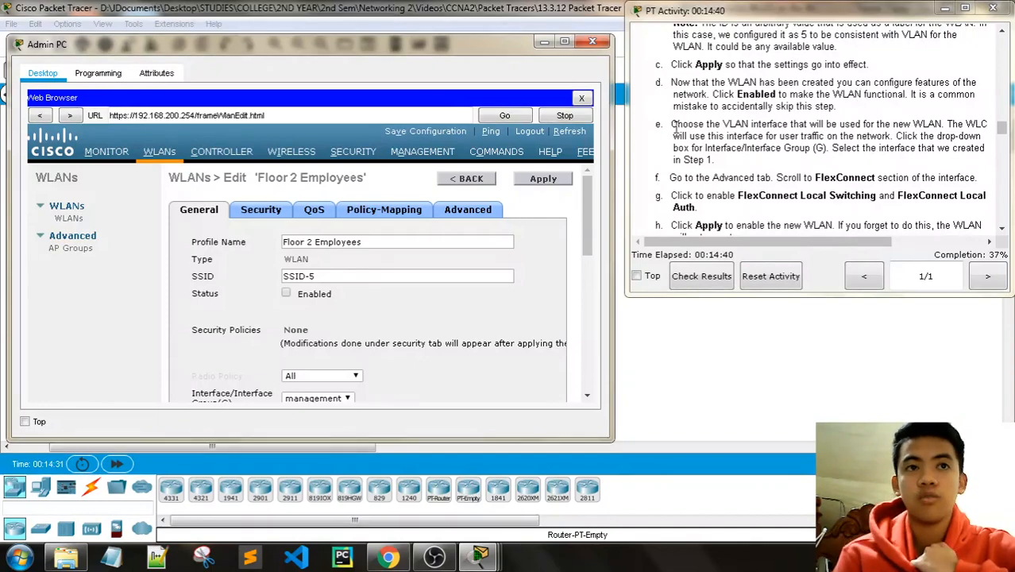
{"action": "left_click", "coordinate": [287, 293]}
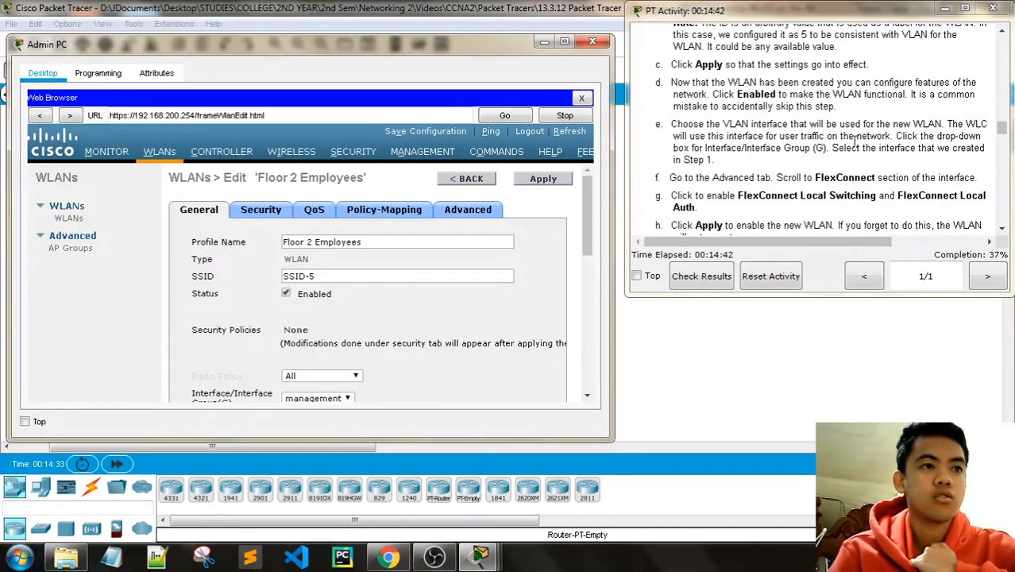
{"action": "scroll", "coordinate": [855, 143], "scroll_direction": "down", "scroll_amount": 1}
{"action": "scroll", "coordinate": [408, 302], "scroll_direction": "down", "scroll_amount": 1}
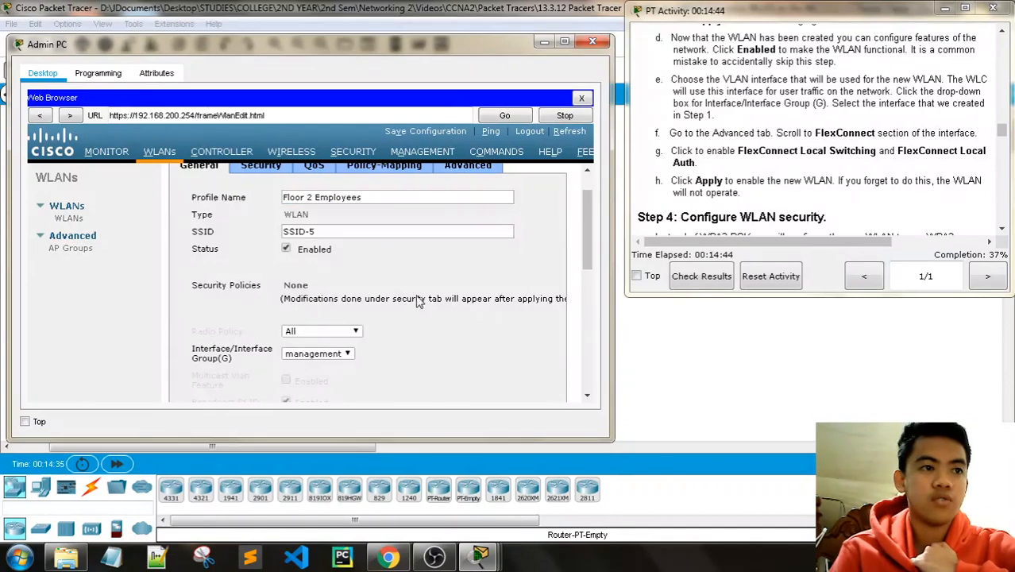
{"action": "scroll", "coordinate": [407, 340], "scroll_direction": "down", "scroll_amount": 1}
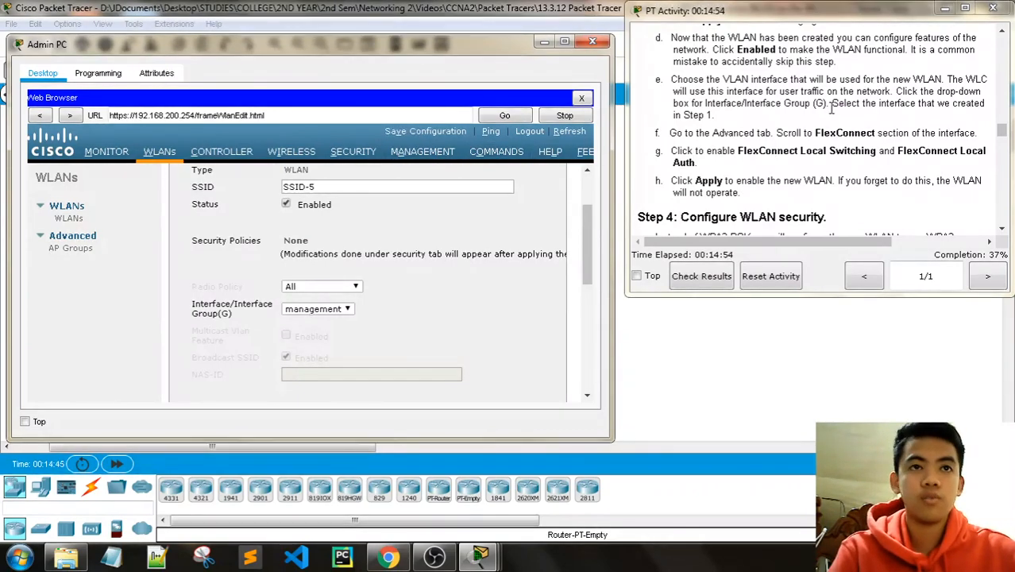
{"action": "scroll", "coordinate": [825, 127], "scroll_direction": "down", "scroll_amount": 1}
Step: Map the Floor 2 Employees WLAN to the WLAN-5 interface
{"action": "left_click", "coordinate": [318, 308]}
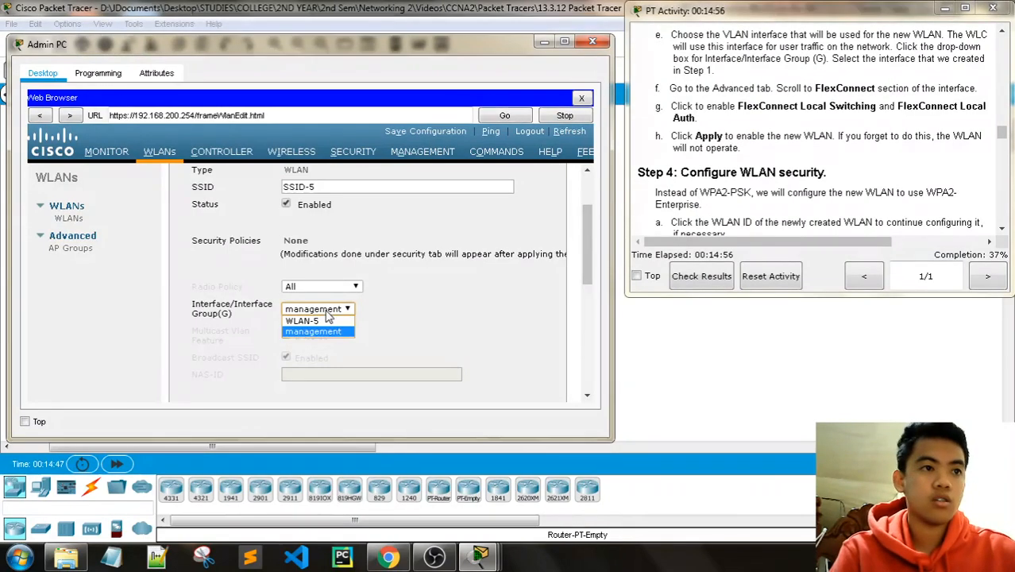
{"action": "left_click", "coordinate": [319, 321]}
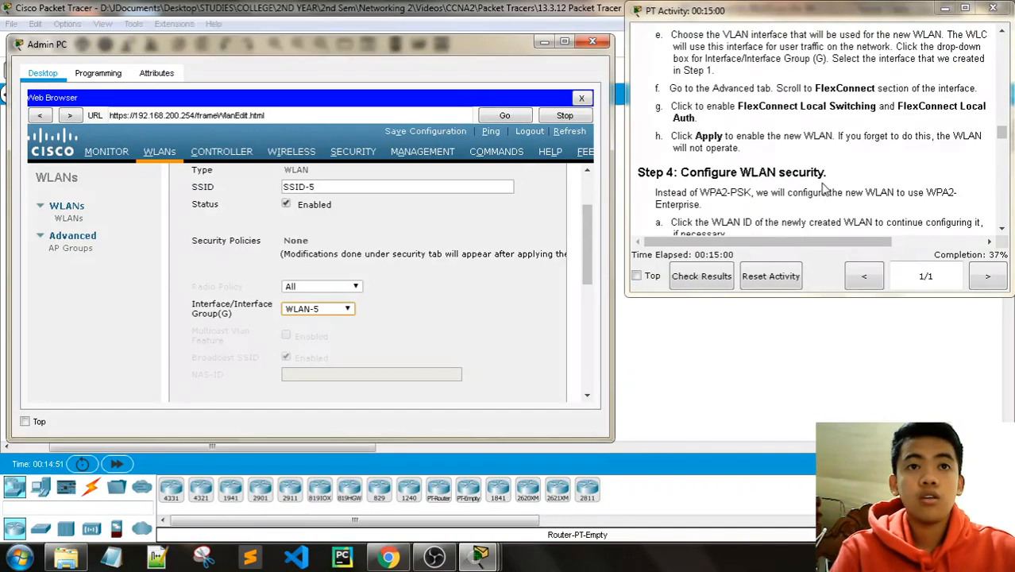
{"action": "left_click", "coordinate": [338, 310]}
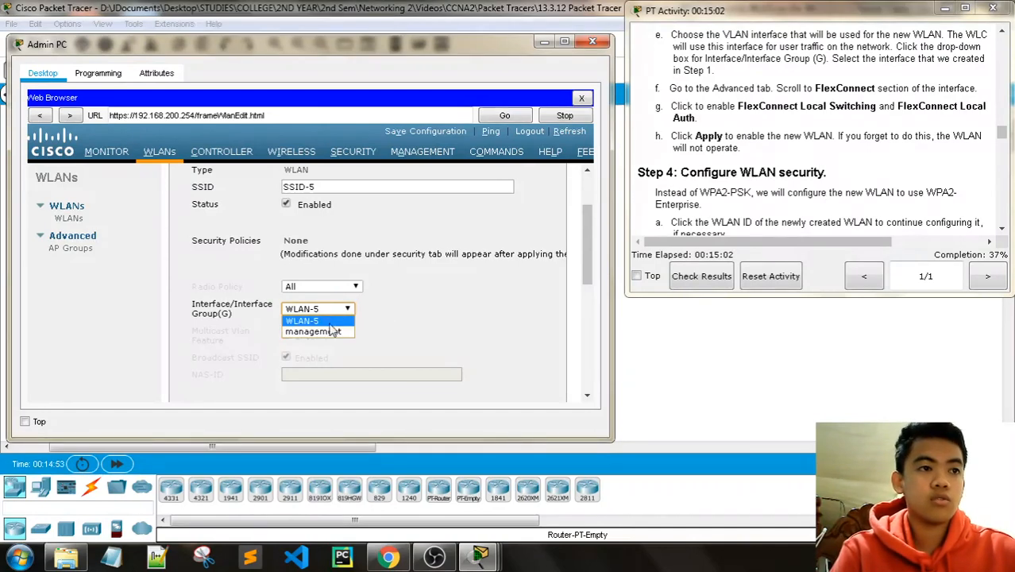
{"action": "left_click", "coordinate": [317, 323]}
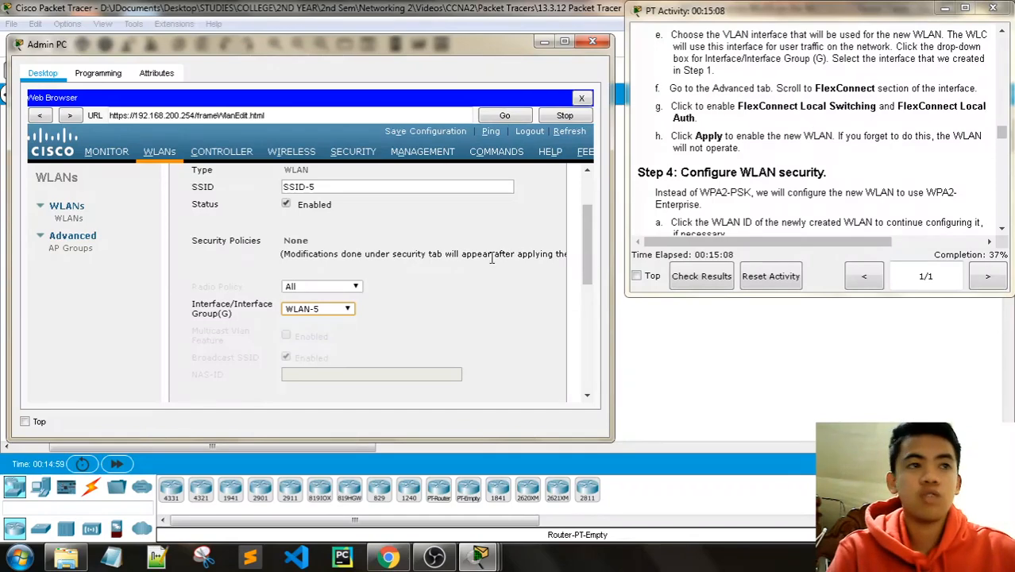
{"action": "scroll", "coordinate": [492, 263], "scroll_direction": "down", "scroll_amount": 5}
{"action": "scroll", "coordinate": [492, 263], "scroll_direction": "up", "scroll_amount": 5}
{"action": "scroll", "coordinate": [492, 264], "scroll_direction": "up", "scroll_amount": 3}
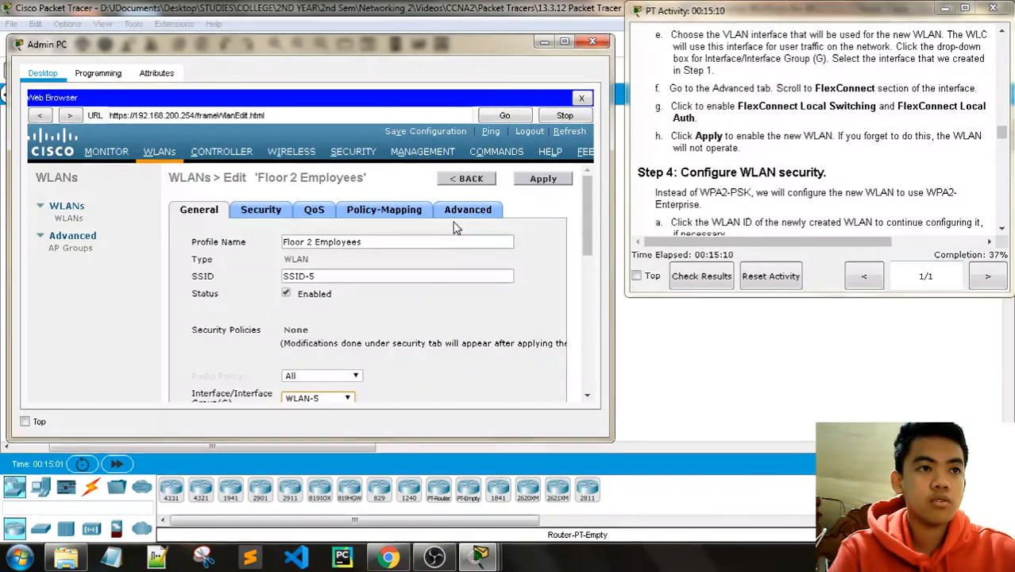
Step: Enable FlexConnect Local Switching and Local Auth in the Floor 2 Employees Advanced settings
{"action": "left_click", "coordinate": [481, 211]}
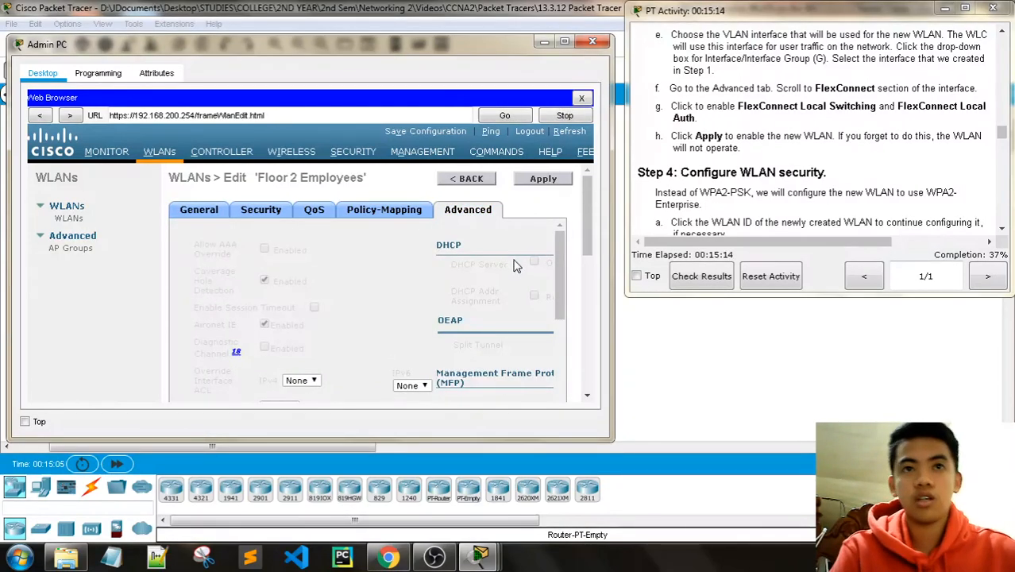
{"action": "scroll", "coordinate": [516, 269], "scroll_direction": "down", "scroll_amount": 5}
{"action": "scroll", "coordinate": [516, 270], "scroll_direction": "down", "scroll_amount": 6}
{"action": "scroll", "coordinate": [435, 288], "scroll_direction": "up", "scroll_amount": 1}
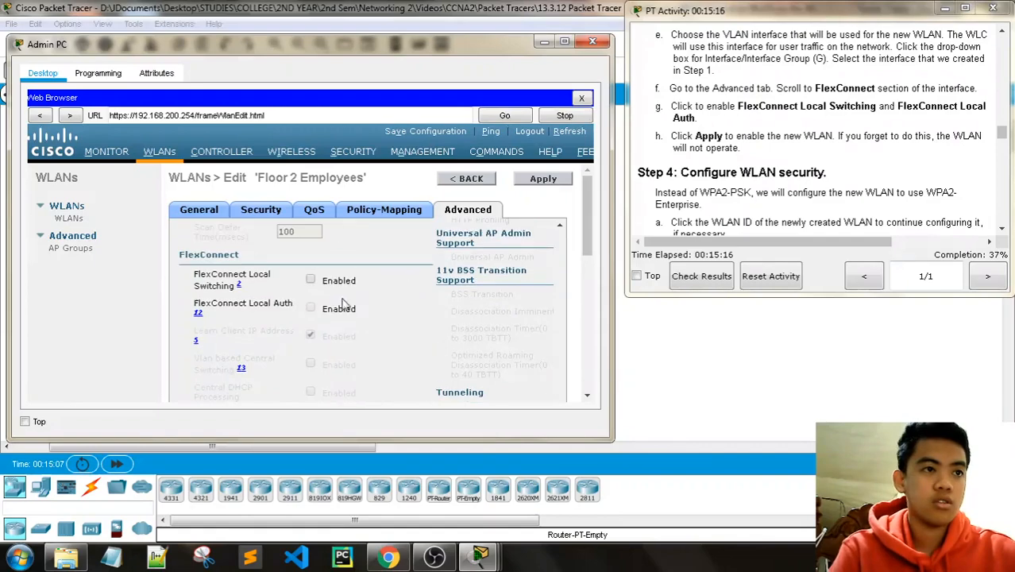
{"action": "left_click", "coordinate": [311, 281]}
{"action": "left_click", "coordinate": [311, 309]}
{"action": "scroll", "coordinate": [406, 301], "scroll_direction": "down", "scroll_amount": 5}
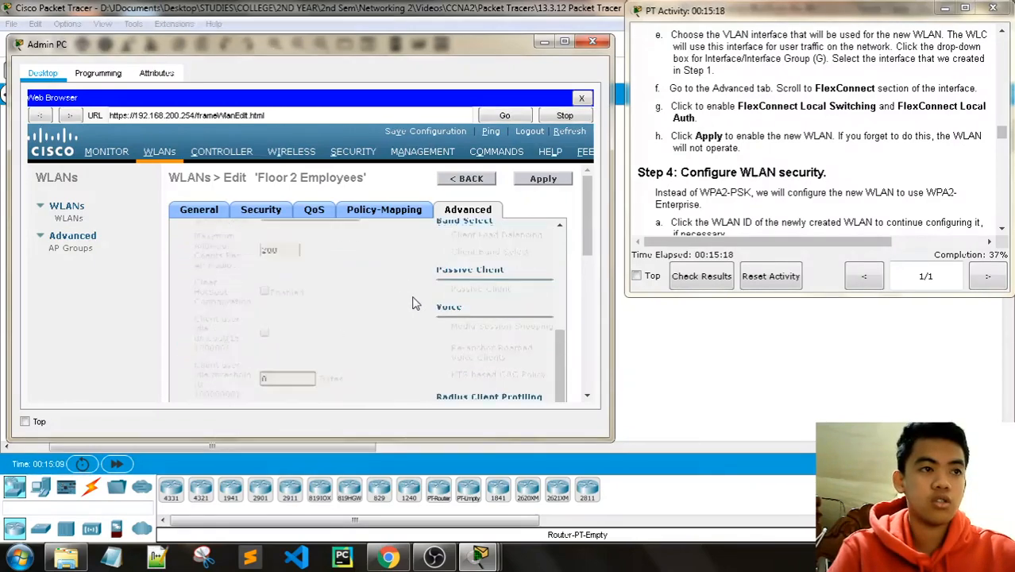
{"action": "scroll", "coordinate": [412, 302], "scroll_direction": "up", "scroll_amount": 2}
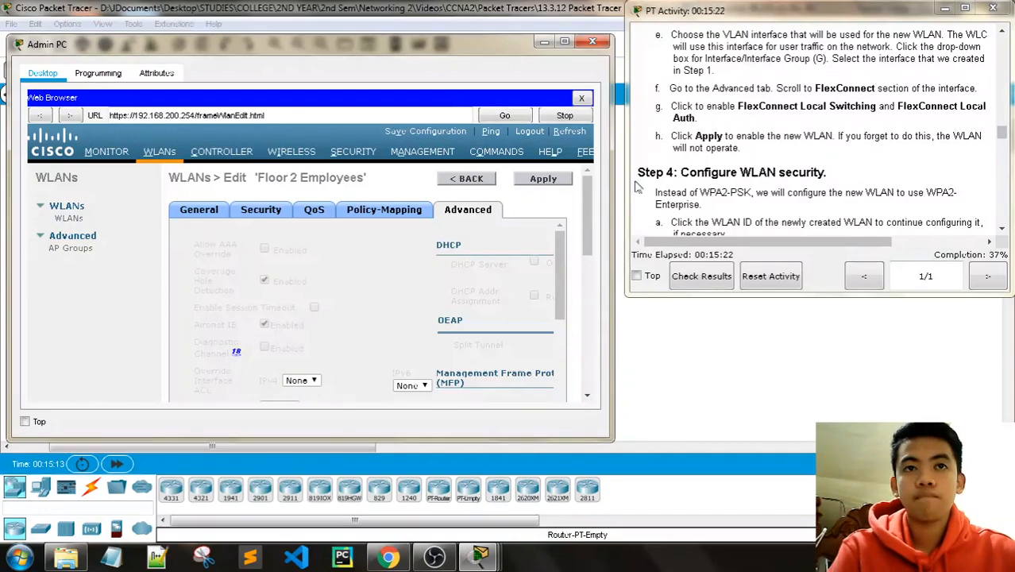
{"action": "scroll", "coordinate": [808, 174], "scroll_direction": "down", "scroll_amount": 3}
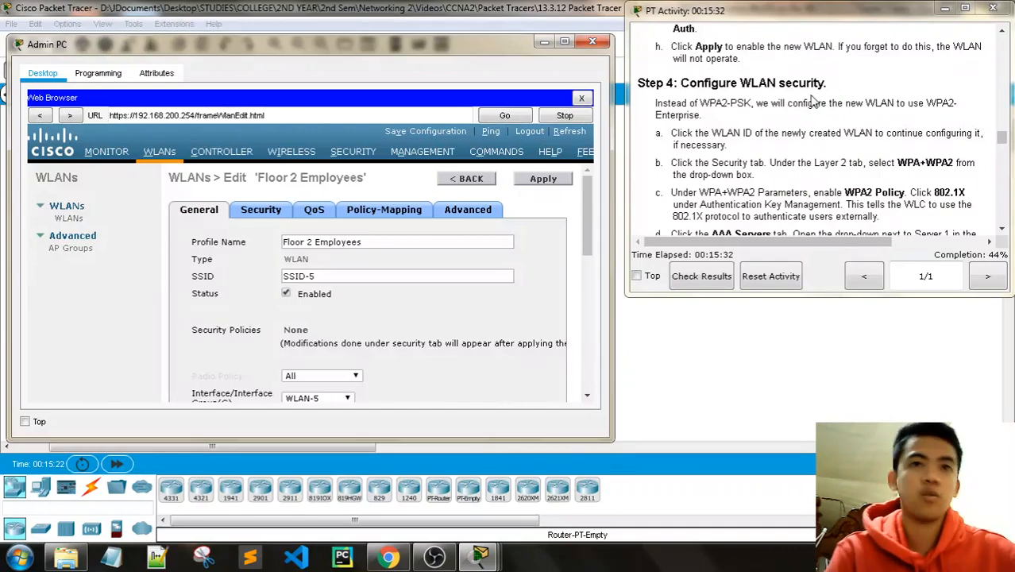
Step: Check RADIUS server 172.31.1.254 under Security, then return to the WLANs list
{"action": "left_click", "coordinate": [353, 150]}
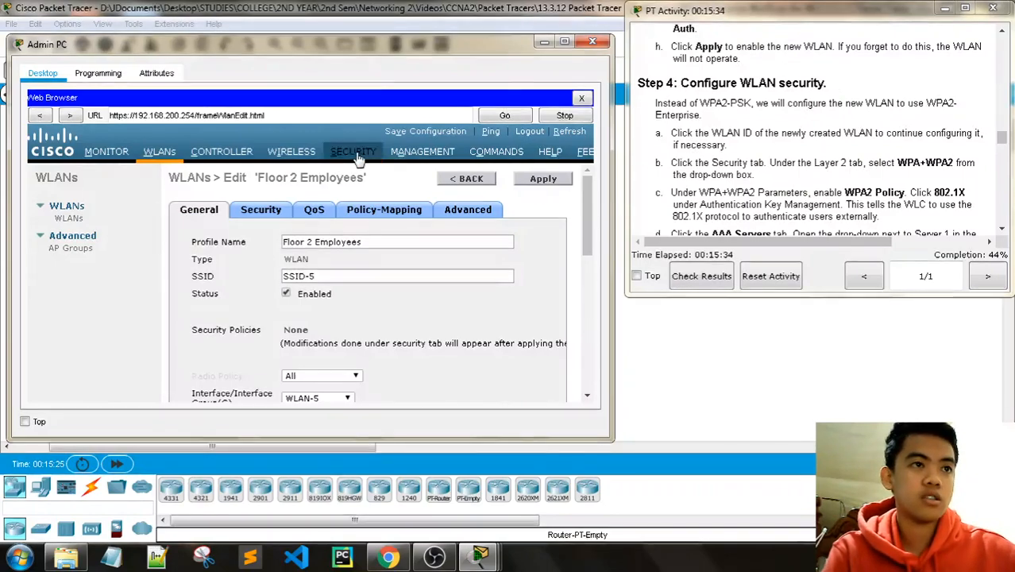
{"action": "scroll", "coordinate": [808, 162], "scroll_direction": "down", "scroll_amount": 1}
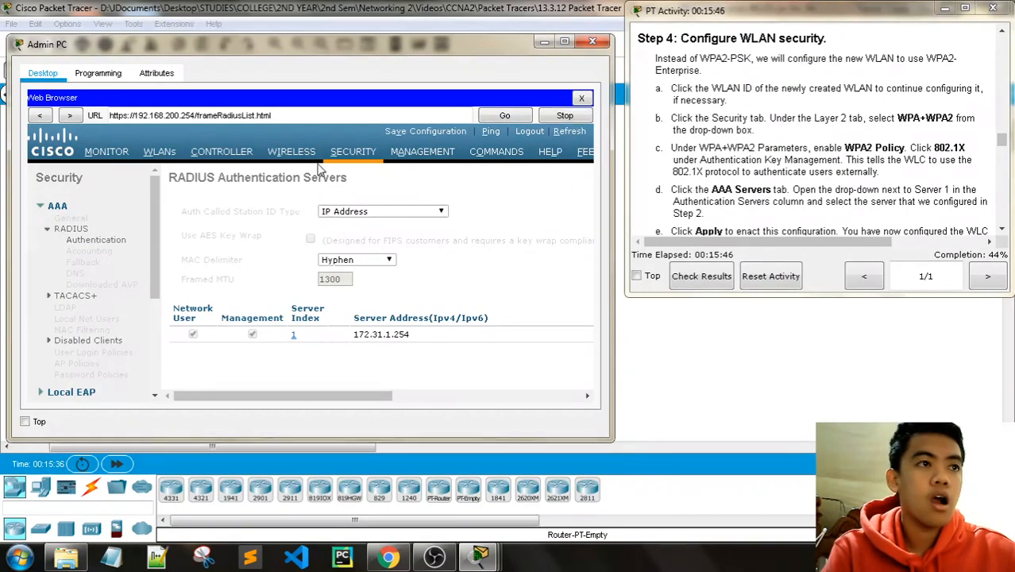
{"action": "left_click", "coordinate": [159, 151]}
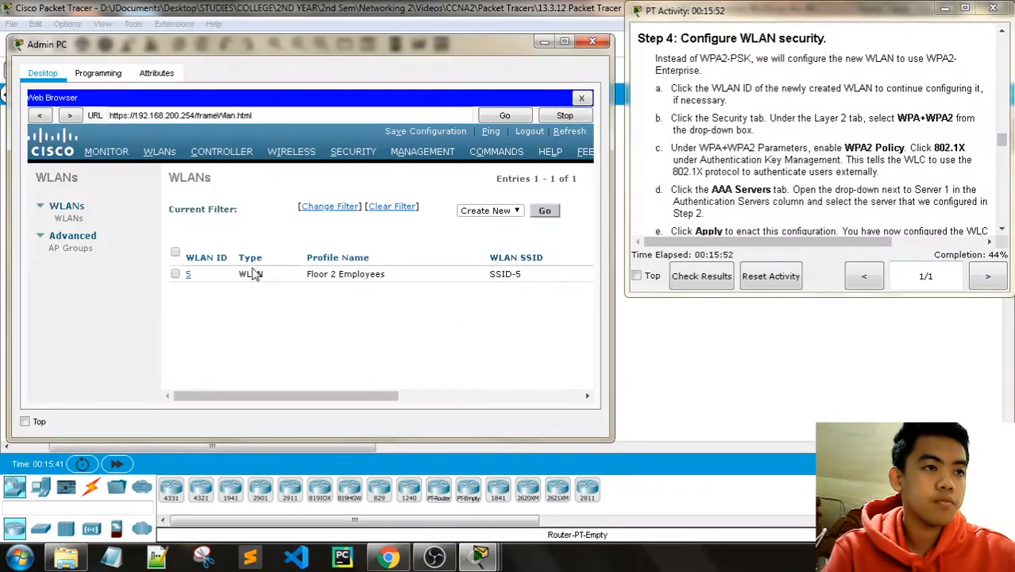
Step: Open WLAN 5 Floor 2 Employees and review its General, Advanced and Security settings
{"action": "left_click", "coordinate": [188, 274]}
{"action": "left_click", "coordinate": [262, 211]}
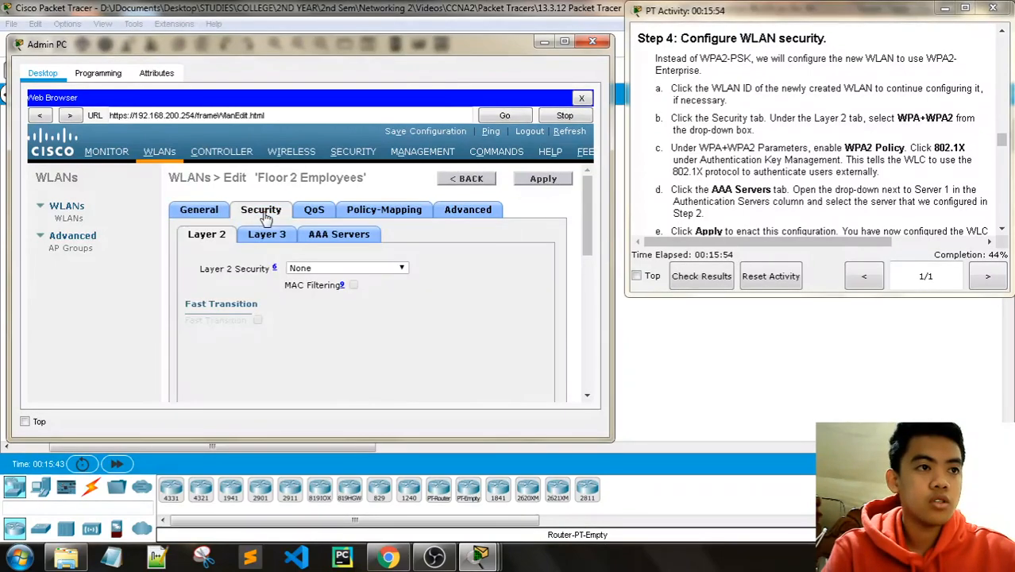
{"action": "scroll", "coordinate": [310, 254], "scroll_direction": "down", "scroll_amount": 1}
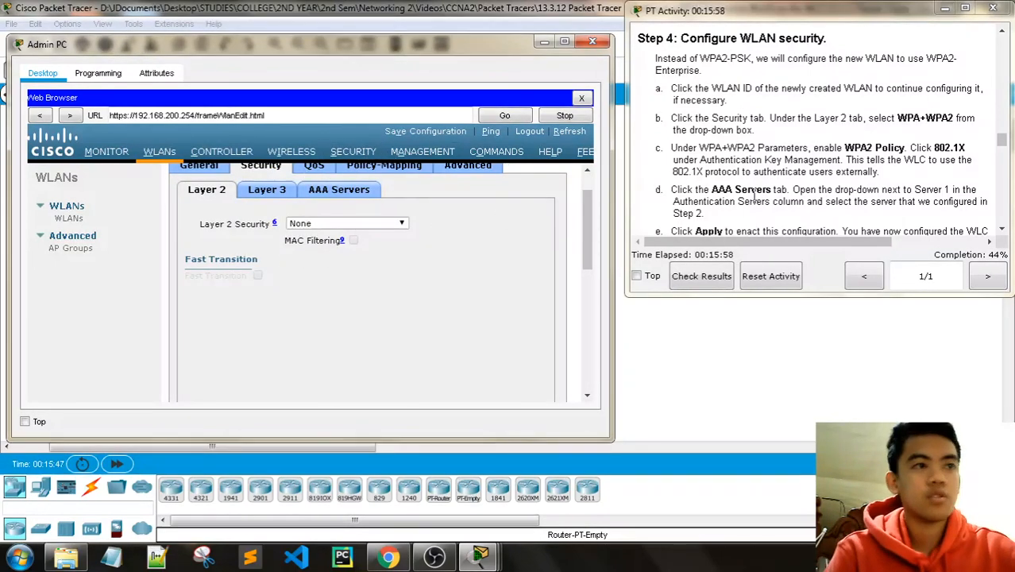
{"action": "scroll", "coordinate": [755, 193], "scroll_direction": "up", "scroll_amount": 1}
{"action": "scroll", "coordinate": [342, 237], "scroll_direction": "up", "scroll_amount": 1}
{"action": "left_click", "coordinate": [208, 211]}
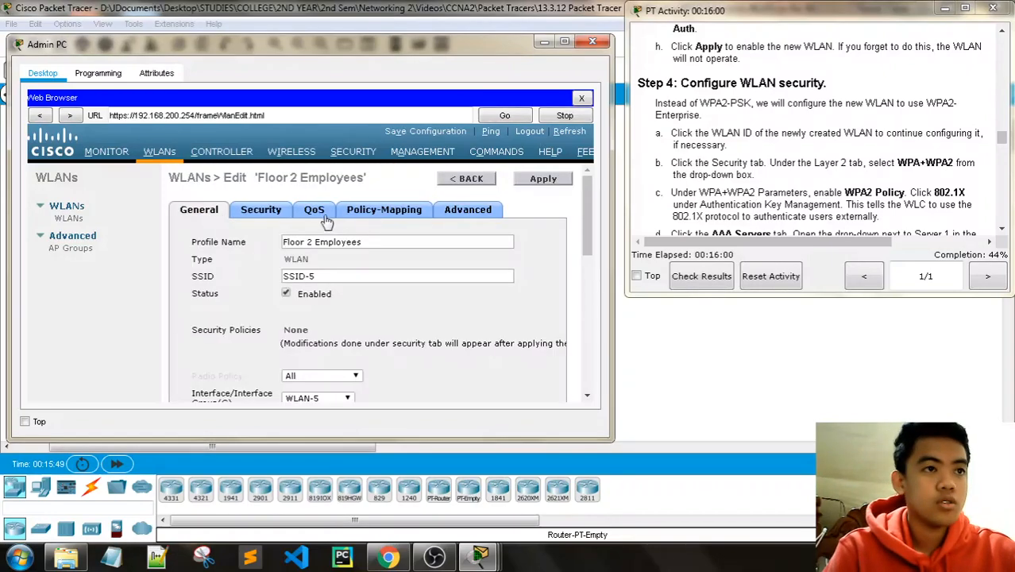
{"action": "left_click", "coordinate": [468, 211]}
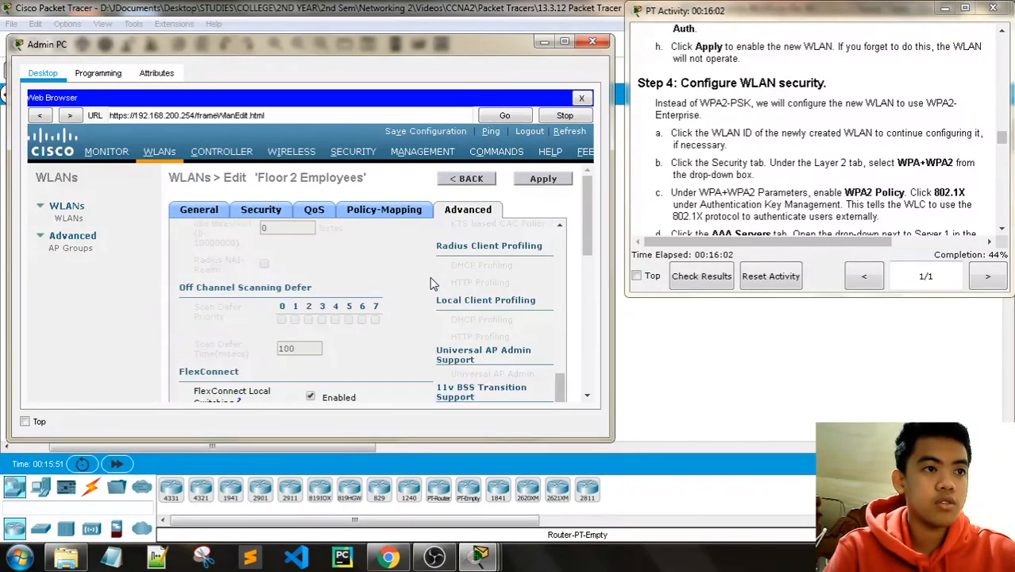
{"action": "left_click", "coordinate": [260, 212]}
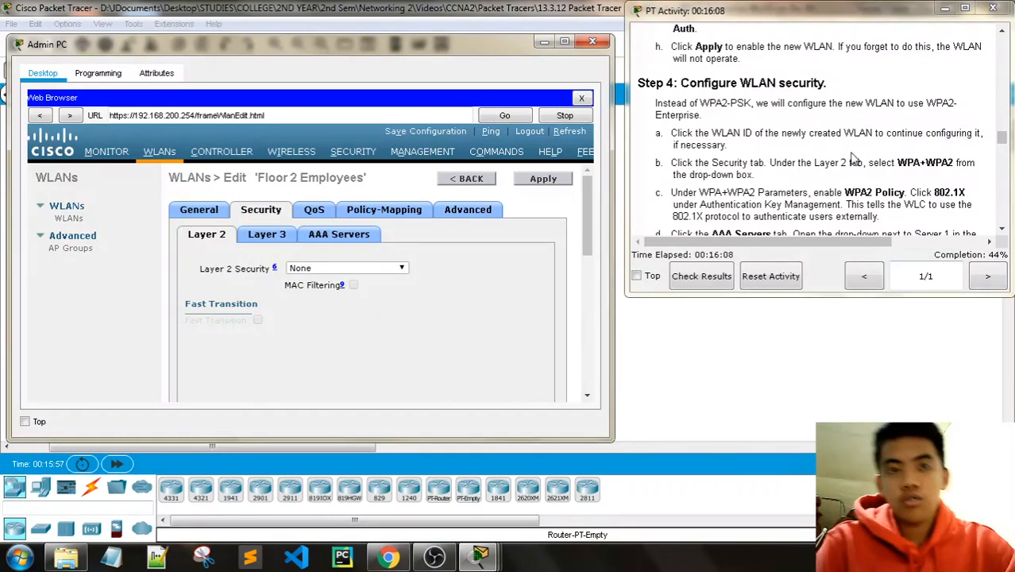
Step: Set Layer 2 security to WPA+WPA2 with WPA2 Policy (AES) and 802.1X key management
{"action": "scroll", "coordinate": [906, 145], "scroll_direction": "down", "scroll_amount": 1}
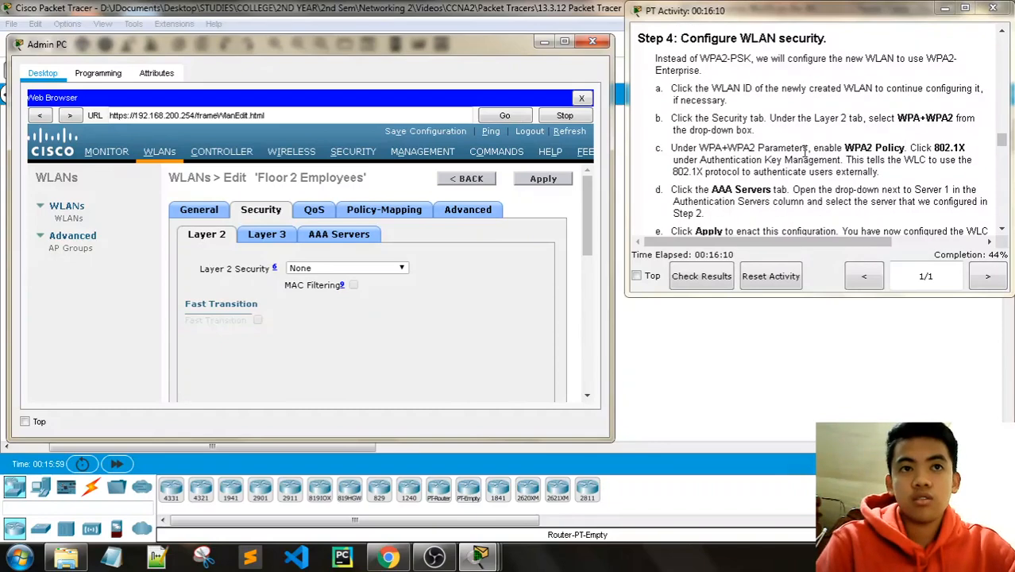
{"action": "left_click", "coordinate": [318, 267]}
{"action": "left_click", "coordinate": [346, 291]}
{"action": "scroll", "coordinate": [453, 278], "scroll_direction": "down", "scroll_amount": 1}
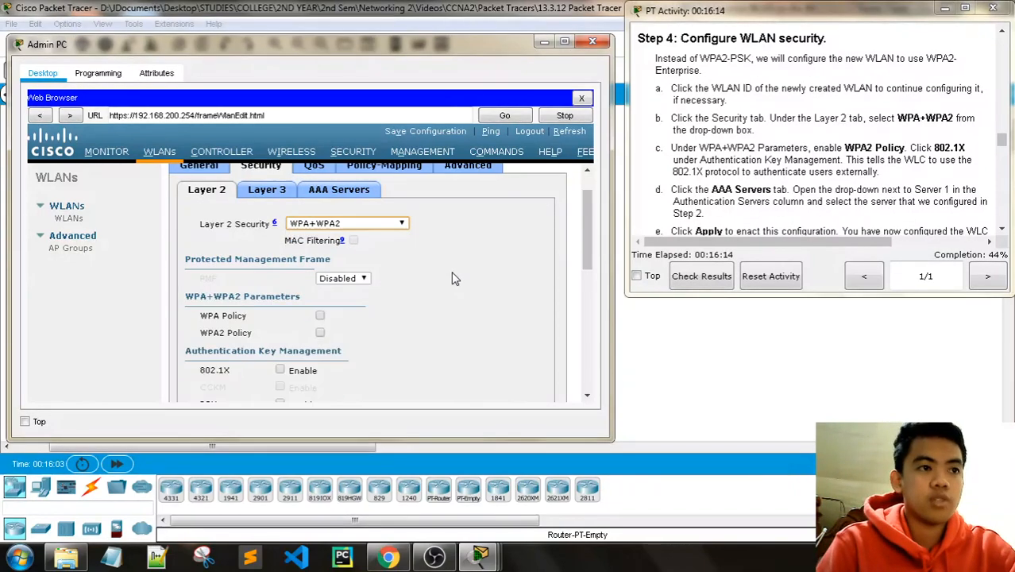
{"action": "scroll", "coordinate": [453, 278], "scroll_direction": "down", "scroll_amount": 1}
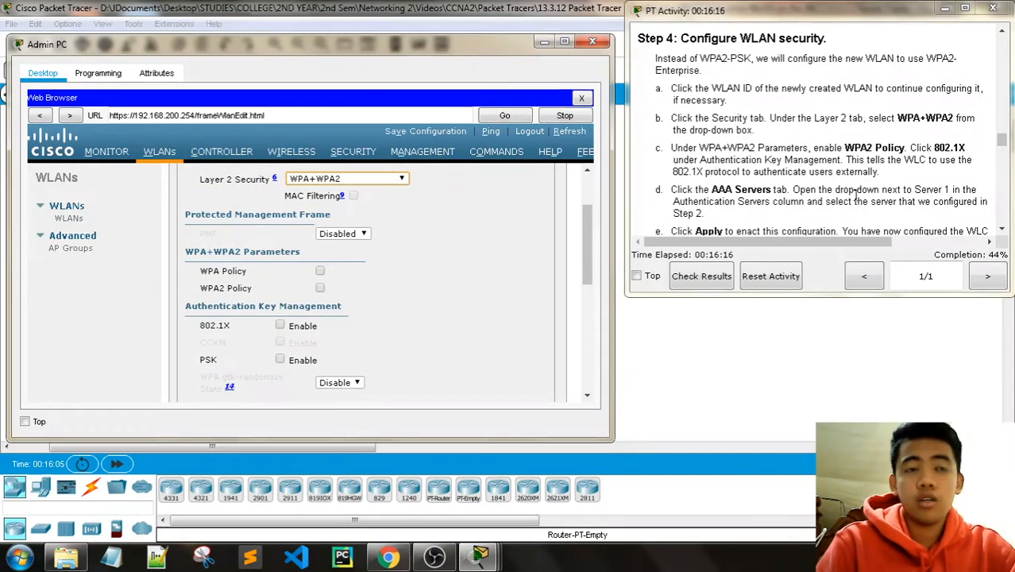
{"action": "left_click", "coordinate": [320, 288]}
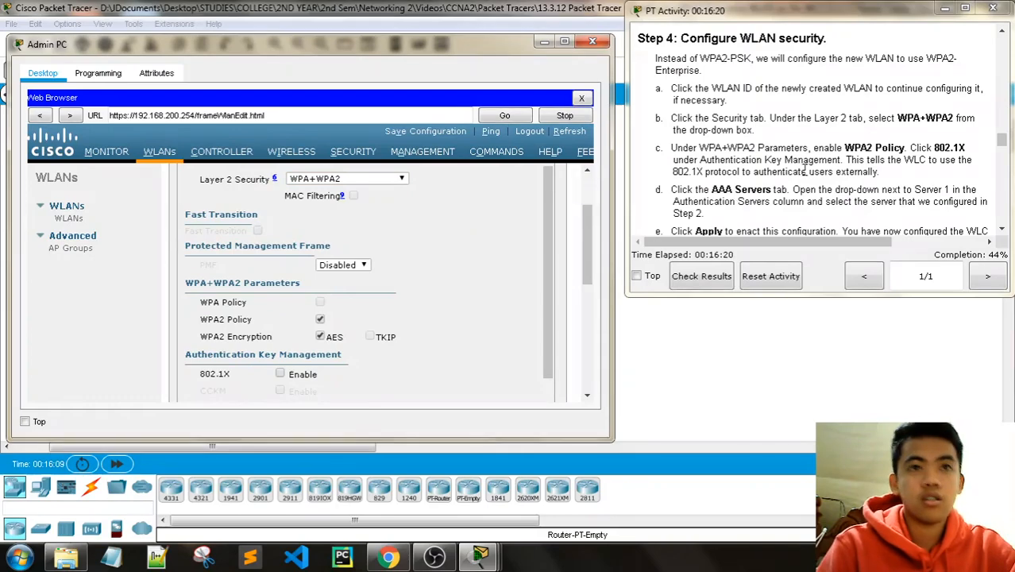
{"action": "scroll", "coordinate": [436, 263], "scroll_direction": "down", "scroll_amount": 1}
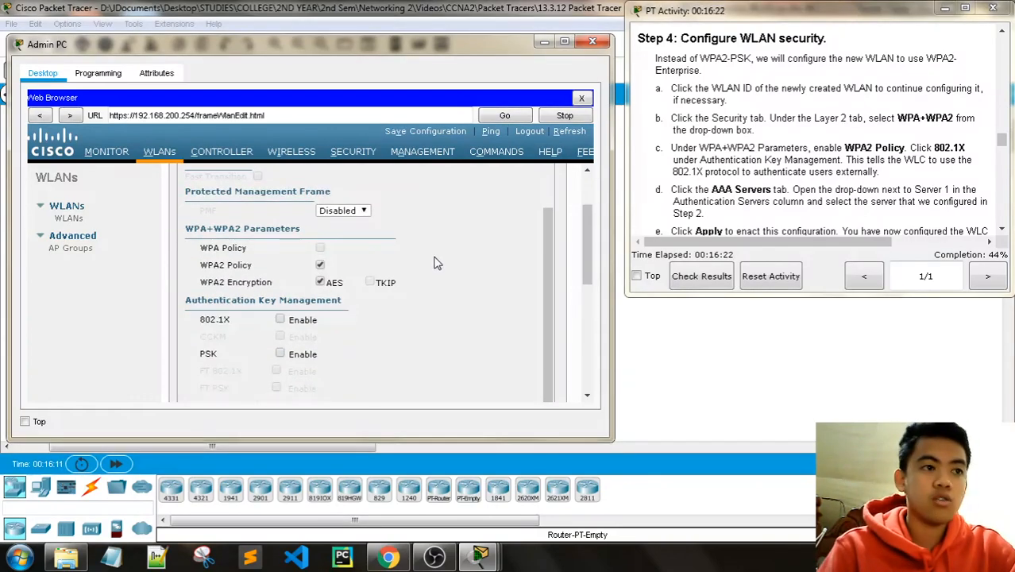
{"action": "left_click", "coordinate": [280, 319]}
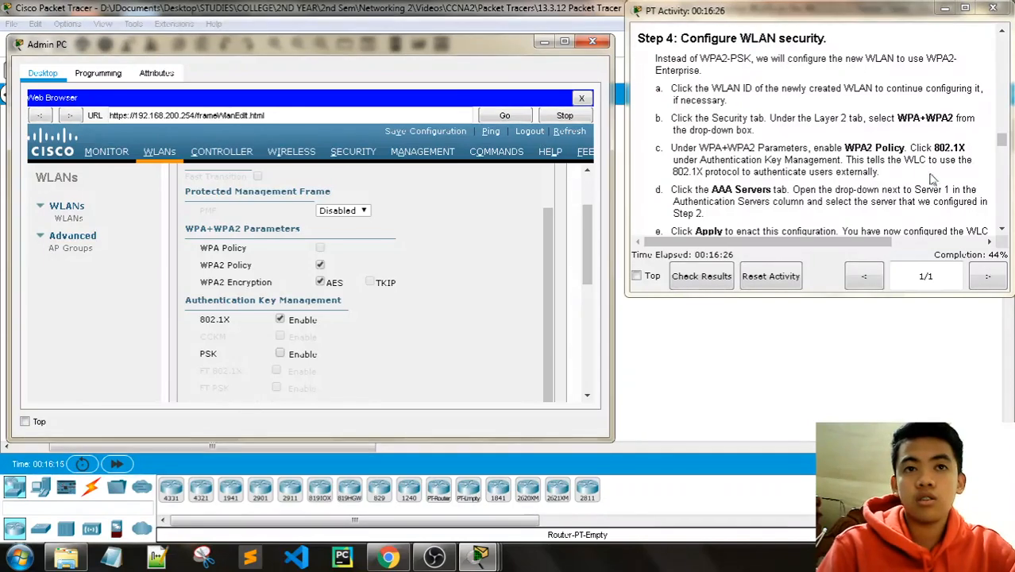
{"action": "scroll", "coordinate": [946, 173], "scroll_direction": "down", "scroll_amount": 1}
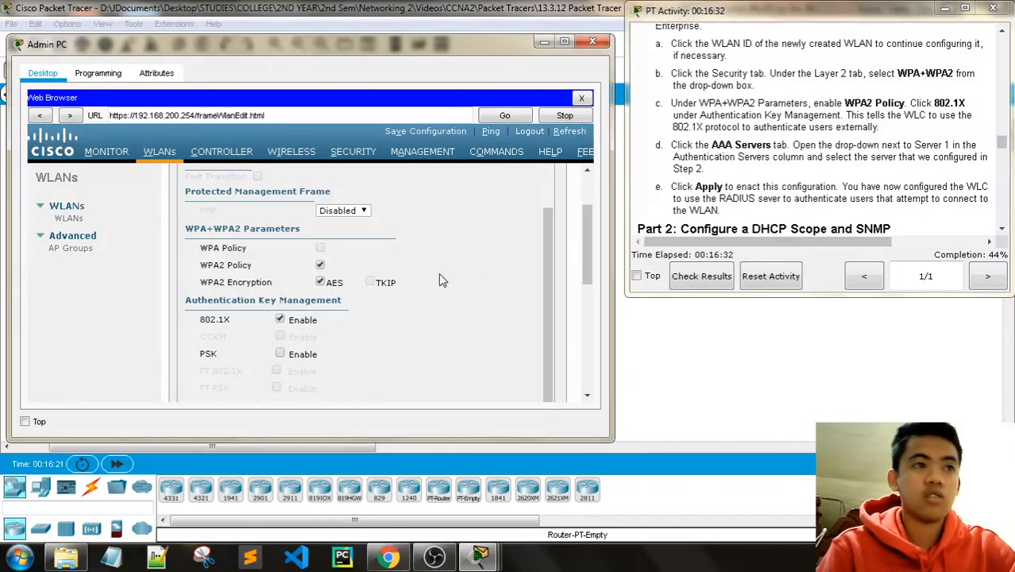
{"action": "scroll", "coordinate": [440, 275], "scroll_direction": "down", "scroll_amount": 5}
{"action": "scroll", "coordinate": [439, 275], "scroll_direction": "up", "scroll_amount": 8}
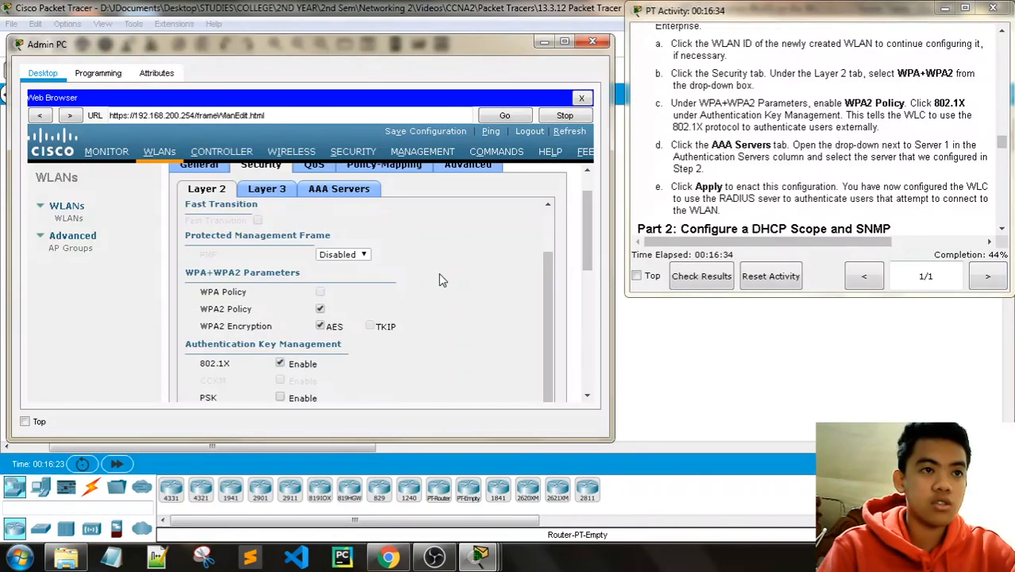
Step: In the WLAN's AAA server settings, choose RADIUS server 172.31.1.254 as Server 1
{"action": "left_click", "coordinate": [348, 193]}
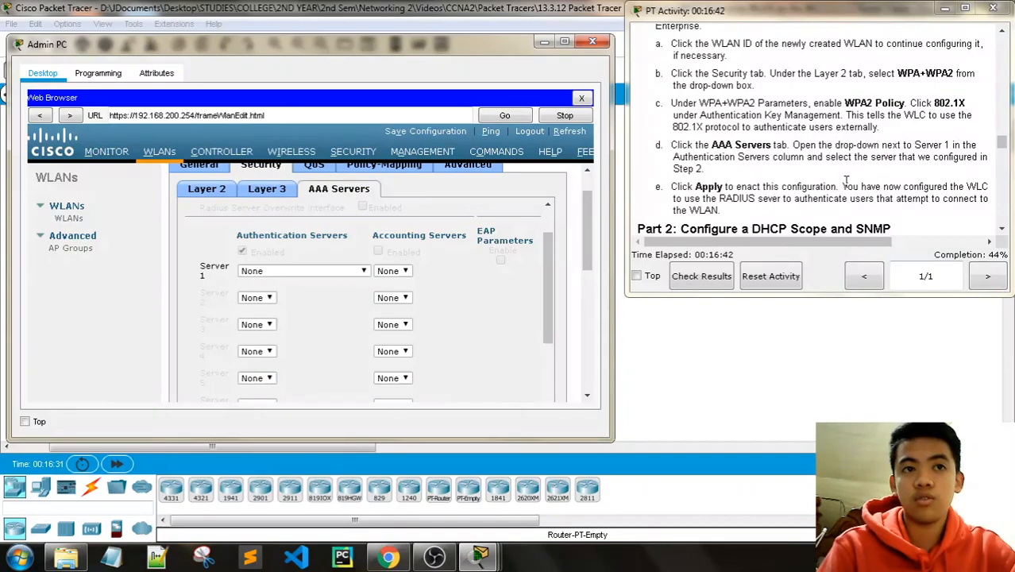
{"action": "scroll", "coordinate": [846, 181], "scroll_direction": "up", "scroll_amount": 5}
{"action": "scroll", "coordinate": [848, 182], "scroll_direction": "up", "scroll_amount": 3}
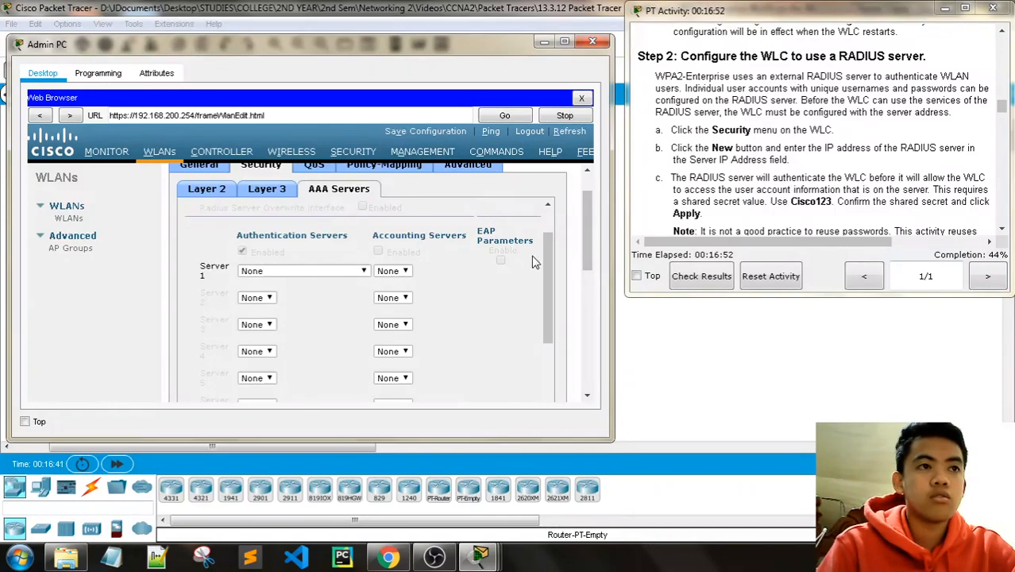
{"action": "scroll", "coordinate": [512, 284], "scroll_direction": "down", "scroll_amount": 4}
{"action": "scroll", "coordinate": [502, 280], "scroll_direction": "up", "scroll_amount": 5}
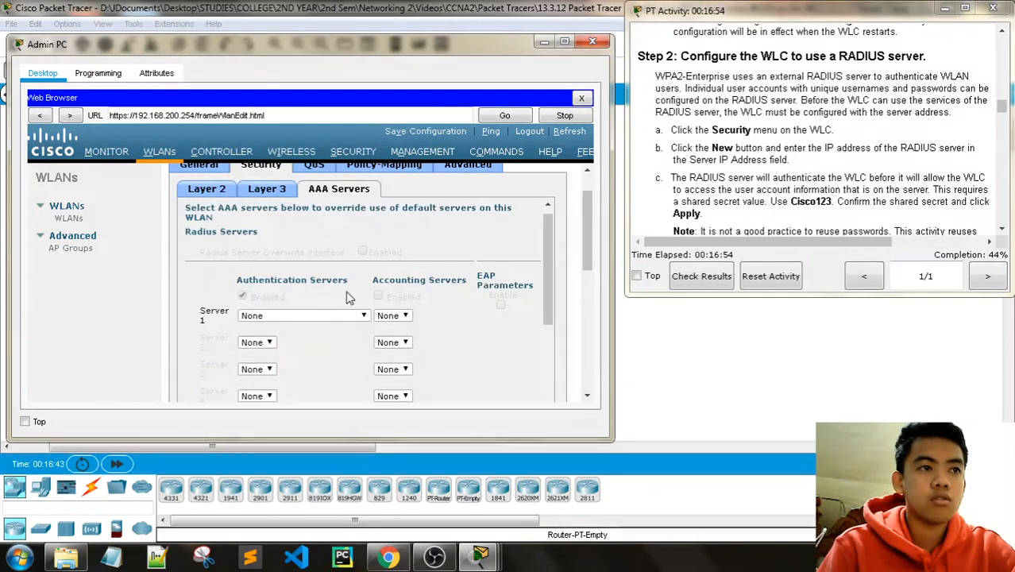
{"action": "left_click", "coordinate": [314, 316]}
{"action": "left_click", "coordinate": [300, 338]}
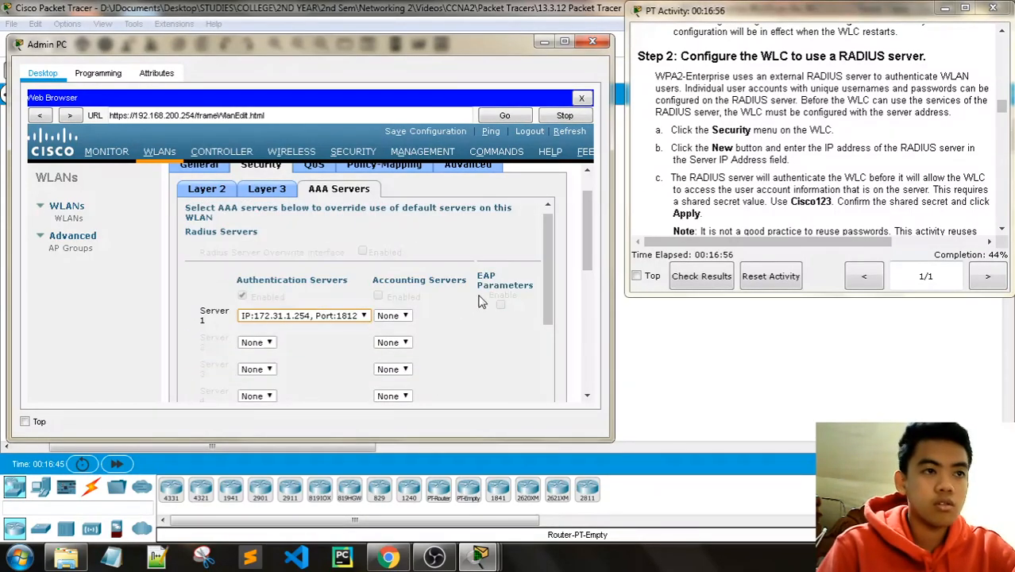
{"action": "scroll", "coordinate": [775, 202], "scroll_direction": "up", "scroll_amount": 5}
{"action": "scroll", "coordinate": [775, 201], "scroll_direction": "down", "scroll_amount": 6}
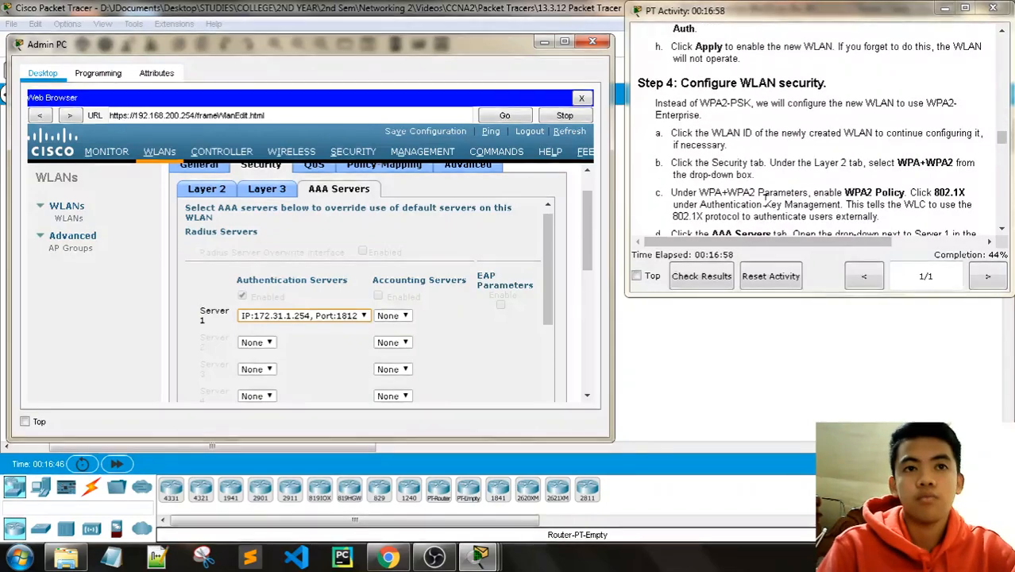
{"action": "scroll", "coordinate": [771, 200], "scroll_direction": "down", "scroll_amount": 3}
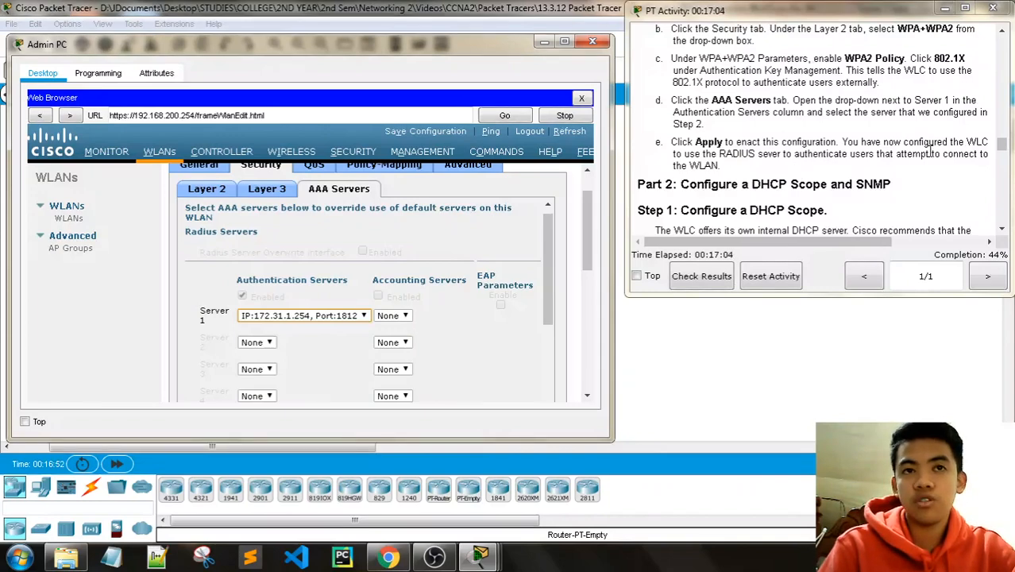
{"action": "scroll", "coordinate": [493, 294], "scroll_direction": "up", "scroll_amount": 1}
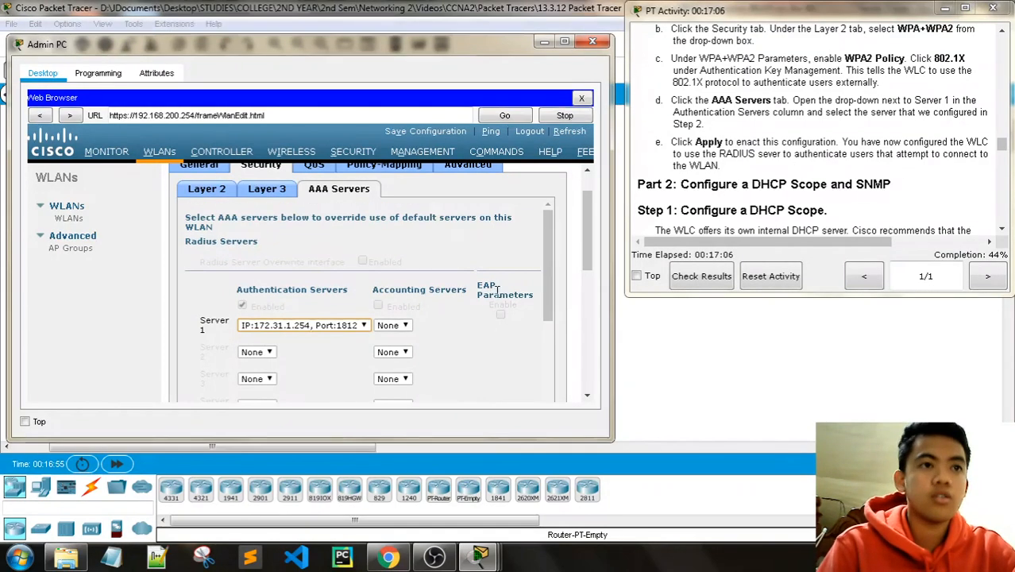
{"action": "scroll", "coordinate": [561, 296], "scroll_direction": "up", "scroll_amount": 5}
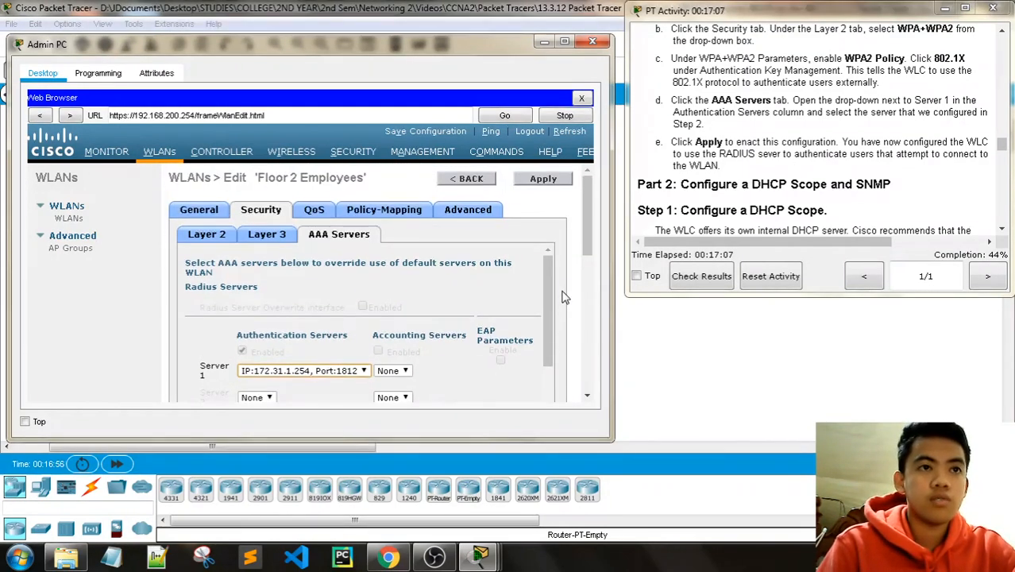
Step: Apply and confirm the WLAN security changes, then show the RADIUS Authentication Servers list
{"action": "left_click", "coordinate": [556, 183]}
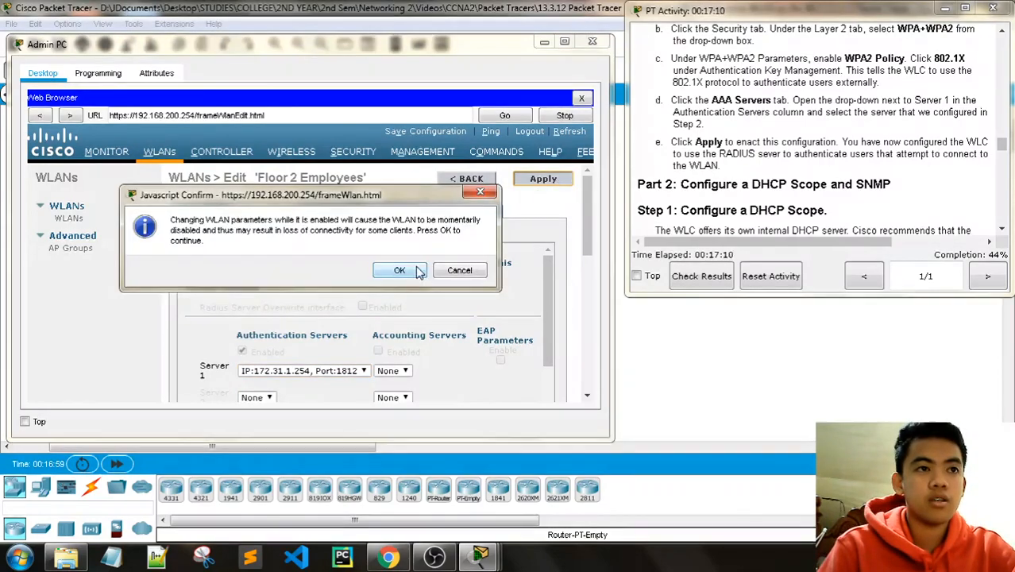
{"action": "left_click", "coordinate": [417, 270]}
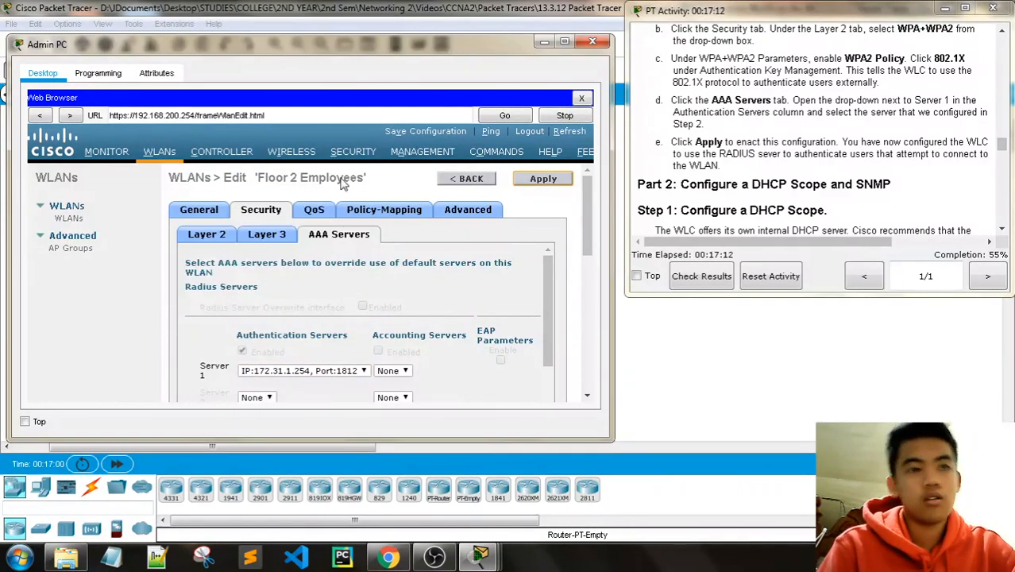
{"action": "left_click", "coordinate": [349, 155]}
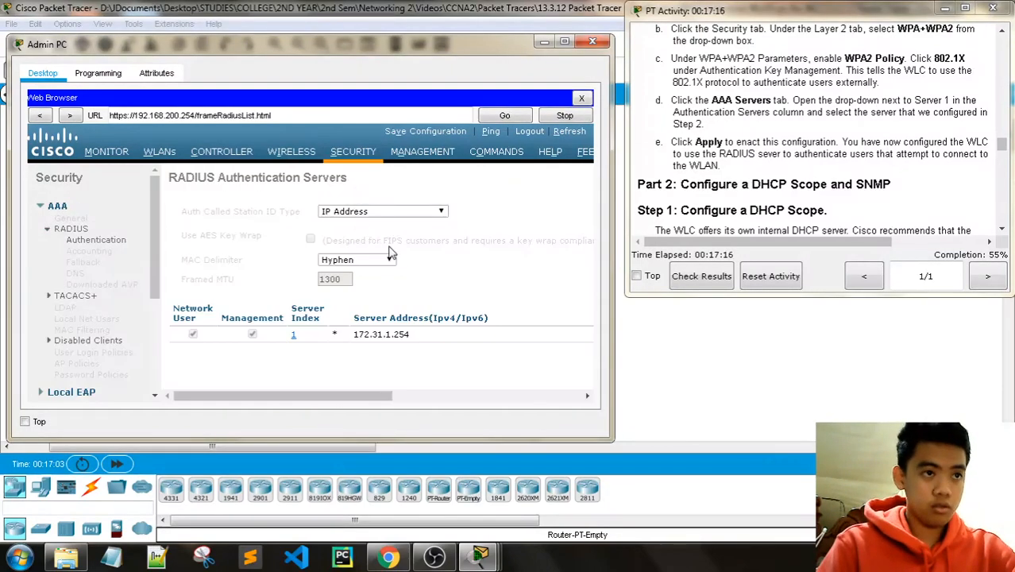
{"action": "scroll", "coordinate": [390, 253], "scroll_direction": "down", "scroll_amount": 1}
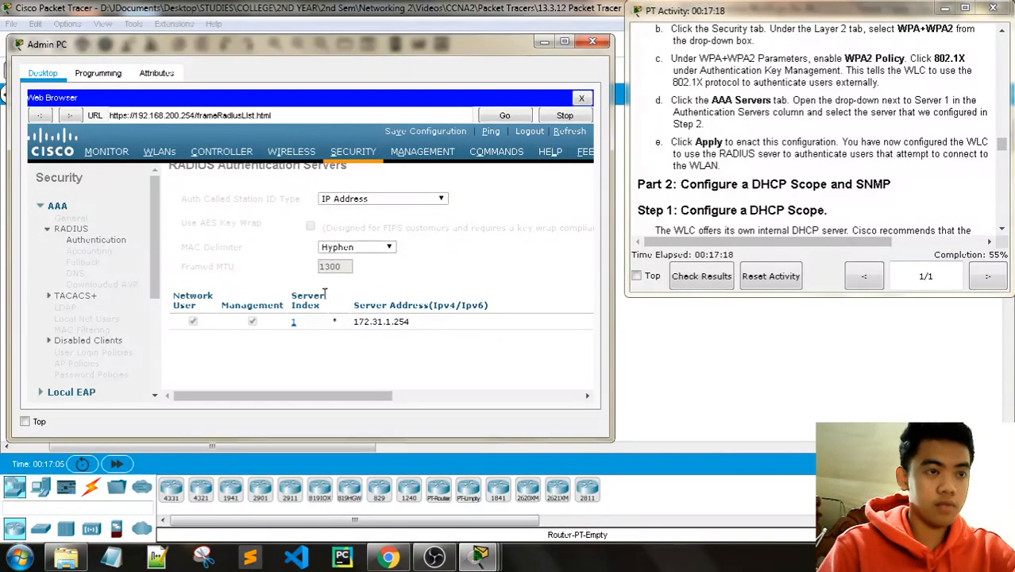
{"action": "left_click_drag", "start_coordinate": [330, 395], "coordinate": [582, 398]}
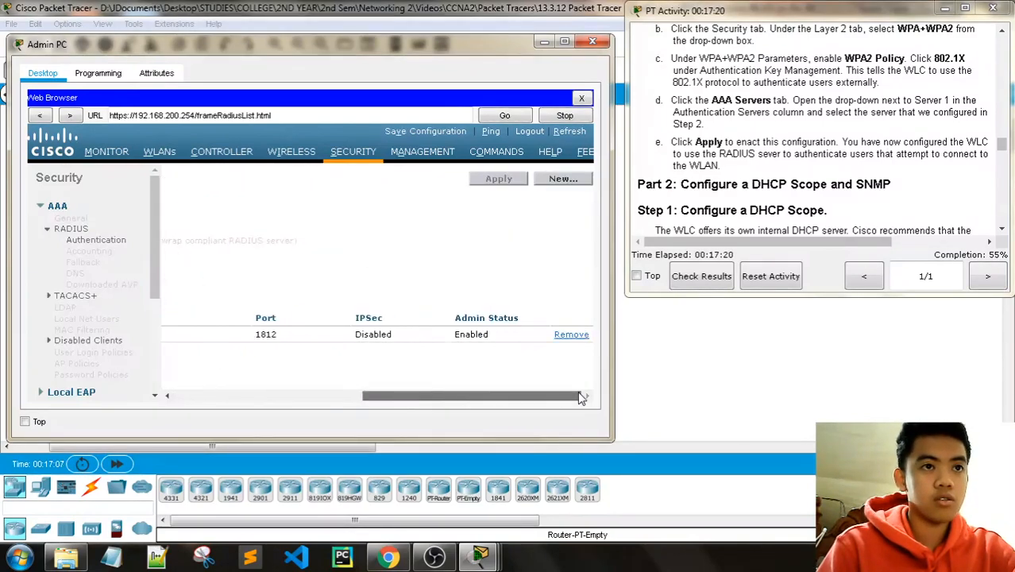
{"action": "left_click", "coordinate": [562, 180]}
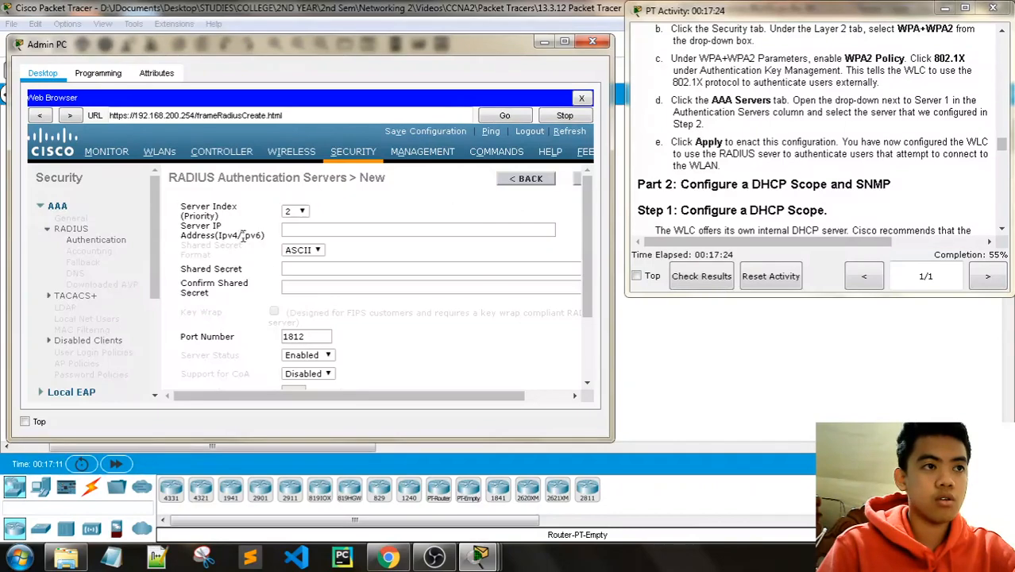
{"action": "left_click", "coordinate": [534, 180]}
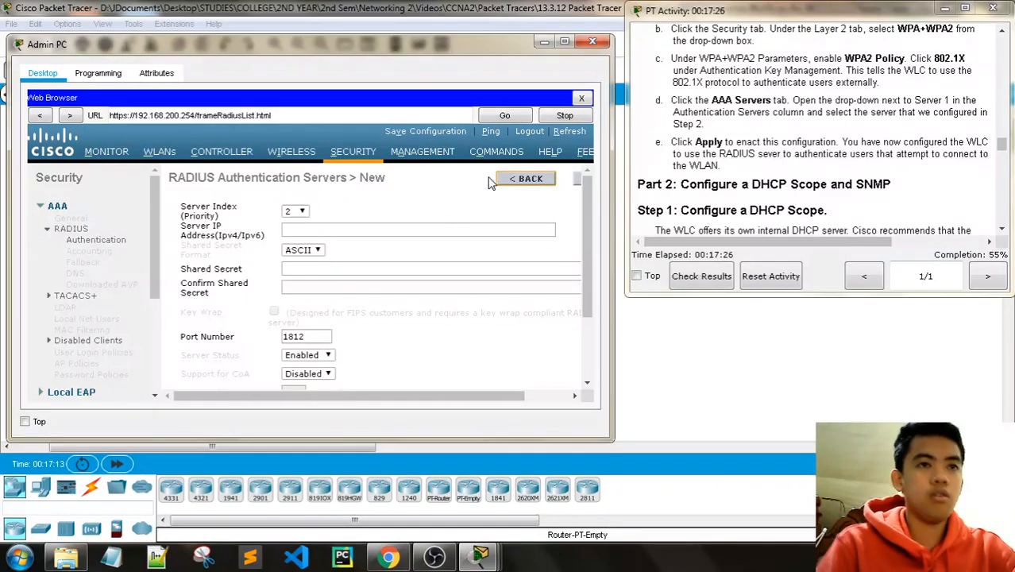
{"action": "scroll", "coordinate": [837, 183], "scroll_direction": "down", "scroll_amount": 1}
{"action": "scroll", "coordinate": [824, 186], "scroll_direction": "down", "scroll_amount": 1}
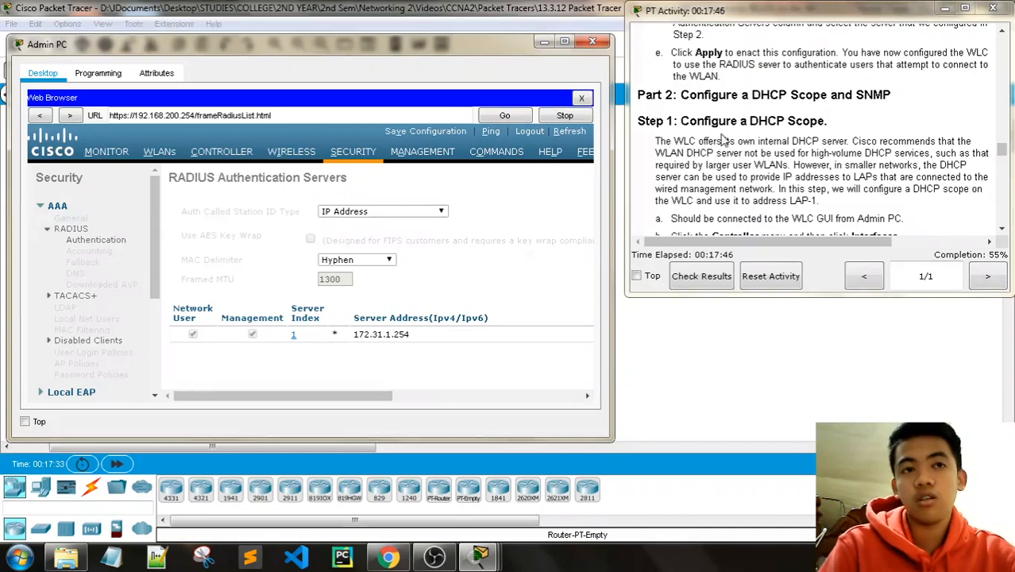
{"action": "scroll", "coordinate": [953, 147], "scroll_direction": "down", "scroll_amount": 1}
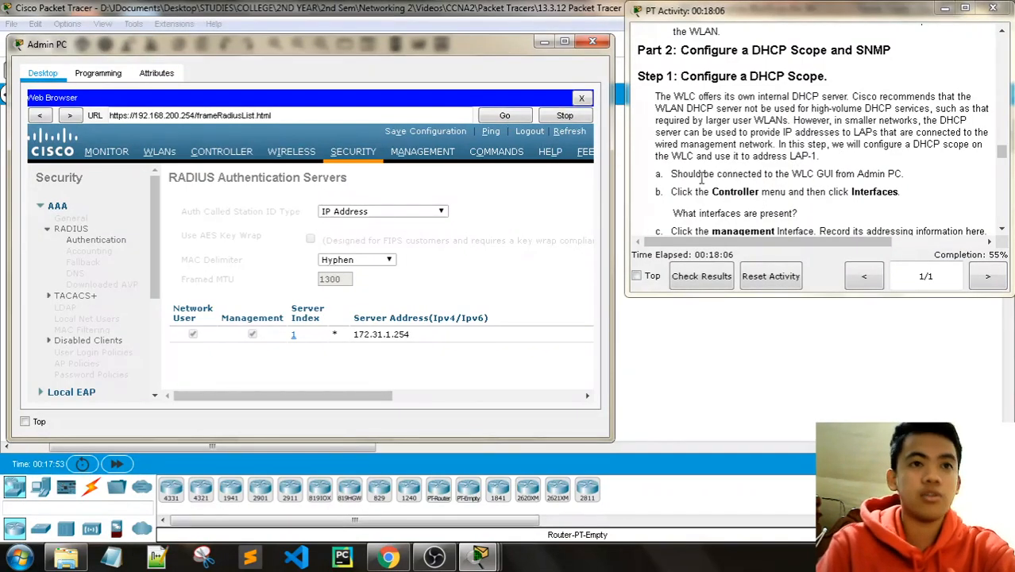
{"action": "scroll", "coordinate": [710, 168], "scroll_direction": "down", "scroll_amount": 1}
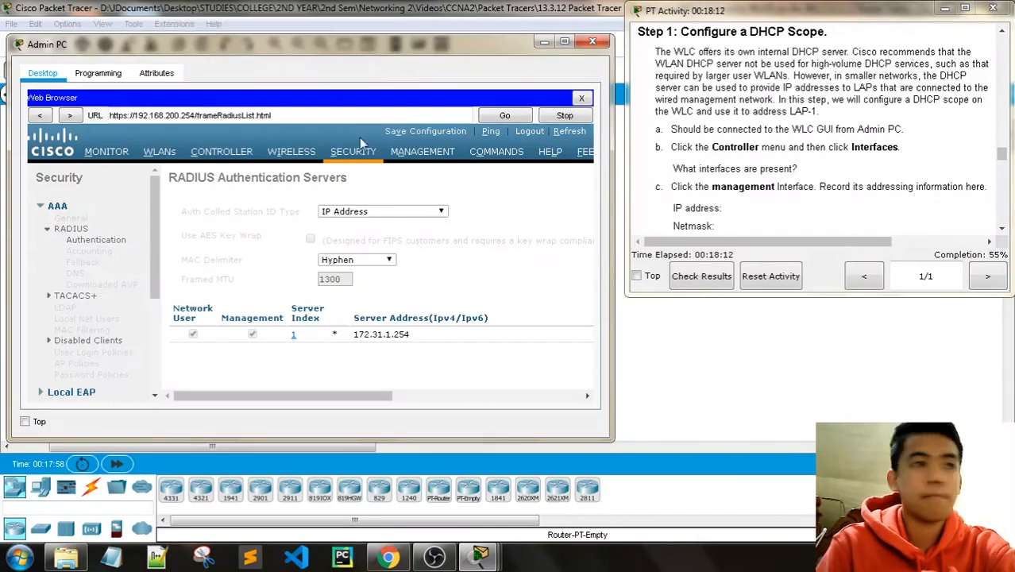
Step: Go to CONTROLLER > Interfaces to list the WLAN-5, management and virtual interfaces
{"action": "left_click", "coordinate": [224, 150]}
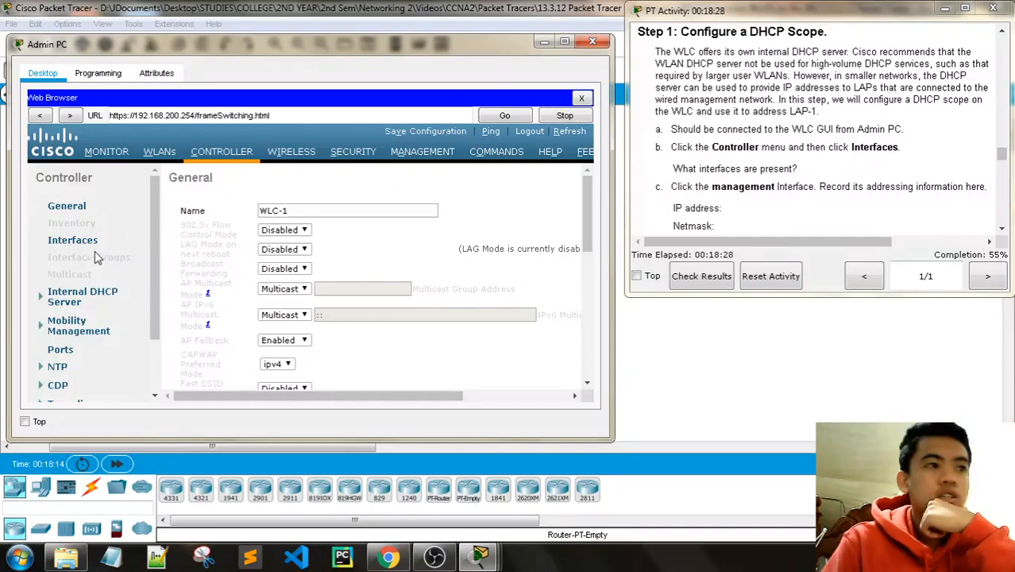
{"action": "left_click", "coordinate": [72, 240]}
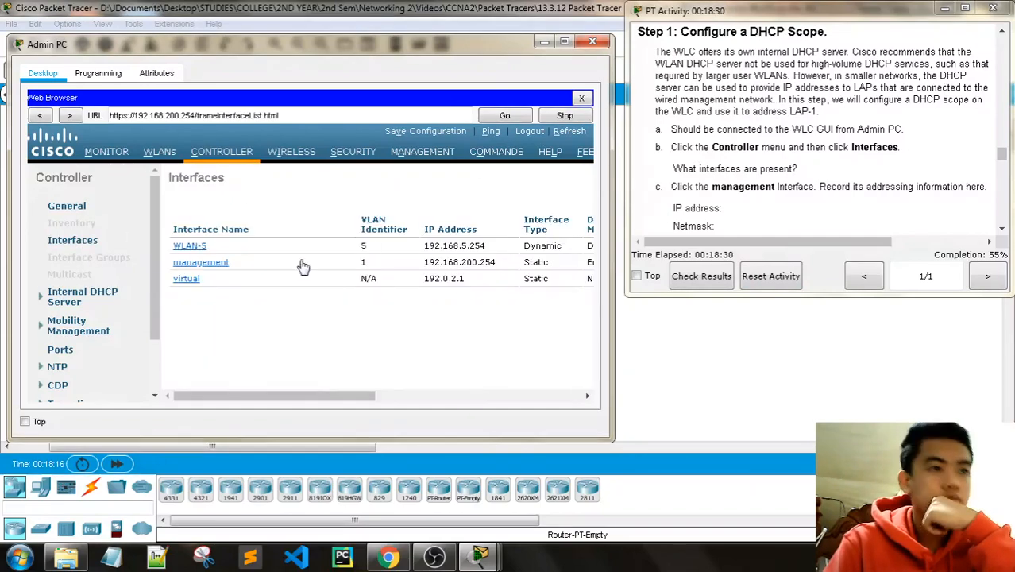
{"action": "scroll", "coordinate": [770, 163], "scroll_direction": "down", "scroll_amount": 1}
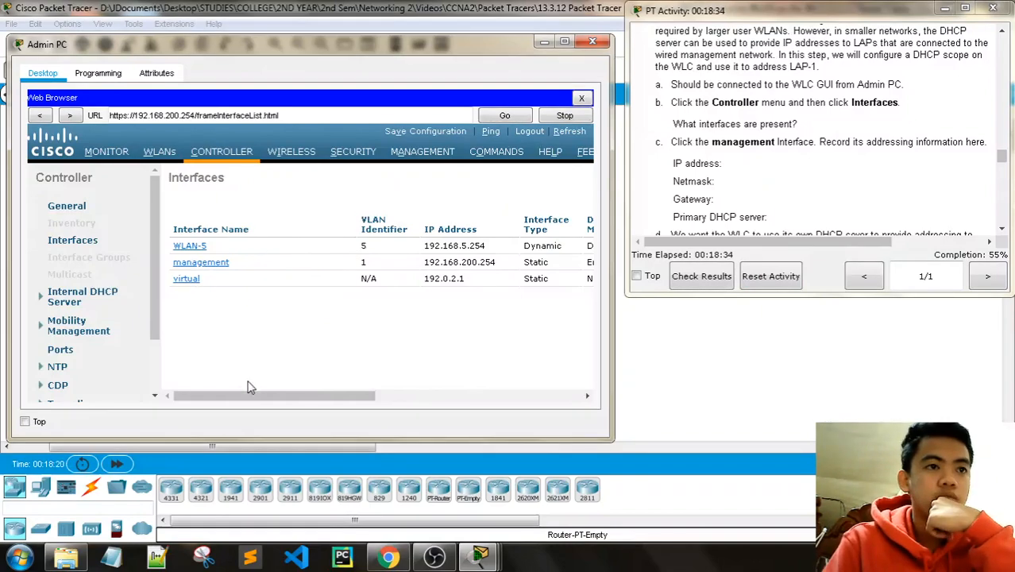
{"action": "left_click_drag", "start_coordinate": [246, 396], "coordinate": [219, 397]}
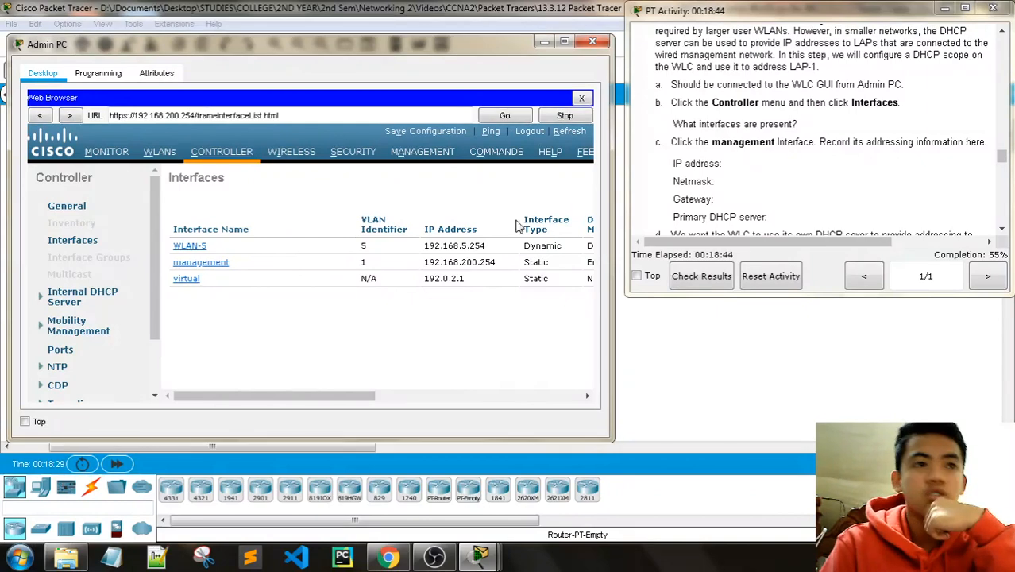
Step: Open the management interface's settings and select its IP address 192.168.200.254
{"action": "left_click", "coordinate": [213, 271]}
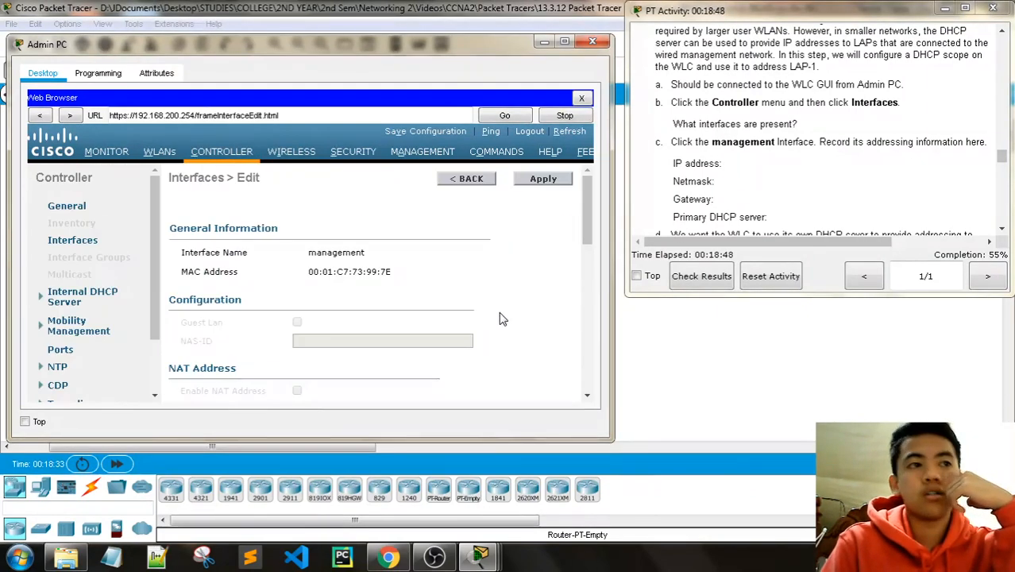
{"action": "scroll", "coordinate": [500, 319], "scroll_direction": "down", "scroll_amount": 5}
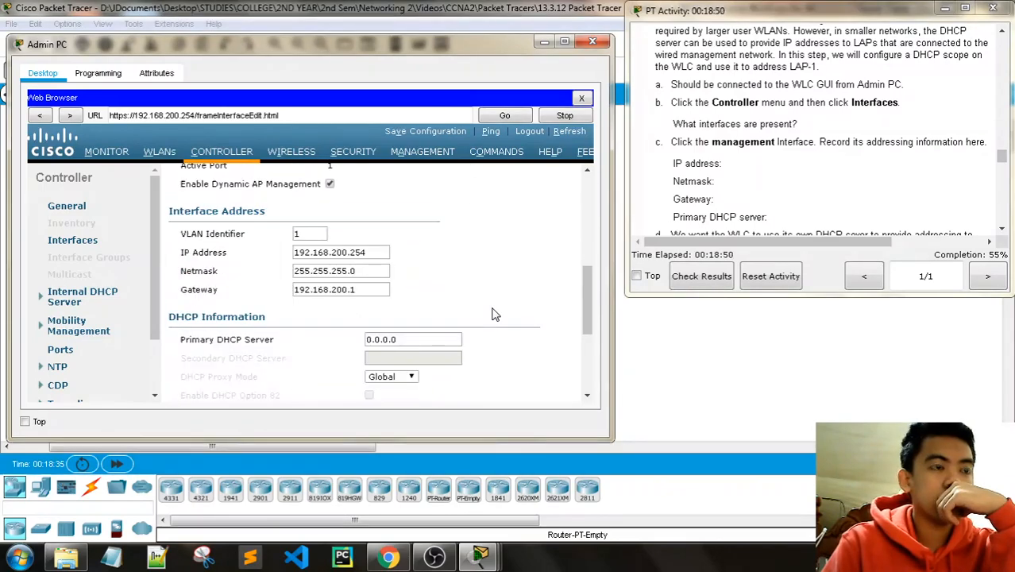
{"action": "scroll", "coordinate": [493, 315], "scroll_direction": "down", "scroll_amount": 3}
{"action": "scroll", "coordinate": [493, 315], "scroll_direction": "up", "scroll_amount": 5}
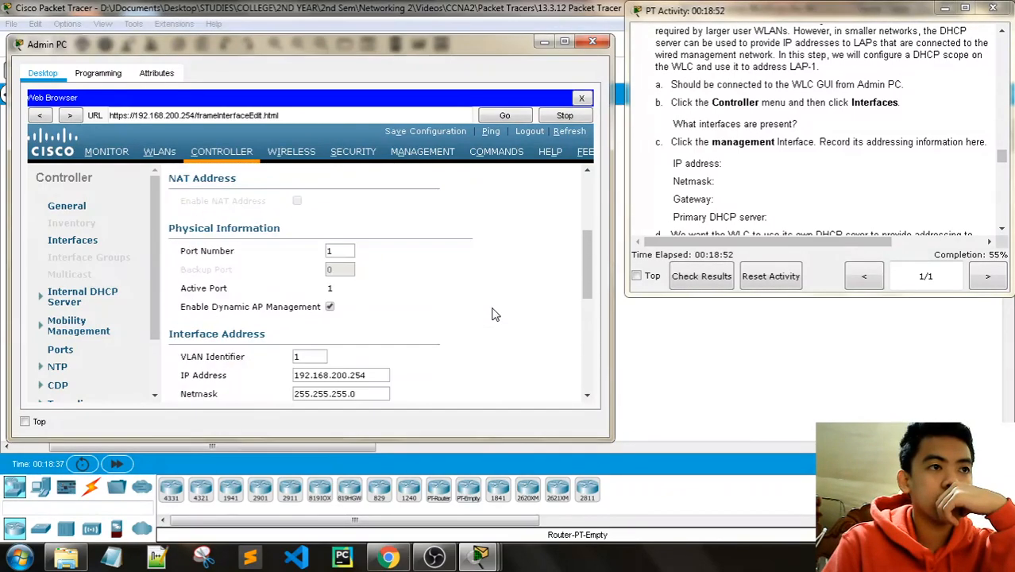
{"action": "scroll", "coordinate": [493, 315], "scroll_direction": "up", "scroll_amount": 3}
{"action": "scroll", "coordinate": [490, 315], "scroll_direction": "down", "scroll_amount": 2}
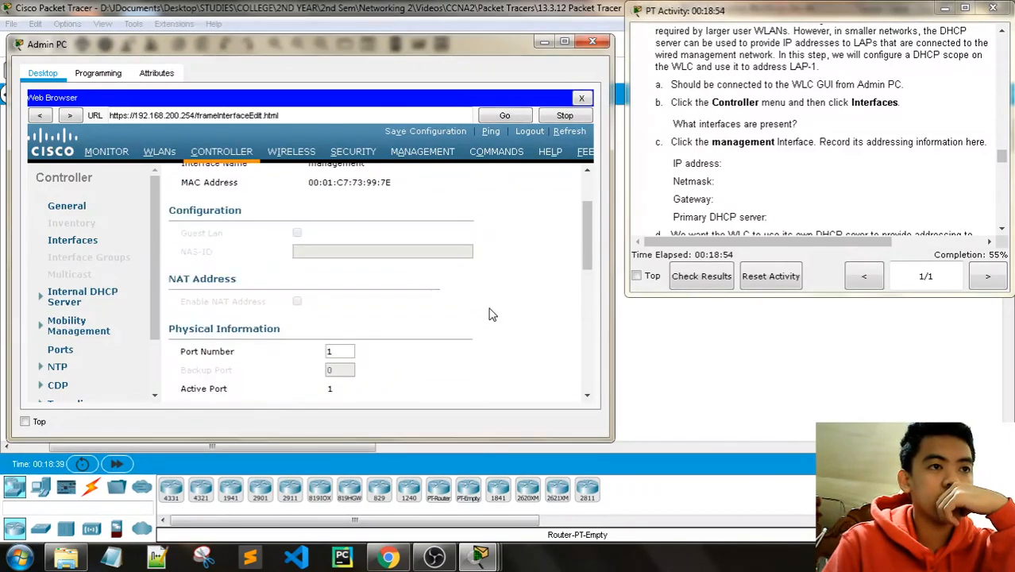
{"action": "scroll", "coordinate": [490, 315], "scroll_direction": "down", "scroll_amount": 3}
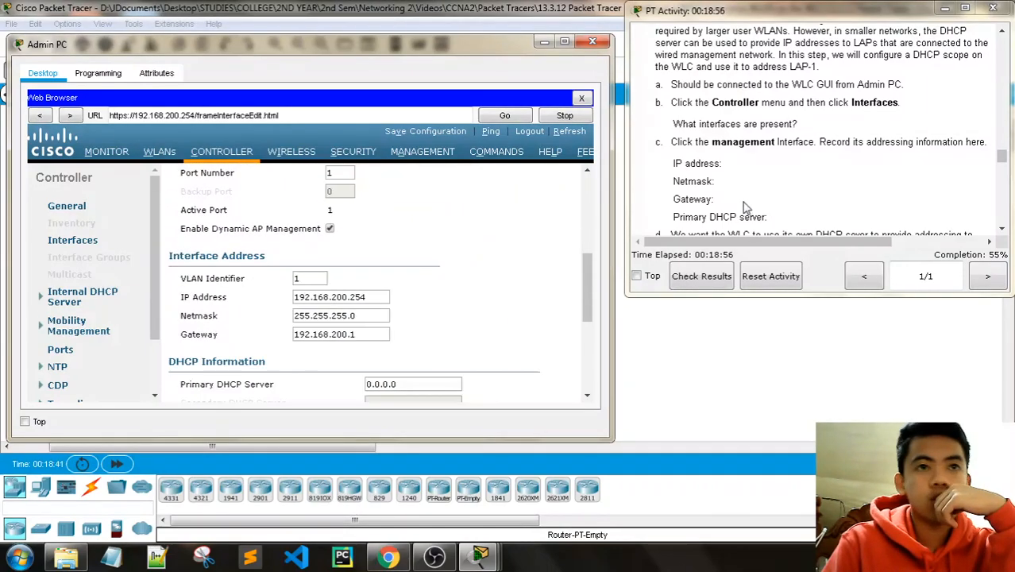
{"action": "scroll", "coordinate": [826, 183], "scroll_direction": "down", "scroll_amount": 1}
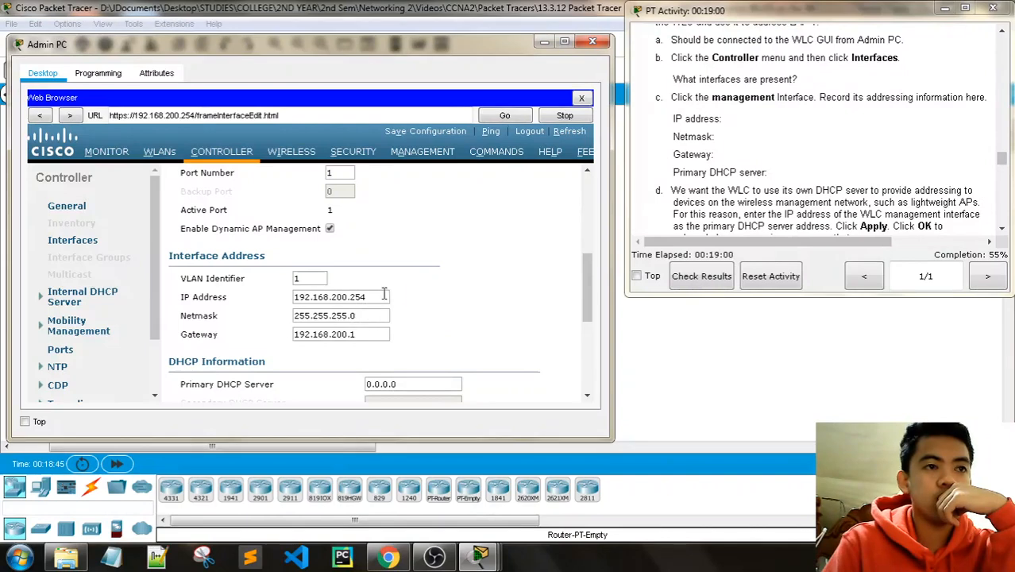
{"action": "scroll", "coordinate": [778, 174], "scroll_direction": "down", "scroll_amount": 1}
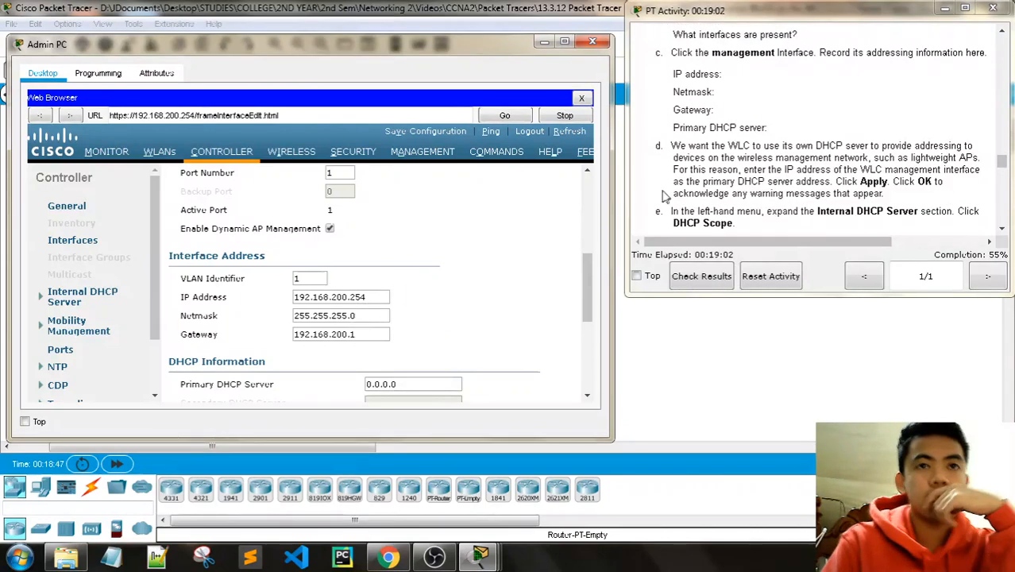
{"action": "left_click_drag", "start_coordinate": [378, 299], "coordinate": [291, 301]}
{"action": "key", "text": "ctrl+c"}
Step: Paste management IP 192.168.200.254 and netmask 255.255.255.0 into Notepad on separate lines
{"action": "left_click", "coordinate": [114, 558]}
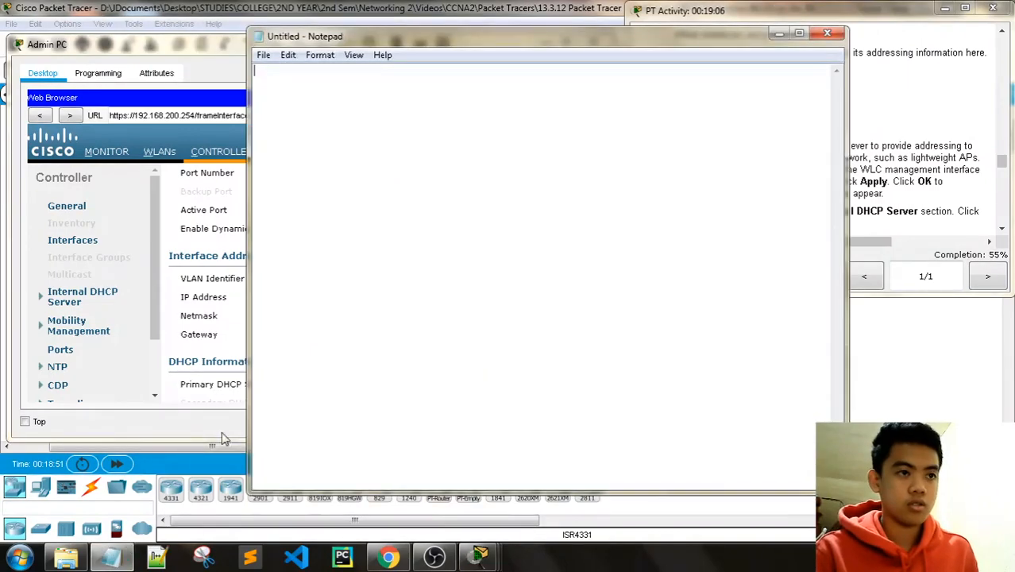
{"action": "key", "text": "ctrl+v"}
{"action": "key", "text": "alt+Tab"}
{"action": "left_click_drag", "start_coordinate": [359, 315], "coordinate": [279, 317]}
{"action": "key", "text": "ctrl+c"}
{"action": "key", "text": "alt+Tab"}
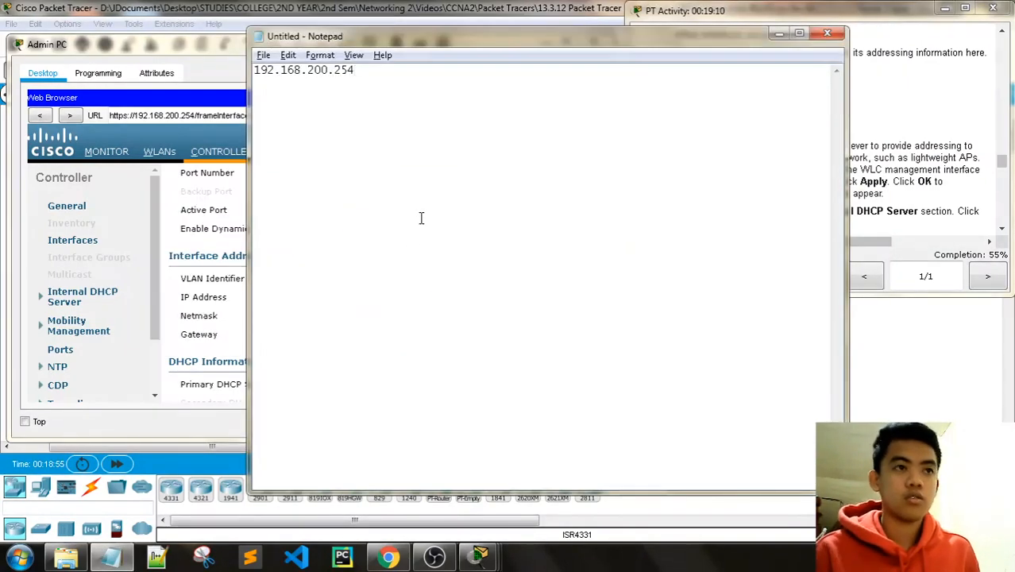
{"action": "key", "text": "Return"}
{"action": "key", "text": "ctrl+v"}
Step: Add gateway 192.168.200.1 on a third Notepad line, then minimize Notepad
{"action": "key", "text": "alt+Tab"}
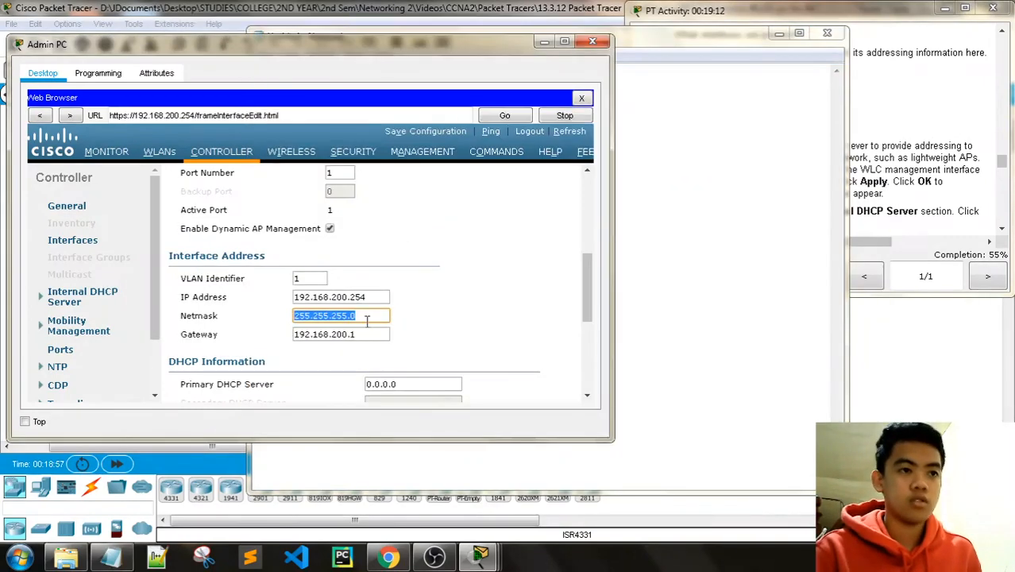
{"action": "left_click_drag", "start_coordinate": [359, 334], "coordinate": [283, 343]}
{"action": "key", "text": "ctrl+c"}
{"action": "key", "text": "alt+Tab"}
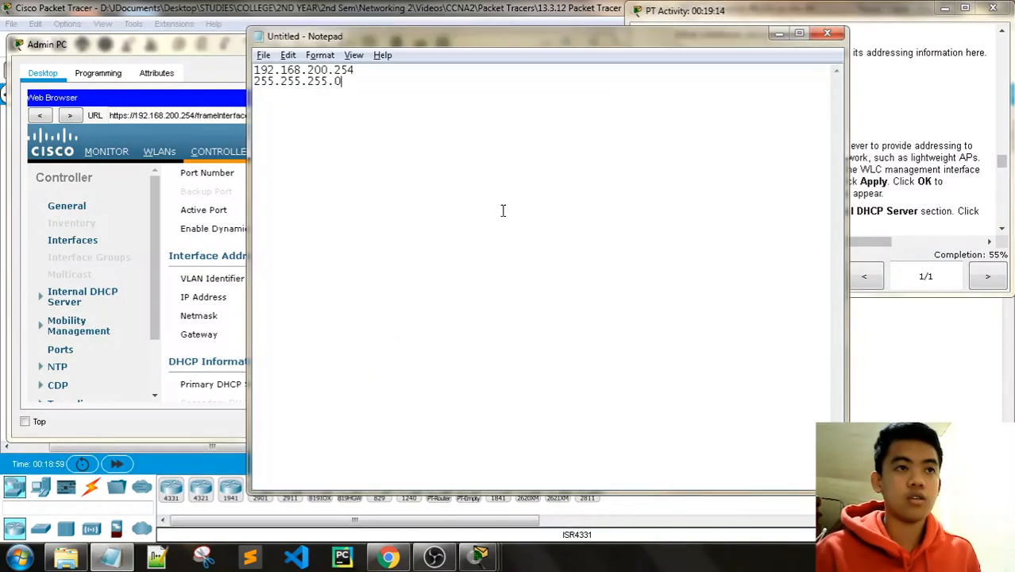
{"action": "key", "text": "Return"}
{"action": "key", "text": "ctrl+v"}
{"action": "key", "text": "alt+Tab"}
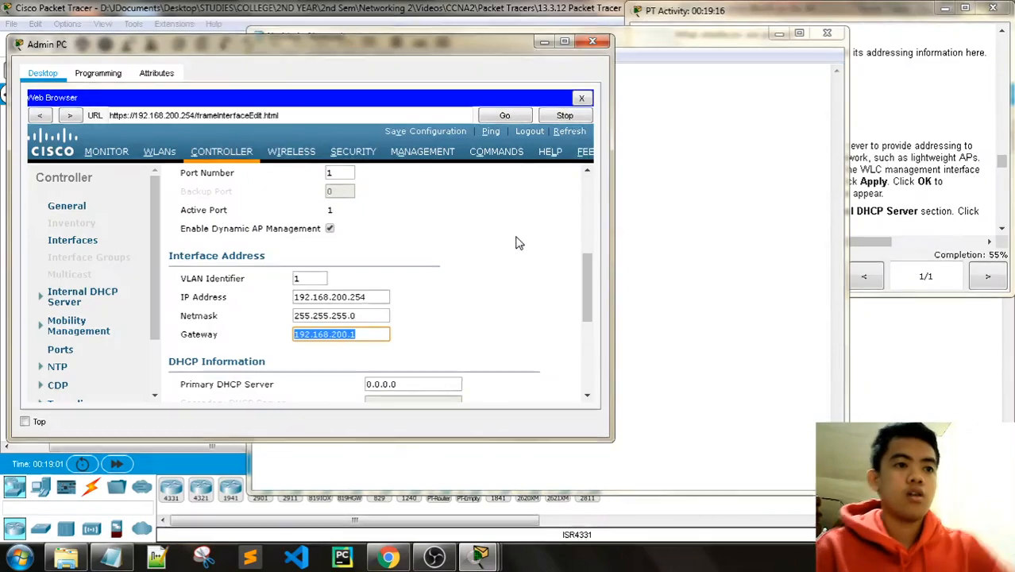
{"action": "scroll", "coordinate": [517, 243], "scroll_direction": "down", "scroll_amount": 1}
{"action": "left_click", "coordinate": [781, 34]}
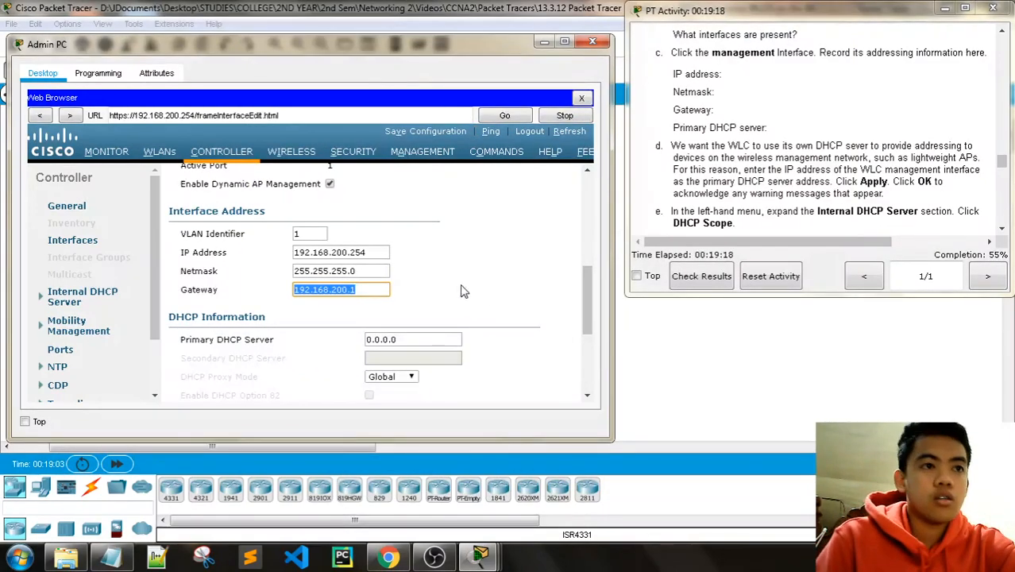
Step: Replace the 0.0.0.0 Primary DHCP Server with the interface address 192.168.200.254
{"action": "scroll", "coordinate": [501, 288], "scroll_direction": "down", "scroll_amount": 4}
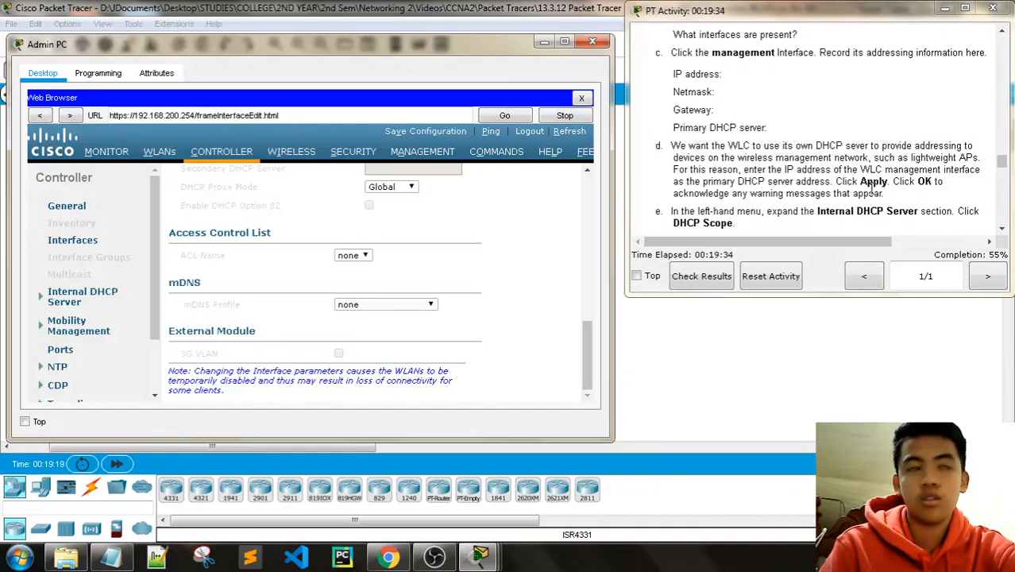
{"action": "scroll", "coordinate": [424, 268], "scroll_direction": "up", "scroll_amount": 10}
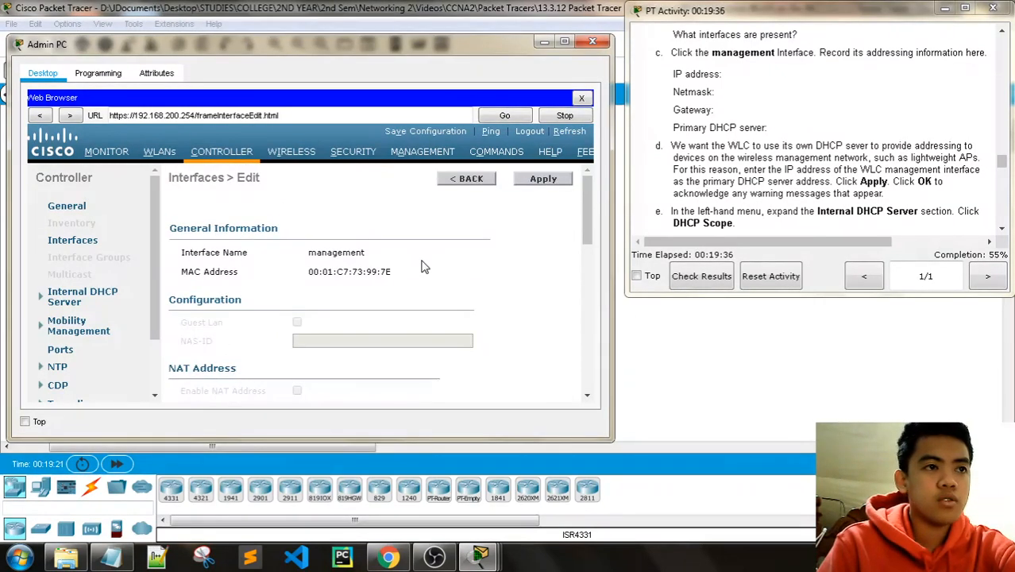
{"action": "scroll", "coordinate": [393, 330], "scroll_direction": "down", "scroll_amount": 2}
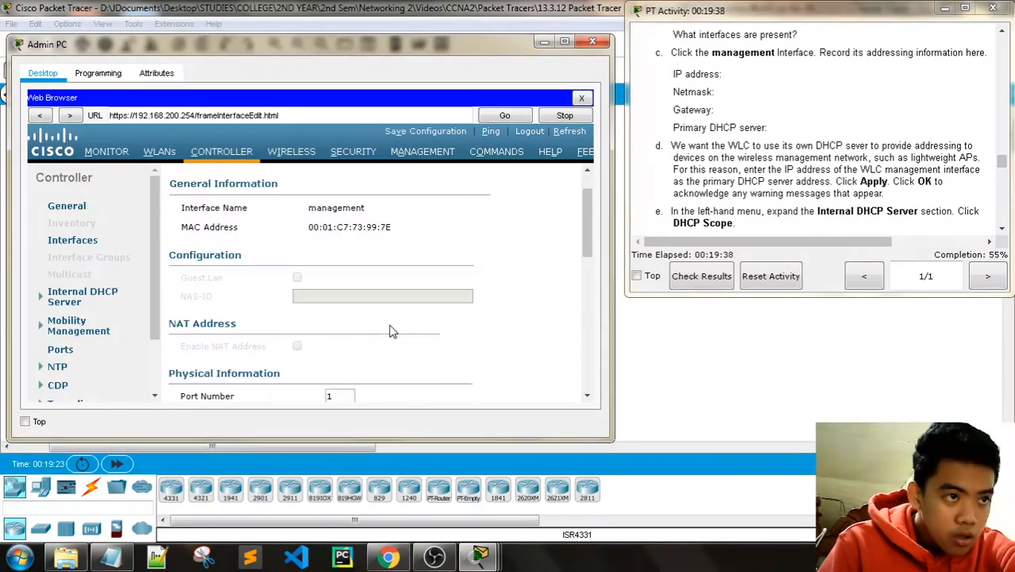
{"action": "scroll", "coordinate": [394, 330], "scroll_direction": "down", "scroll_amount": 1}
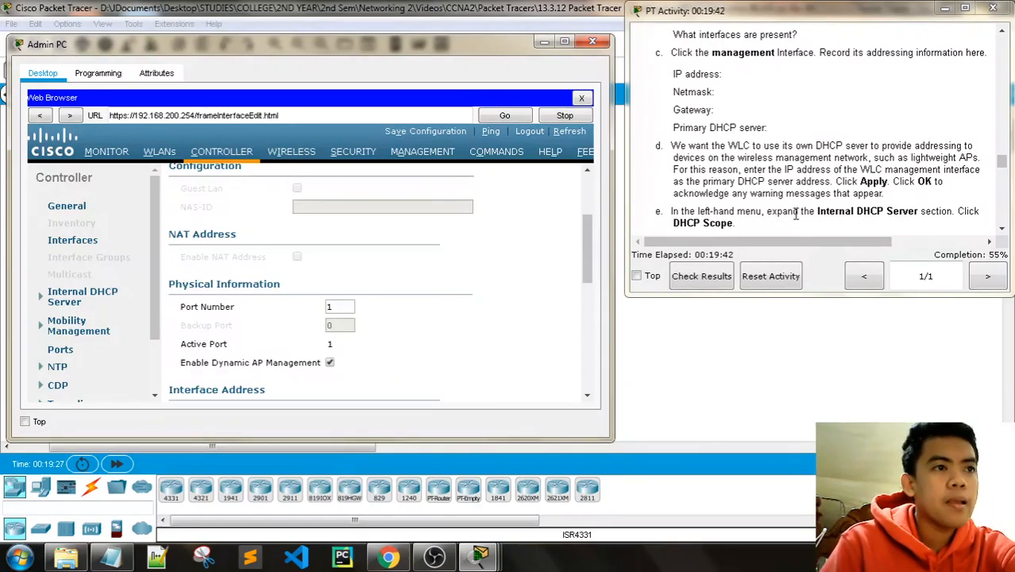
{"action": "scroll", "coordinate": [796, 215], "scroll_direction": "down", "scroll_amount": 4}
{"action": "scroll", "coordinate": [795, 214], "scroll_direction": "up", "scroll_amount": 2}
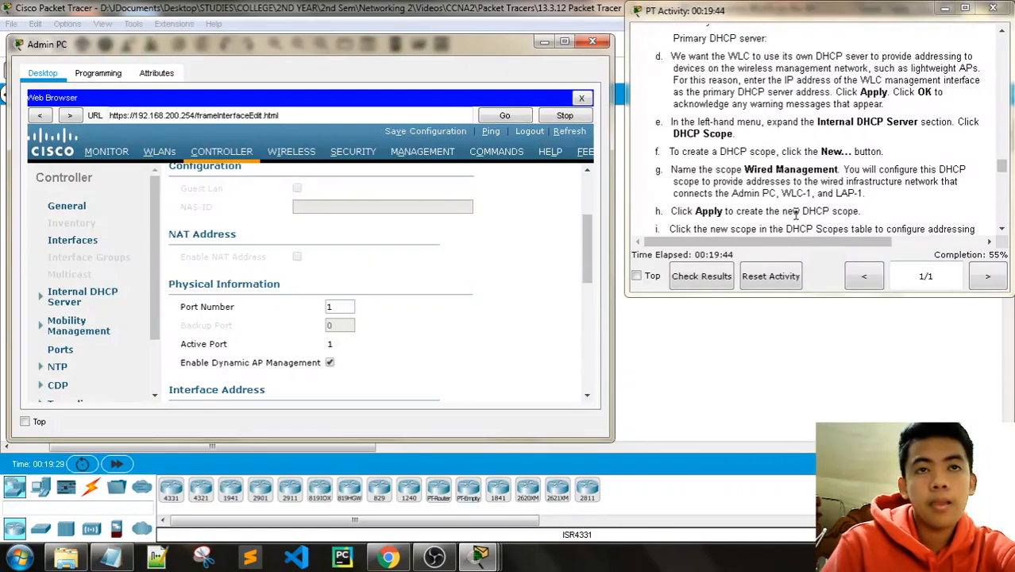
{"action": "scroll", "coordinate": [795, 215], "scroll_direction": "up", "scroll_amount": 3}
{"action": "scroll", "coordinate": [799, 208], "scroll_direction": "down", "scroll_amount": 1}
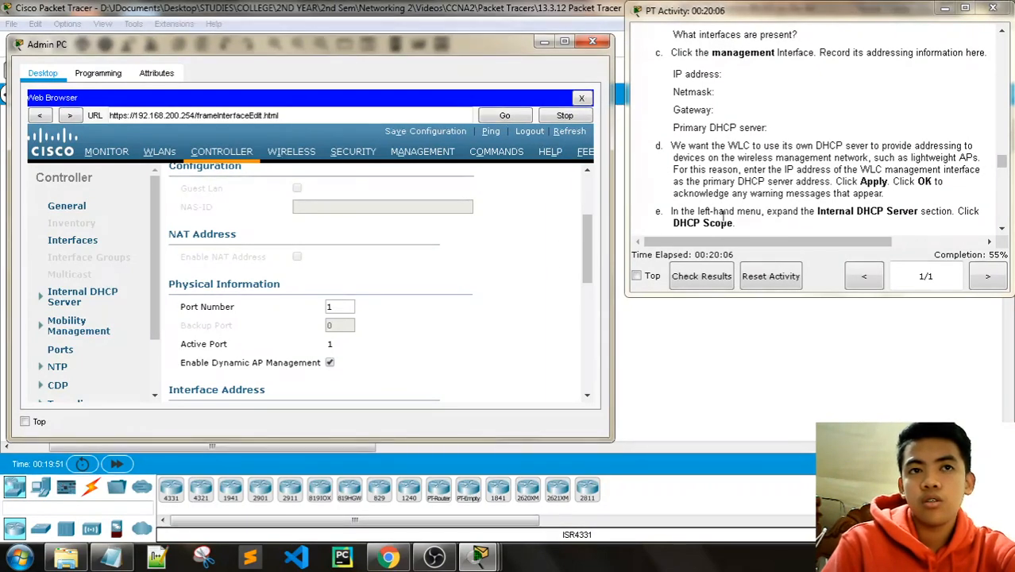
{"action": "scroll", "coordinate": [511, 284], "scroll_direction": "down", "scroll_amount": 6}
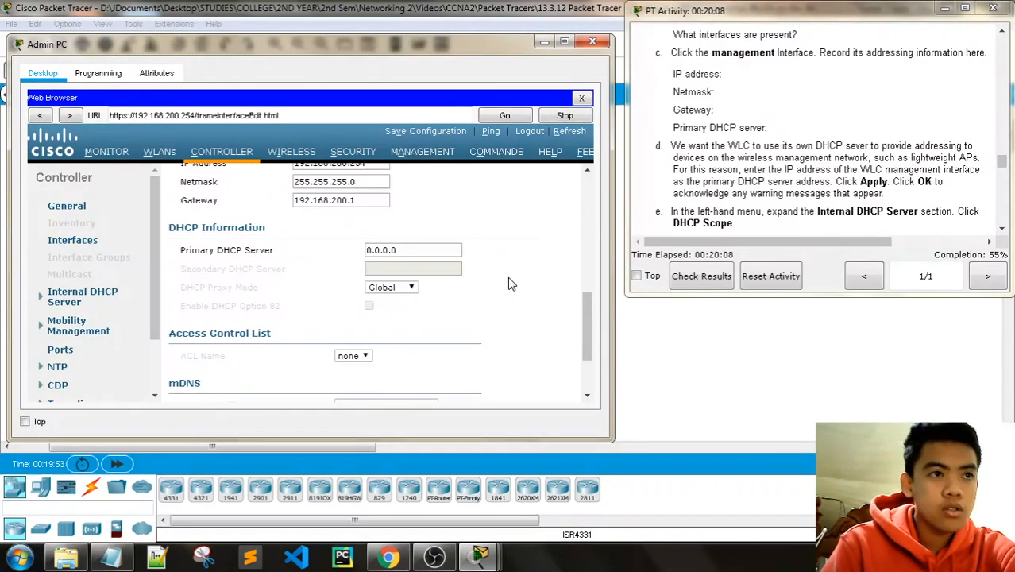
{"action": "scroll", "coordinate": [382, 263], "scroll_direction": "up", "scroll_amount": 1}
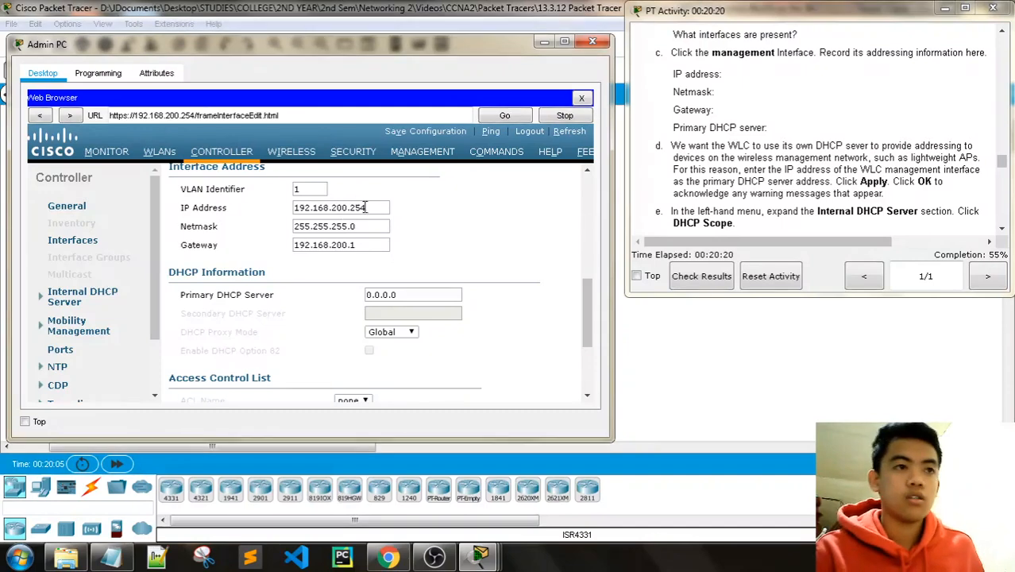
{"action": "left_click_drag", "start_coordinate": [367, 208], "coordinate": [322, 213]}
{"action": "key", "text": "ctrl+c"}
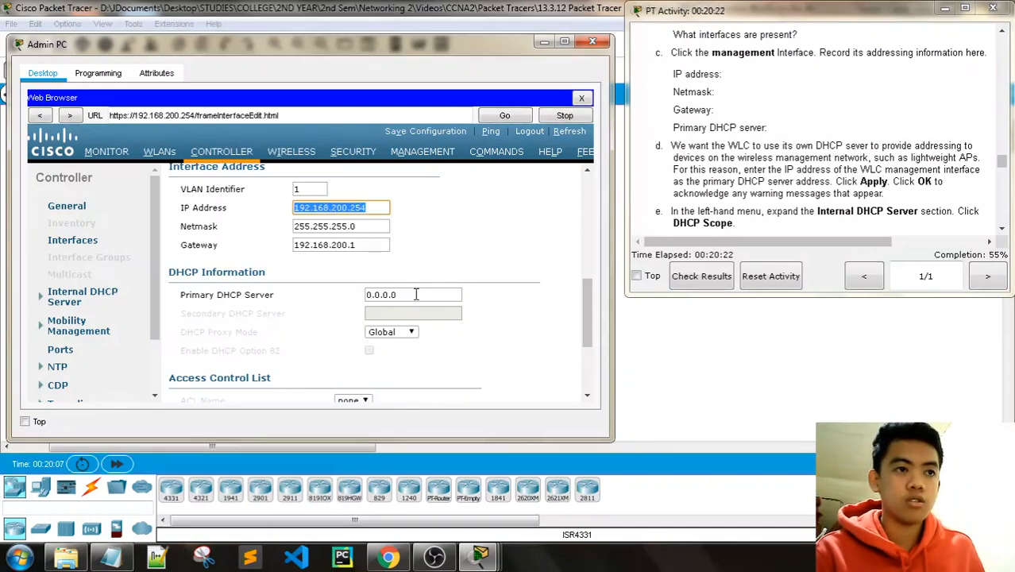
{"action": "left_click_drag", "start_coordinate": [417, 294], "coordinate": [333, 295]}
{"action": "key", "text": "ctrl+v"}
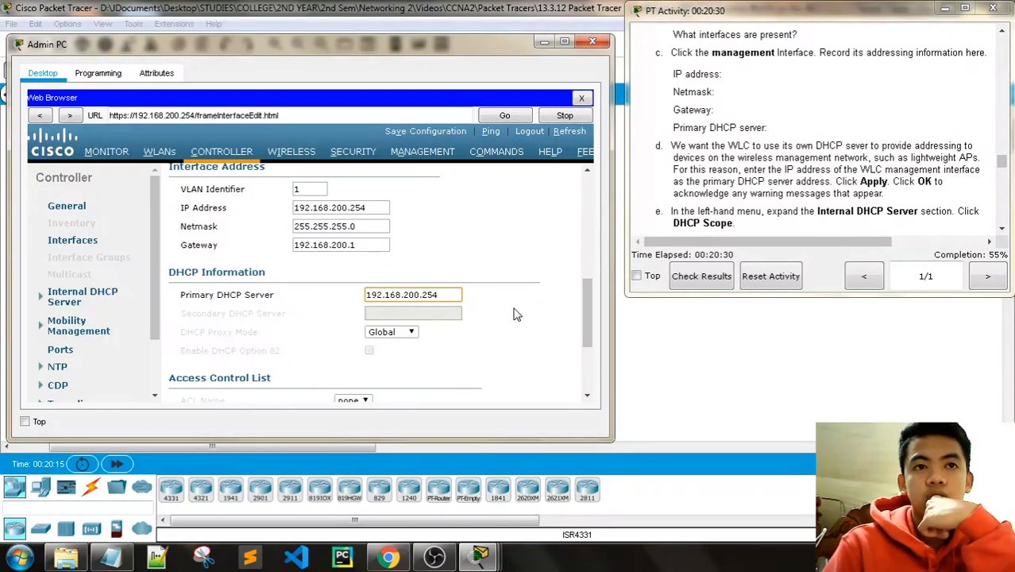
Step: Apply the management interface change and accept the WLANs-disabled warning
{"action": "scroll", "coordinate": [520, 313], "scroll_direction": "up", "scroll_amount": 5}
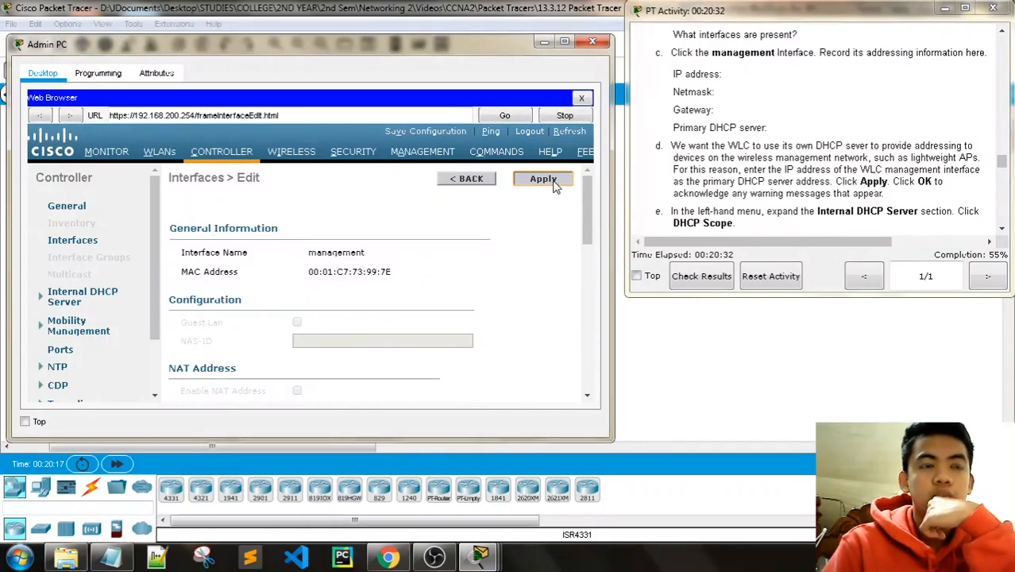
{"action": "left_click", "coordinate": [544, 180]}
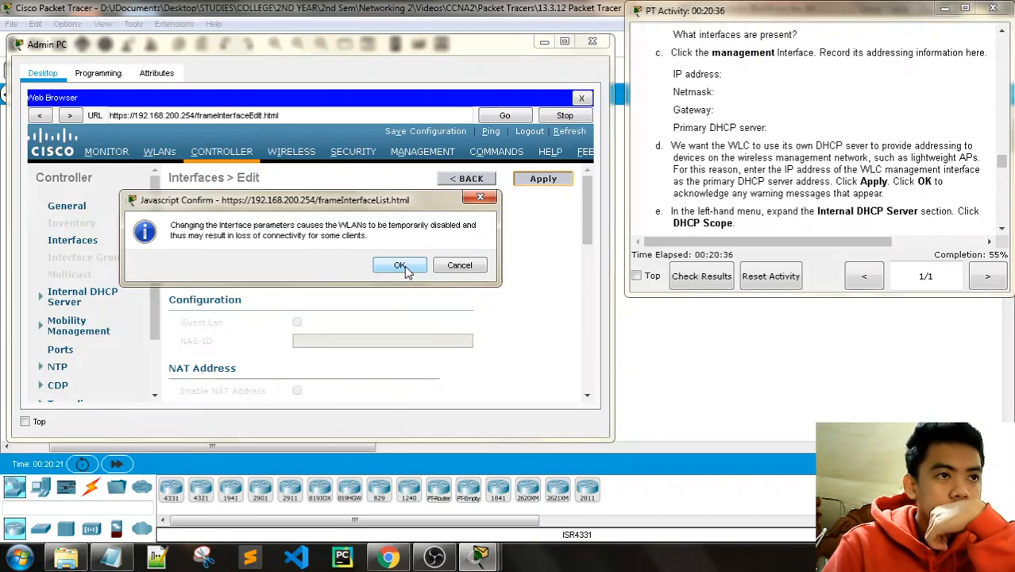
{"action": "left_click", "coordinate": [402, 267]}
{"action": "scroll", "coordinate": [799, 177], "scroll_direction": "down", "scroll_amount": 2}
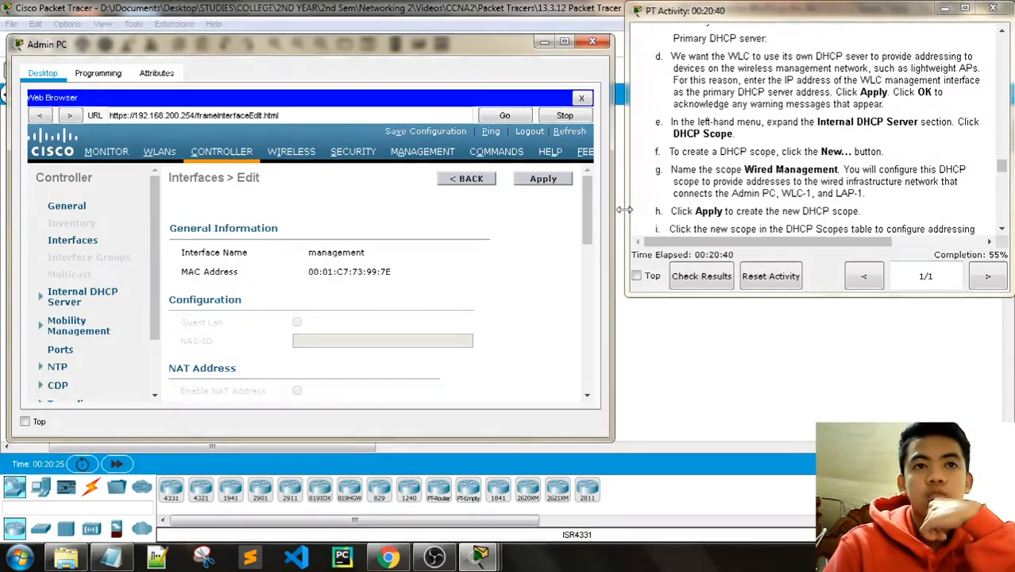
Step: Open a new DHCP scope form under Internal DHCP Server > DHCP Scope
{"action": "left_click", "coordinate": [60, 302]}
{"action": "scroll", "coordinate": [428, 267], "scroll_direction": "down", "scroll_amount": 6}
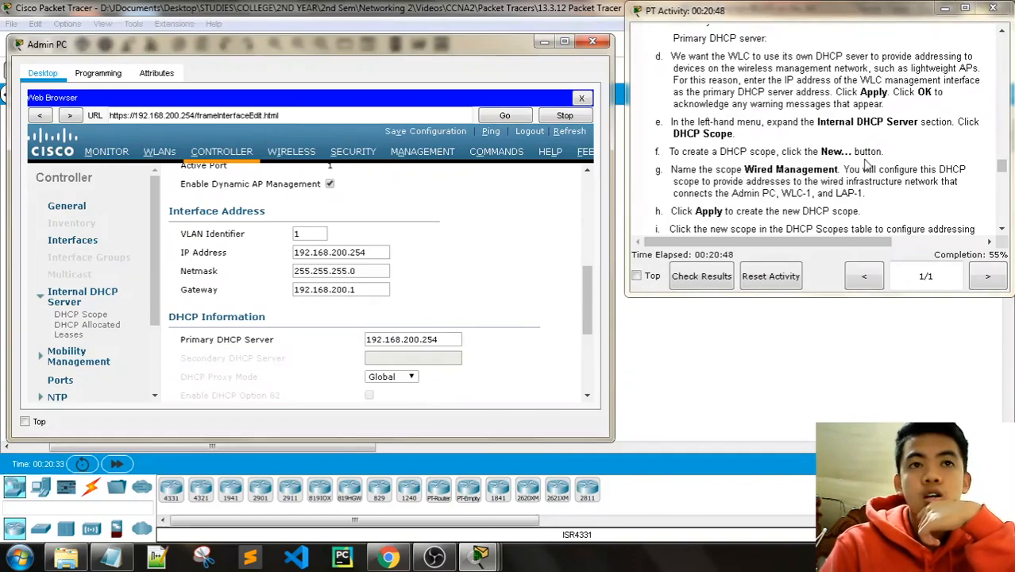
{"action": "left_click", "coordinate": [80, 314]}
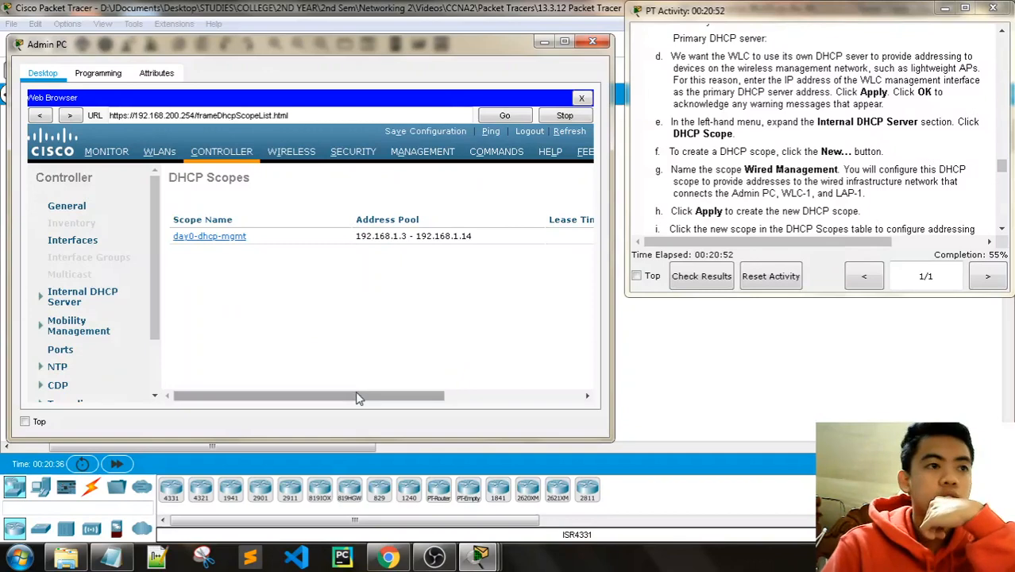
{"action": "left_click_drag", "start_coordinate": [358, 396], "coordinate": [495, 396]}
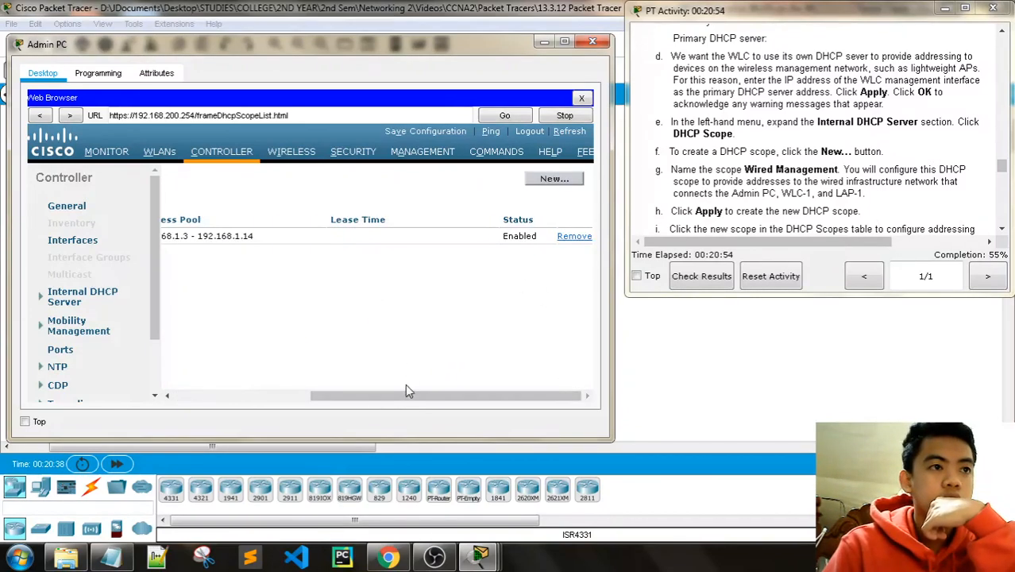
{"action": "left_click_drag", "start_coordinate": [401, 396], "coordinate": [531, 364]}
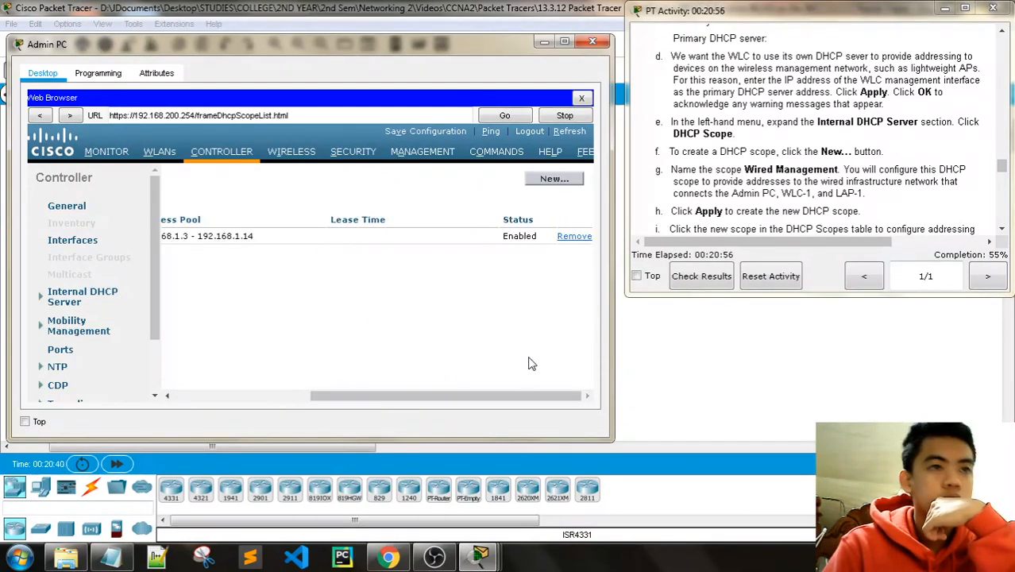
{"action": "left_click", "coordinate": [552, 178]}
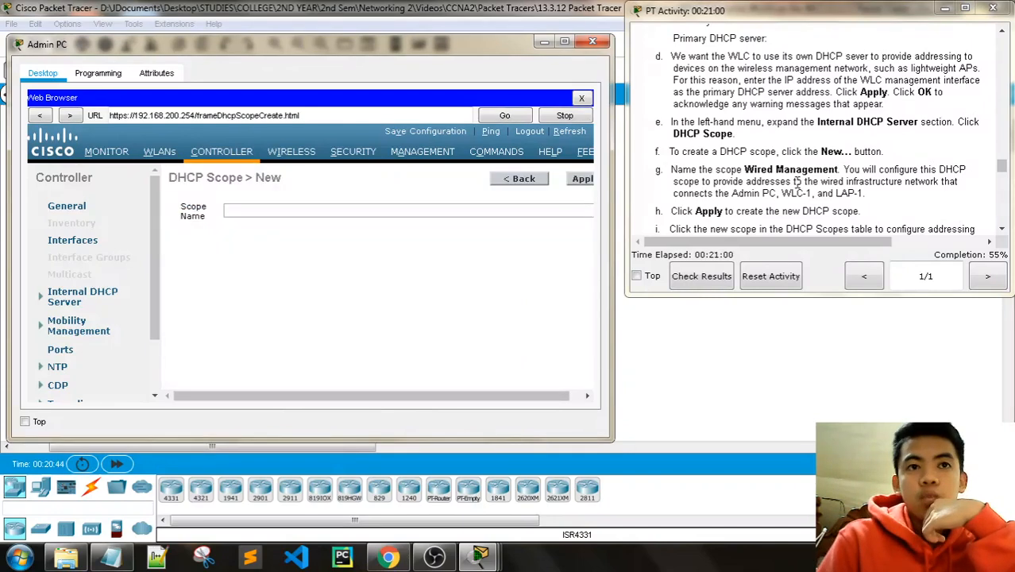
Step: Enter 'Wired Management' as the Scope Name
{"action": "scroll", "coordinate": [797, 181], "scroll_direction": "down", "scroll_amount": 1}
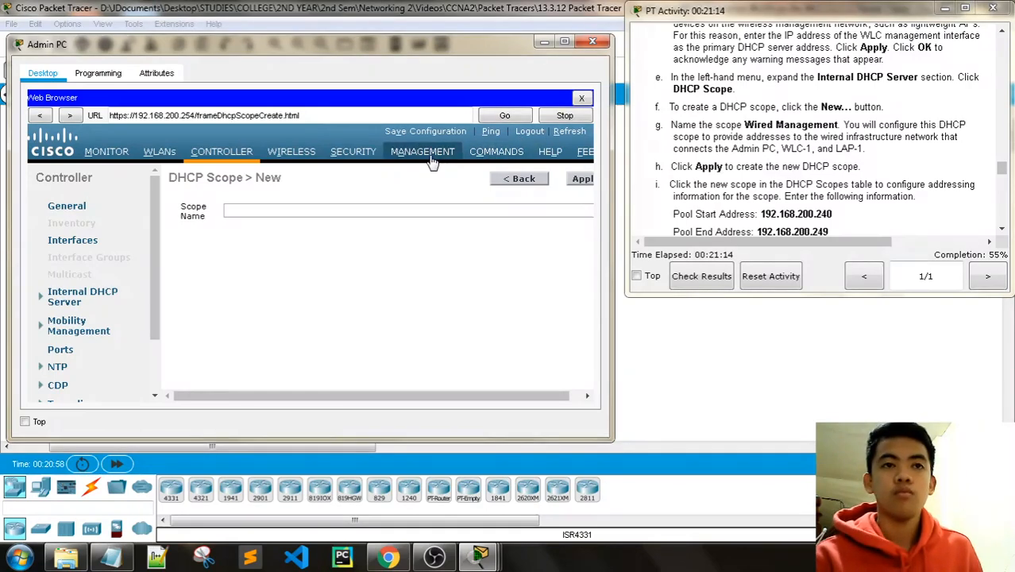
{"action": "left_click", "coordinate": [270, 209]}
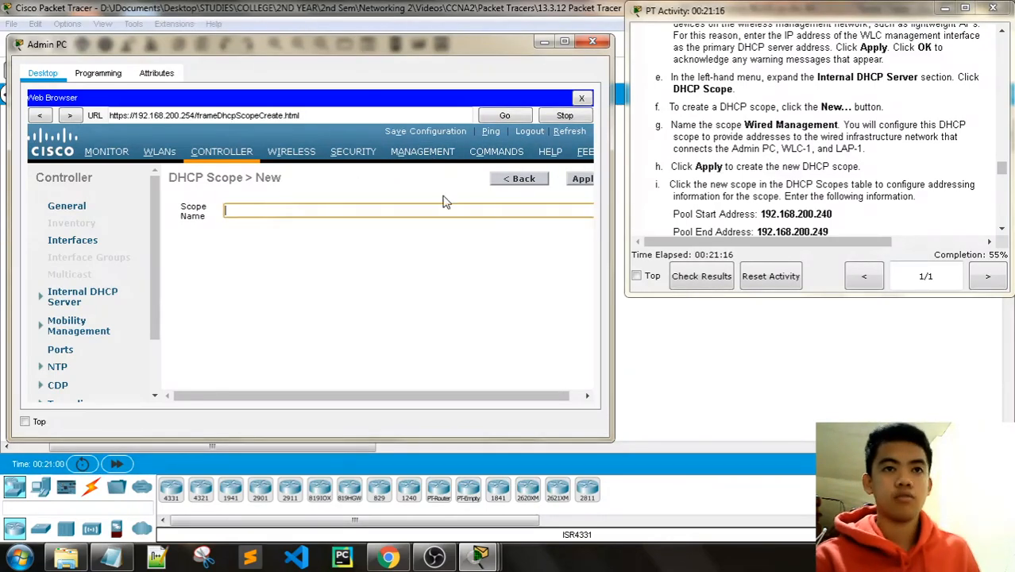
{"action": "type", "text": "Wo"}
{"action": "key", "text": "BackSpace"}
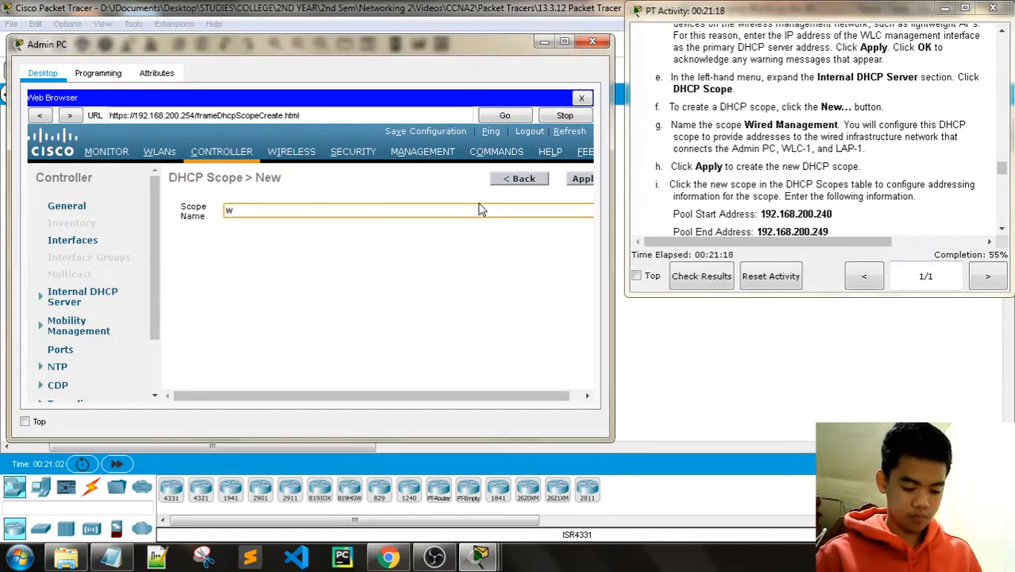
{"action": "type", "text": "ired Managemn"}
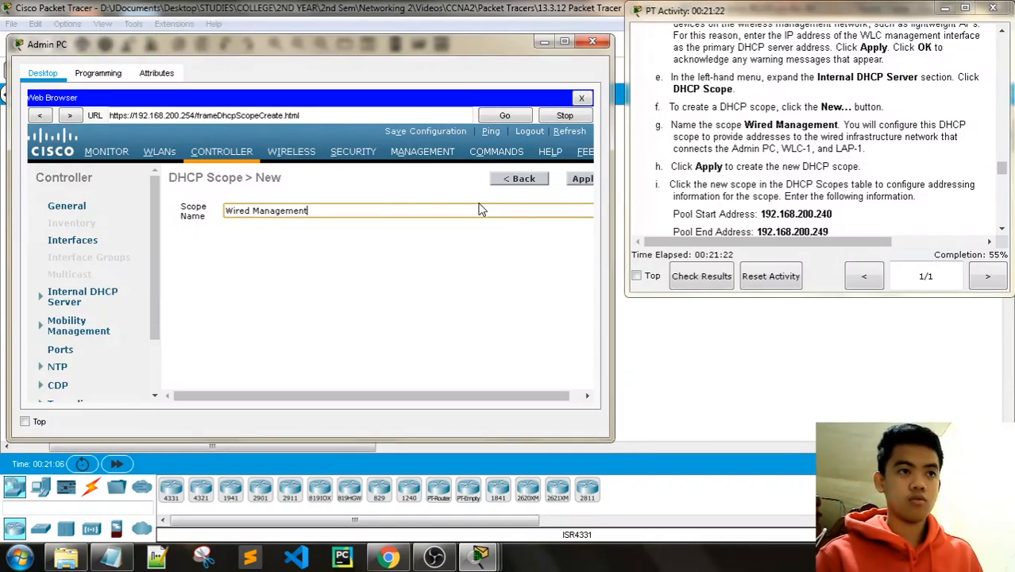
{"action": "left_click_drag", "start_coordinate": [430, 396], "coordinate": [594, 391]}
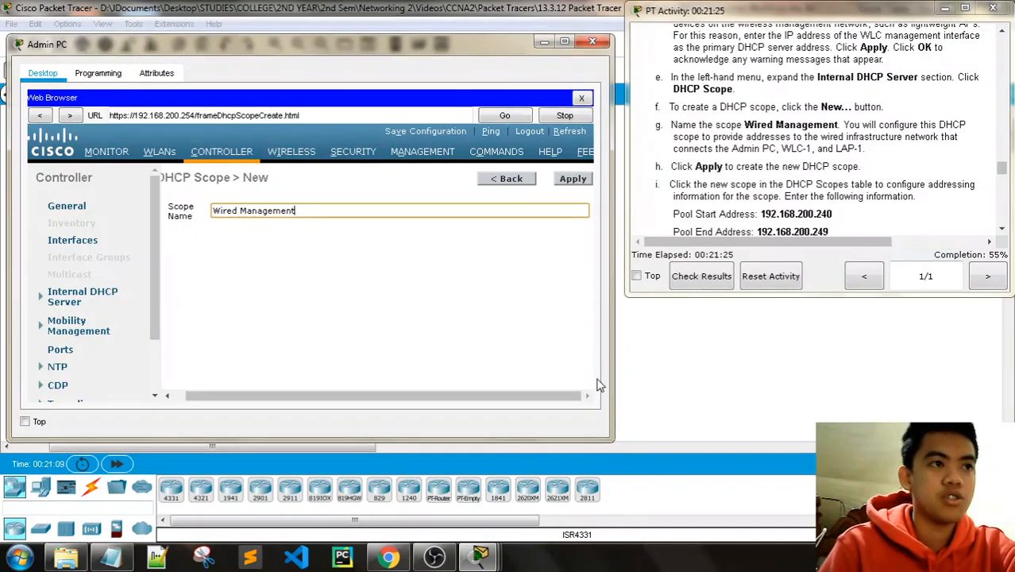
Step: Apply to create the Wired Management scope and bring up its edit page
{"action": "left_click", "coordinate": [584, 182]}
{"action": "scroll", "coordinate": [805, 179], "scroll_direction": "down", "scroll_amount": 1}
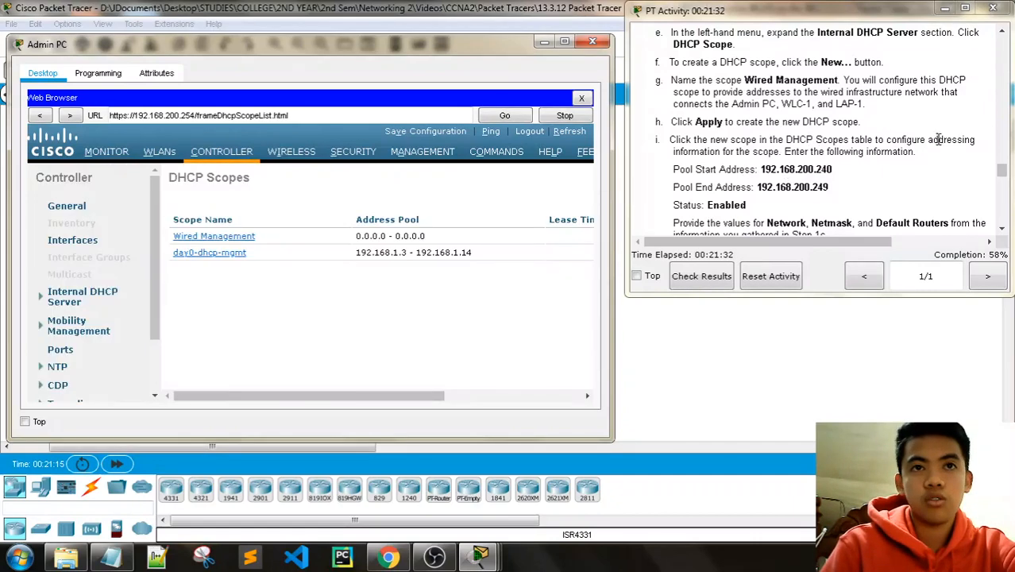
{"action": "scroll", "coordinate": [783, 179], "scroll_direction": "down", "scroll_amount": 2}
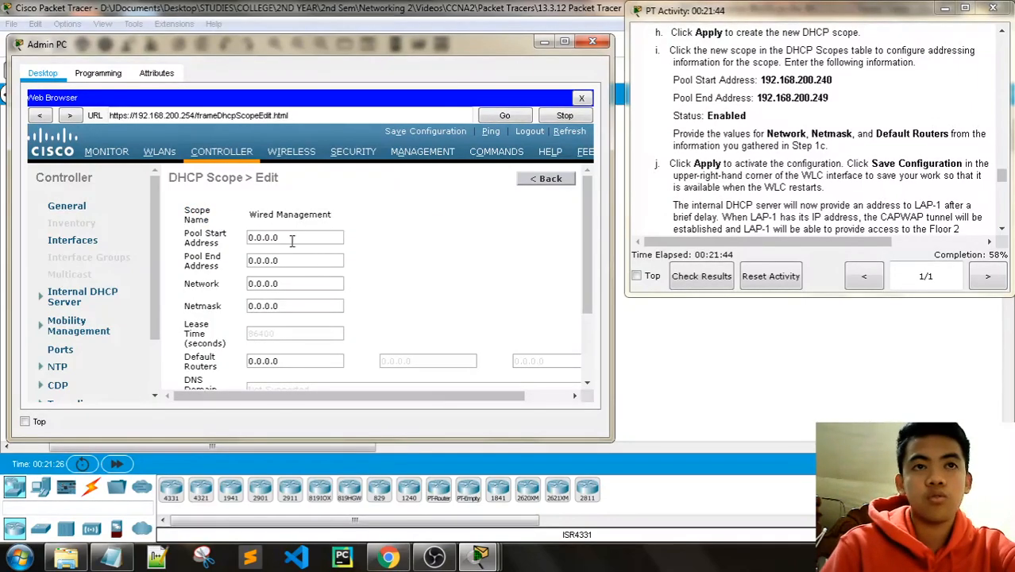
Step: Set the pool start address to 192.168.200.240 and end address to 192.168.200.249
{"action": "left_click", "coordinate": [276, 237]}
{"action": "key", "text": "ctrl+a"}
{"action": "key", "text": "BackSpace"}
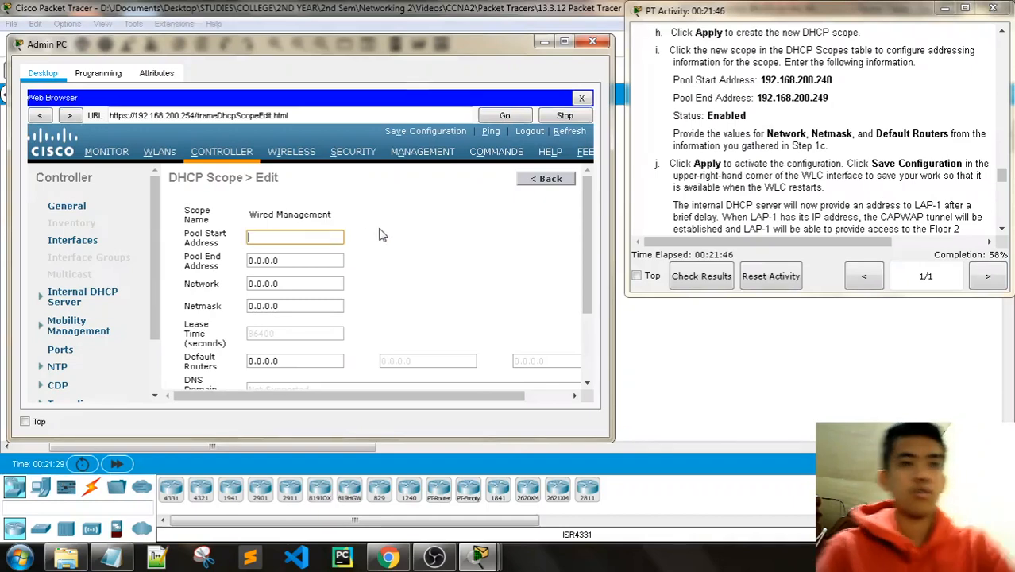
{"action": "type", "text": "192.1"}
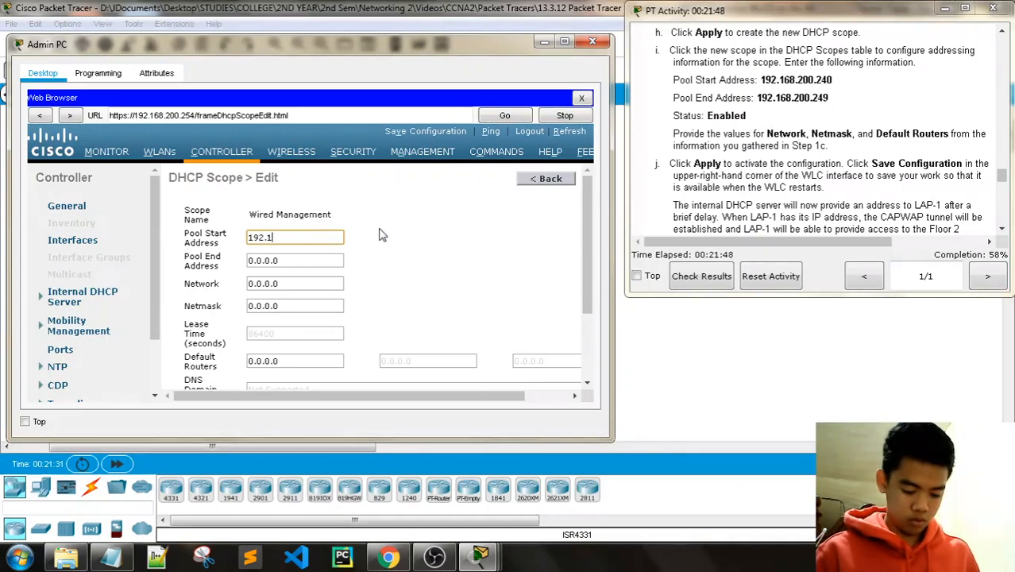
{"action": "type", "text": "68.200.240"}
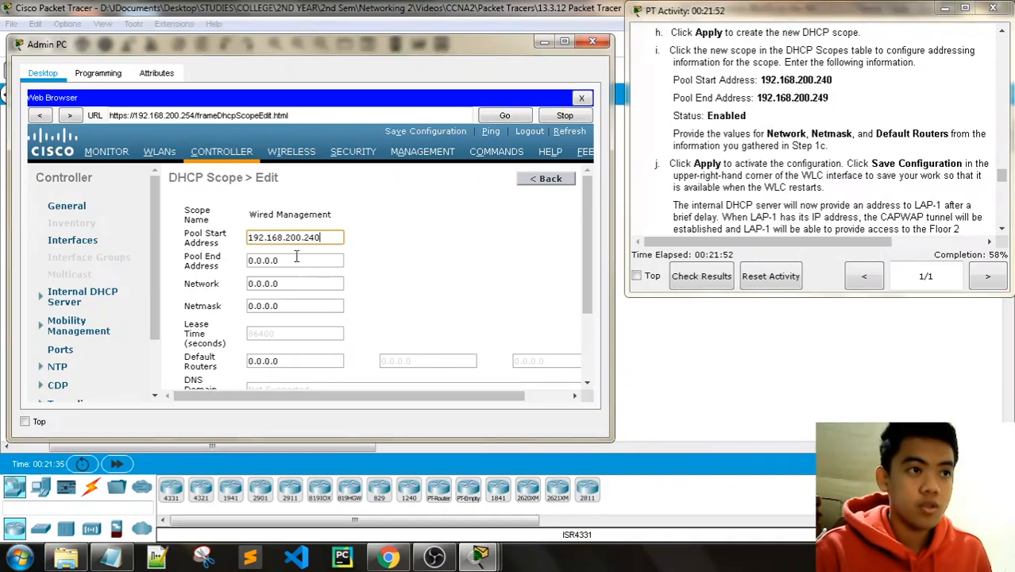
{"action": "key", "text": "Tab"}
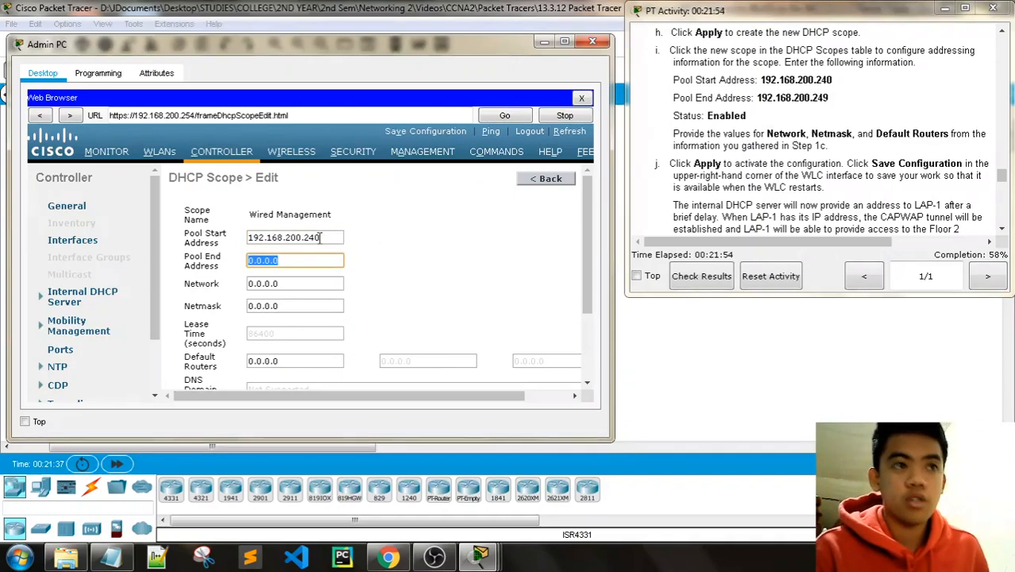
{"action": "left_click_drag", "start_coordinate": [321, 237], "coordinate": [174, 247]}
{"action": "key", "text": "ctrl+c"}
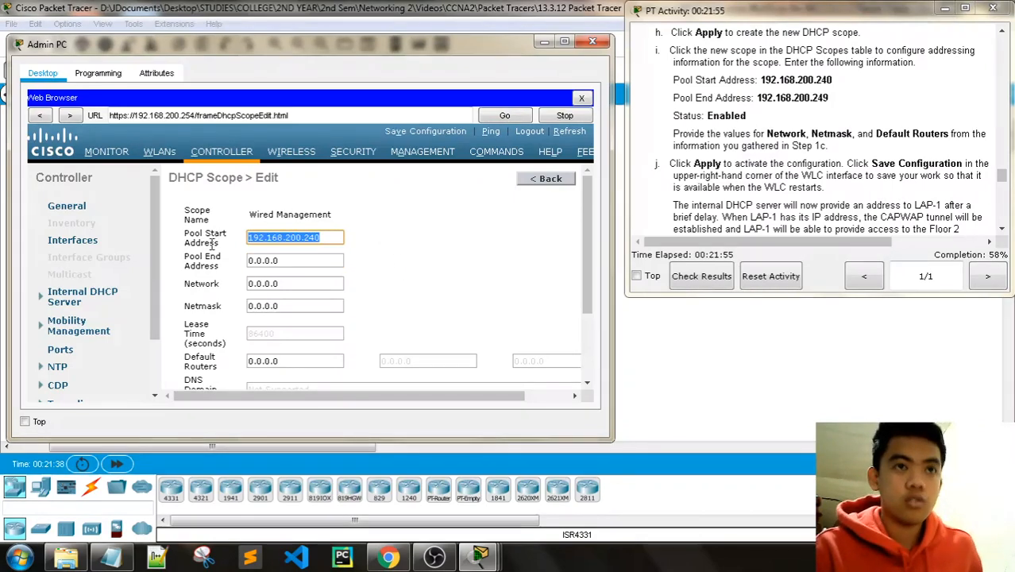
{"action": "left_click", "coordinate": [268, 261]}
{"action": "left_click_drag", "start_coordinate": [278, 260], "coordinate": [233, 265]}
{"action": "key", "text": "ctrl+v"}
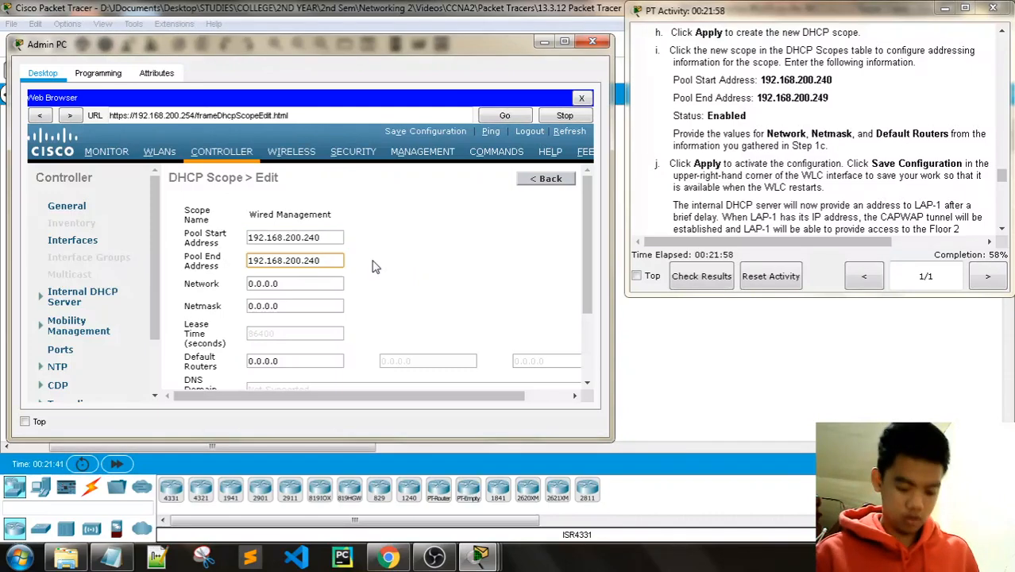
{"action": "key", "text": "BackSpace"}
{"action": "type", "text": "9"}
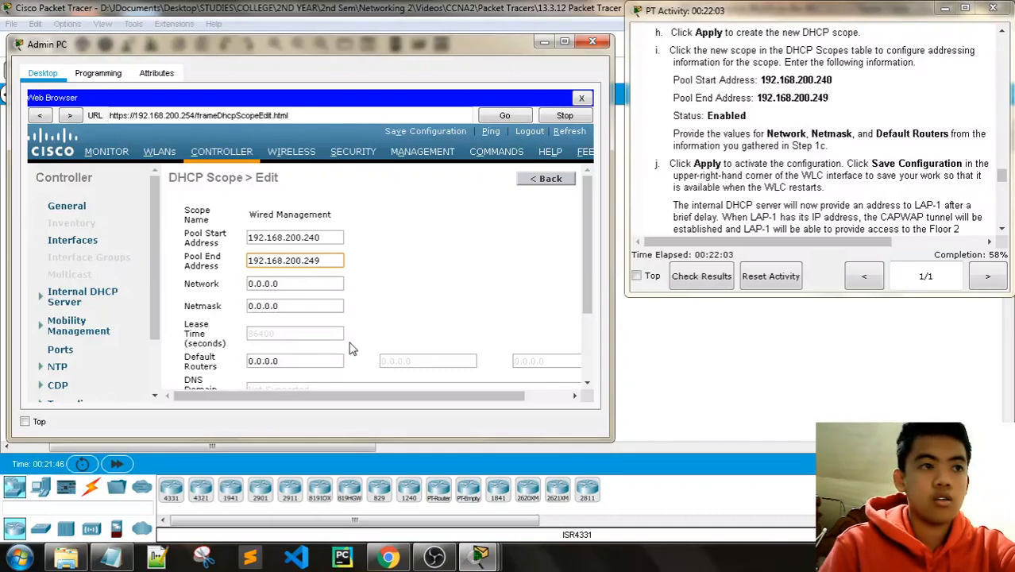
Step: Set the scope's Network to 192.168.200.0 and Netmask to 255.255.255.0
{"action": "left_click", "coordinate": [119, 558]}
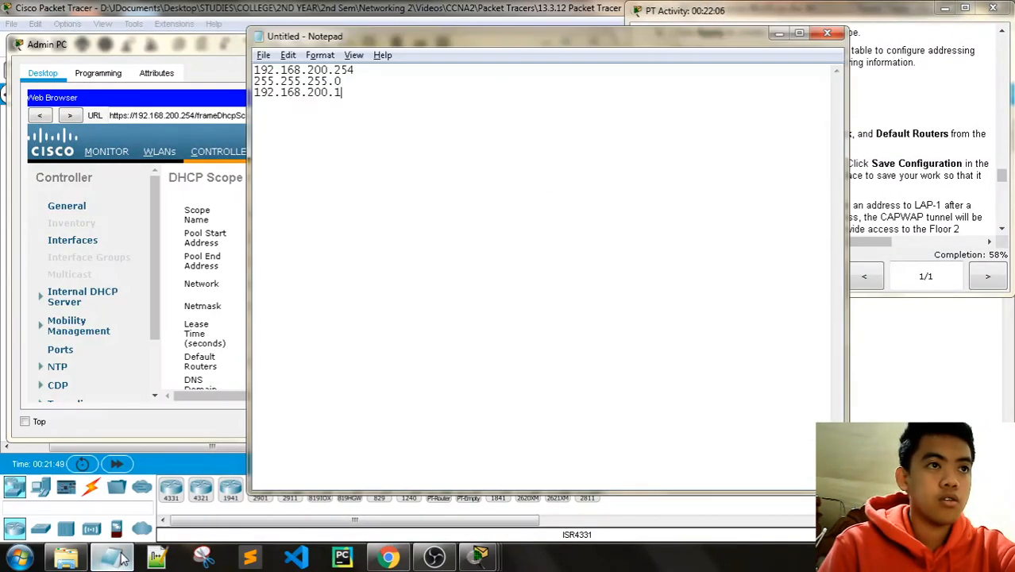
{"action": "left_click", "coordinate": [119, 557]}
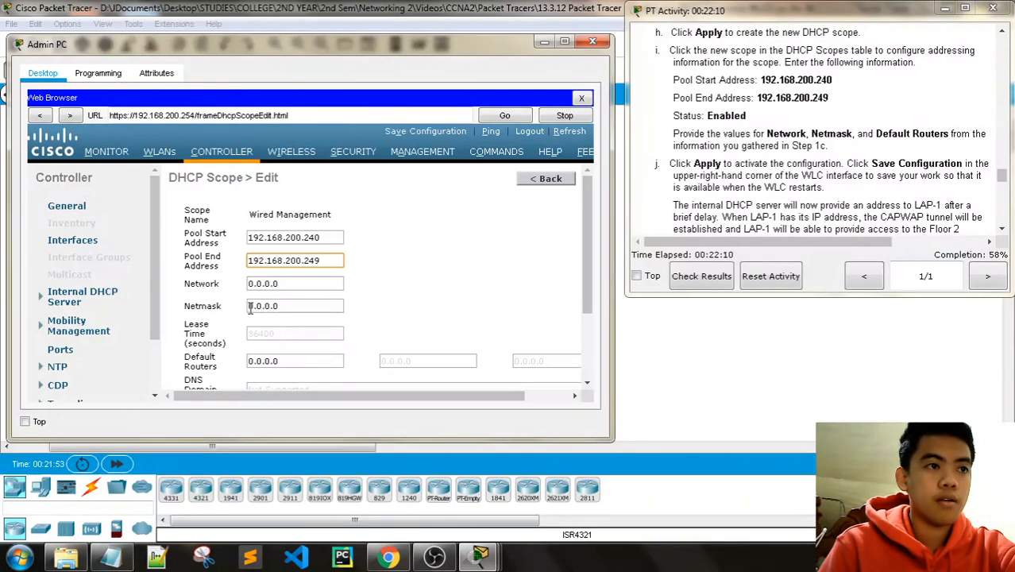
{"action": "scroll", "coordinate": [278, 282], "scroll_direction": "down", "scroll_amount": 1}
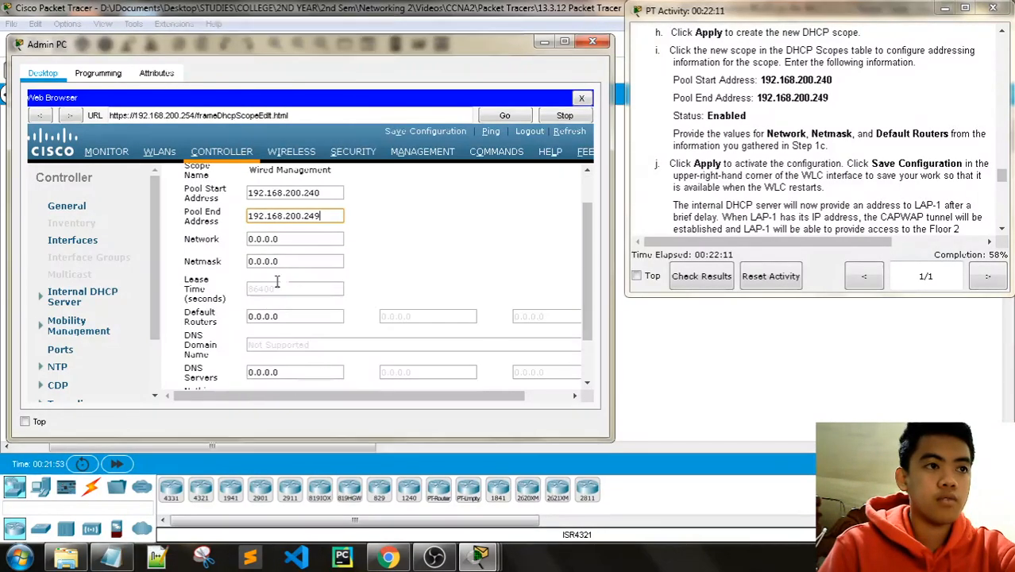
{"action": "left_click_drag", "start_coordinate": [304, 219], "coordinate": [232, 220]}
{"action": "key", "text": "ctrl+c"}
{"action": "triple_click", "coordinate": [298, 238]}
{"action": "key", "text": "ctrl+v"}
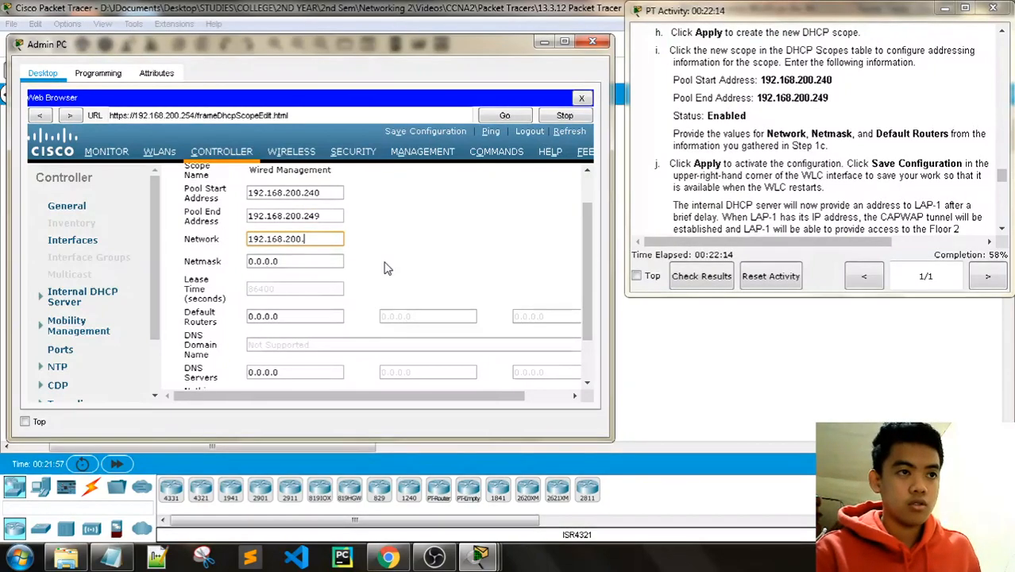
{"action": "type", "text": "0"}
{"action": "left_click_drag", "start_coordinate": [310, 268], "coordinate": [189, 267]}
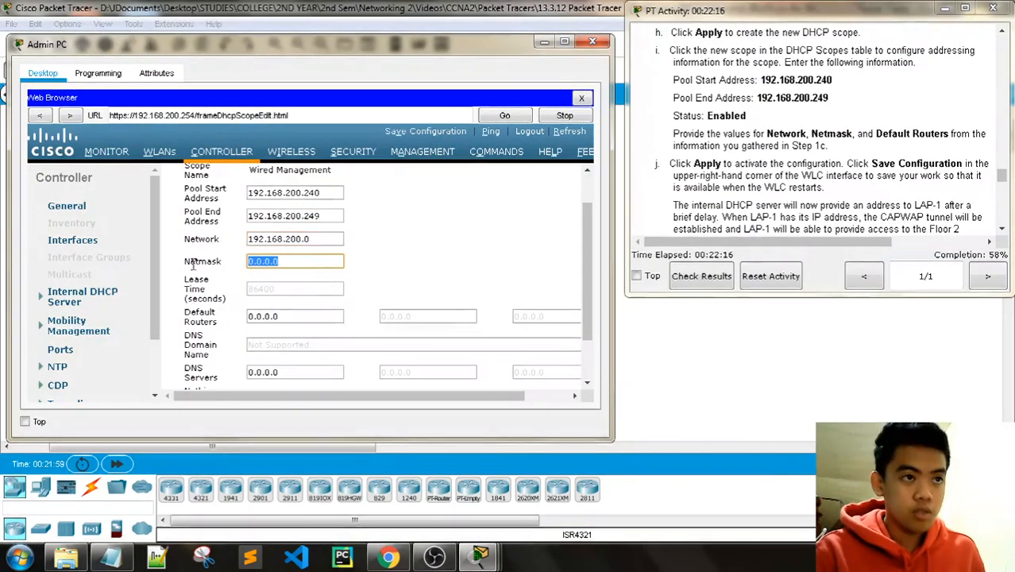
{"action": "type", "text": "255.255.25"}
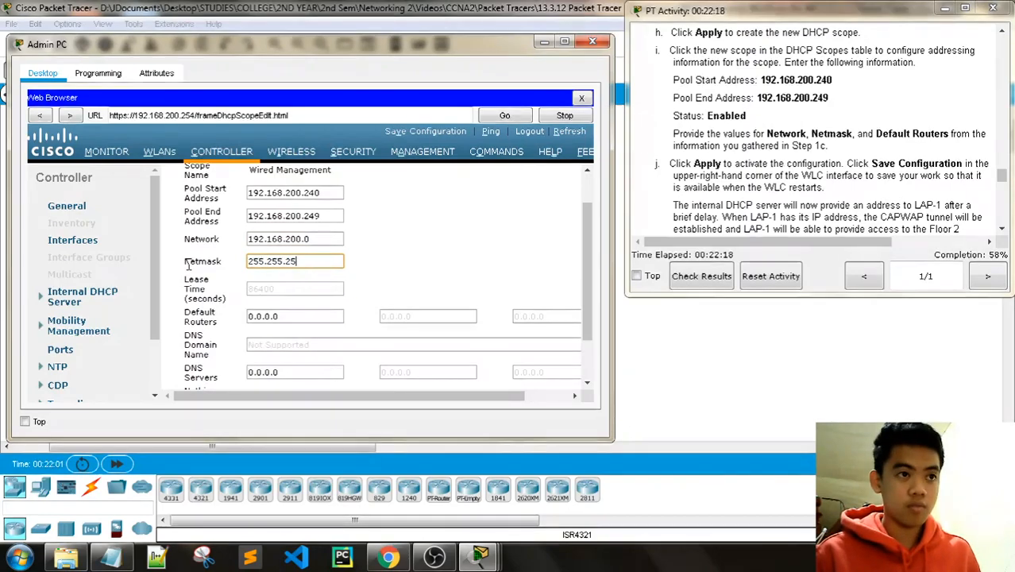
{"action": "type", "text": "5.0"}
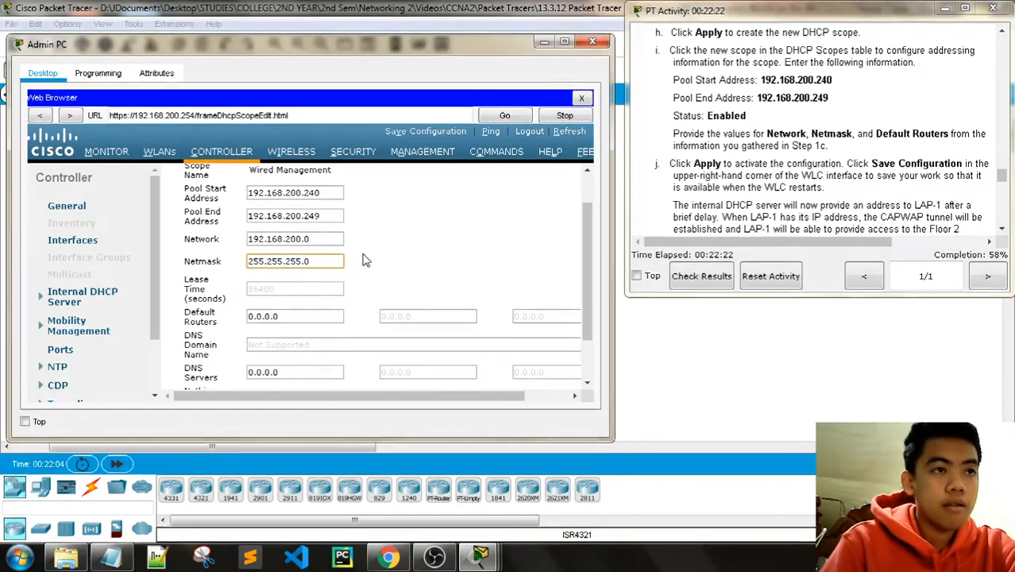
Step: Scroll further down the scope form and show the recorded addresses in Notepad
{"action": "scroll", "coordinate": [363, 260], "scroll_direction": "down", "scroll_amount": 1}
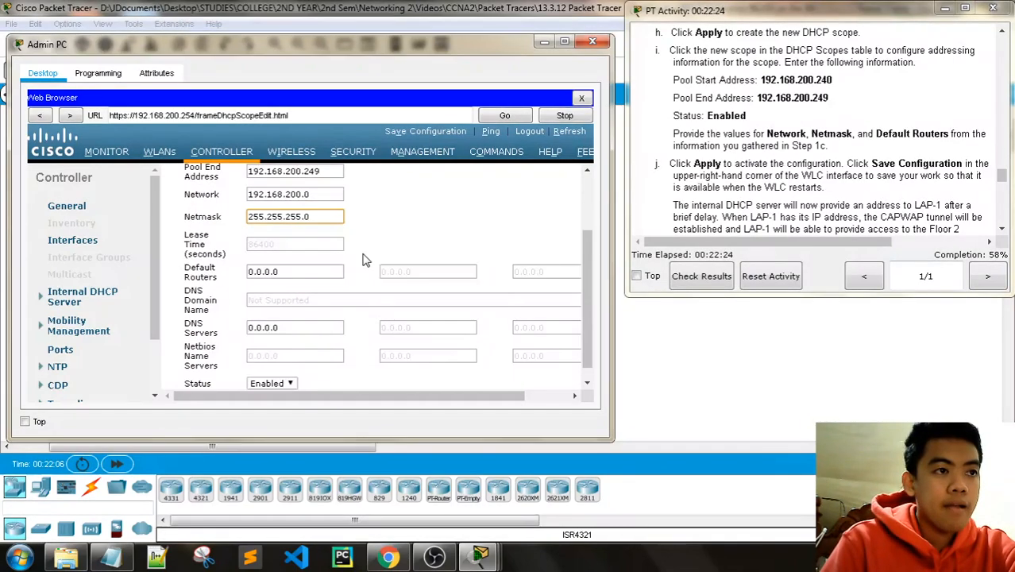
{"action": "scroll", "coordinate": [364, 260], "scroll_direction": "down", "scroll_amount": 1}
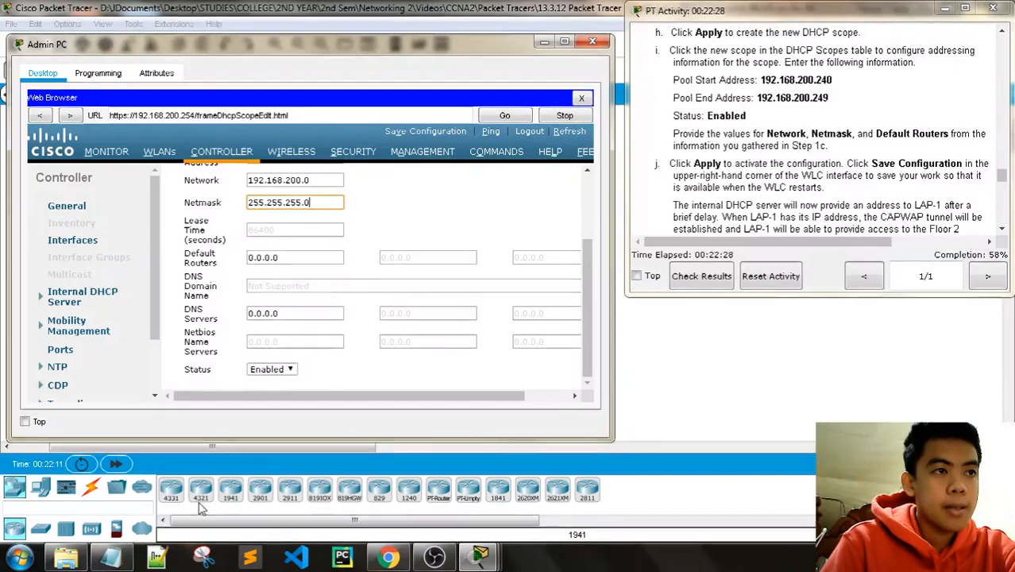
{"action": "left_click_drag", "start_coordinate": [365, 397], "coordinate": [267, 392]}
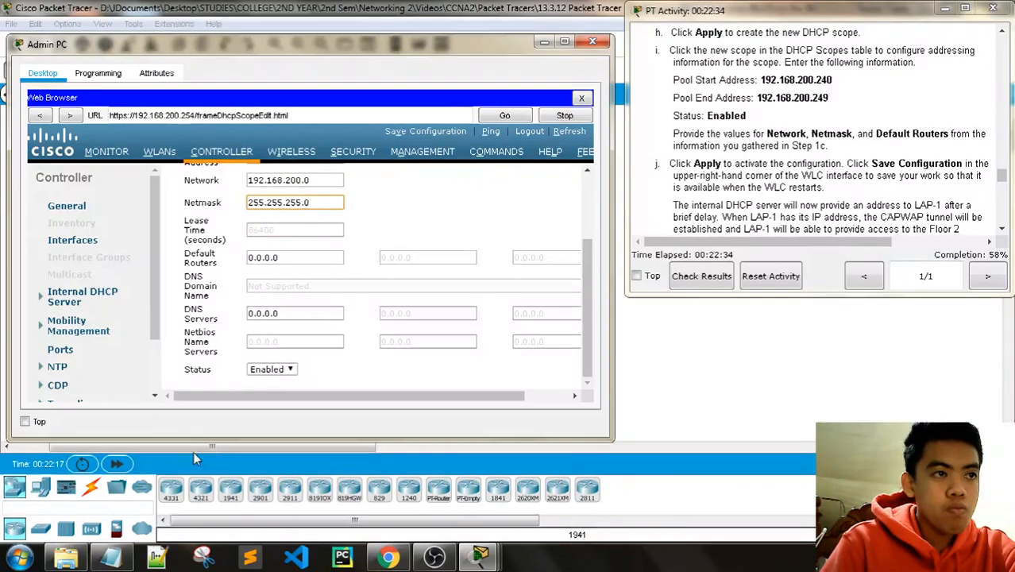
{"action": "left_click", "coordinate": [127, 561]}
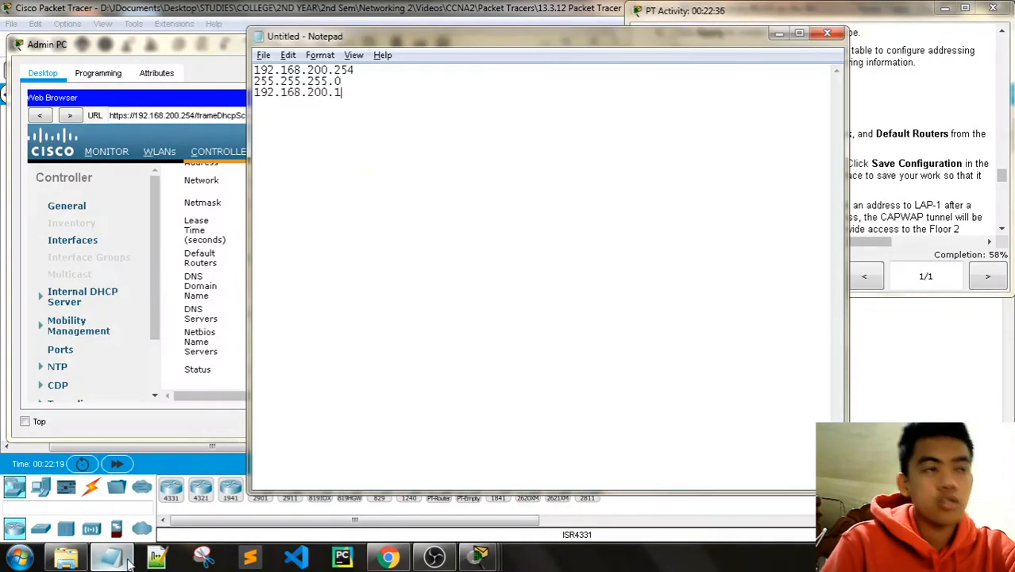
Step: Enter 192.168.200.1 as the scope's first Default Router, using the gateway from Notepad
{"action": "left_click", "coordinate": [128, 561]}
{"action": "scroll", "coordinate": [774, 191], "scroll_direction": "up", "scroll_amount": 5}
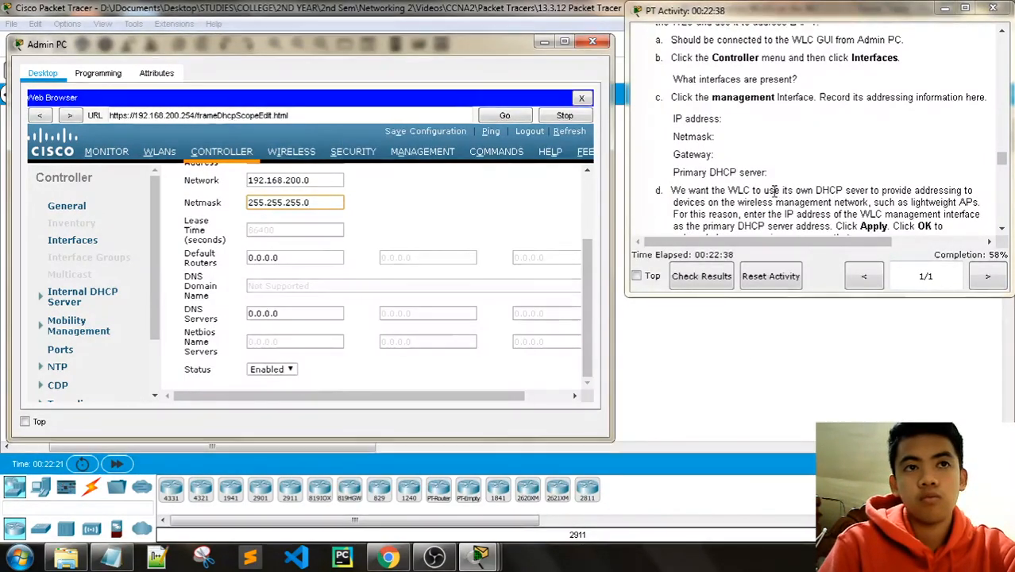
{"action": "scroll", "coordinate": [775, 190], "scroll_direction": "down", "scroll_amount": 5}
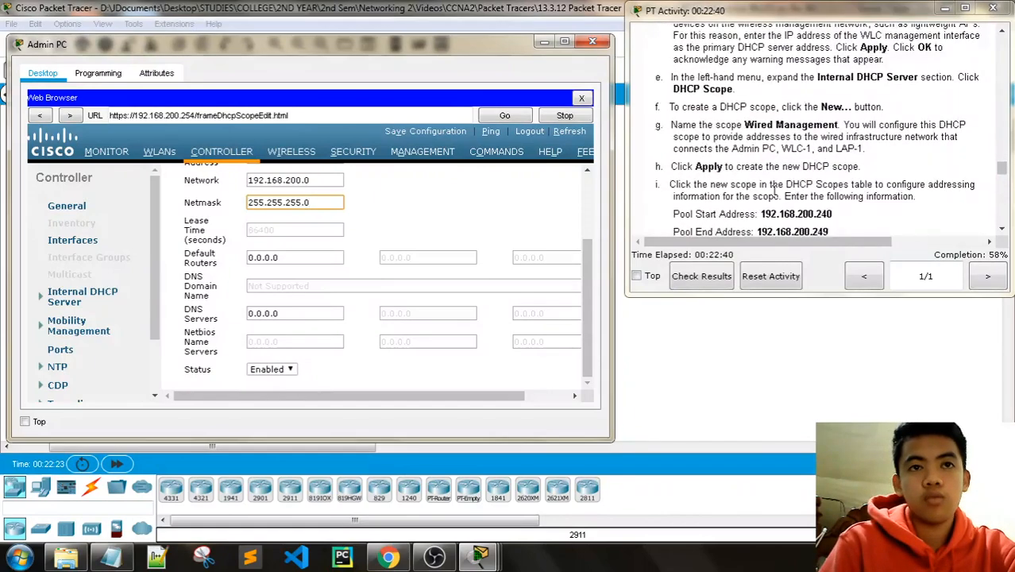
{"action": "scroll", "coordinate": [775, 190], "scroll_direction": "down", "scroll_amount": 1}
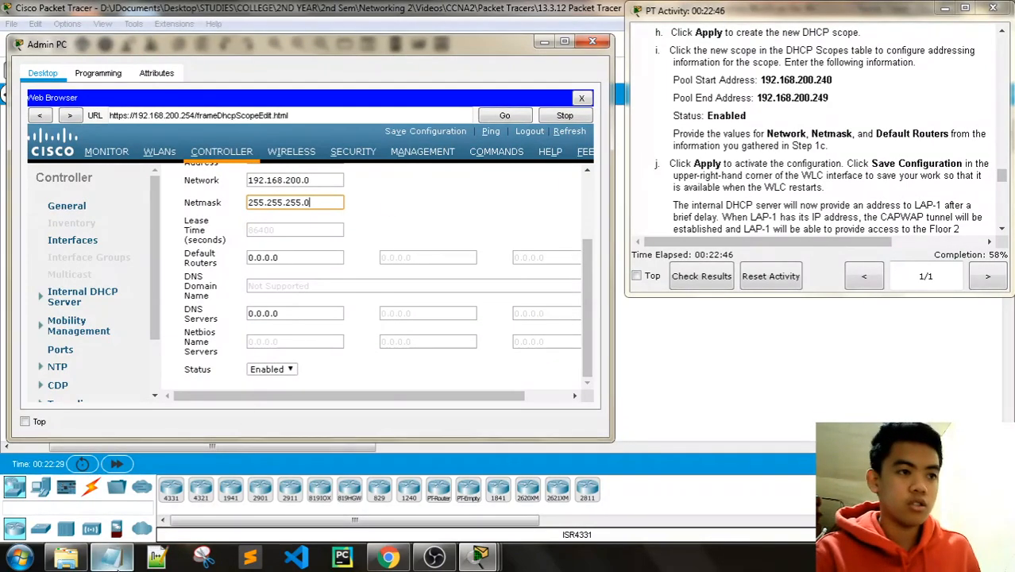
{"action": "left_click", "coordinate": [111, 558]}
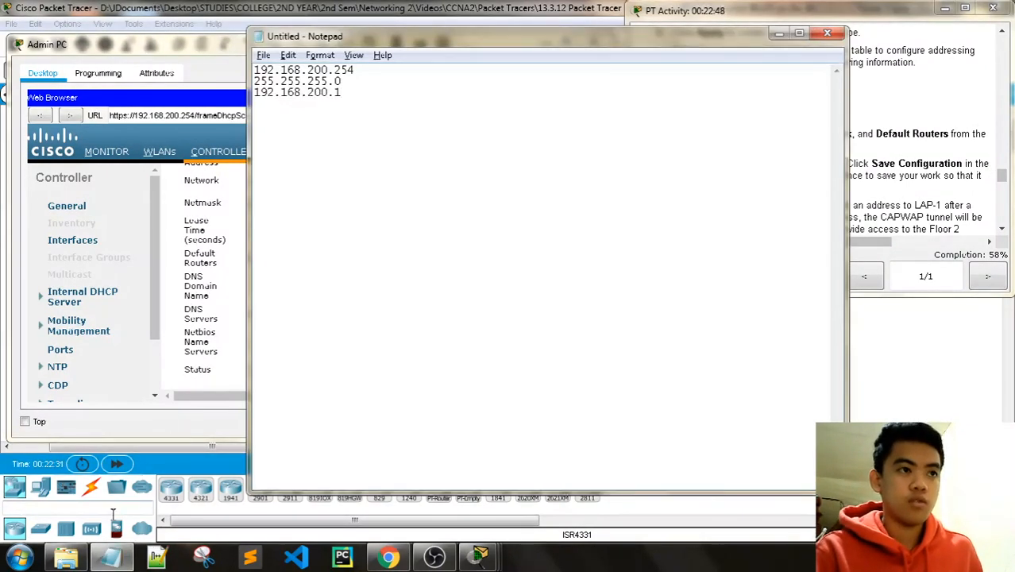
{"action": "left_click", "coordinate": [115, 561]}
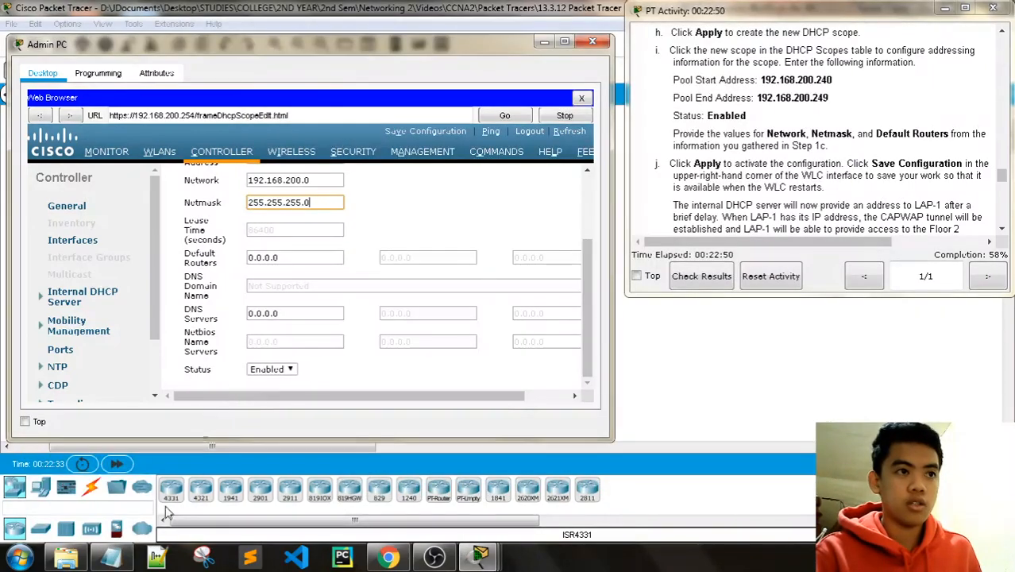
{"action": "left_click_drag", "start_coordinate": [282, 258], "coordinate": [234, 259]}
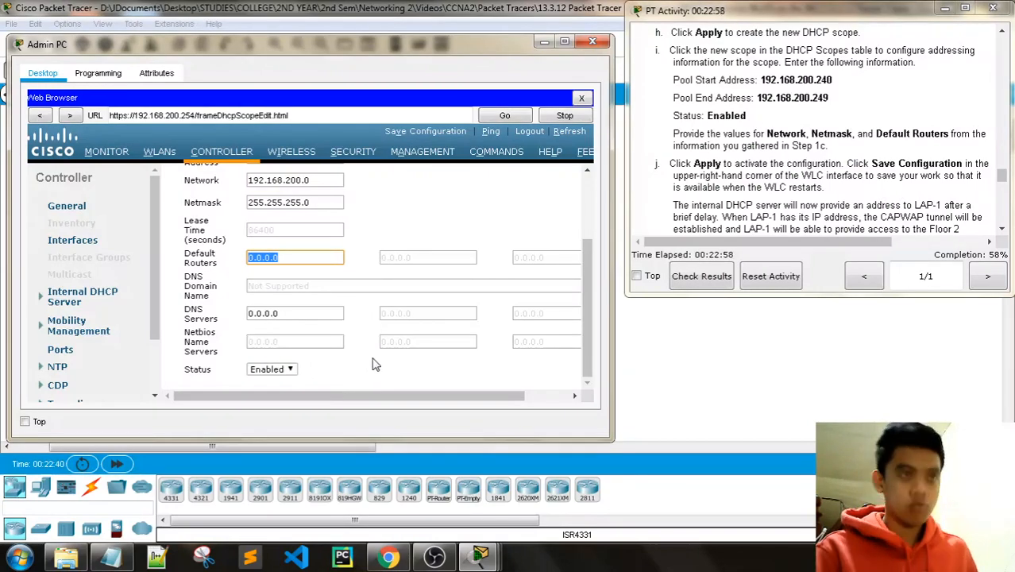
{"action": "type", "text": "192.168"}
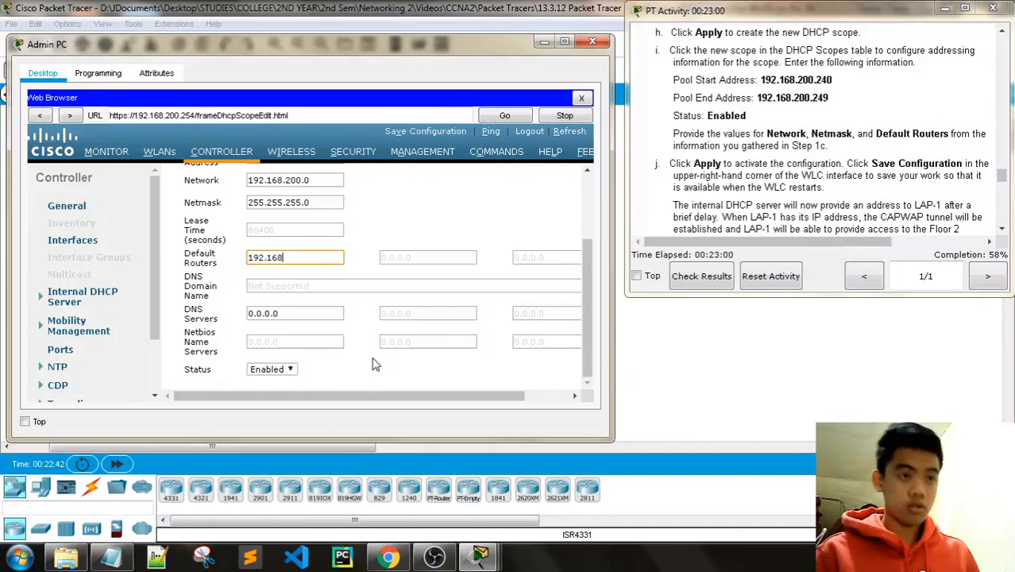
{"action": "type", "text": ".200.1"}
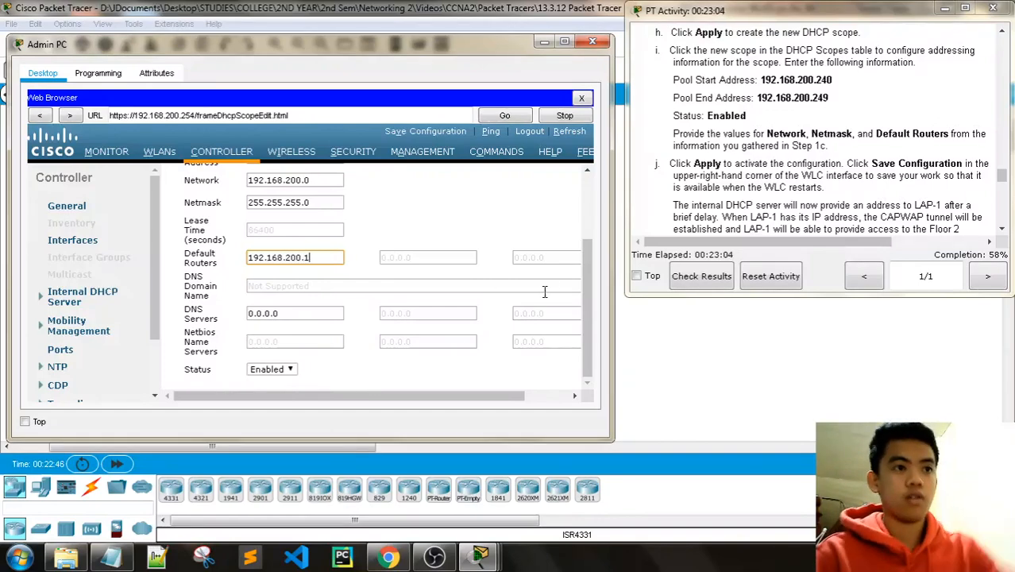
{"action": "left_click", "coordinate": [466, 258]}
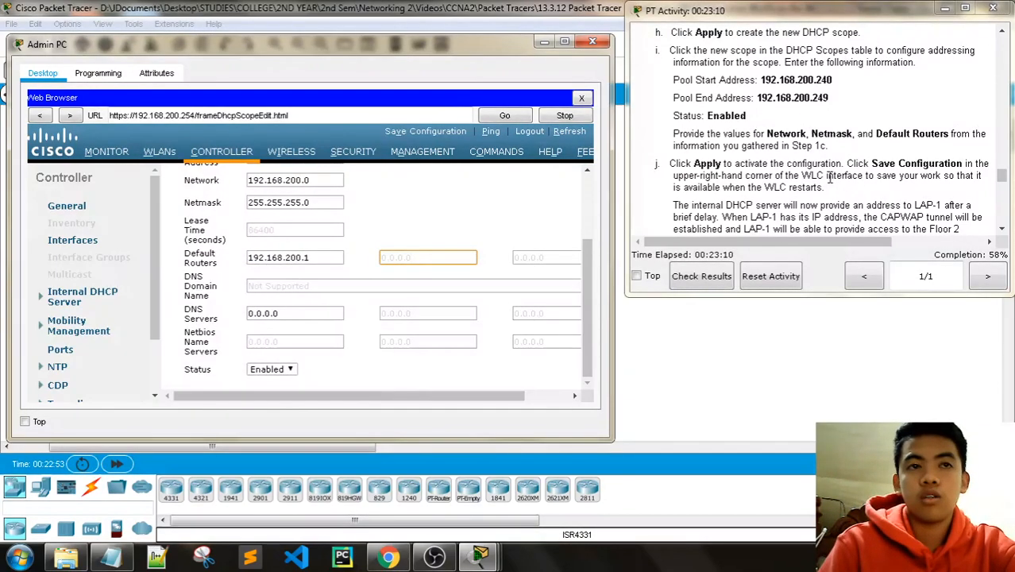
{"action": "scroll", "coordinate": [830, 177], "scroll_direction": "down", "scroll_amount": 1}
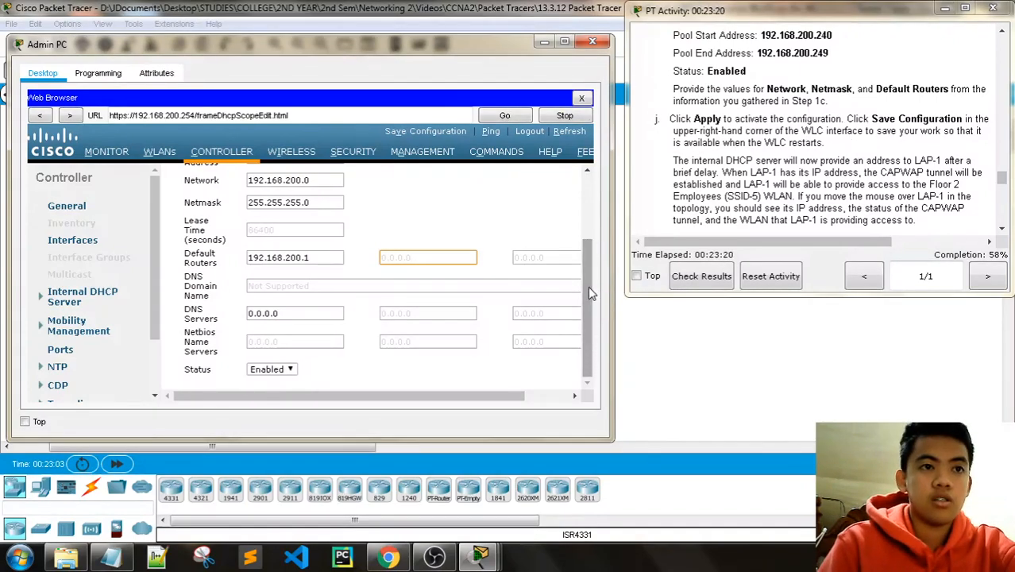
Step: Apply the Wired Management DHCP scope with its 192.168.200.240–192.168.200.249 pool
{"action": "left_click_drag", "start_coordinate": [590, 288], "coordinate": [584, 162]}
{"action": "left_click_drag", "start_coordinate": [461, 397], "coordinate": [592, 381]}
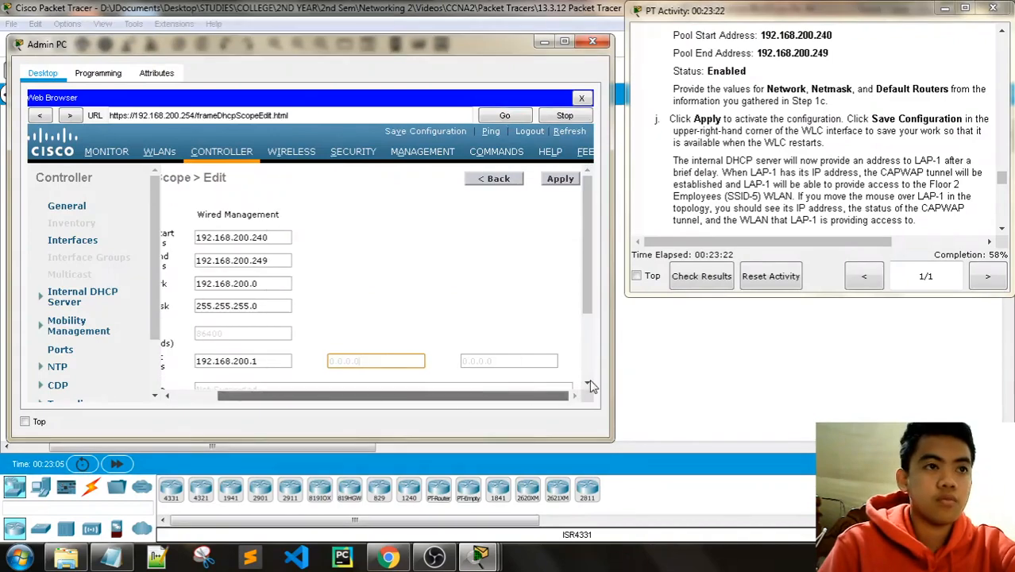
{"action": "left_click", "coordinate": [569, 178]}
{"action": "left_click", "coordinate": [567, 180]}
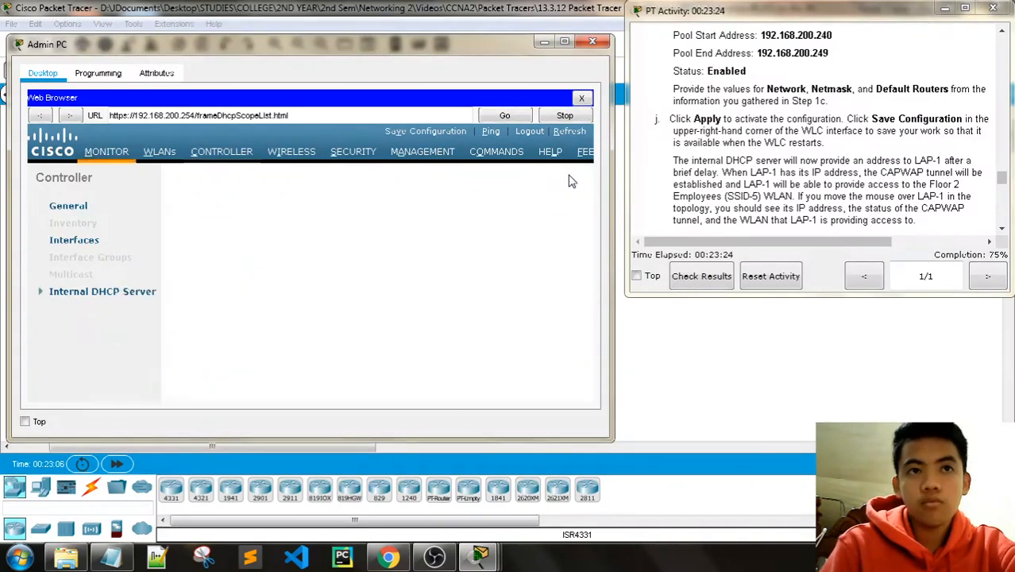
Step: Save the WLC-1 controller configuration, confirming the save and its success alert
{"action": "left_click", "coordinate": [418, 130]}
{"action": "left_click", "coordinate": [400, 265]}
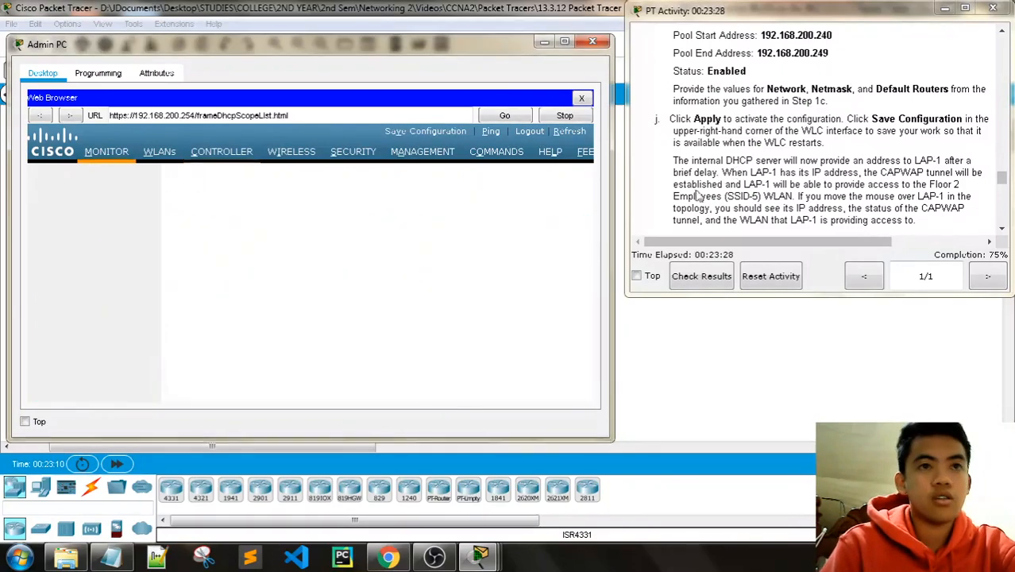
{"action": "left_click", "coordinate": [397, 265]}
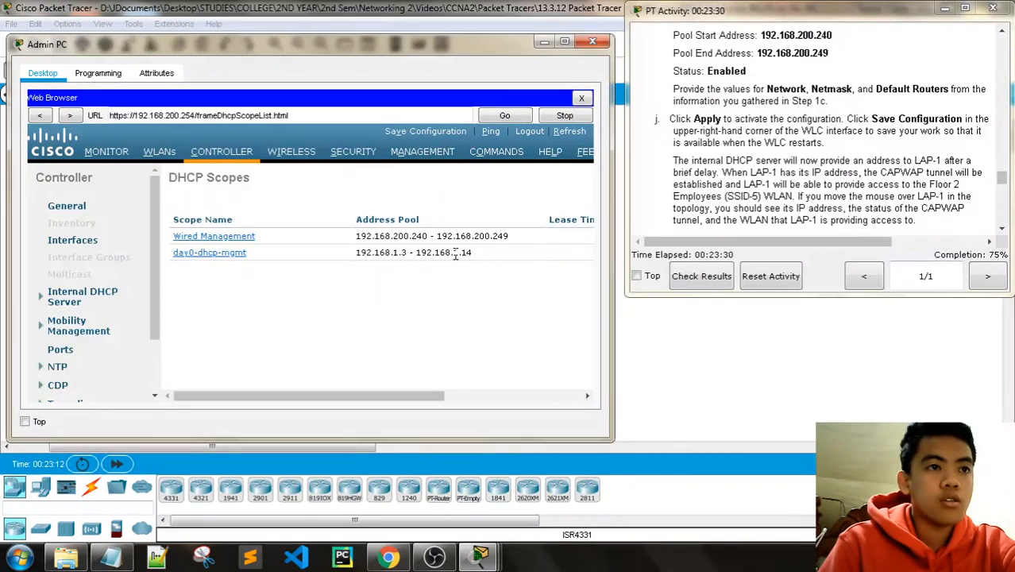
{"action": "scroll", "coordinate": [782, 156], "scroll_direction": "down", "scroll_amount": 1}
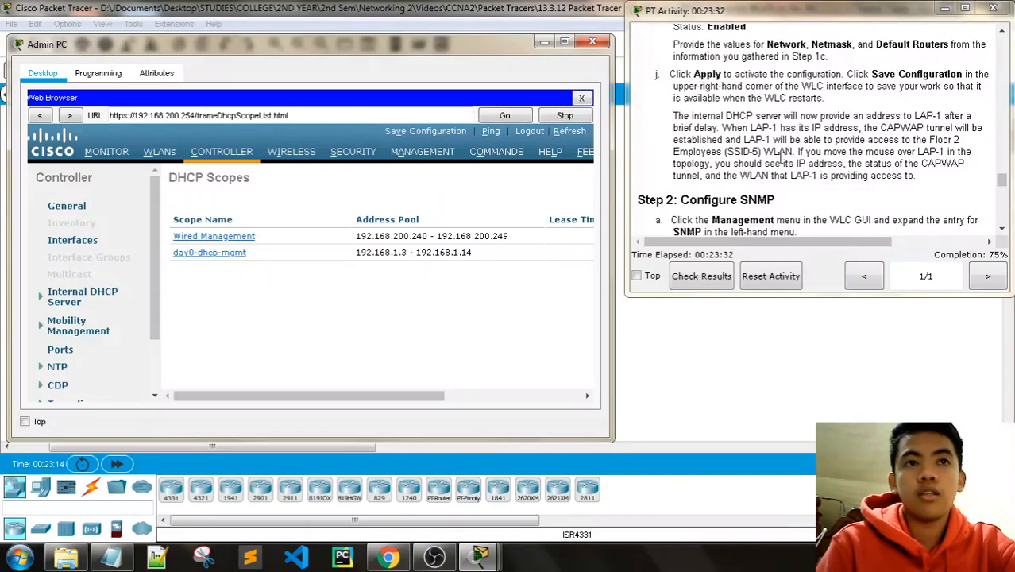
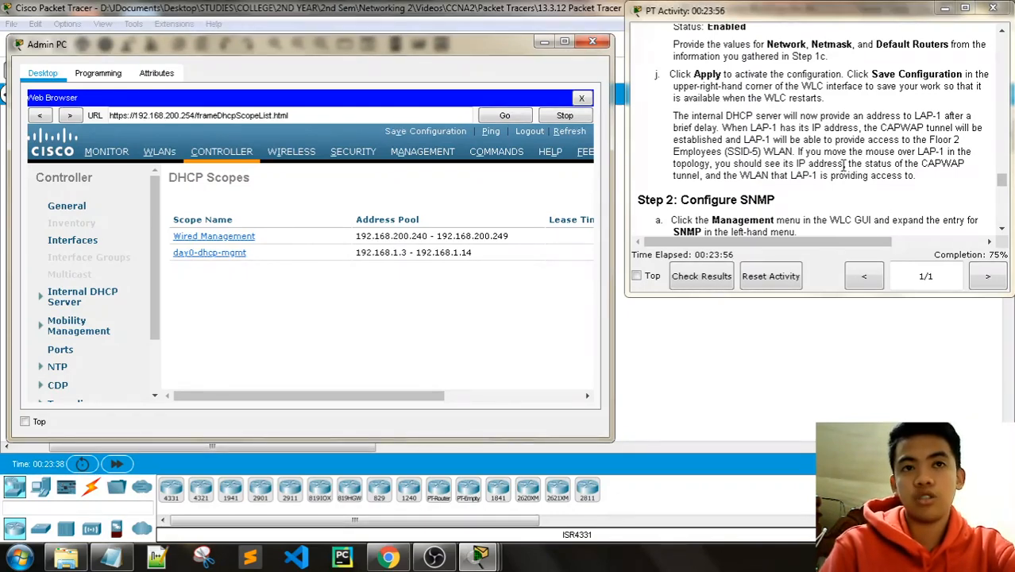
Step: Close the Admin PC browser window so the R-1, SW-1, WLC-1 and LAP-1 topology is in front
{"action": "left_click", "coordinate": [602, 46]}
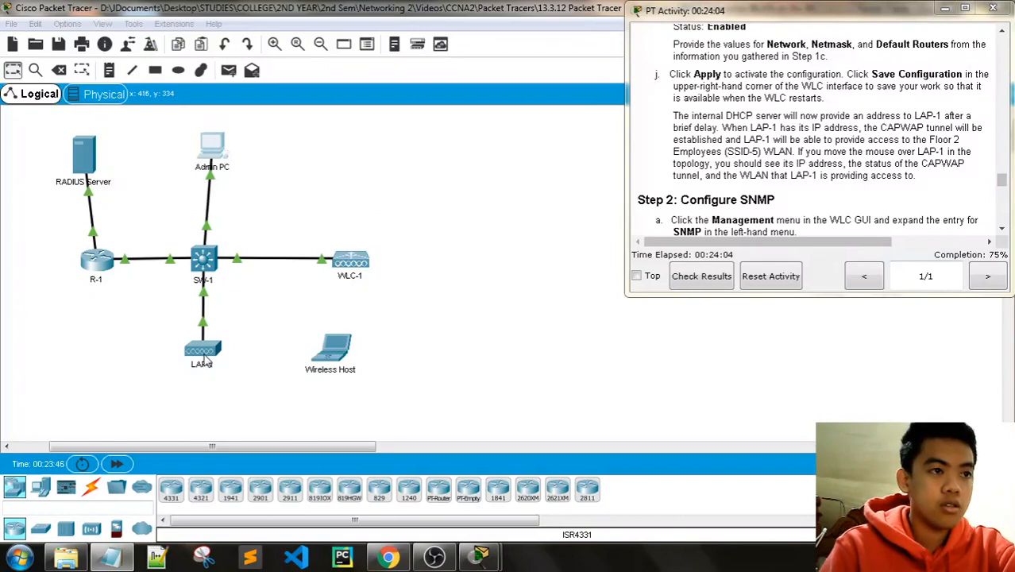
{"action": "left_click", "coordinate": [371, 7]}
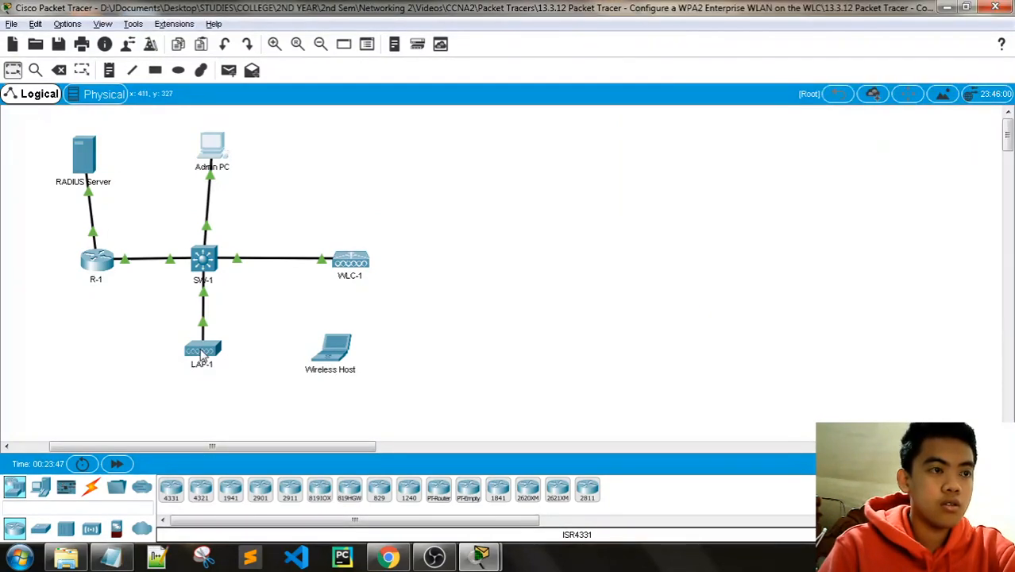
{"action": "mouse_move", "coordinate": [201, 354]}
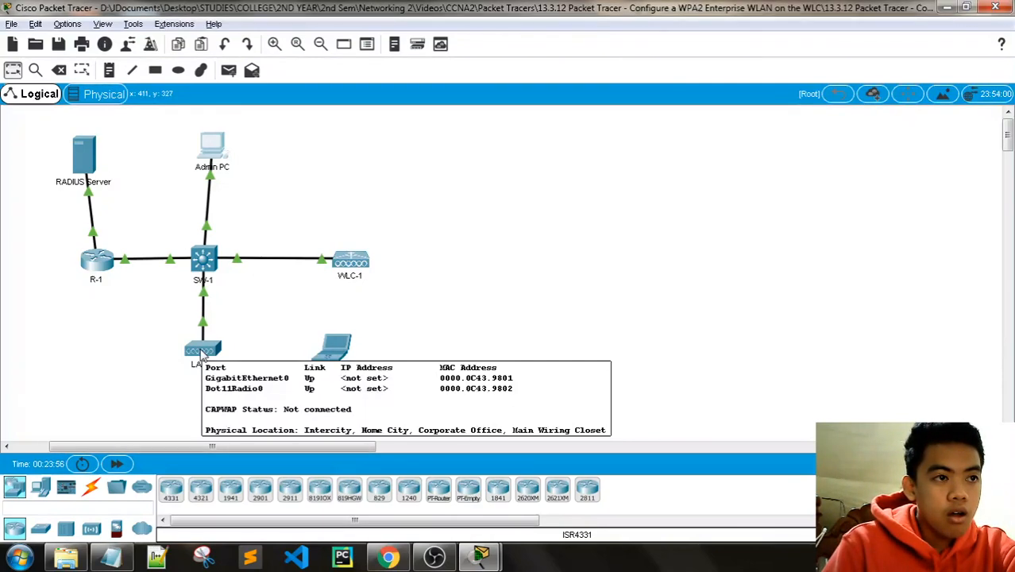
Step: Fast-forward time until LAP-1 joins WLC-1, then show the instructions at Step 2: Configure SNMP
{"action": "left_click", "coordinate": [118, 466]}
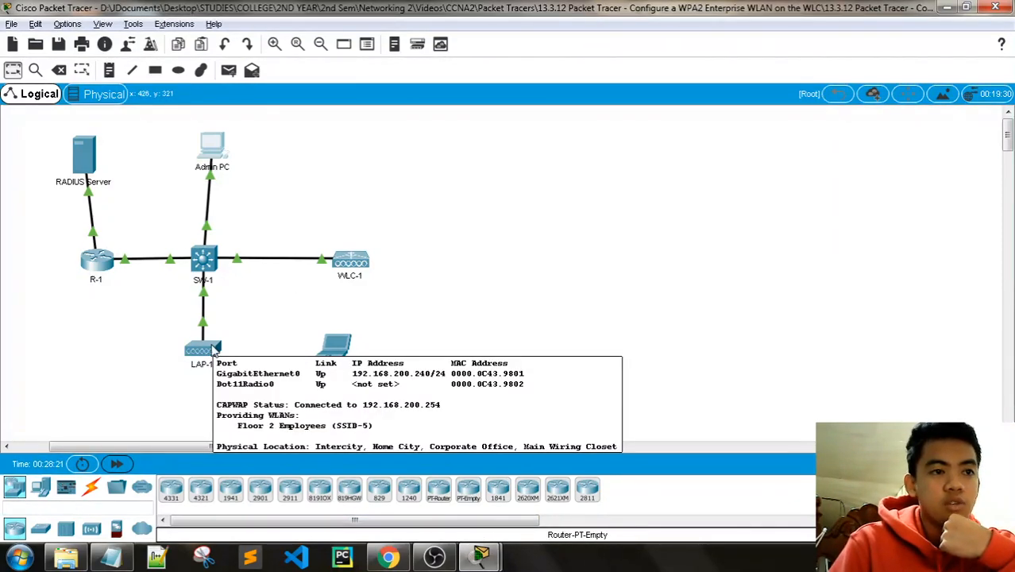
{"action": "mouse_move", "coordinate": [482, 554]}
{"action": "left_click", "coordinate": [443, 480]}
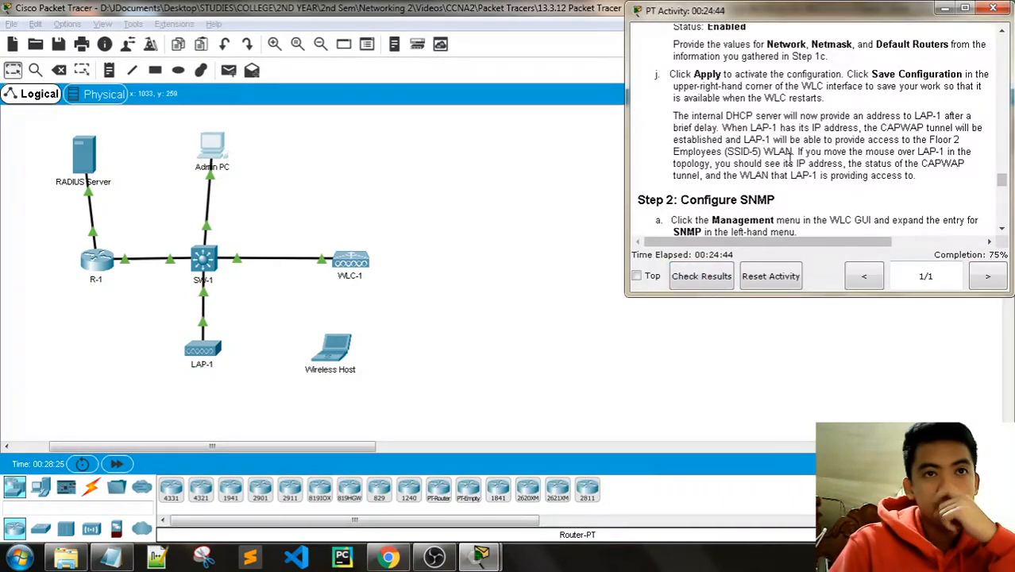
{"action": "scroll", "coordinate": [791, 165], "scroll_direction": "down", "scroll_amount": 1}
{"action": "scroll", "coordinate": [791, 165], "scroll_direction": "down", "scroll_amount": 1}
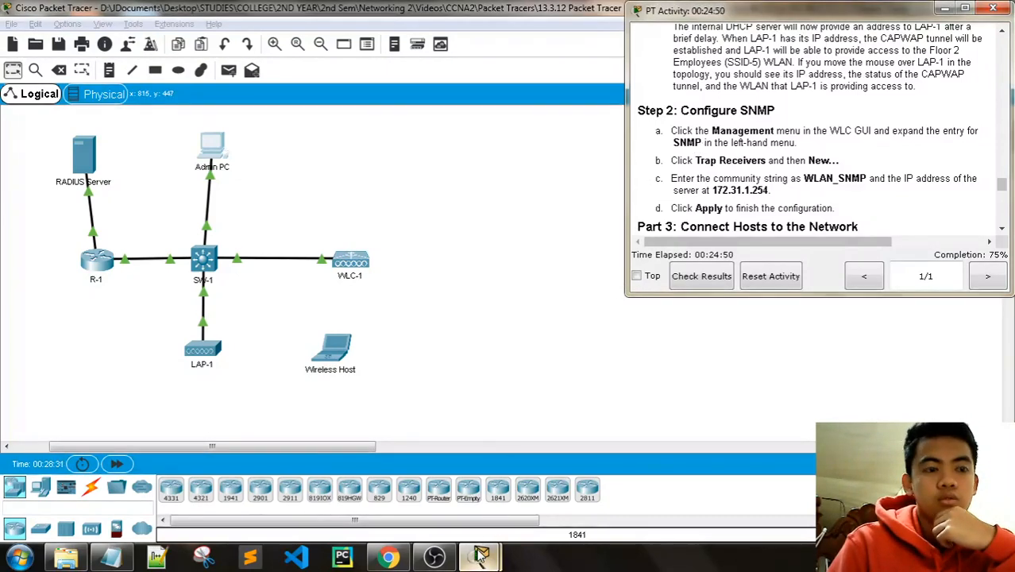
{"action": "mouse_move", "coordinate": [480, 556]}
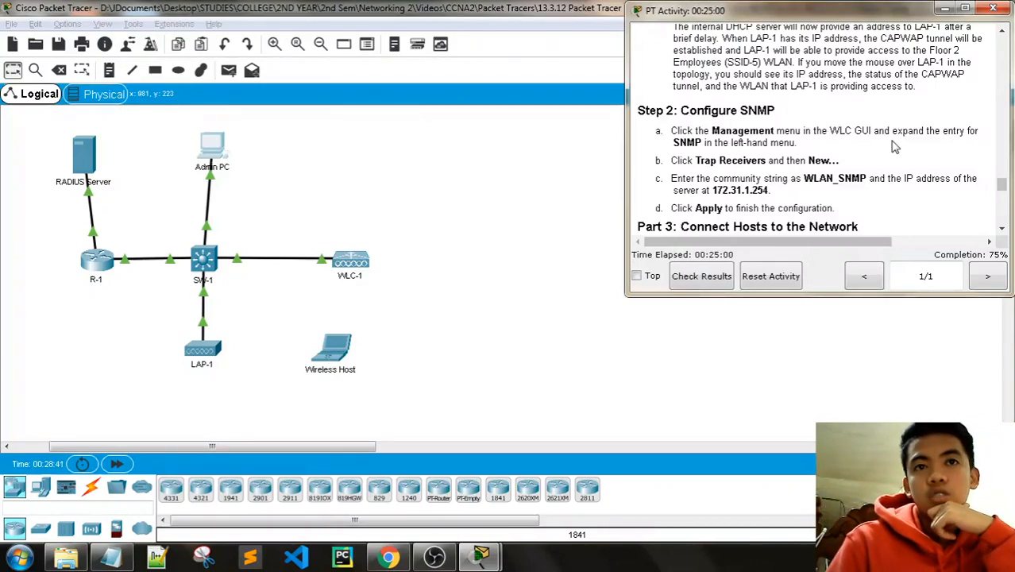
{"action": "scroll", "coordinate": [894, 147], "scroll_direction": "down", "scroll_amount": 1}
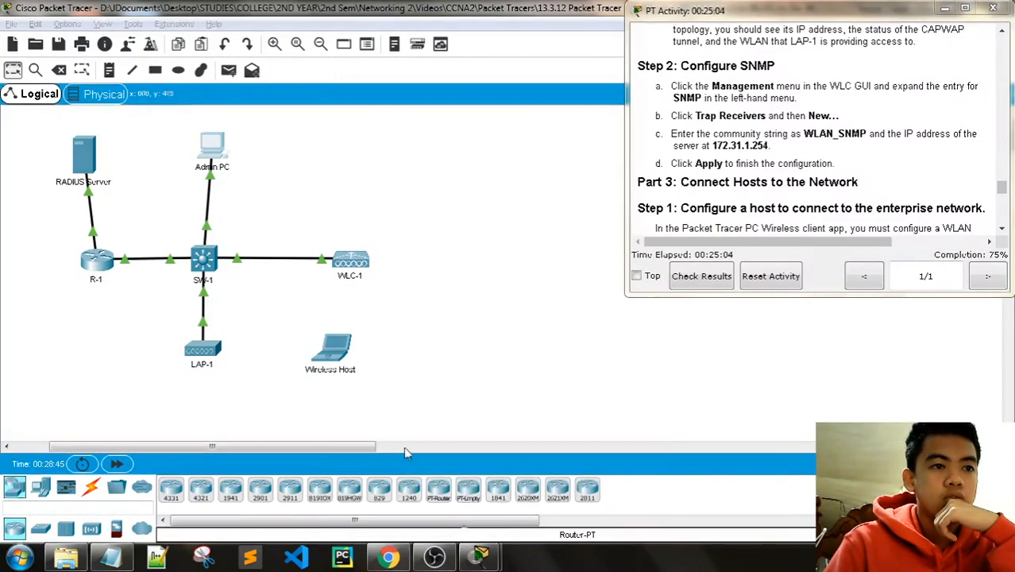
{"action": "left_click", "coordinate": [216, 155]}
{"action": "left_click", "coordinate": [214, 152]}
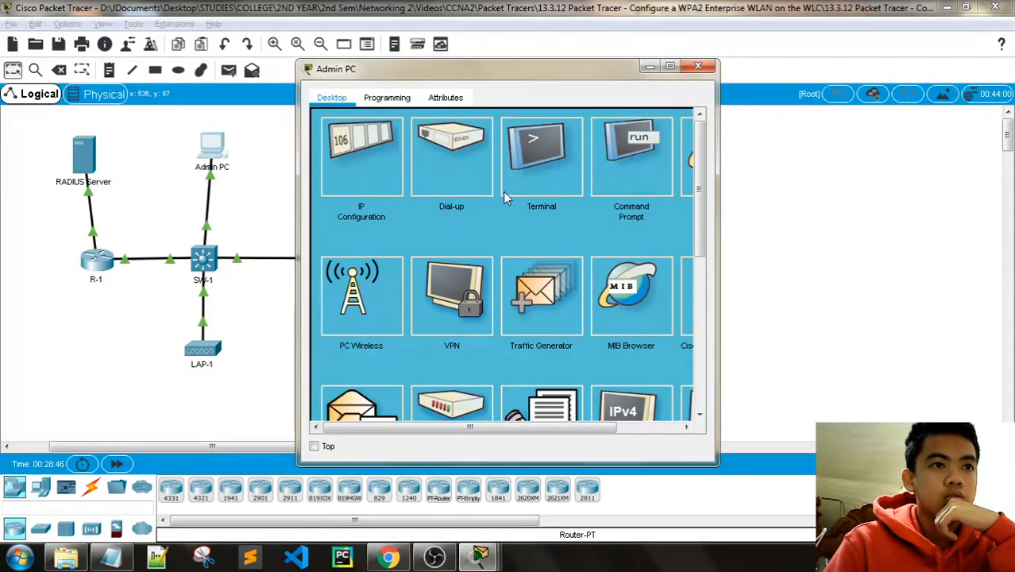
{"action": "left_click", "coordinate": [691, 169]}
{"action": "left_click", "coordinate": [419, 143]}
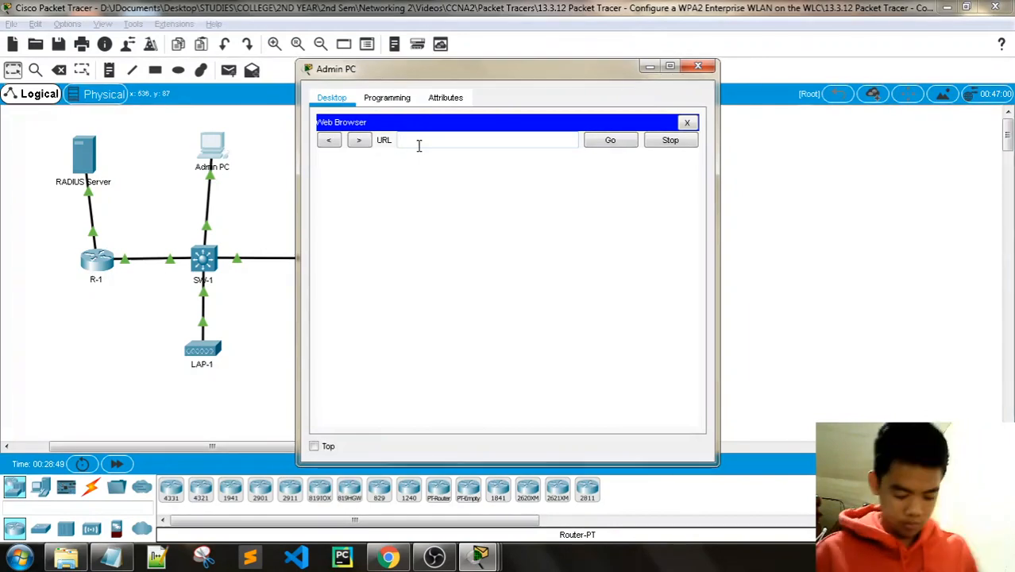
{"action": "type", "text": "192."}
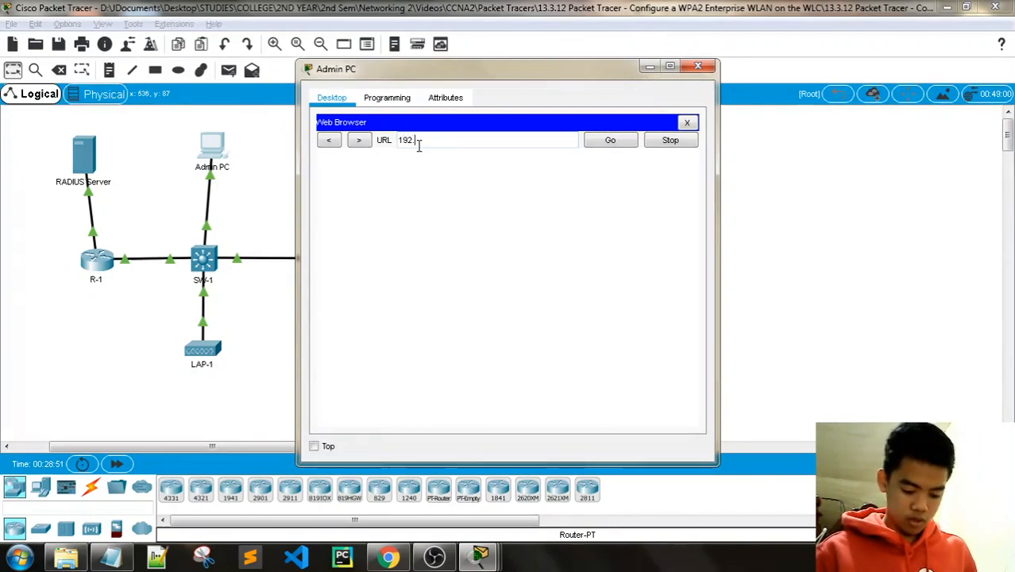
{"action": "type", "text": "168.200."}
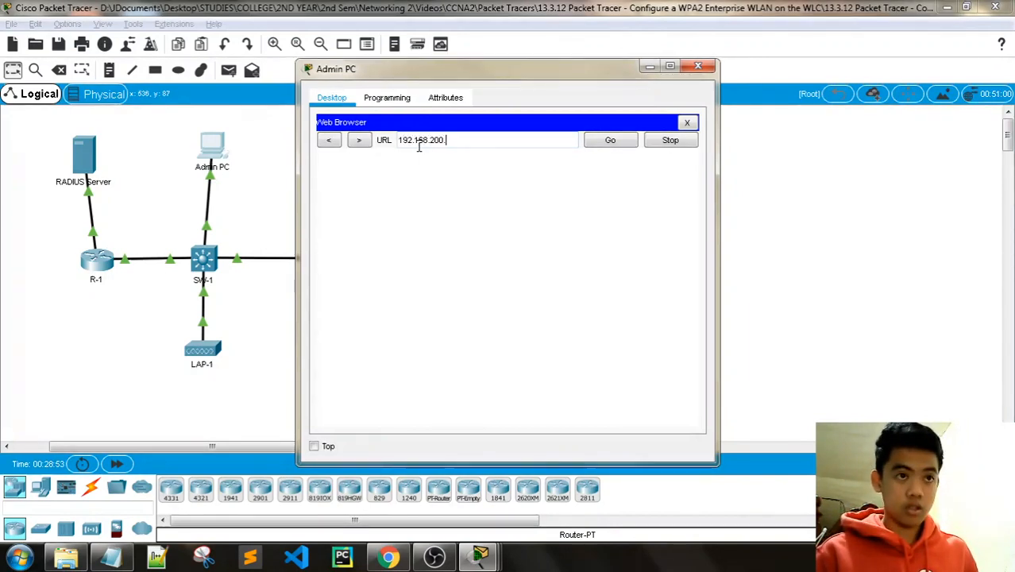
{"action": "type", "text": "254"}
{"action": "key", "text": "Return"}
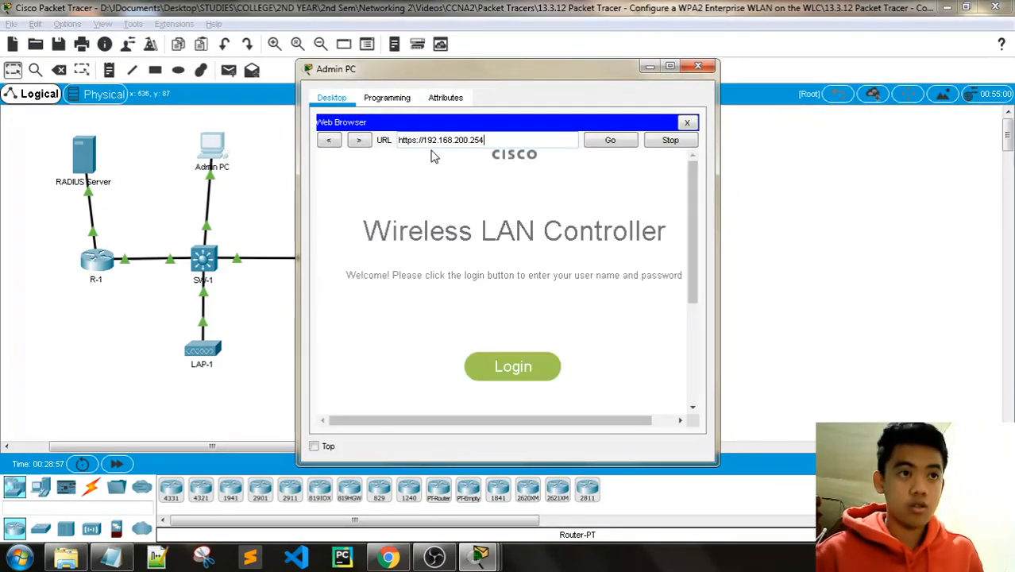
Step: Log in to the WLC with the administrator username and password
{"action": "left_click", "coordinate": [532, 364]}
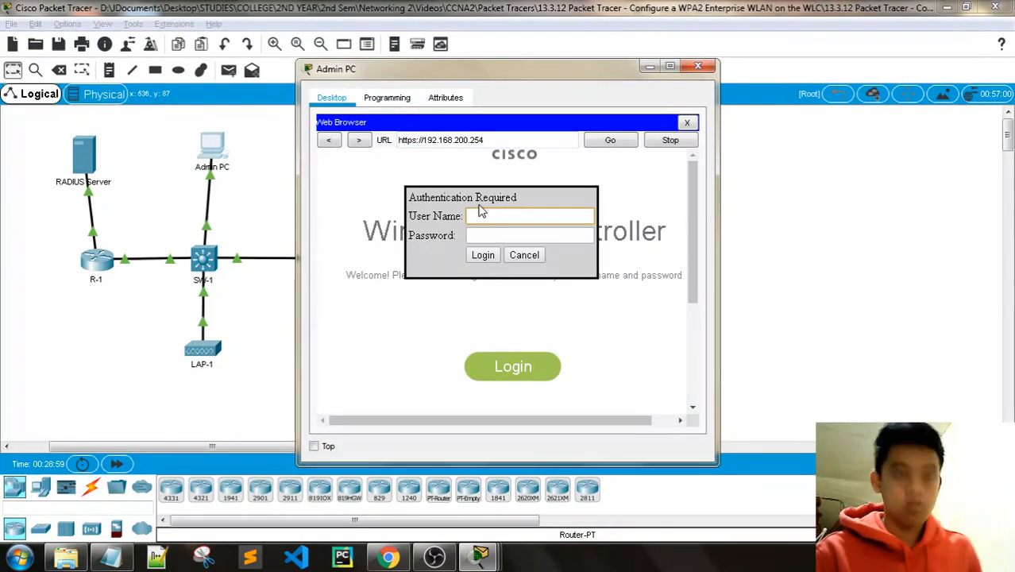
{"action": "type", "text": "admin"}
{"action": "key", "text": "Tab"}
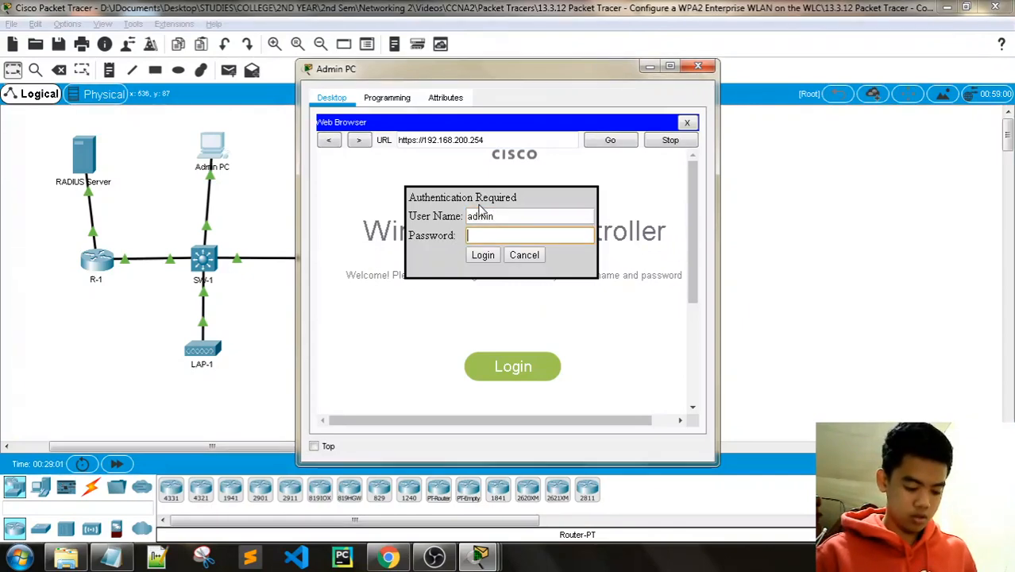
{"action": "type", "text": "Cisco"}
{"action": "key", "text": "Return"}
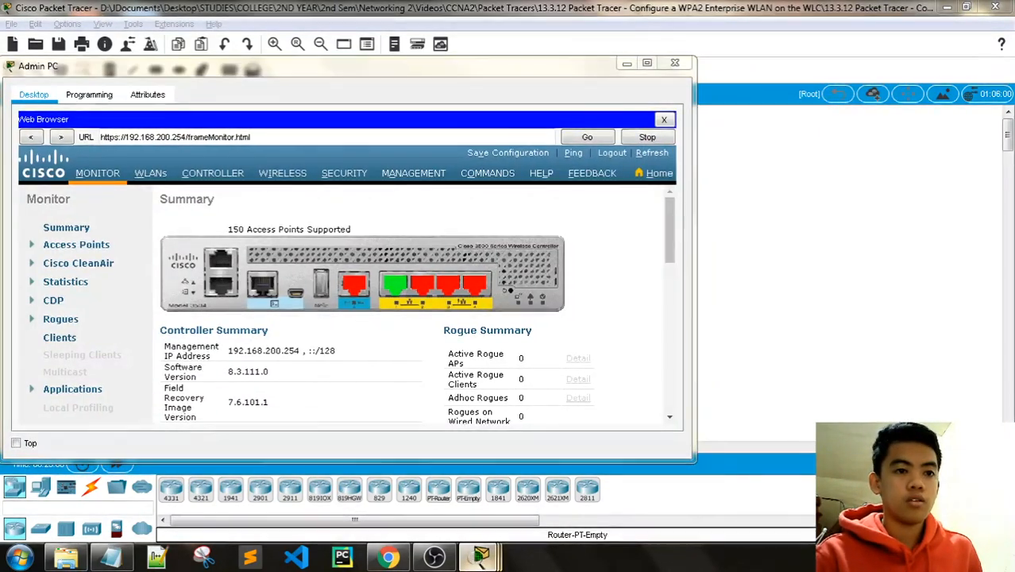
Step: Resize the Admin PC window so it sits beside the activity instructions
{"action": "mouse_move", "coordinate": [482, 556]}
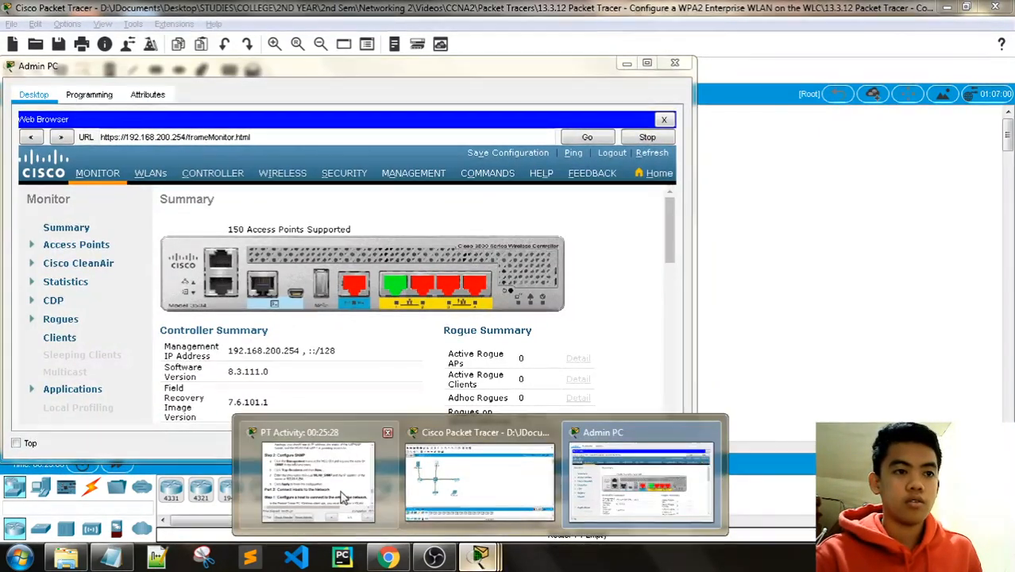
{"action": "left_click", "coordinate": [344, 492]}
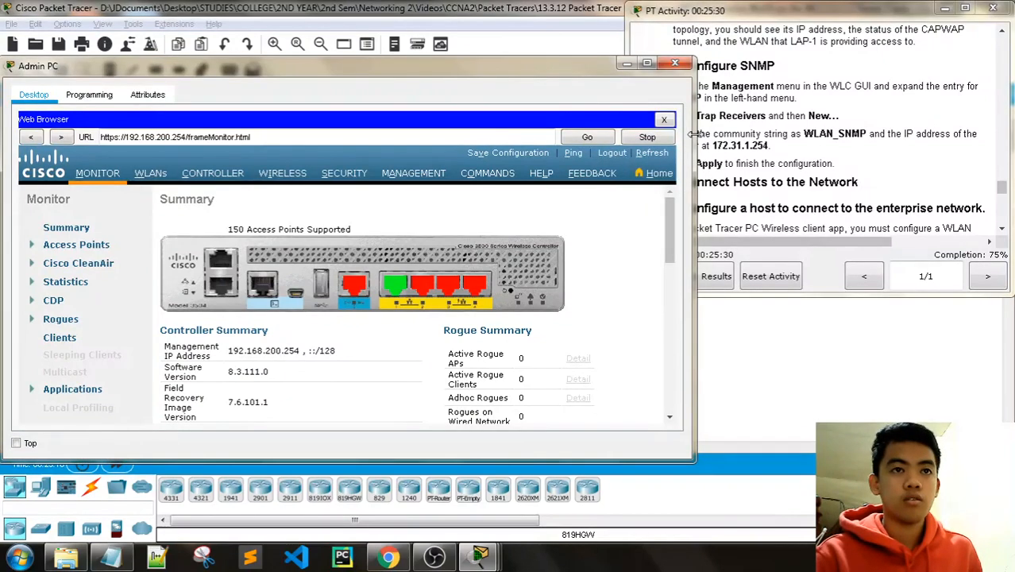
{"action": "left_click_drag", "start_coordinate": [696, 140], "coordinate": [614, 163]}
{"action": "left_click_drag", "start_coordinate": [379, 68], "coordinate": [384, 57]}
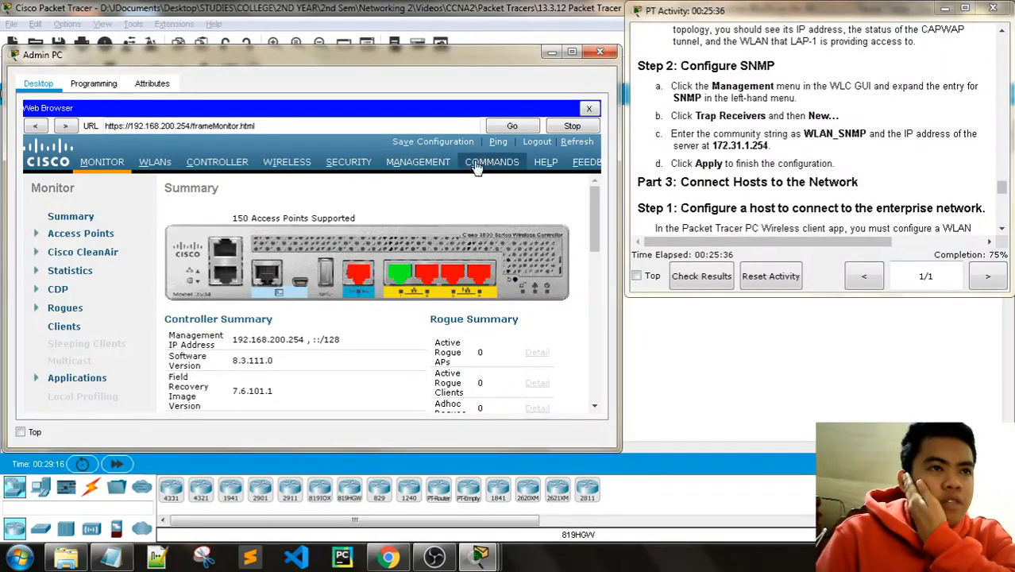
Step: Add and apply SNMP trap receiver WLAN_SNMP at 172.31.1.254 under Management > SNMP > Trap Receivers
{"action": "left_click", "coordinate": [418, 162]}
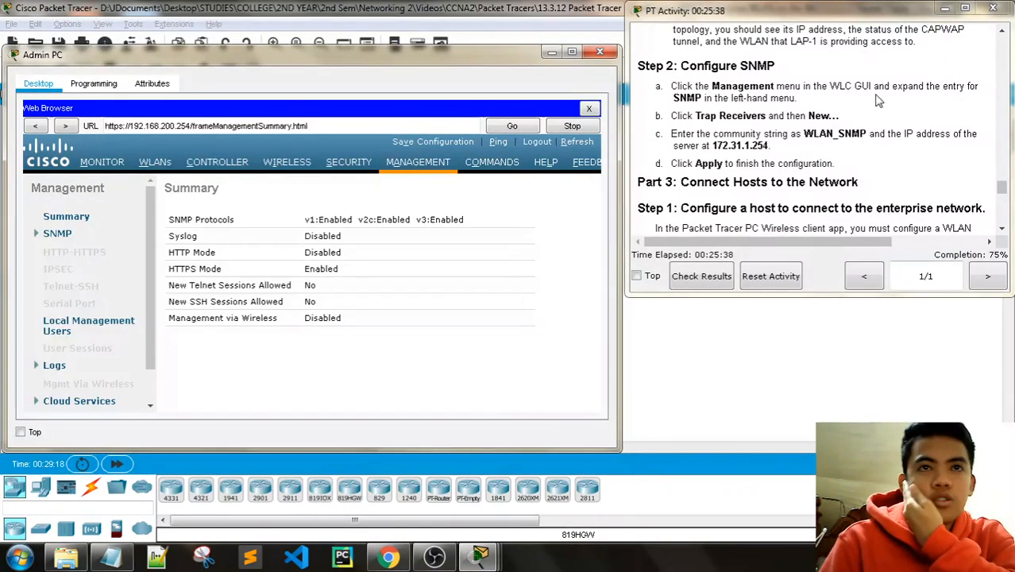
{"action": "left_click", "coordinate": [54, 234]}
{"action": "left_click", "coordinate": [81, 280]}
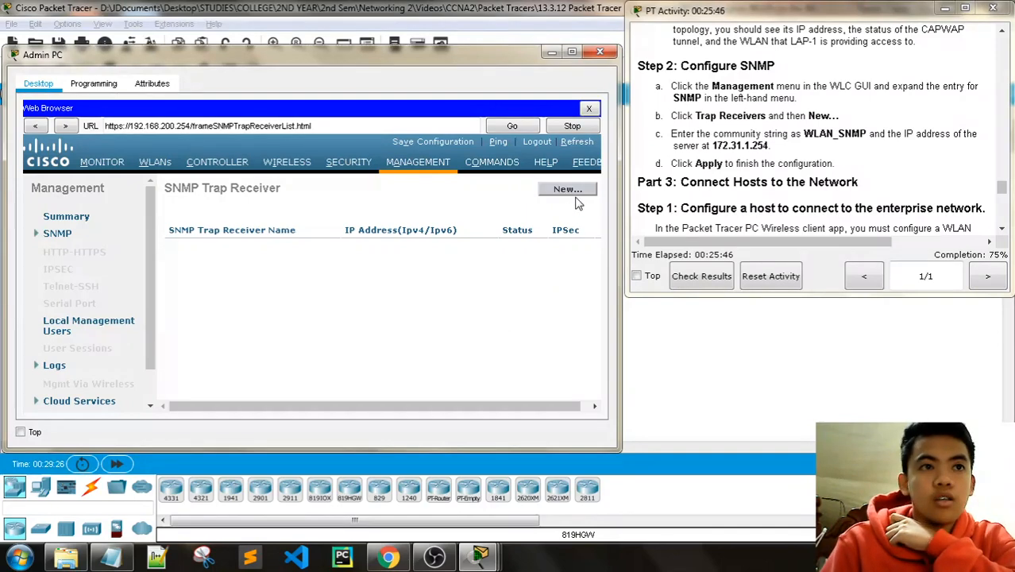
{"action": "left_click", "coordinate": [576, 192]}
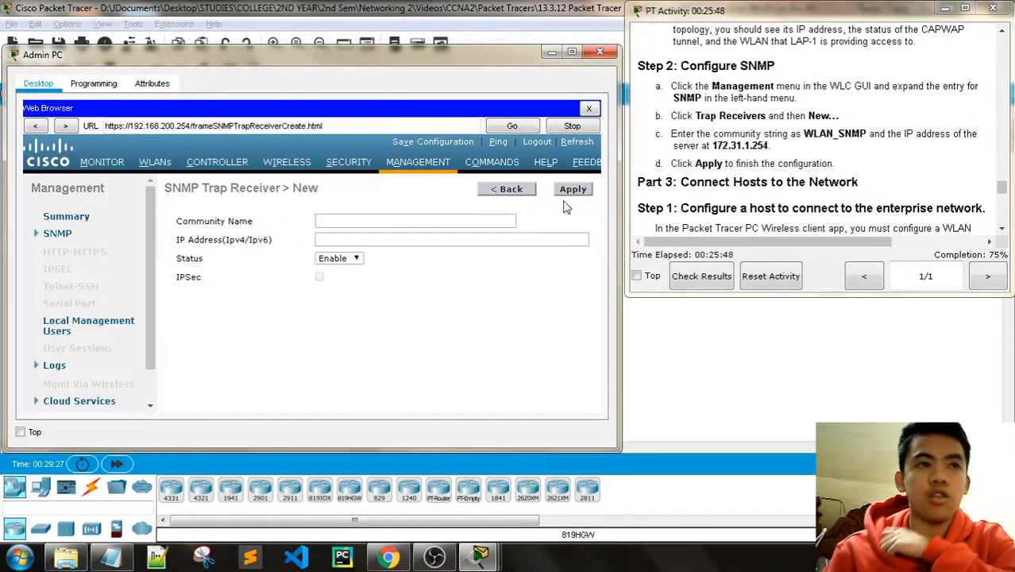
{"action": "left_click", "coordinate": [334, 222]}
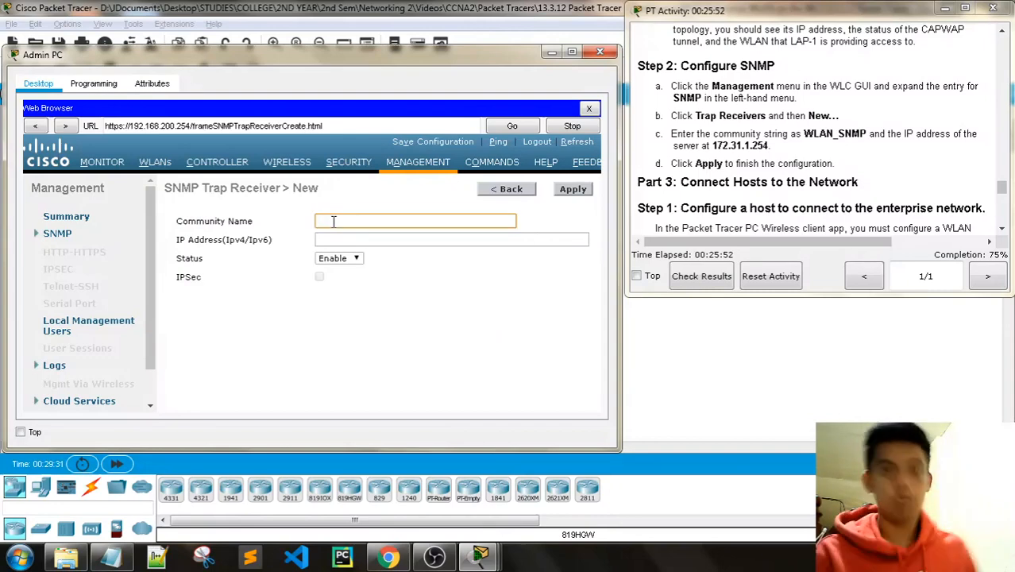
{"action": "type", "text": "WLAN_SNMP"}
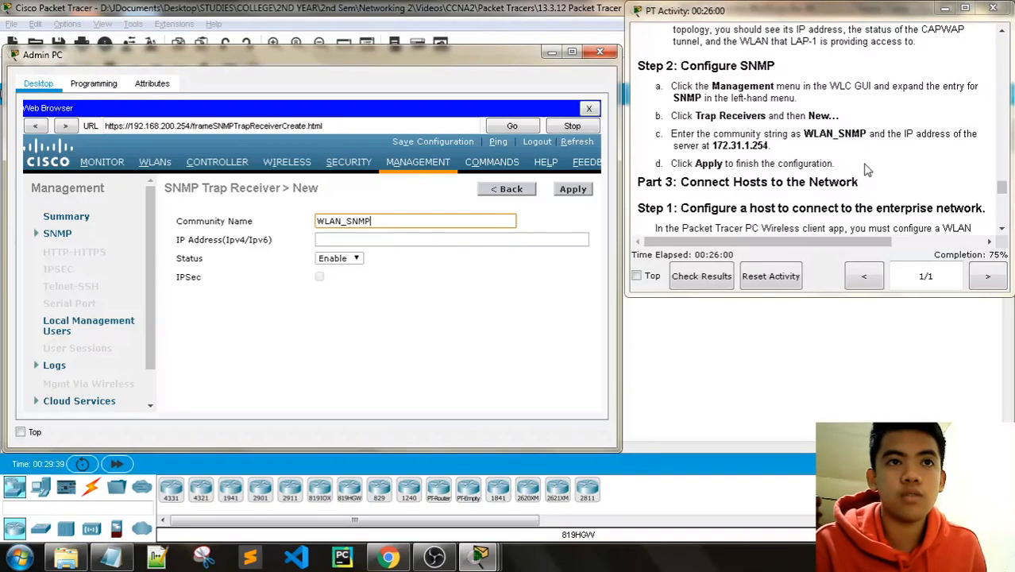
{"action": "left_click", "coordinate": [363, 238]}
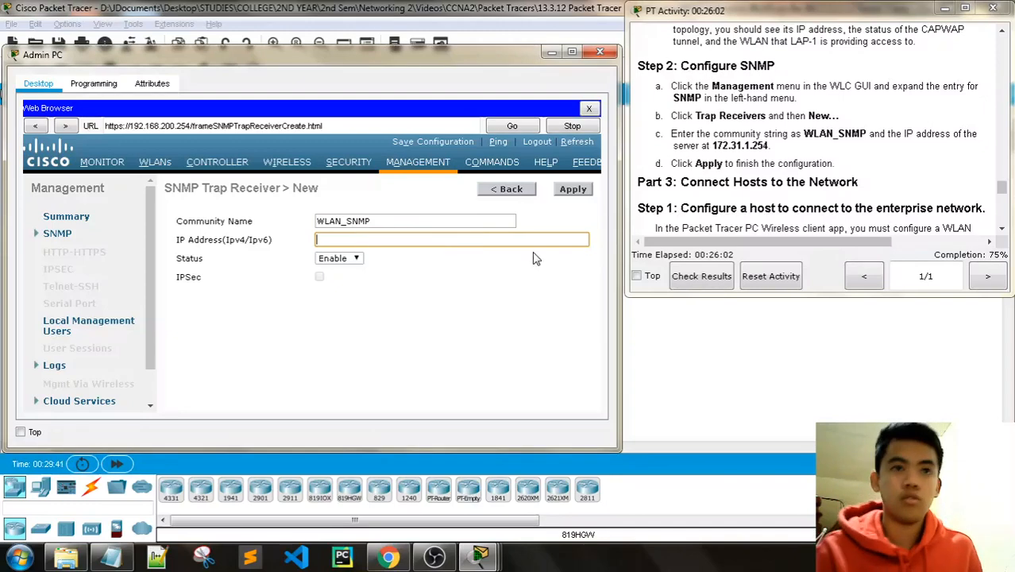
{"action": "type", "text": "172."}
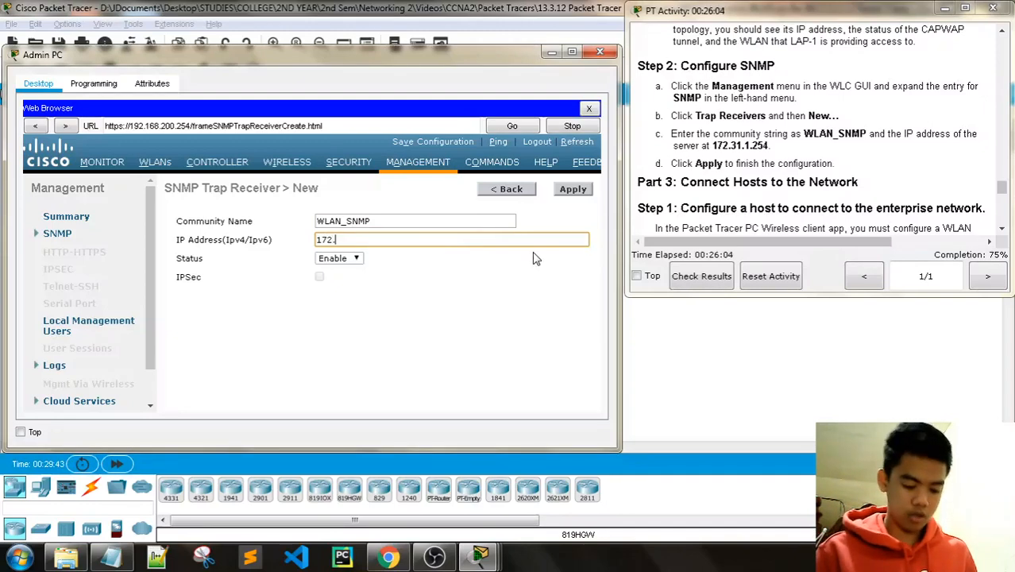
{"action": "type", "text": "31.1"}
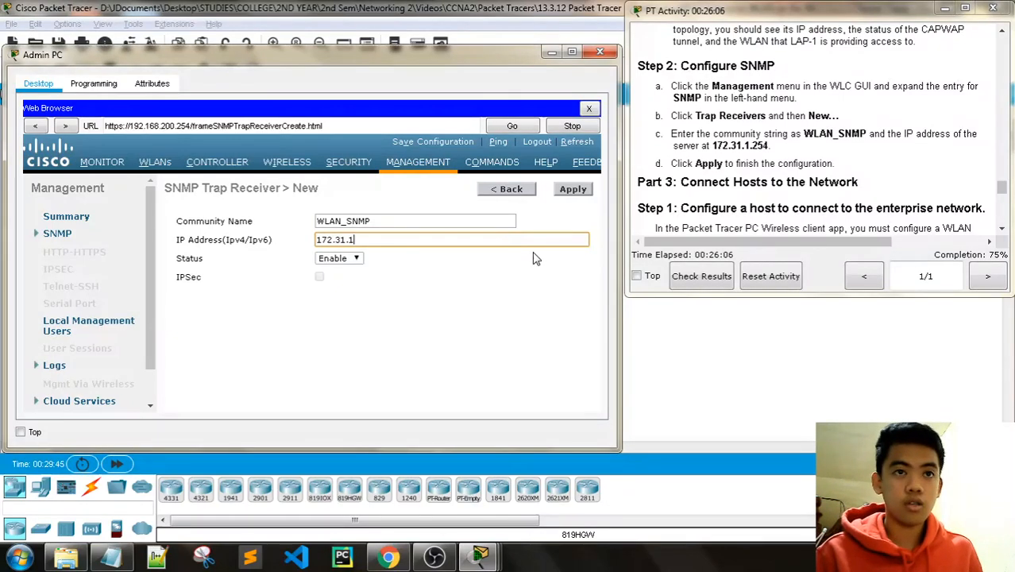
{"action": "type", "text": ".254"}
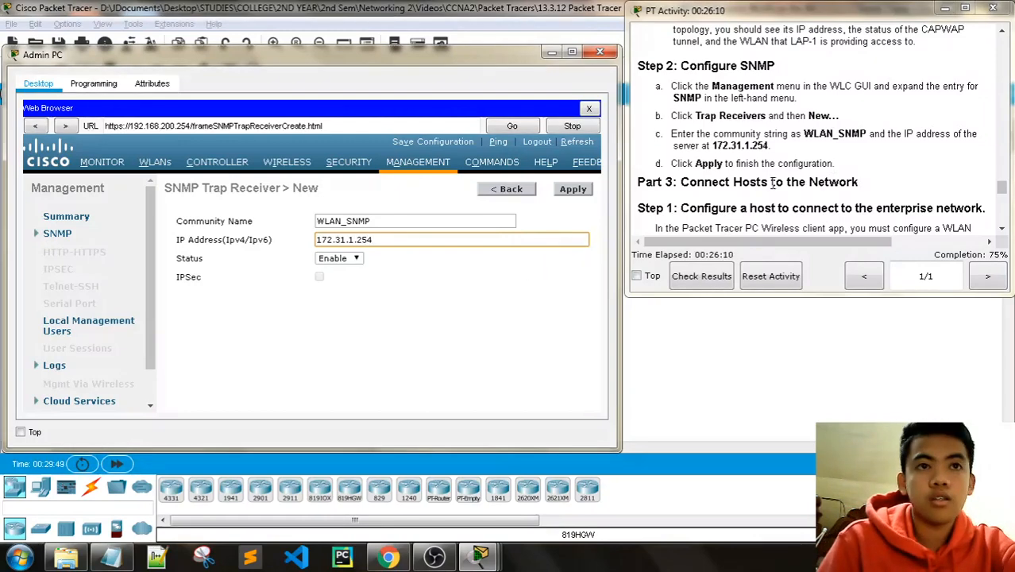
{"action": "left_click", "coordinate": [573, 190]}
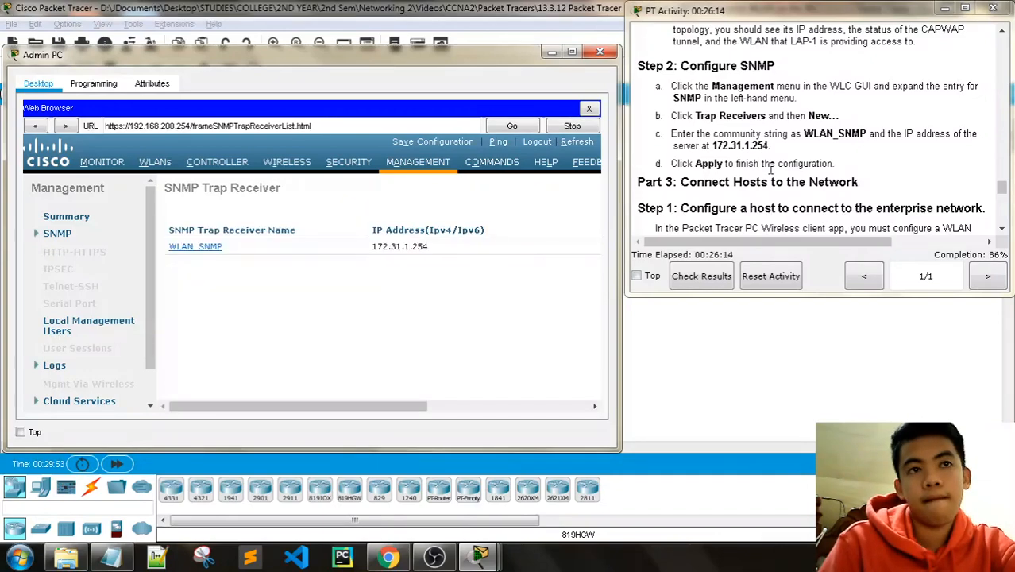
{"action": "scroll", "coordinate": [784, 178], "scroll_direction": "down", "scroll_amount": 3}
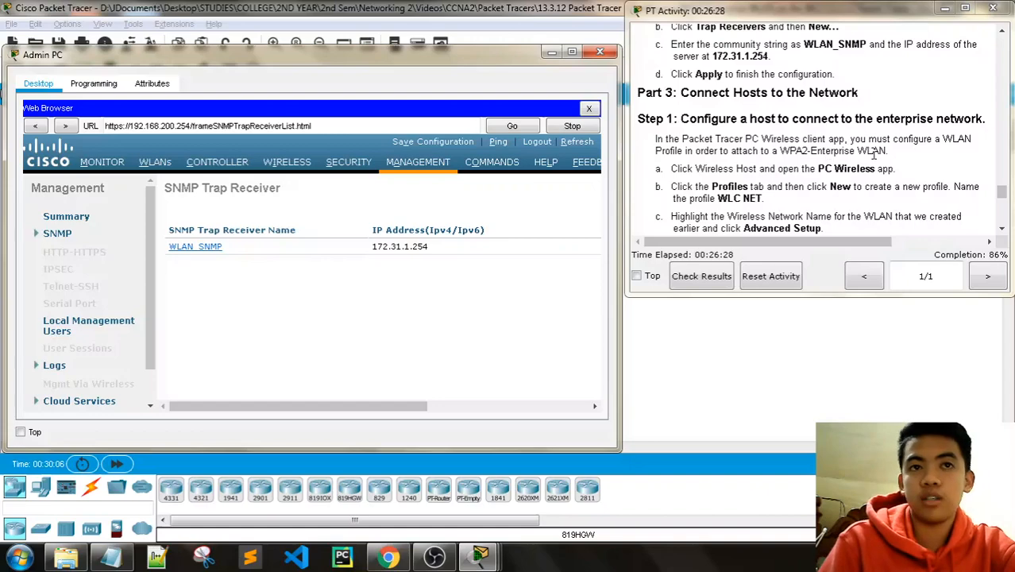
{"action": "left_click", "coordinate": [600, 51]}
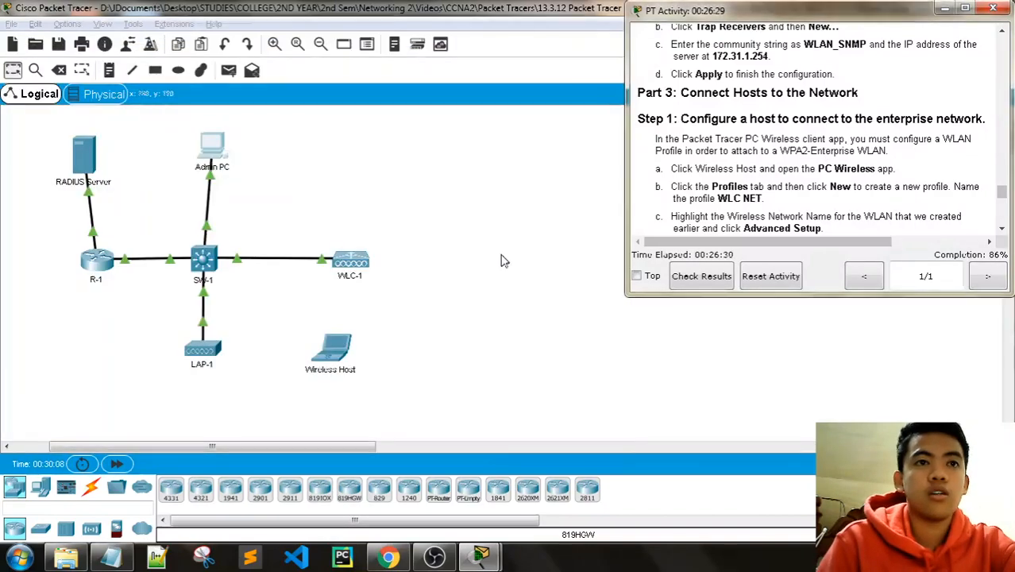
{"action": "left_click", "coordinate": [338, 355]}
{"action": "left_click_drag", "start_coordinate": [389, 65], "coordinate": [165, 66]}
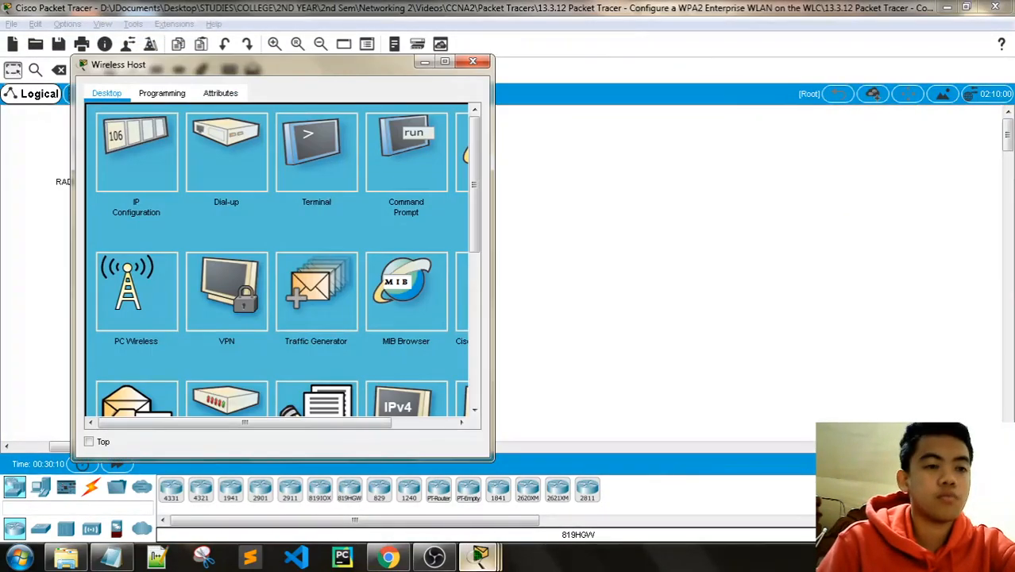
{"action": "mouse_move", "coordinate": [480, 556]}
{"action": "left_click", "coordinate": [310, 476]}
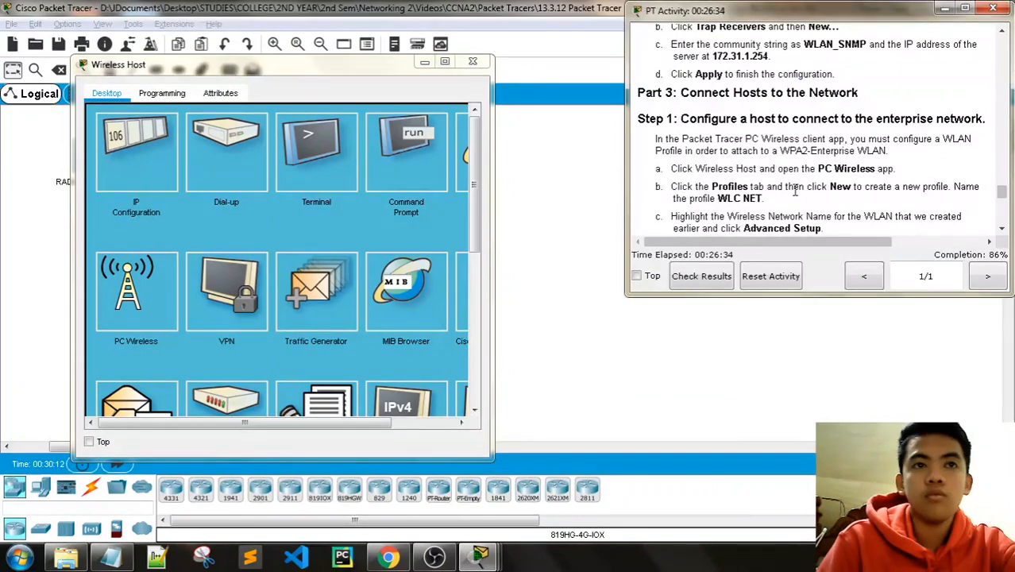
{"action": "left_click_drag", "start_coordinate": [238, 65], "coordinate": [281, 35]}
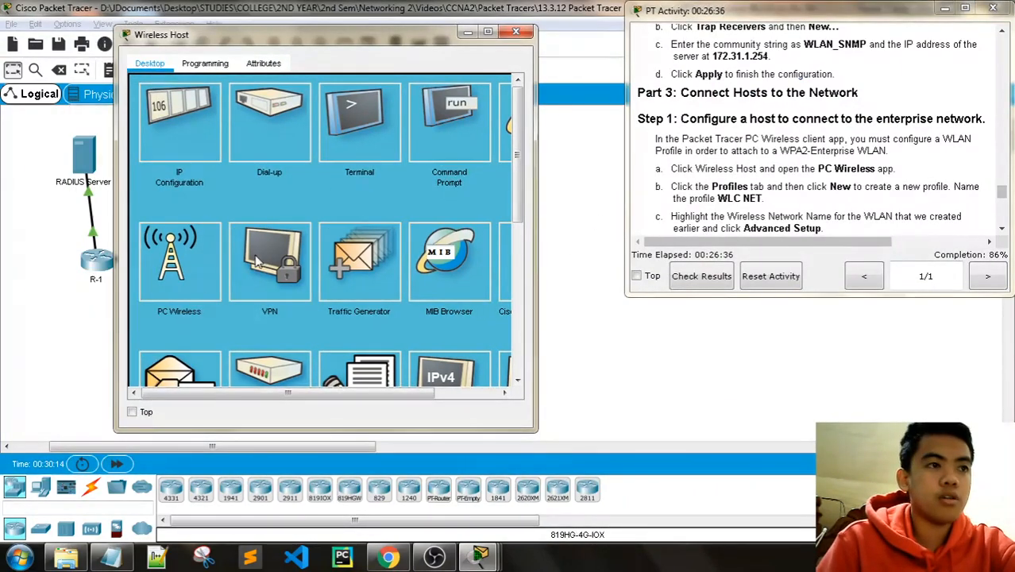
{"action": "left_click", "coordinate": [179, 262]}
{"action": "scroll", "coordinate": [777, 202], "scroll_direction": "down", "scroll_amount": 1}
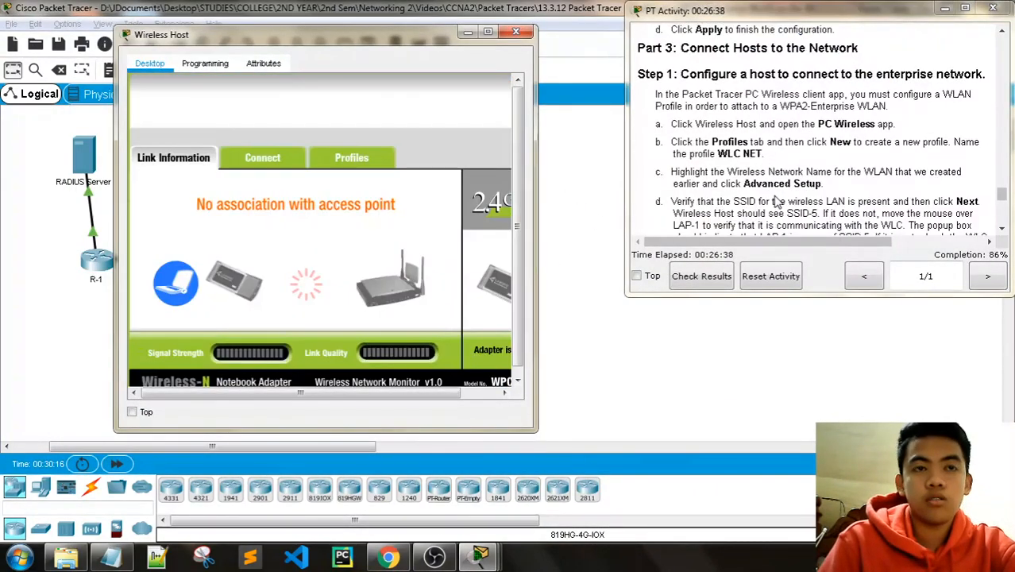
{"action": "left_click", "coordinate": [378, 162]}
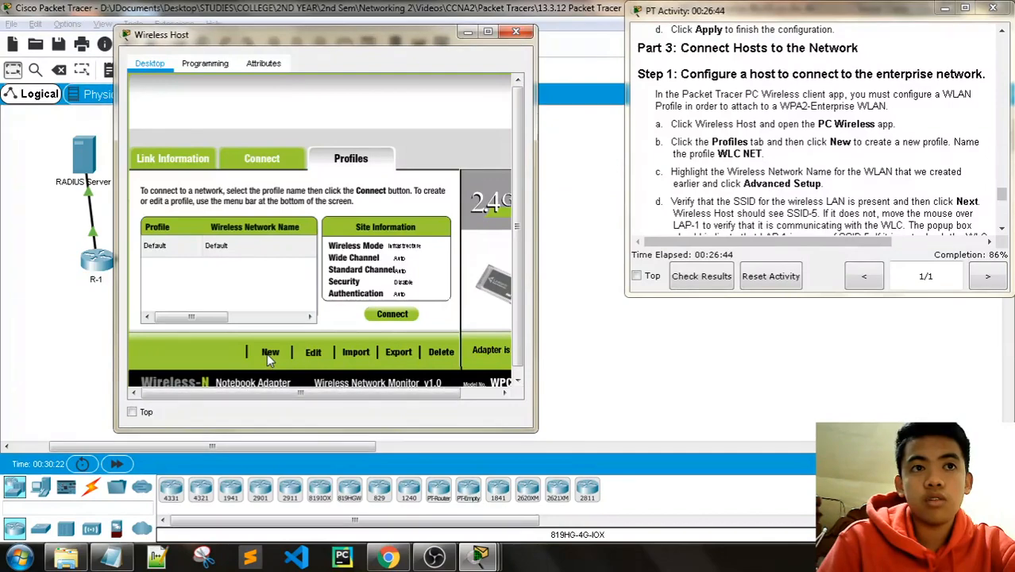
Step: Create a new wireless profile named WLC NET and select the SSID-5 network
{"action": "left_click", "coordinate": [269, 353]}
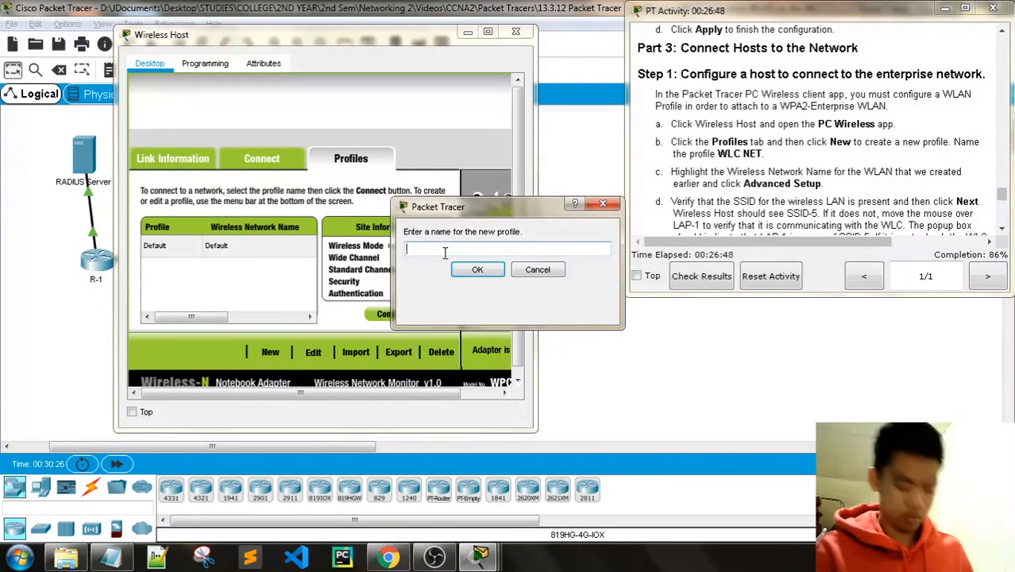
{"action": "type", "text": "WLC"}
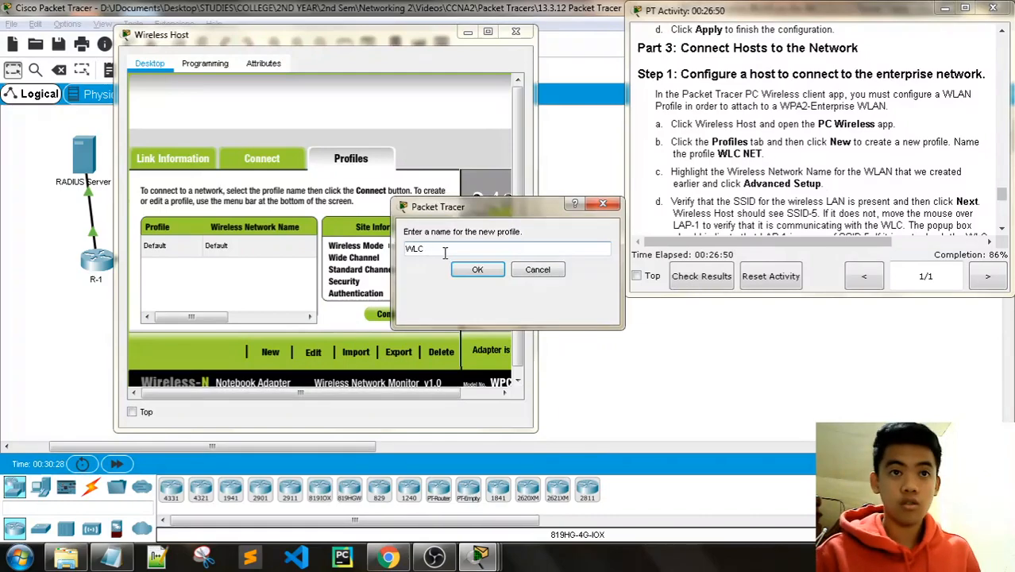
{"action": "type", "text": " NET"}
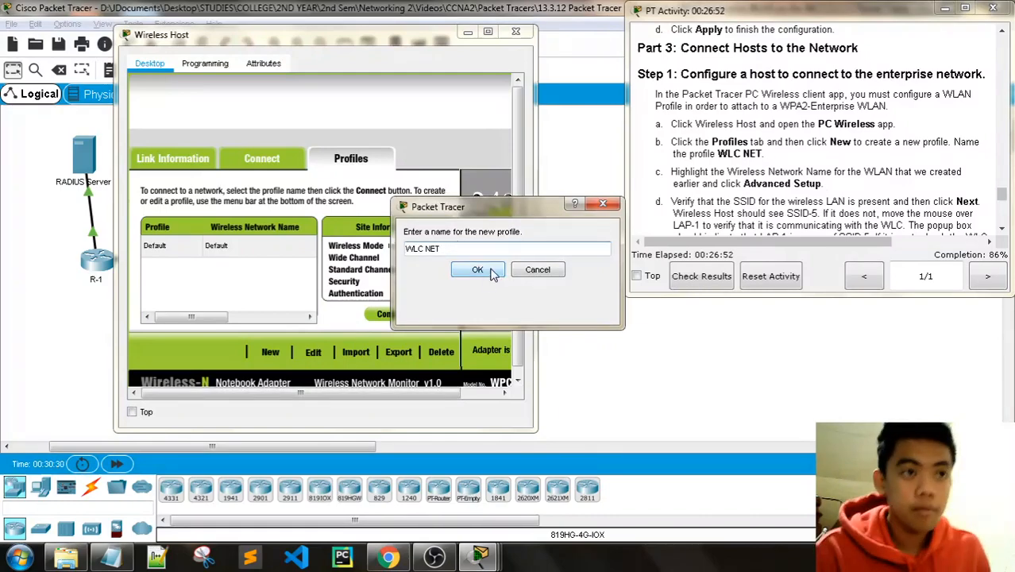
{"action": "left_click", "coordinate": [492, 271]}
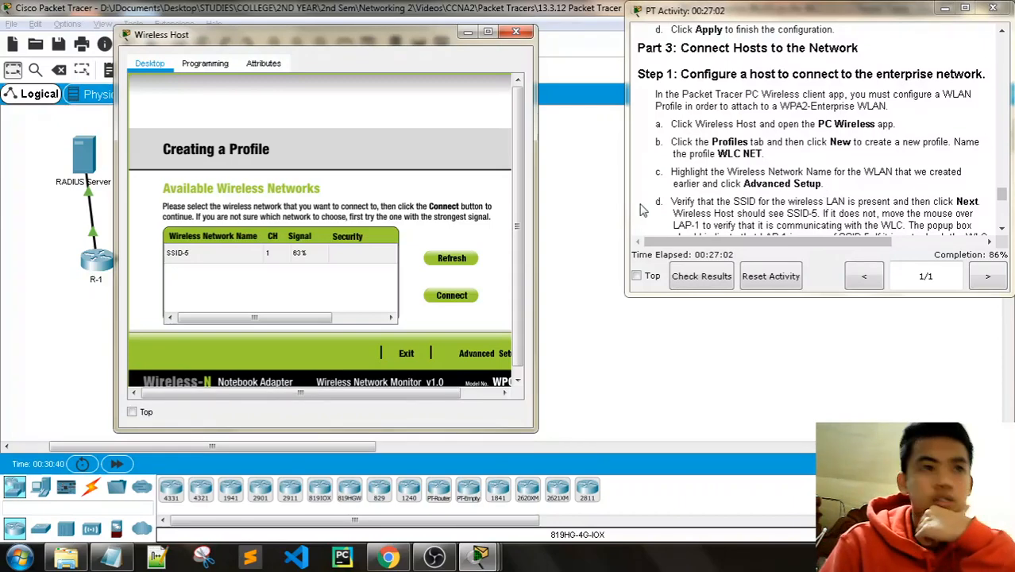
{"action": "left_click", "coordinate": [238, 252]}
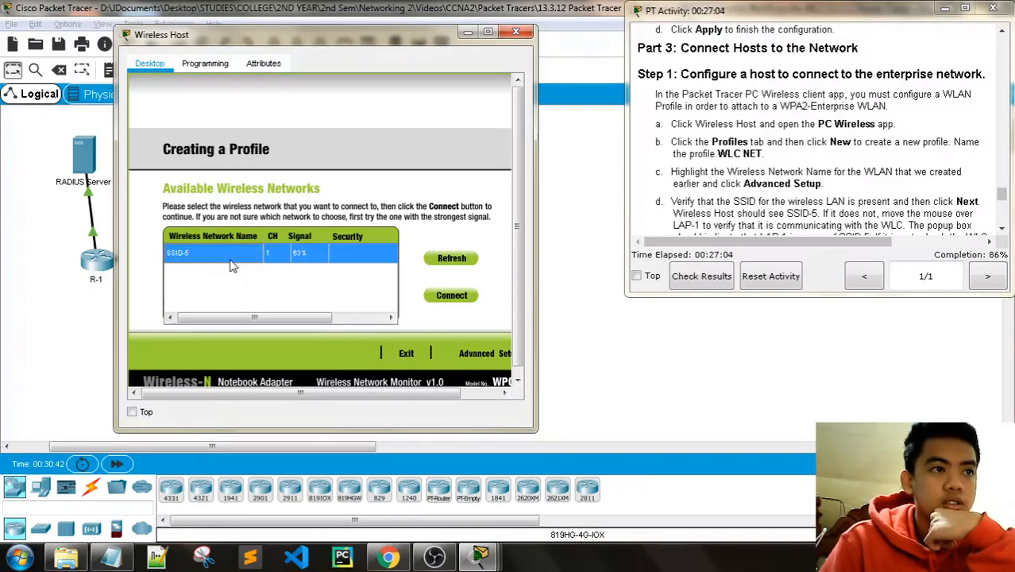
Step: Check SSID-5's Advanced Setup wireless mode page, then return to the available networks list
{"action": "left_click_drag", "start_coordinate": [361, 395], "coordinate": [399, 395]}
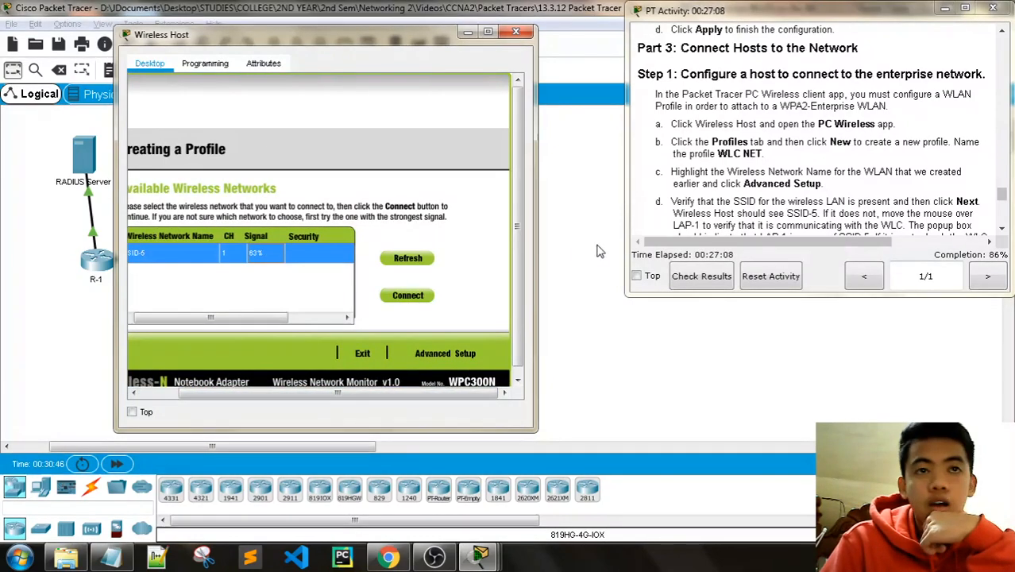
{"action": "left_click", "coordinate": [445, 353]}
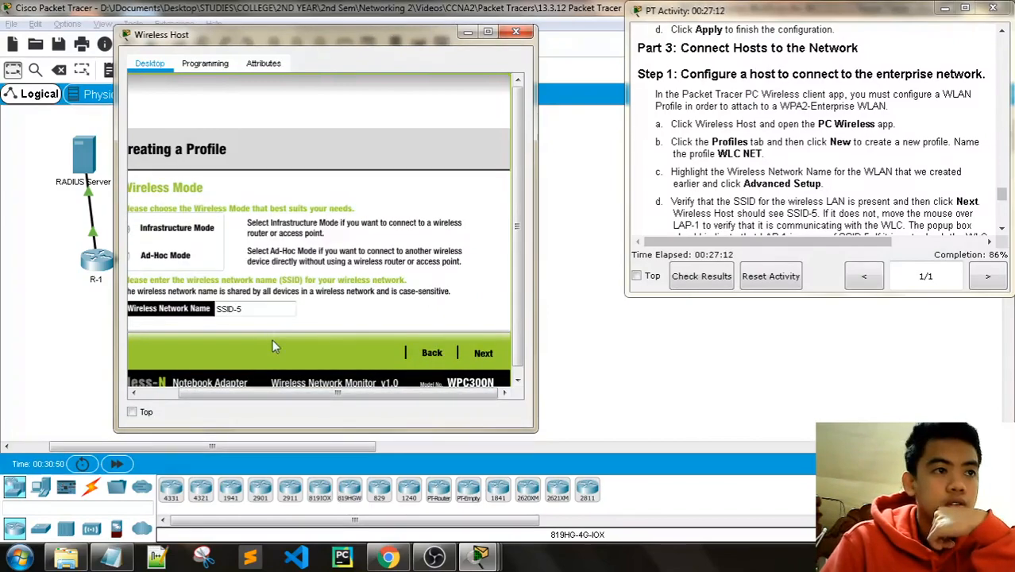
{"action": "left_click", "coordinate": [251, 391]}
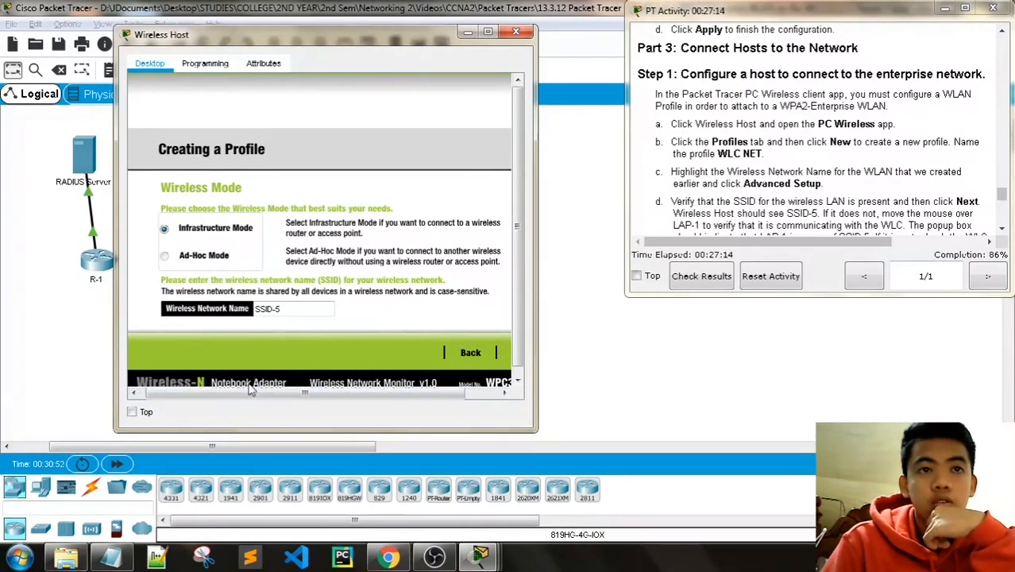
{"action": "scroll", "coordinate": [777, 184], "scroll_direction": "down", "scroll_amount": 1}
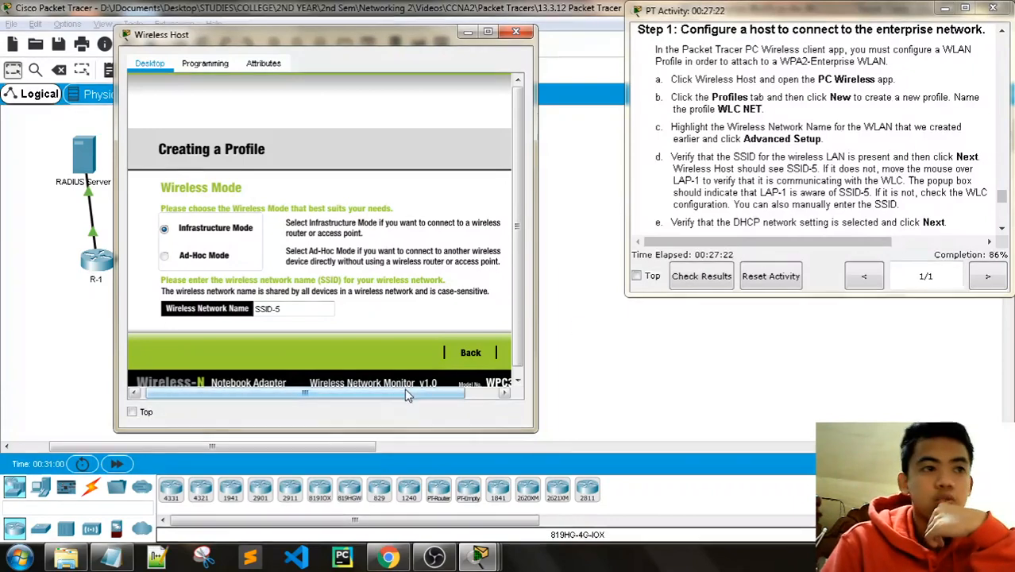
{"action": "left_click_drag", "start_coordinate": [373, 394], "coordinate": [409, 395]}
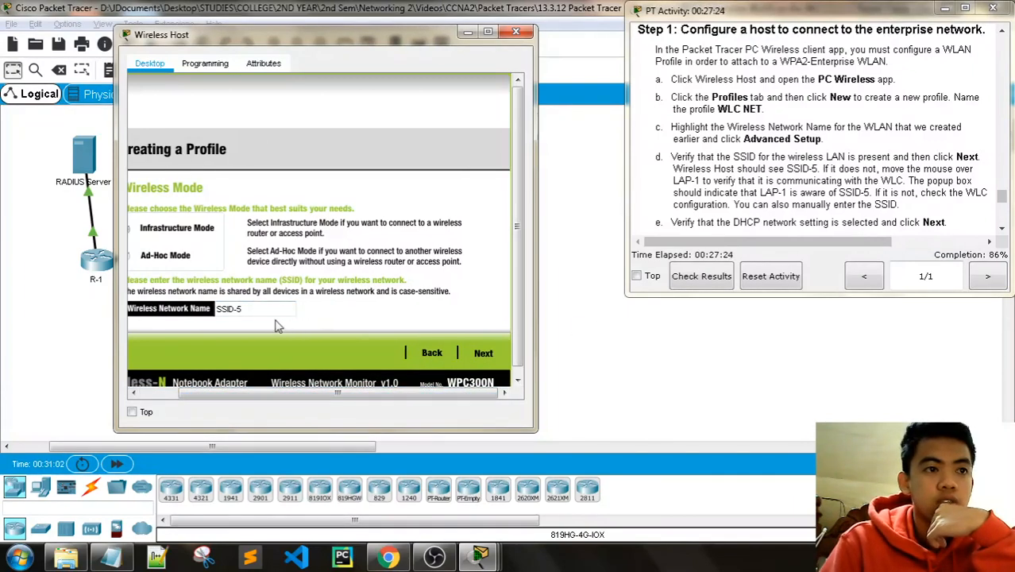
{"action": "left_click", "coordinate": [484, 353]}
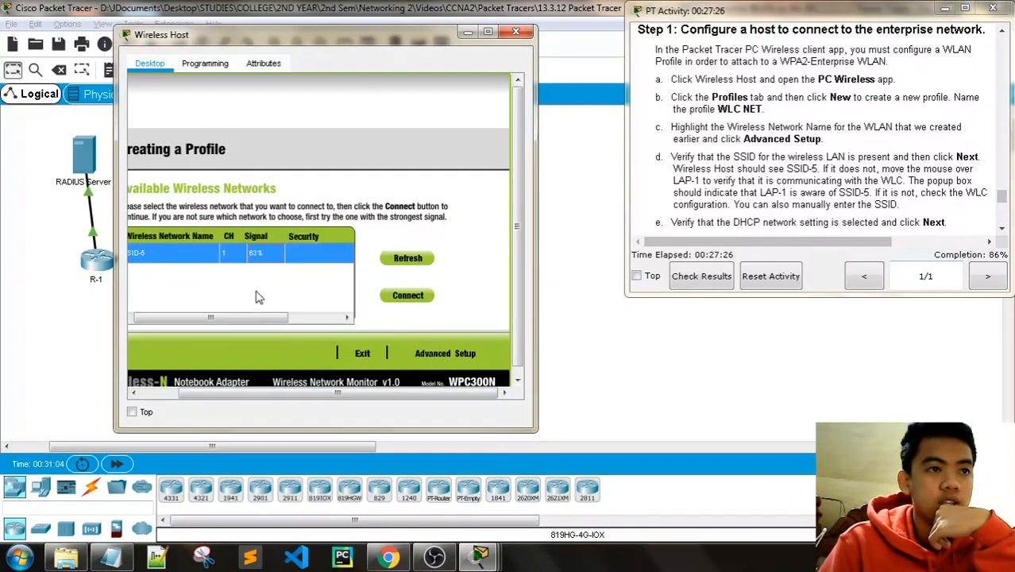
{"action": "left_click", "coordinate": [459, 353]}
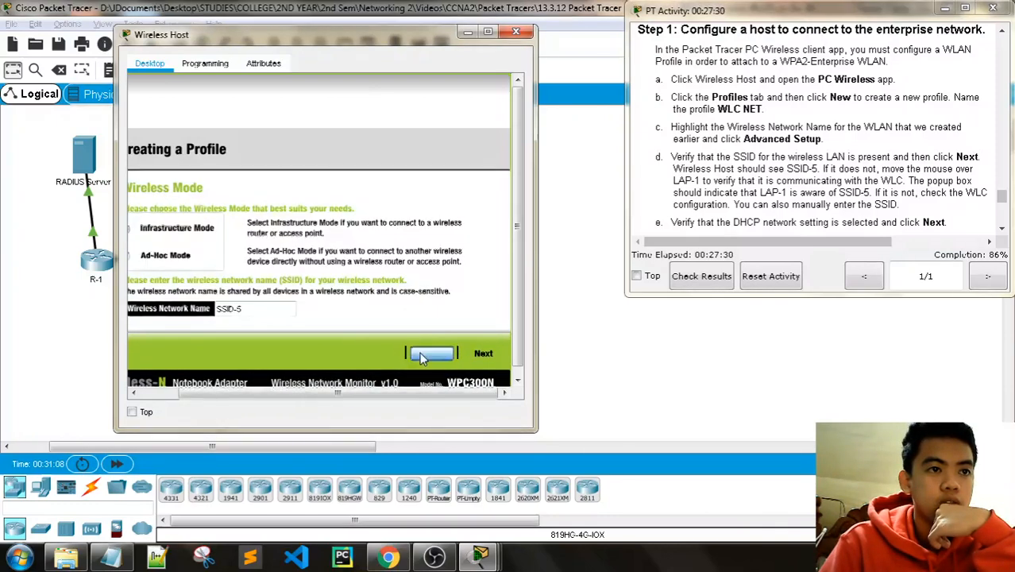
{"action": "left_click", "coordinate": [422, 359]}
{"action": "left_click", "coordinate": [454, 356]}
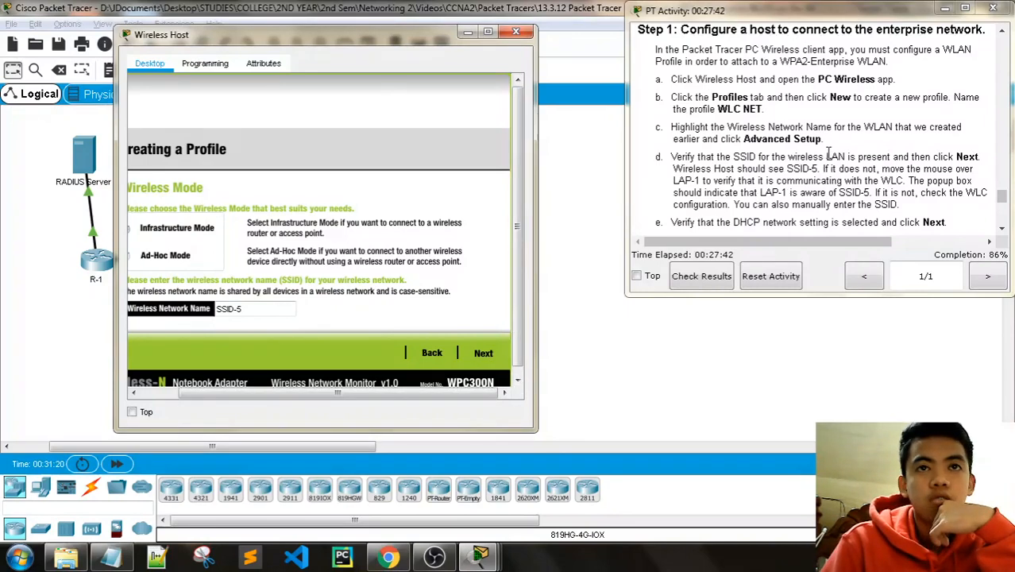
{"action": "scroll", "coordinate": [831, 153], "scroll_direction": "up", "scroll_amount": 6}
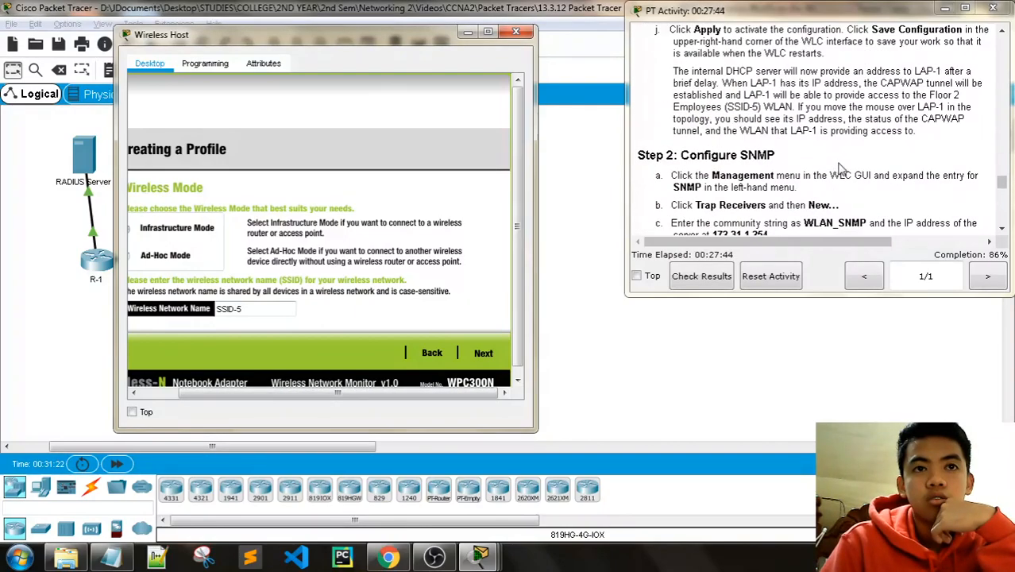
{"action": "scroll", "coordinate": [840, 167], "scroll_direction": "up", "scroll_amount": 3}
{"action": "scroll", "coordinate": [852, 175], "scroll_direction": "up", "scroll_amount": 10}
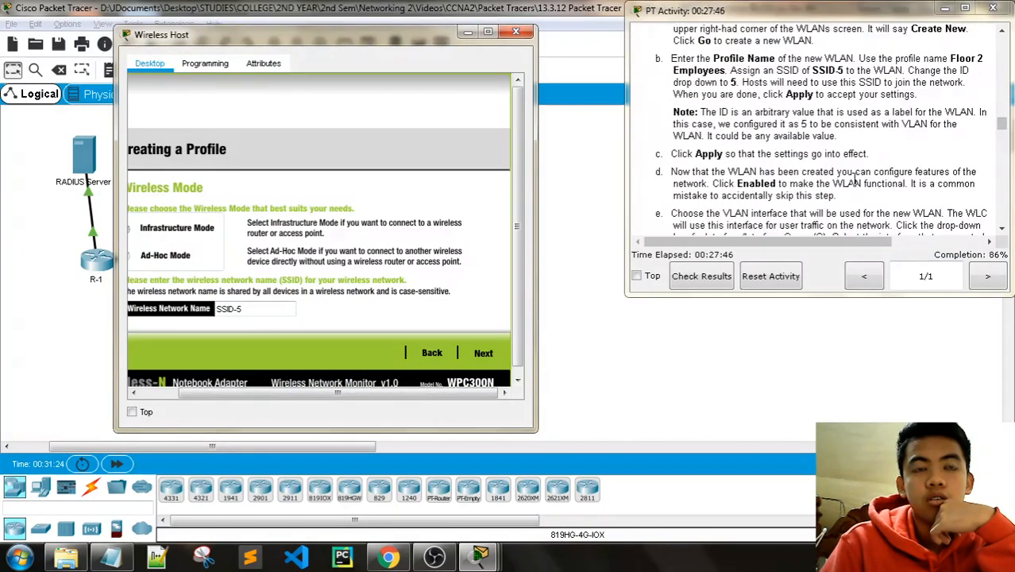
{"action": "scroll", "coordinate": [855, 179], "scroll_direction": "up", "scroll_amount": 9}
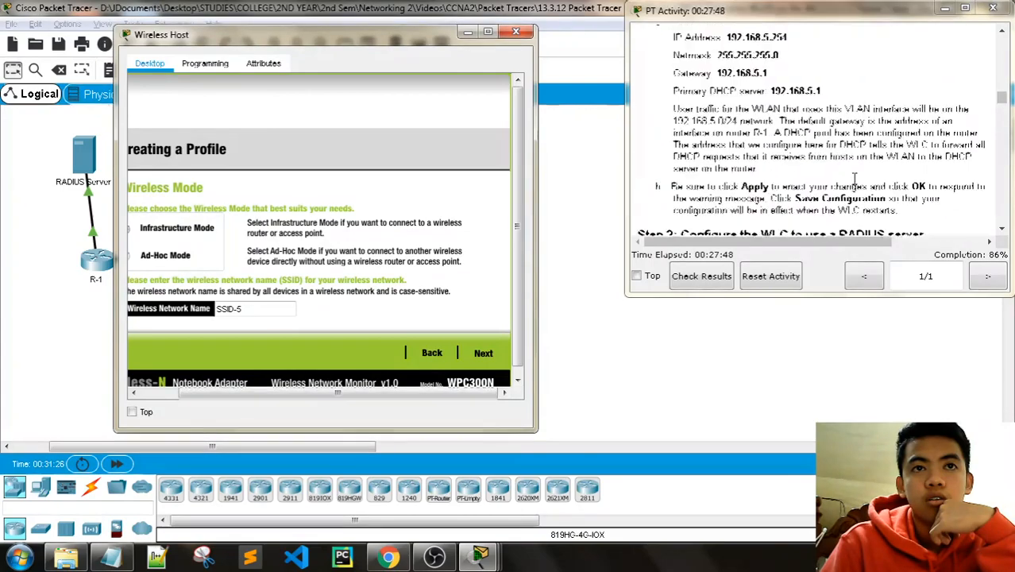
{"action": "scroll", "coordinate": [855, 178], "scroll_direction": "up", "scroll_amount": 5}
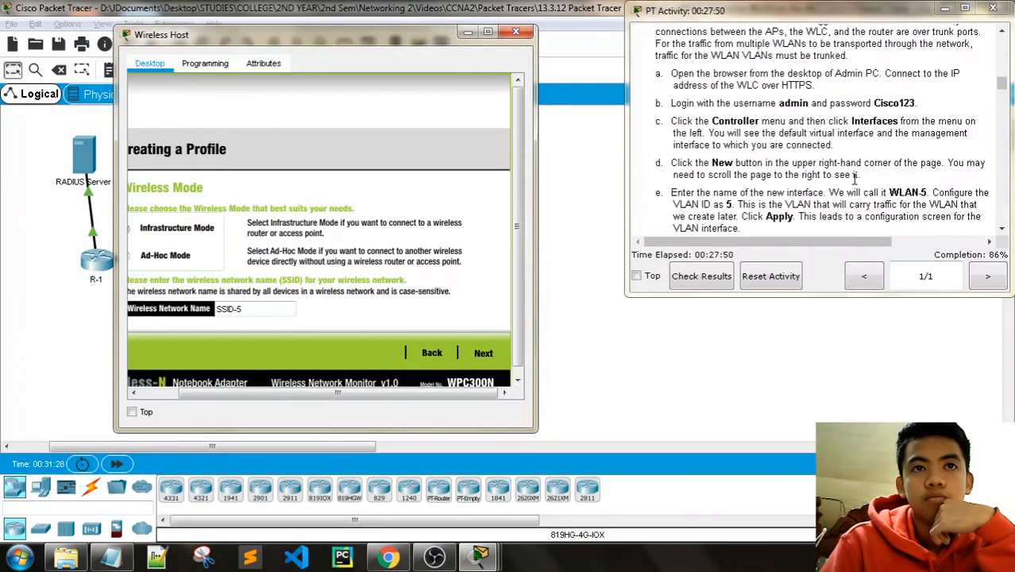
{"action": "scroll", "coordinate": [855, 178], "scroll_direction": "up", "scroll_amount": 10}
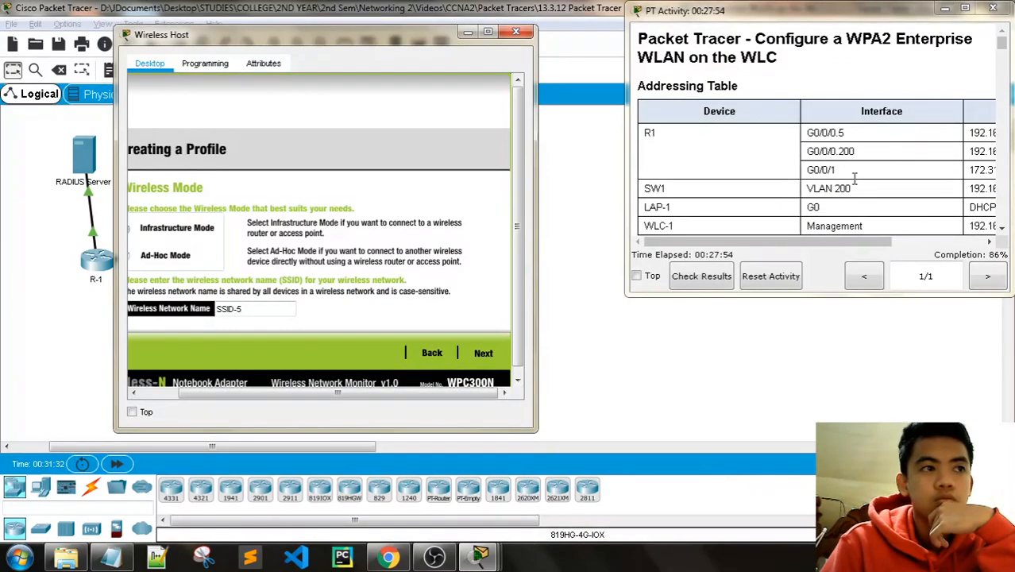
{"action": "scroll", "coordinate": [855, 178], "scroll_direction": "down", "scroll_amount": 14}
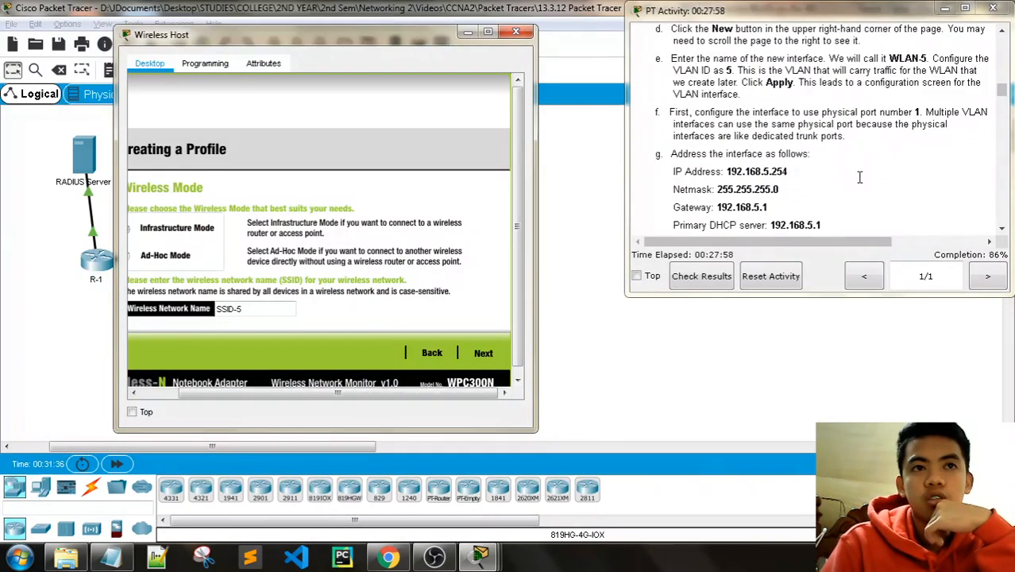
{"action": "scroll", "coordinate": [859, 177], "scroll_direction": "down", "scroll_amount": 10}
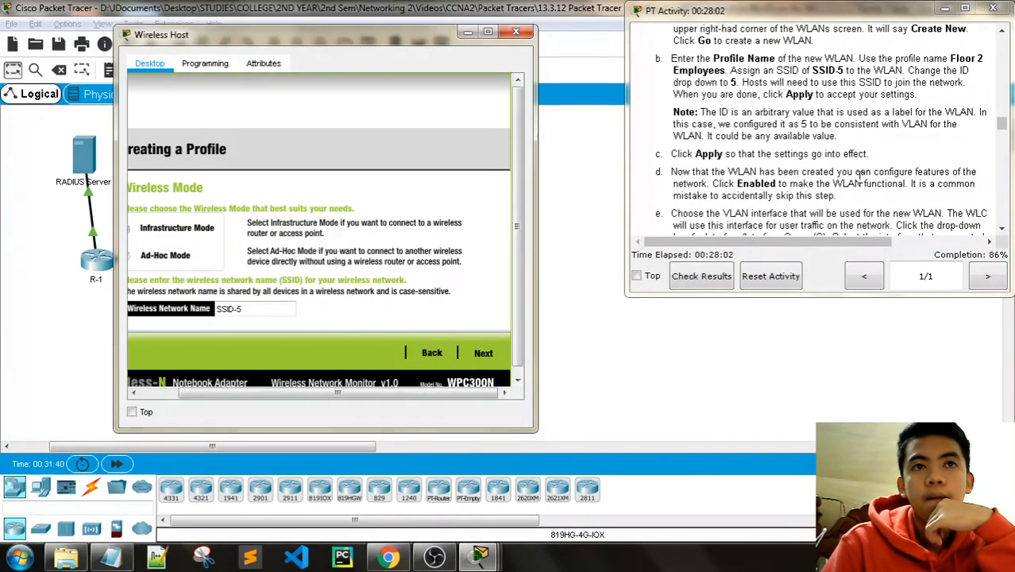
{"action": "scroll", "coordinate": [859, 176], "scroll_direction": "down", "scroll_amount": 8}
{"action": "scroll", "coordinate": [860, 176], "scroll_direction": "down", "scroll_amount": 10}
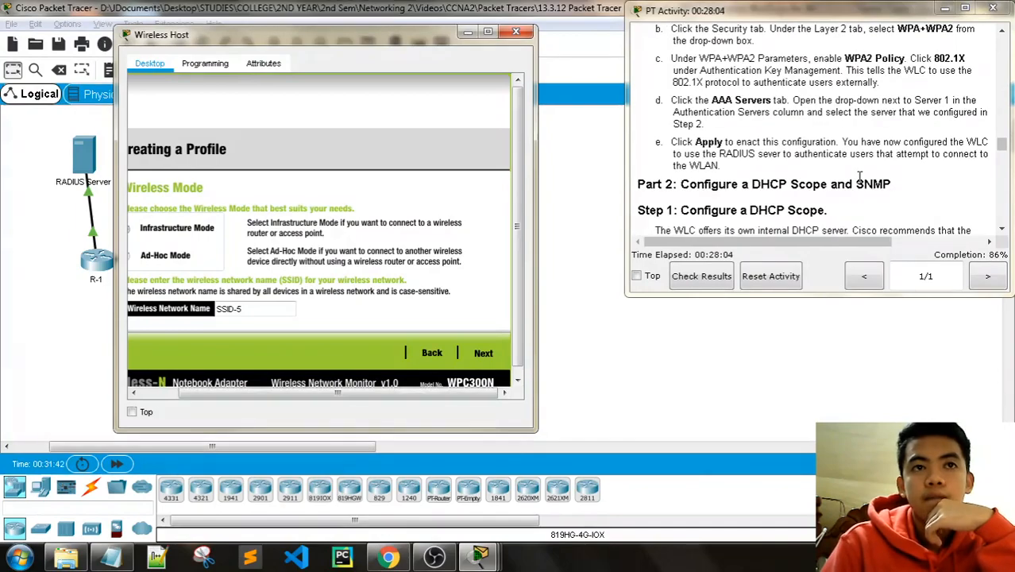
{"action": "scroll", "coordinate": [859, 177], "scroll_direction": "up", "scroll_amount": 15}
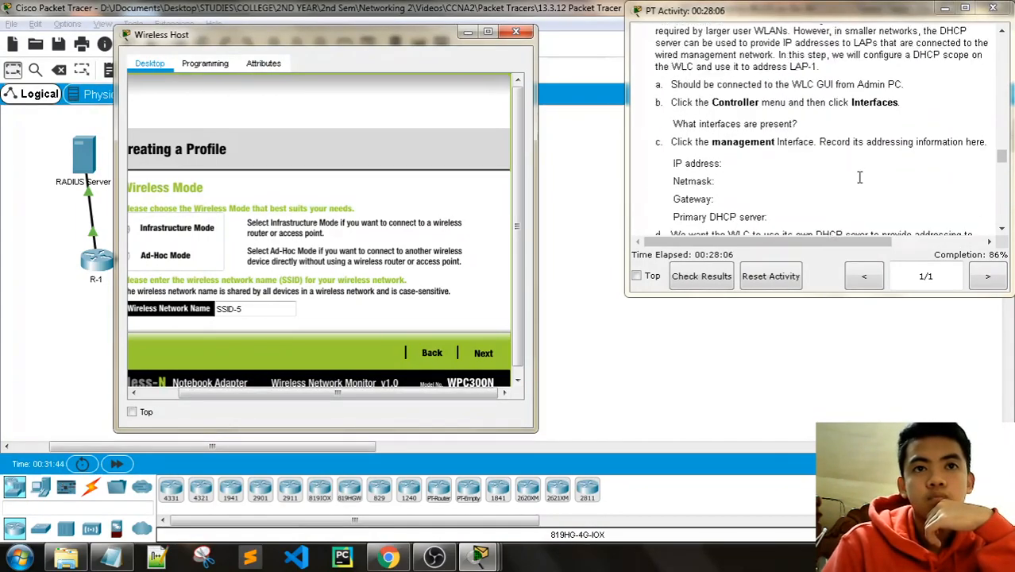
{"action": "scroll", "coordinate": [865, 176], "scroll_direction": "down", "scroll_amount": 5}
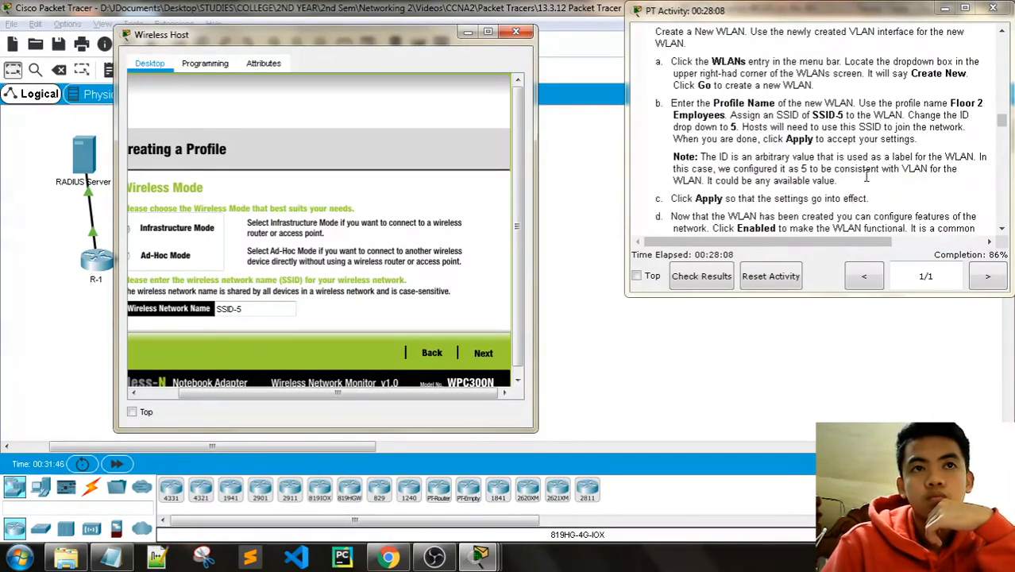
{"action": "scroll", "coordinate": [865, 177], "scroll_direction": "up", "scroll_amount": 3}
{"action": "scroll", "coordinate": [866, 176], "scroll_direction": "down", "scroll_amount": 5}
{"action": "scroll", "coordinate": [867, 174], "scroll_direction": "up", "scroll_amount": 3}
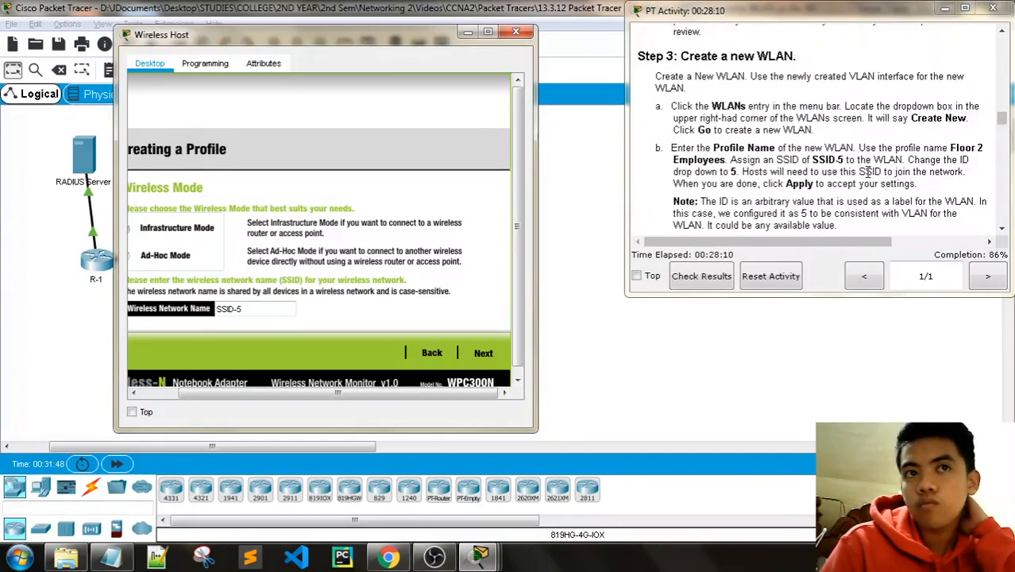
{"action": "scroll", "coordinate": [867, 171], "scroll_direction": "down", "scroll_amount": 20}
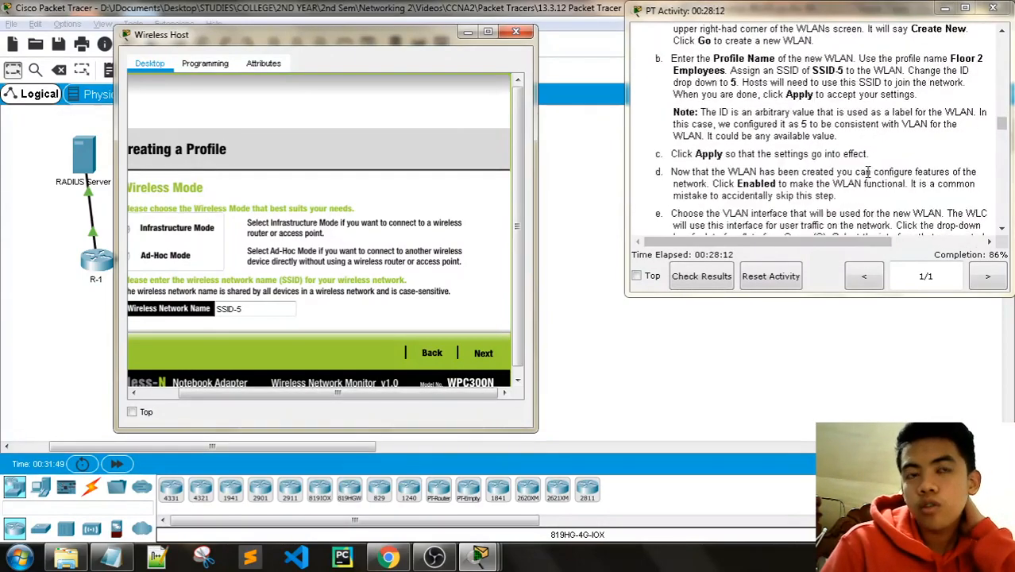
{"action": "scroll", "coordinate": [871, 174], "scroll_direction": "down", "scroll_amount": 15}
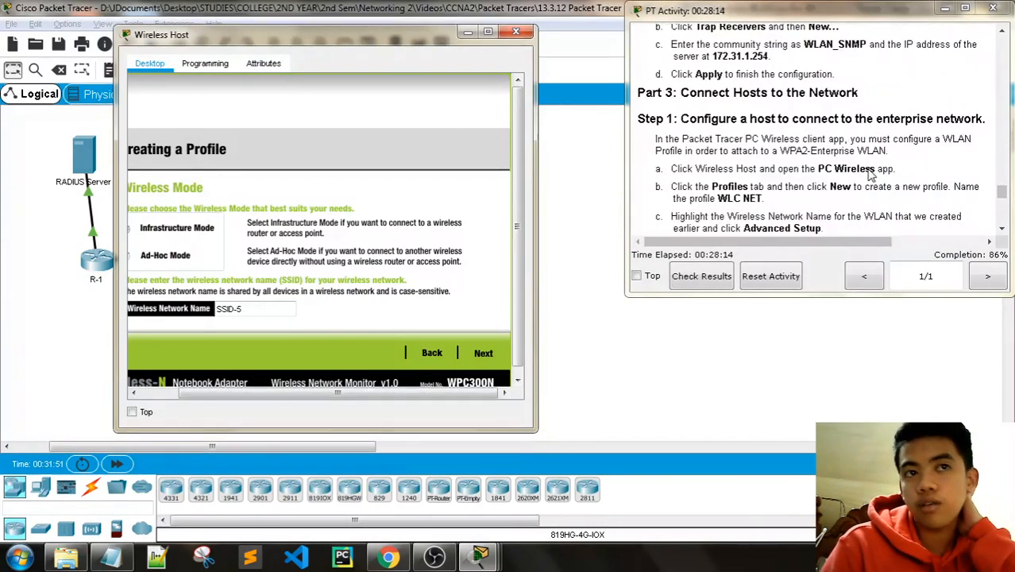
{"action": "scroll", "coordinate": [871, 175], "scroll_direction": "down", "scroll_amount": 3}
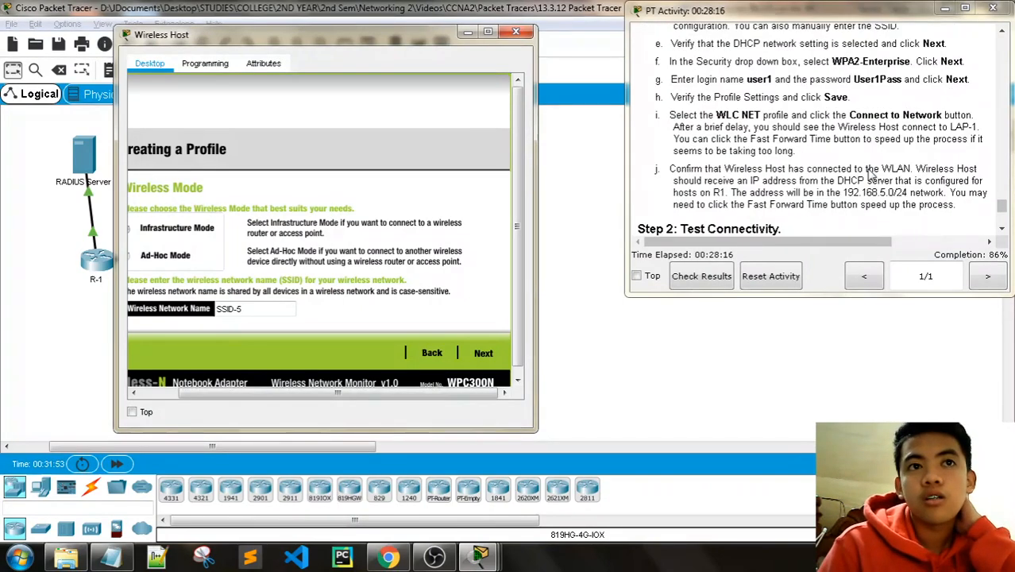
{"action": "scroll", "coordinate": [872, 175], "scroll_direction": "up", "scroll_amount": 4}
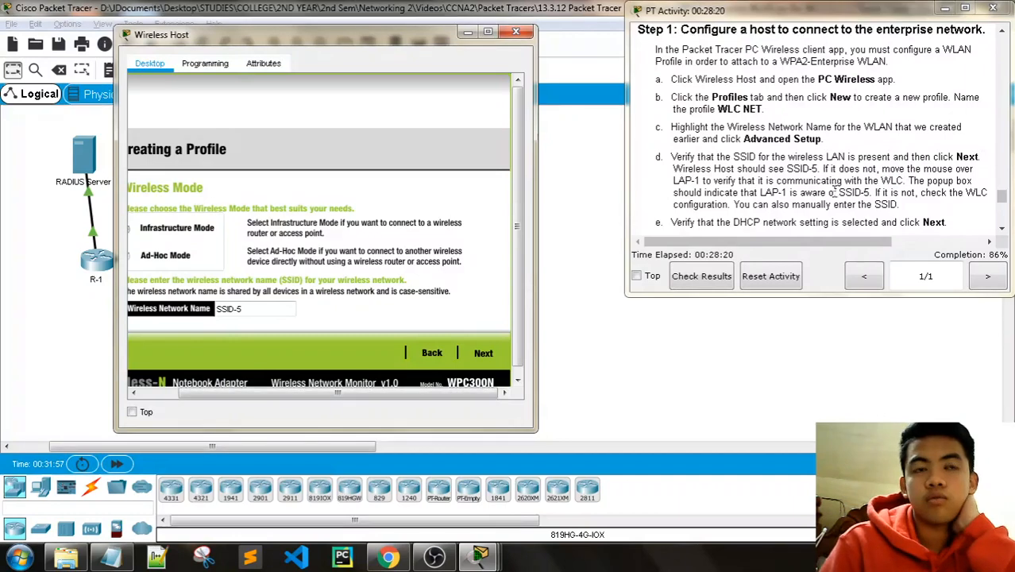
{"action": "scroll", "coordinate": [846, 188], "scroll_direction": "down", "scroll_amount": 1}
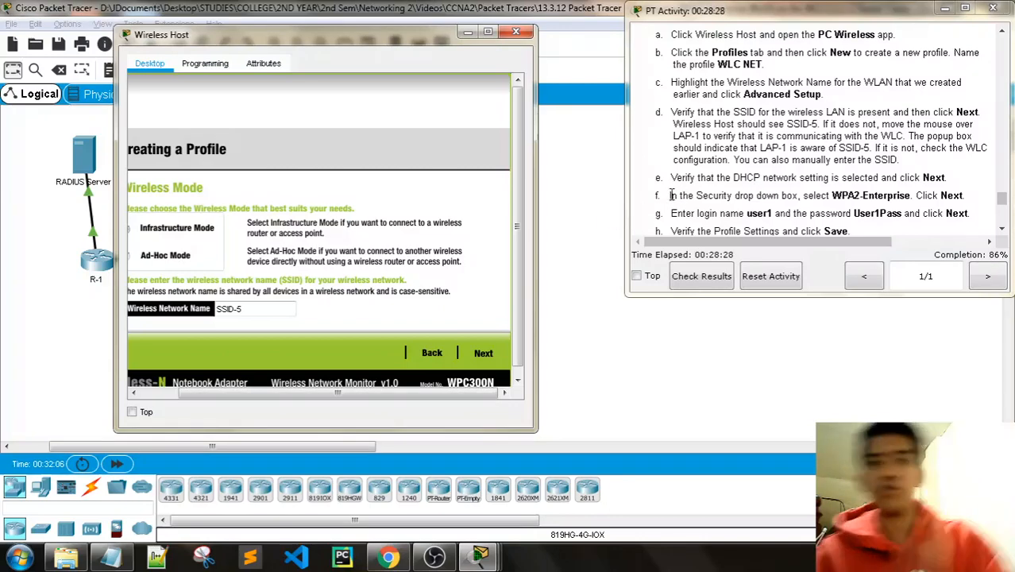
Step: Keep the profile on Obtain network settings automatically (DHCP)
{"action": "left_click", "coordinate": [482, 353]}
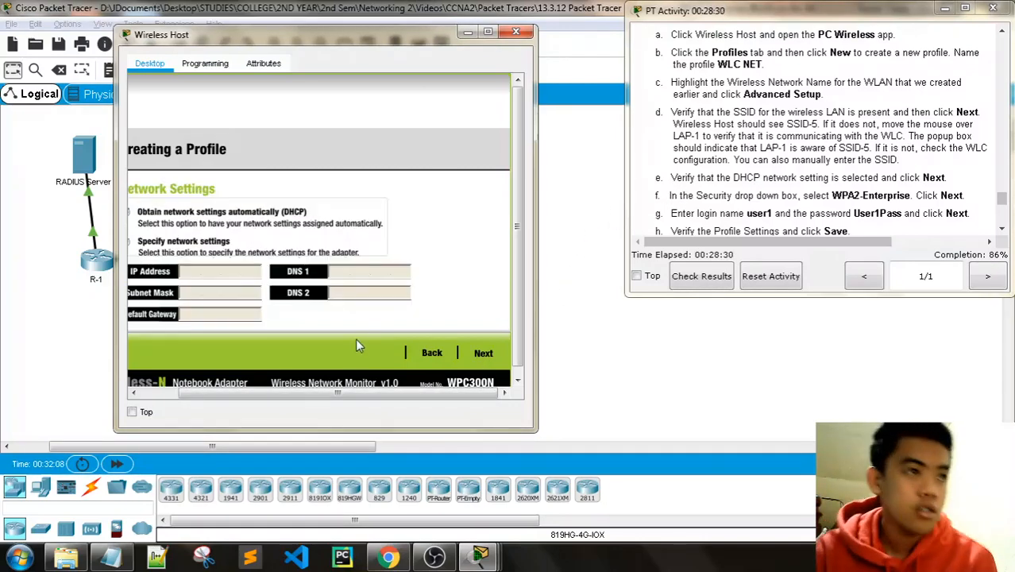
{"action": "left_click_drag", "start_coordinate": [335, 395], "coordinate": [294, 397]}
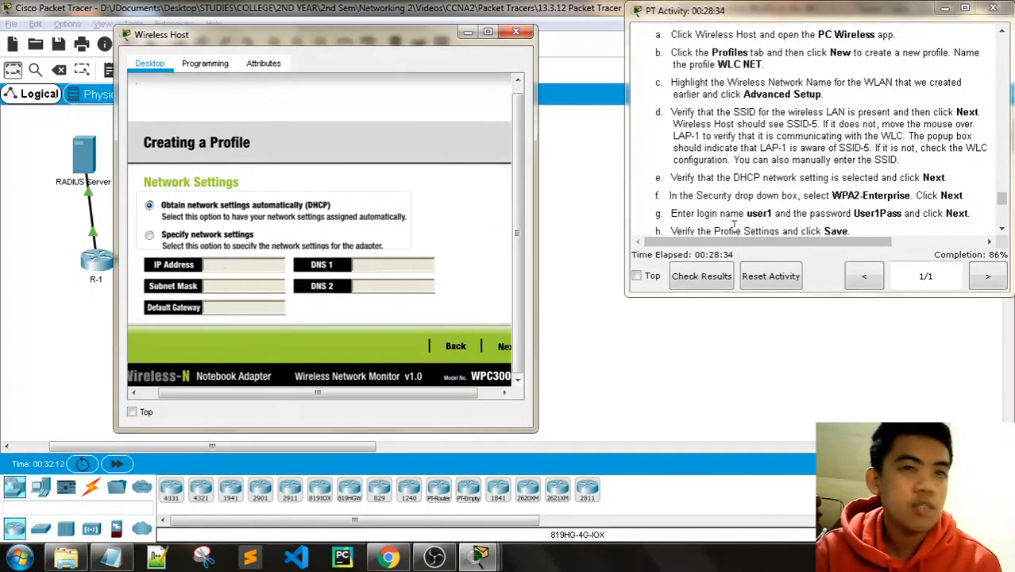
{"action": "scroll", "coordinate": [794, 183], "scroll_direction": "down", "scroll_amount": 1}
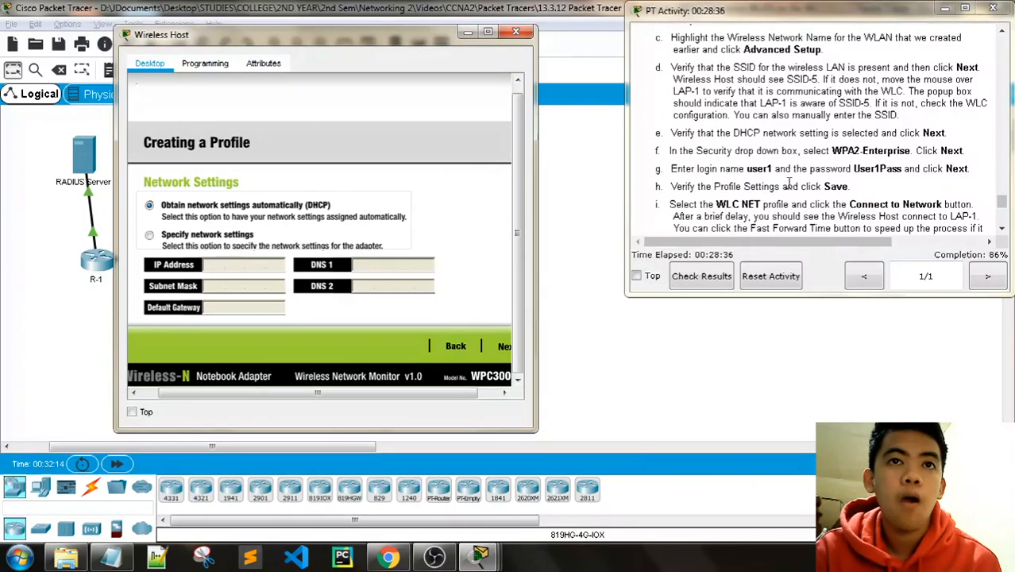
{"action": "left_click_drag", "start_coordinate": [404, 395], "coordinate": [423, 395]}
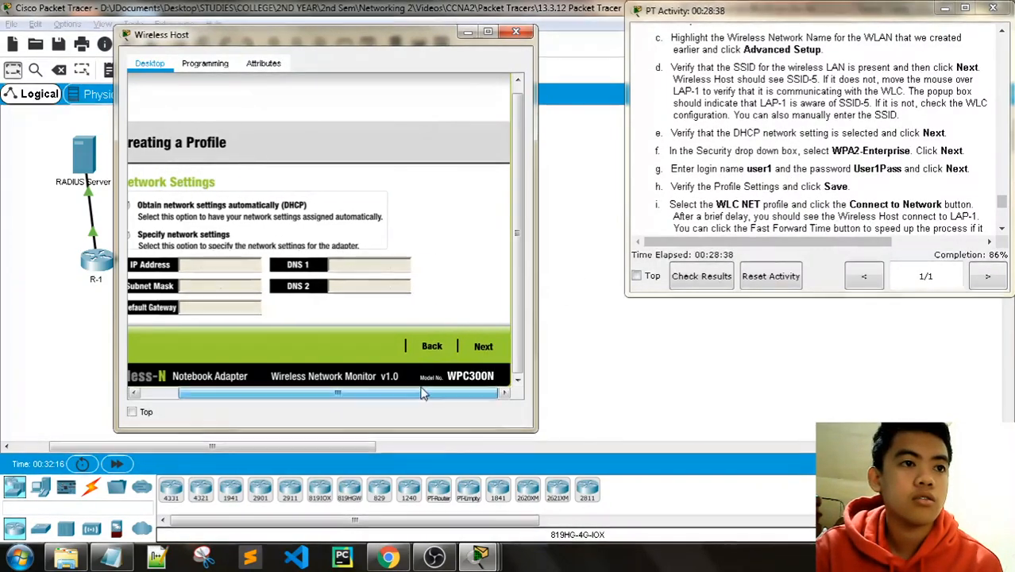
{"action": "left_click", "coordinate": [483, 347]}
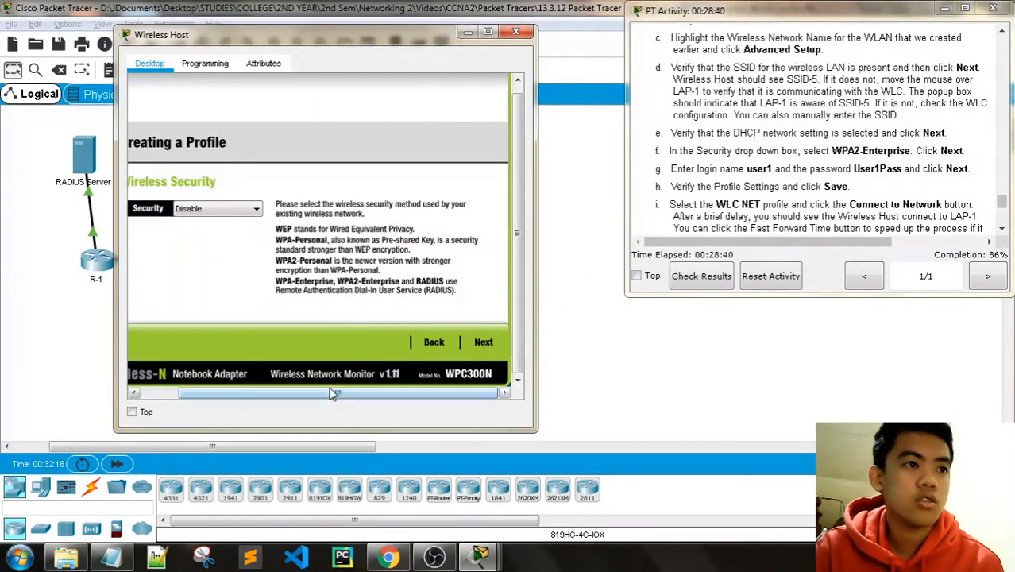
Step: Choose WPA2-Enterprise as the profile's wireless security and continue to its PEAP page
{"action": "left_click_drag", "start_coordinate": [334, 394], "coordinate": [290, 395]}
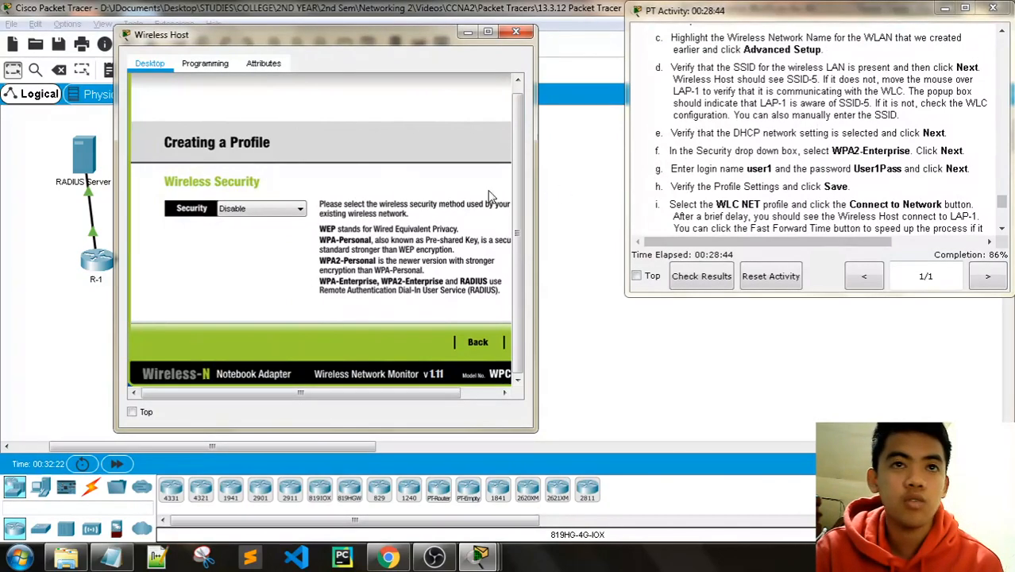
{"action": "left_click", "coordinate": [278, 209]}
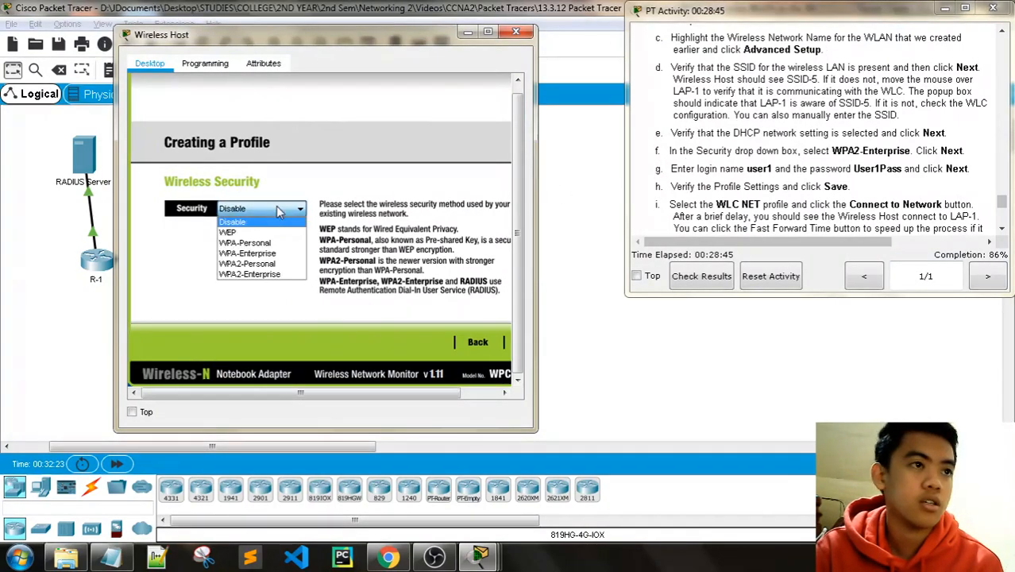
{"action": "left_click", "coordinate": [277, 274]}
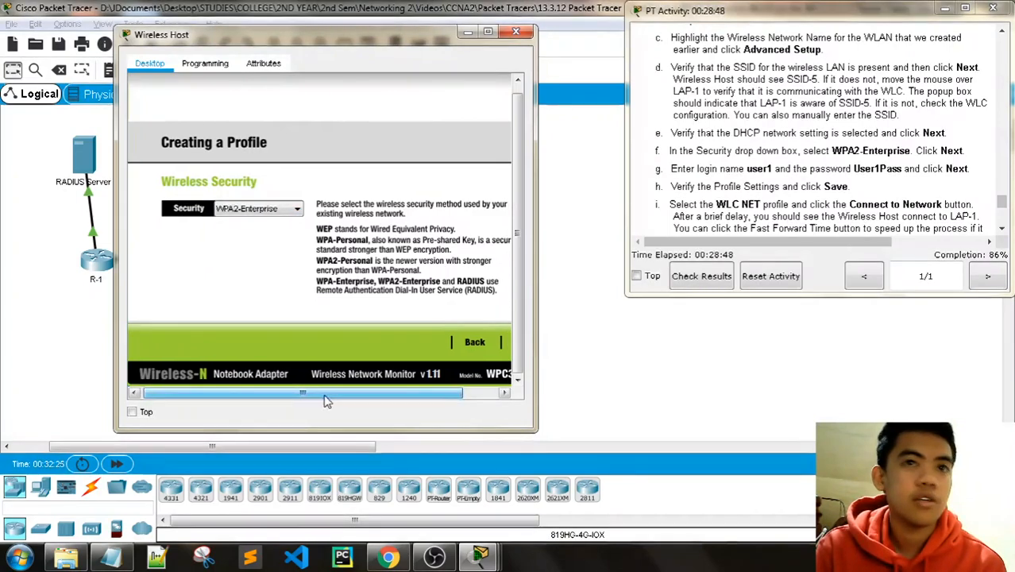
{"action": "left_click_drag", "start_coordinate": [322, 392], "coordinate": [359, 392]}
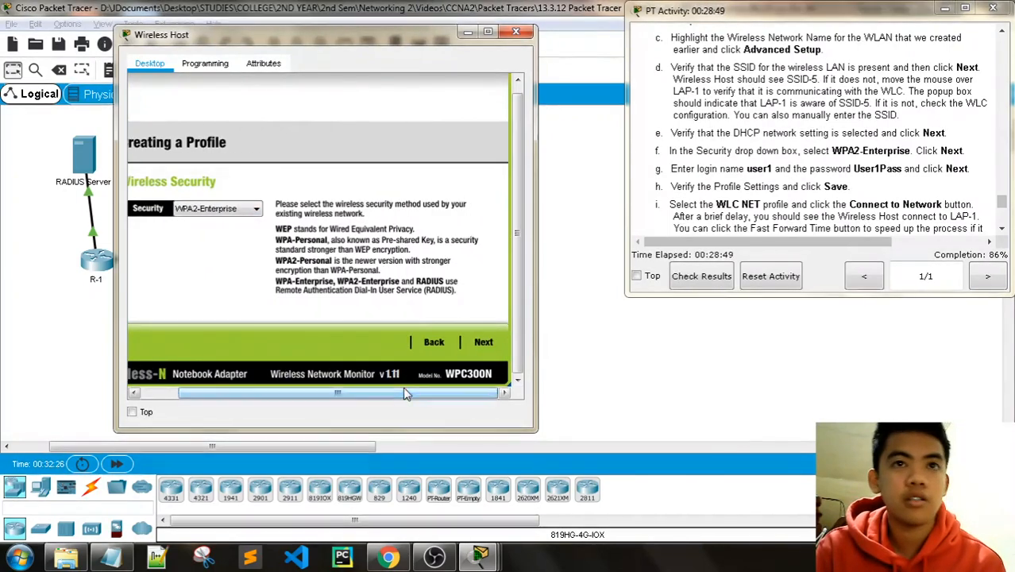
{"action": "left_click", "coordinate": [482, 342]}
{"action": "left_click_drag", "start_coordinate": [353, 399], "coordinate": [334, 399]}
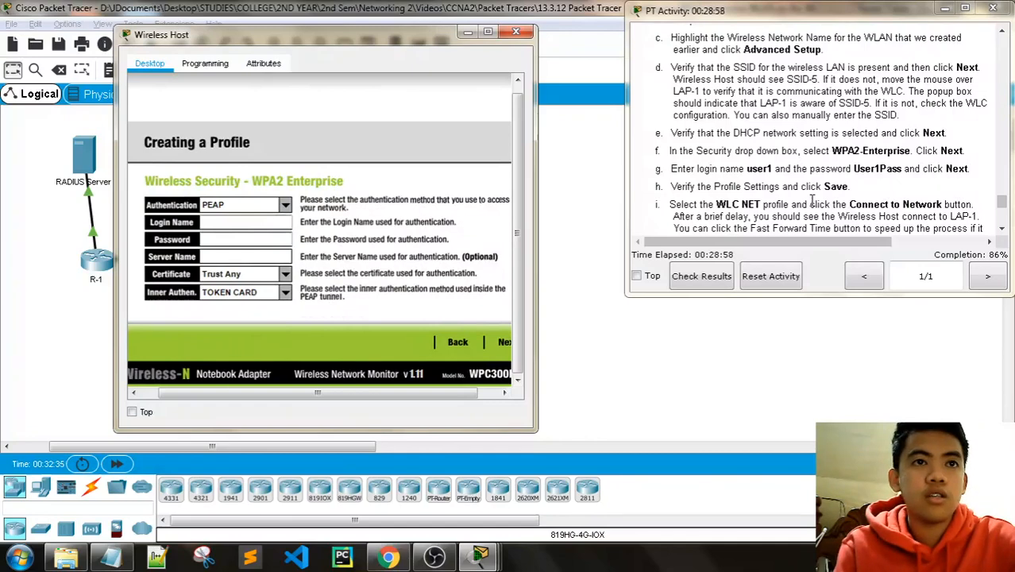
Step: Fill in the RADIUS user's login name and password, then advance to Confirm New Settings
{"action": "scroll", "coordinate": [812, 200], "scroll_direction": "down", "scroll_amount": 2}
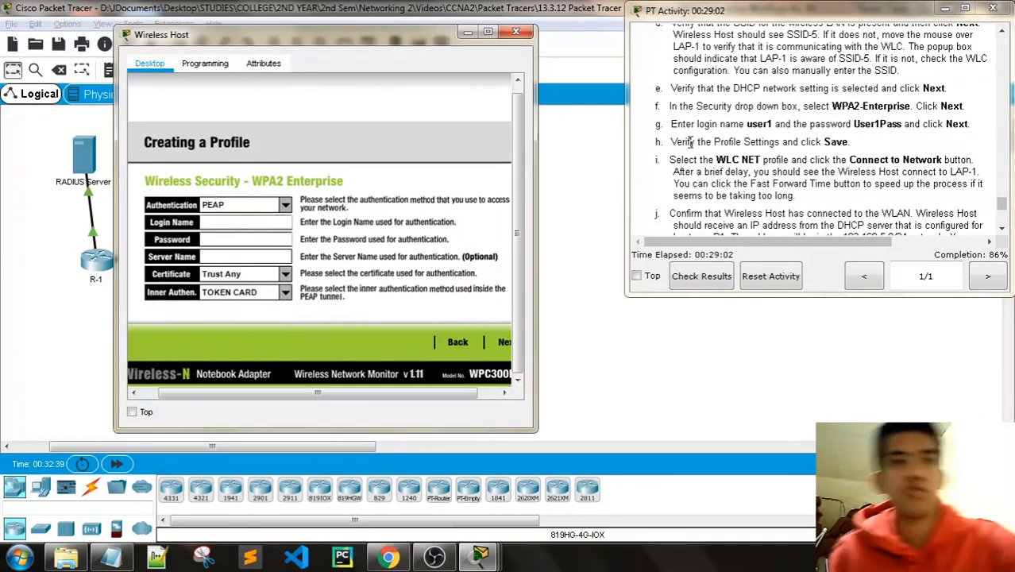
{"action": "left_click", "coordinate": [268, 223]}
{"action": "type", "text": "user"}
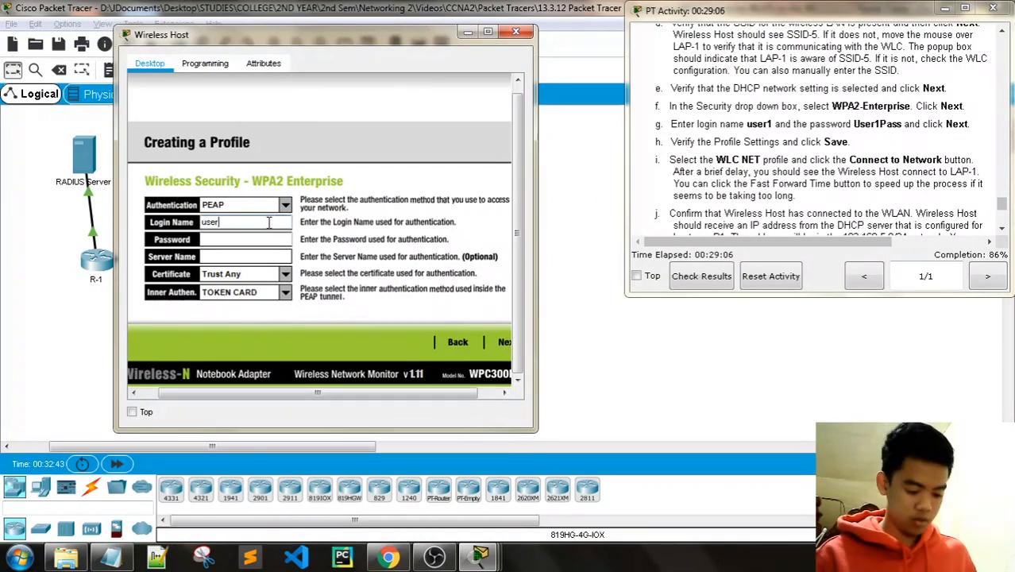
{"action": "type", "text": "1"}
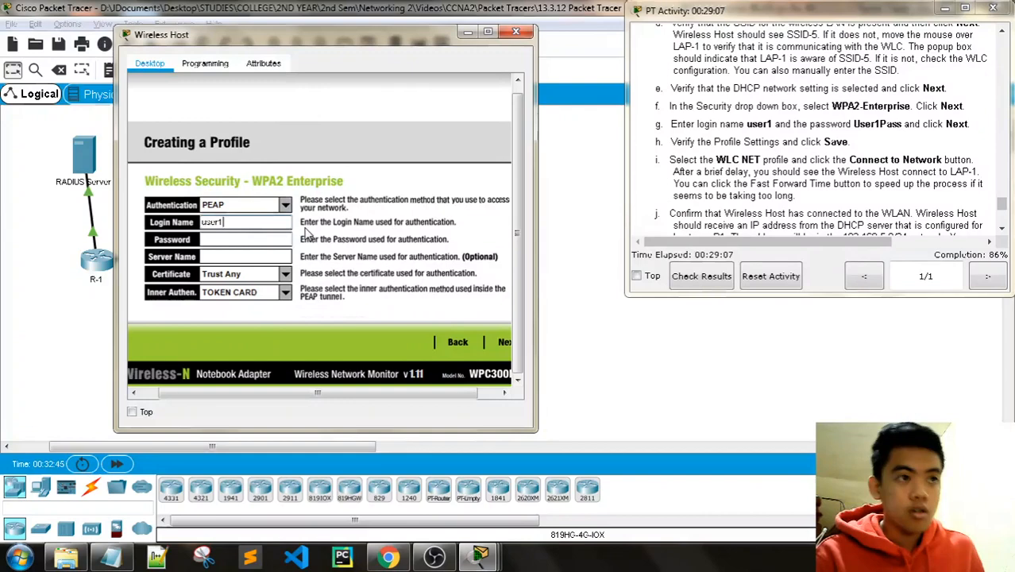
{"action": "left_click", "coordinate": [237, 236]}
{"action": "type", "text": "User"}
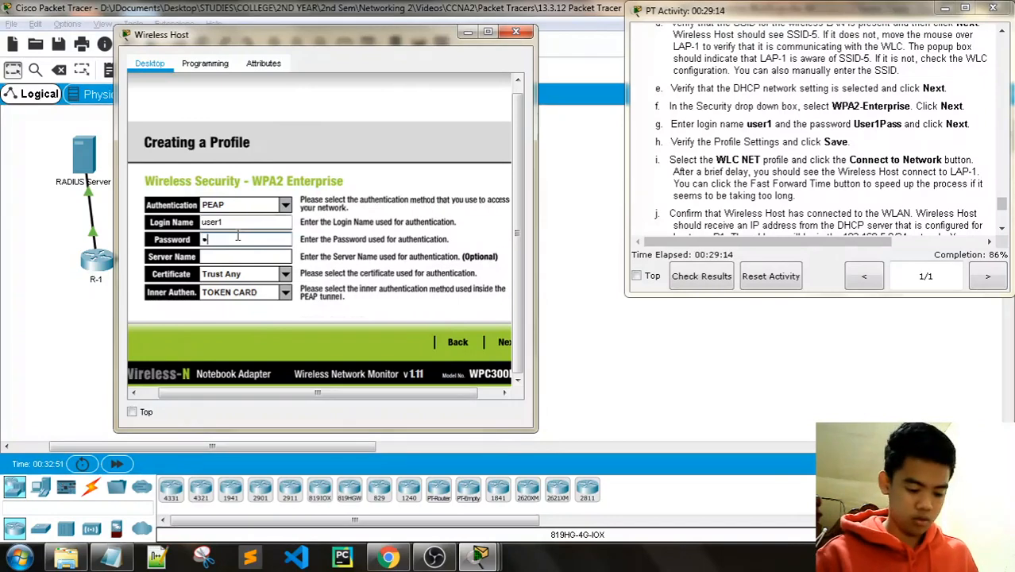
{"action": "type", "text": "User1"}
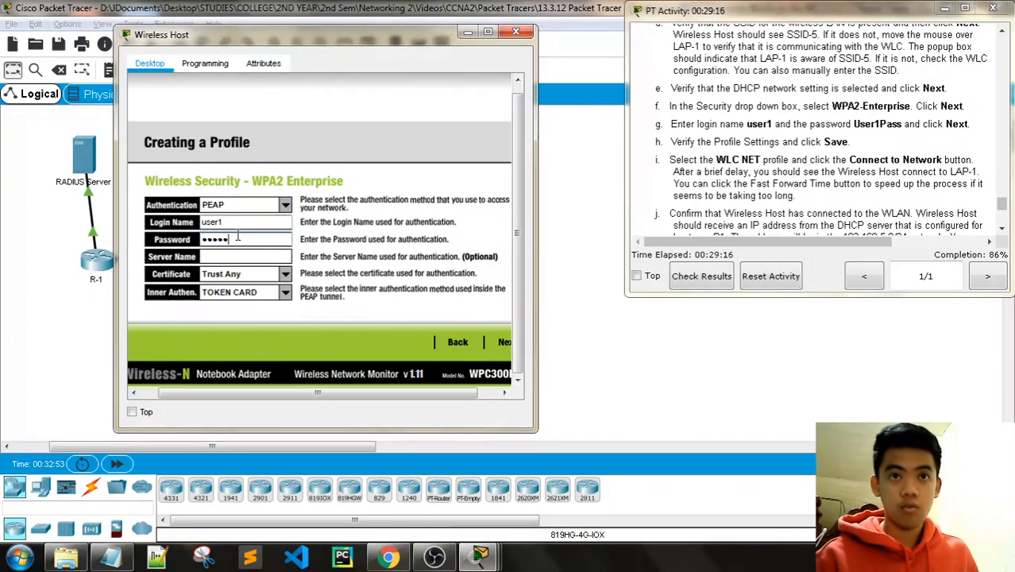
{"action": "type", "text": "Pass"}
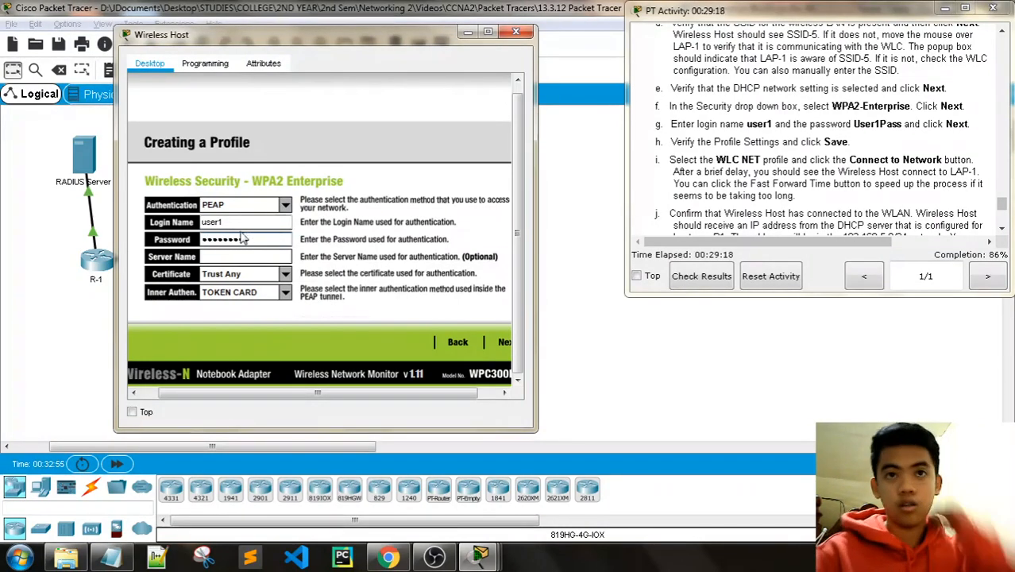
{"action": "left_click_drag", "start_coordinate": [325, 393], "coordinate": [346, 393]}
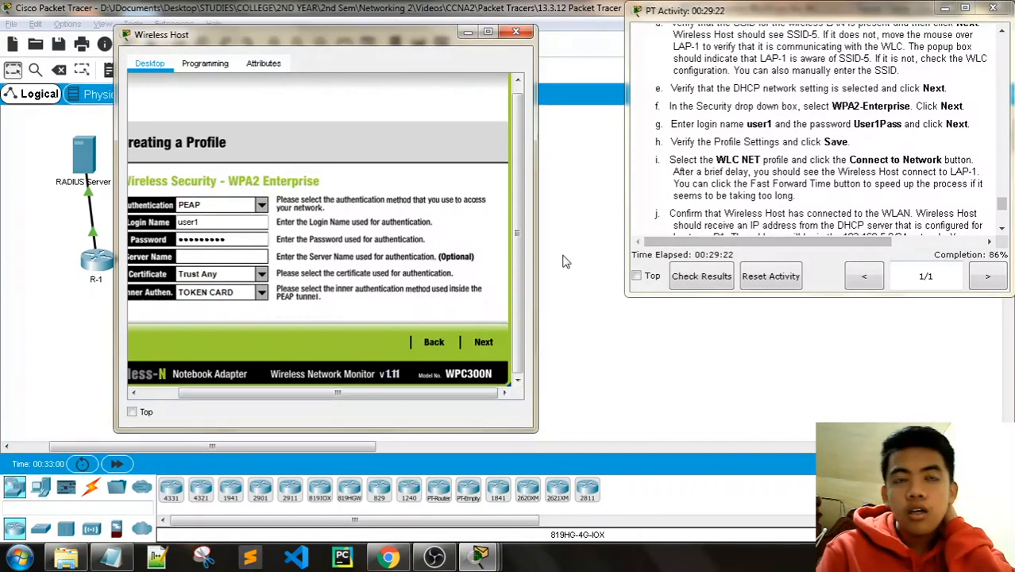
{"action": "left_click", "coordinate": [485, 343]}
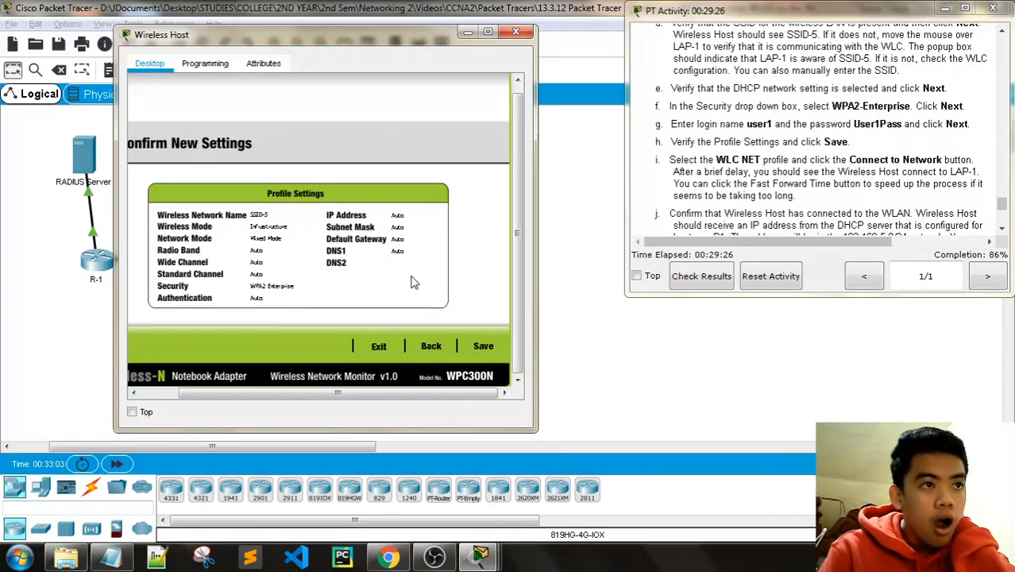
Step: Save the WLC NET profile and connect the Wireless Host to SSID-5 on the access point
{"action": "left_click", "coordinate": [488, 31]}
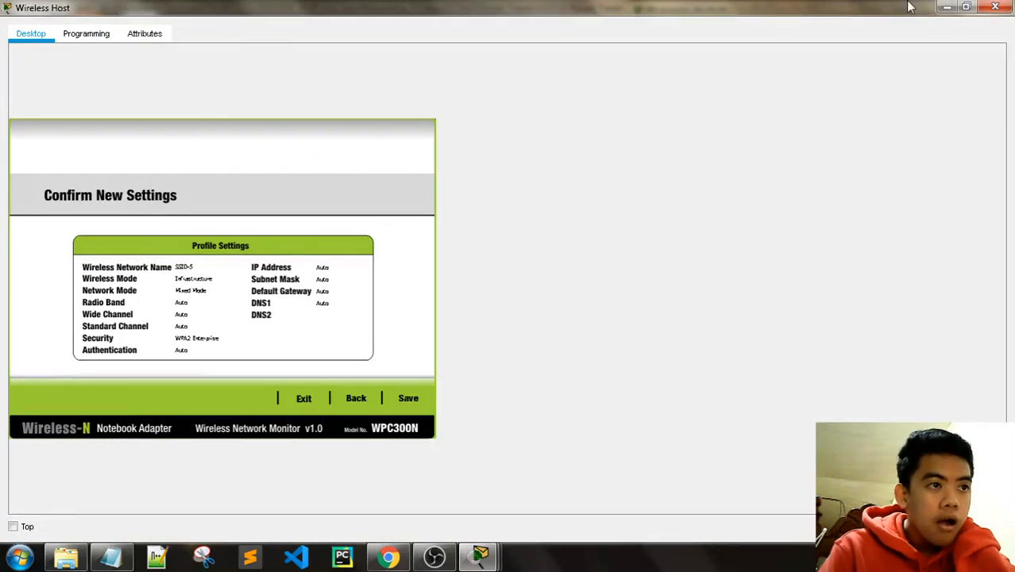
{"action": "left_click", "coordinate": [967, 7]}
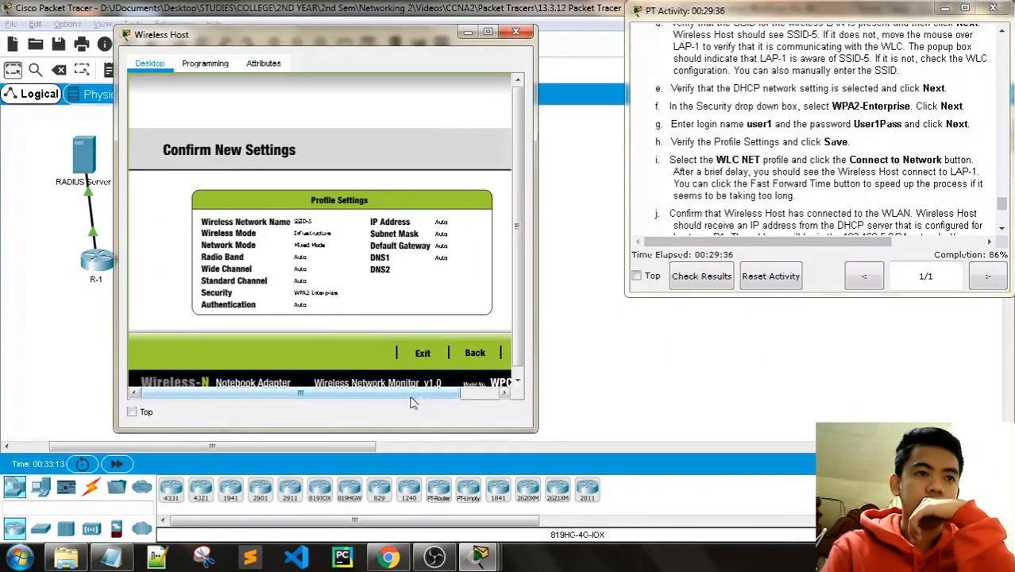
{"action": "left_click_drag", "start_coordinate": [410, 395], "coordinate": [498, 397]}
{"action": "left_click", "coordinate": [486, 354]}
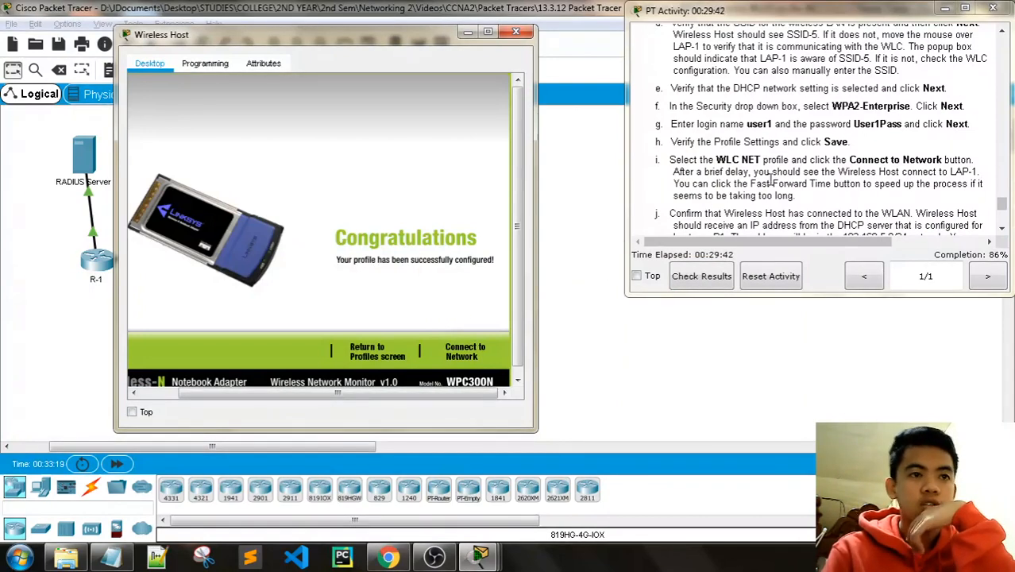
{"action": "scroll", "coordinate": [770, 179], "scroll_direction": "down", "scroll_amount": 1}
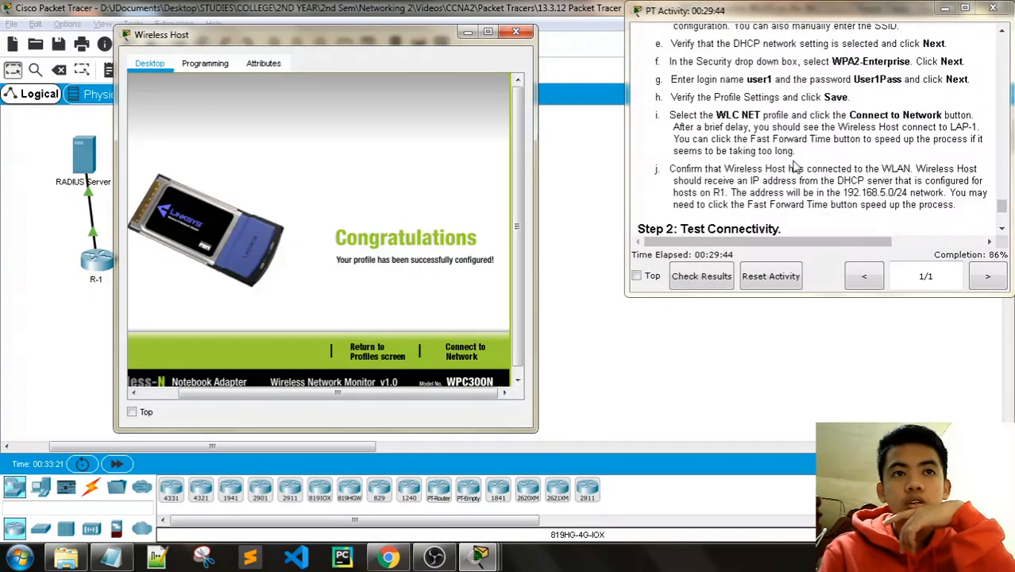
{"action": "left_click_drag", "start_coordinate": [382, 393], "coordinate": [340, 394]}
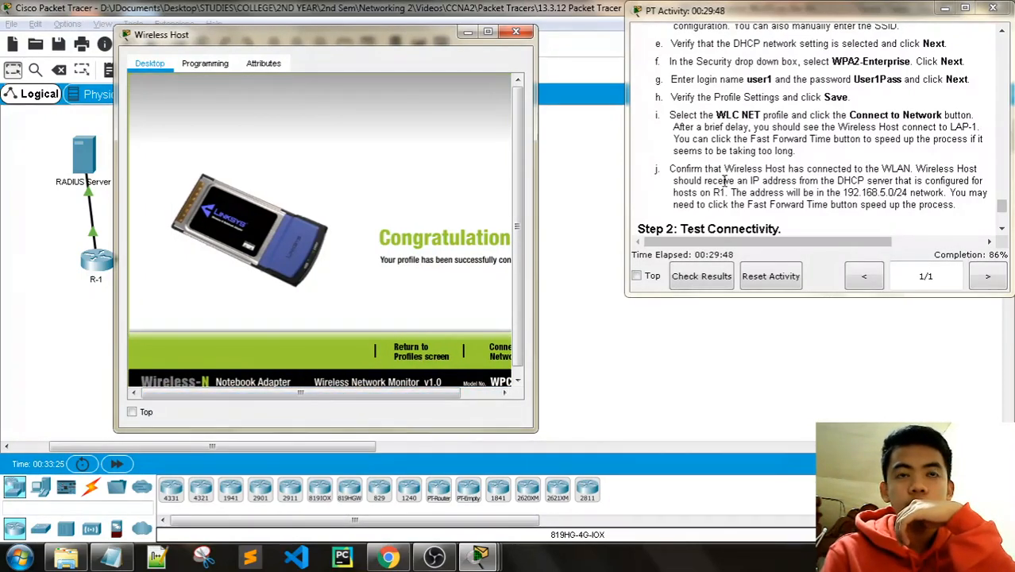
{"action": "left_click_drag", "start_coordinate": [435, 393], "coordinate": [503, 387]}
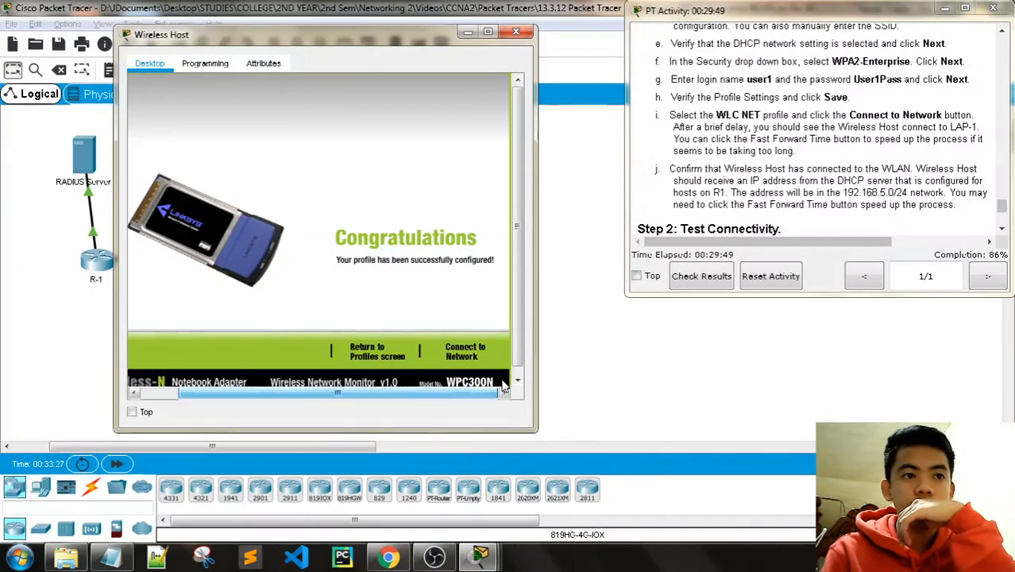
{"action": "mouse_move", "coordinate": [407, 395]}
{"action": "left_mouse_down"}
{"action": "mouse_move", "coordinate": [379, 395]}
{"action": "mouse_move", "coordinate": [410, 395]}
{"action": "left_mouse_up"}
{"action": "left_click", "coordinate": [469, 349]}
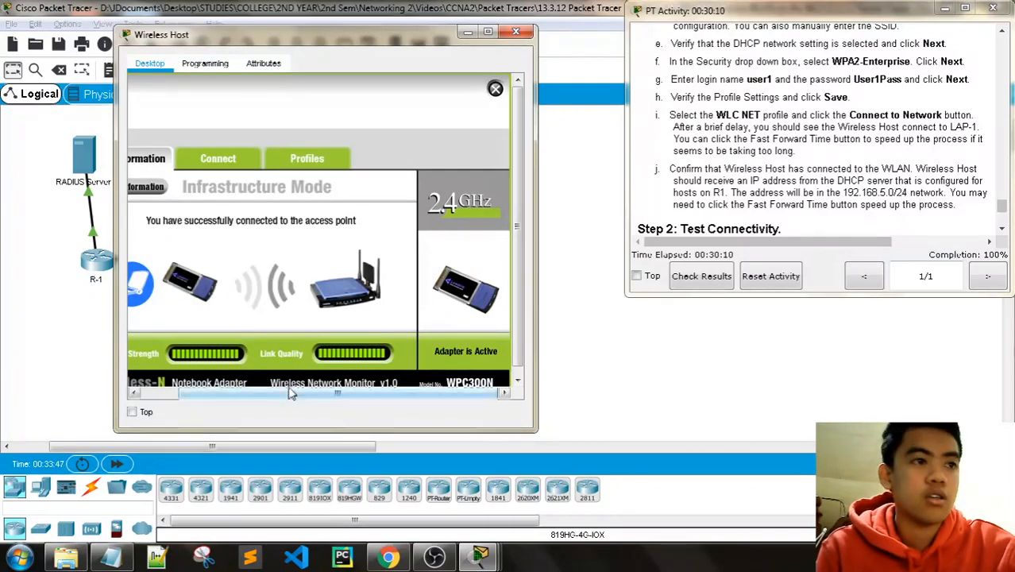
{"action": "left_click_drag", "start_coordinate": [293, 394], "coordinate": [256, 396]}
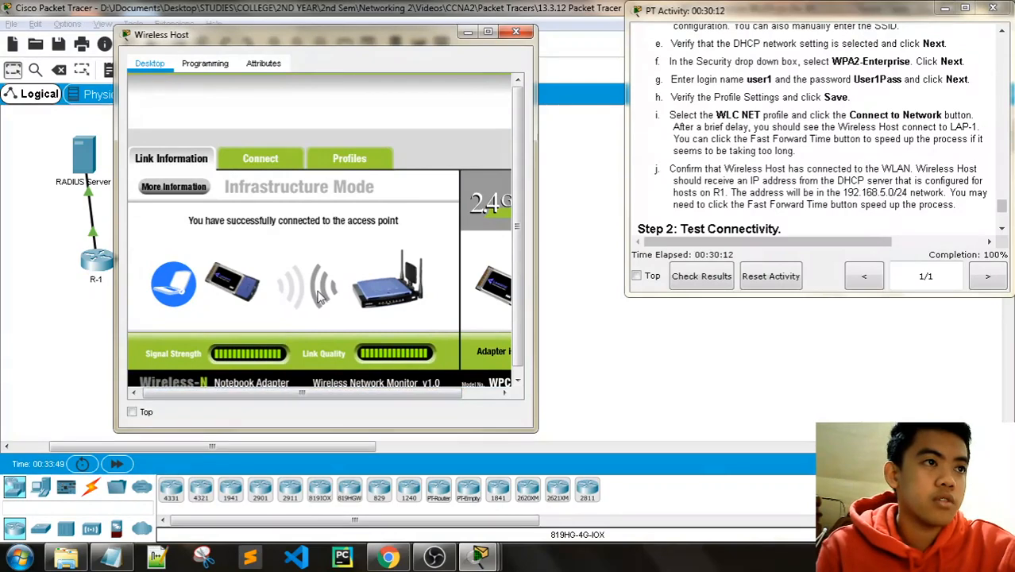
{"action": "scroll", "coordinate": [321, 296], "scroll_direction": "down", "scroll_amount": 1}
{"action": "left_click", "coordinate": [343, 151]}
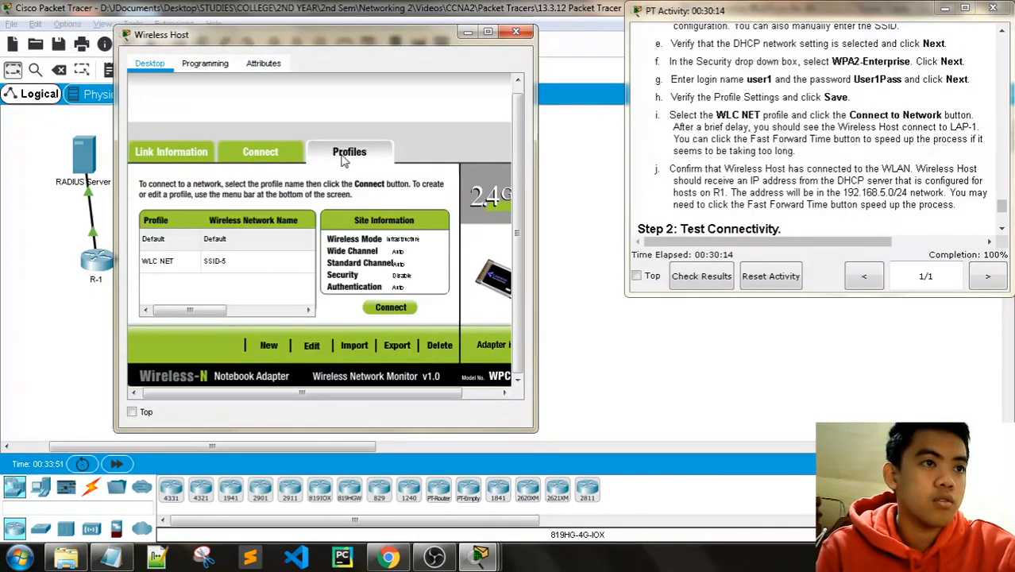
{"action": "left_click", "coordinate": [198, 263]}
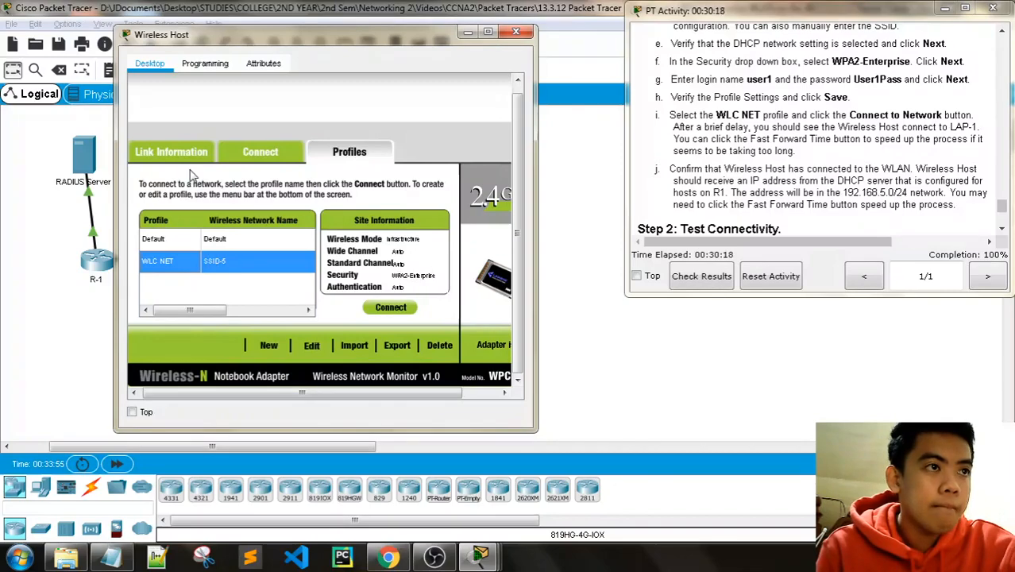
{"action": "left_click", "coordinate": [181, 152]}
{"action": "mouse_move", "coordinate": [304, 32]}
{"action": "left_mouse_down"}
{"action": "mouse_move", "coordinate": [310, 448]}
{"action": "mouse_move", "coordinate": [303, 51]}
{"action": "left_mouse_up"}
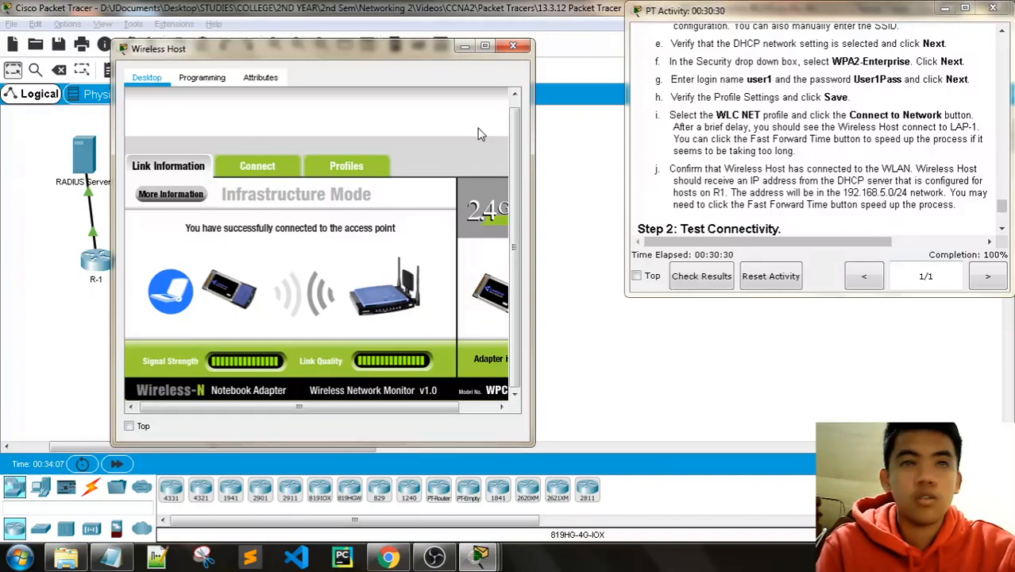
{"action": "left_click", "coordinate": [202, 78]}
{"action": "left_click", "coordinate": [260, 77]}
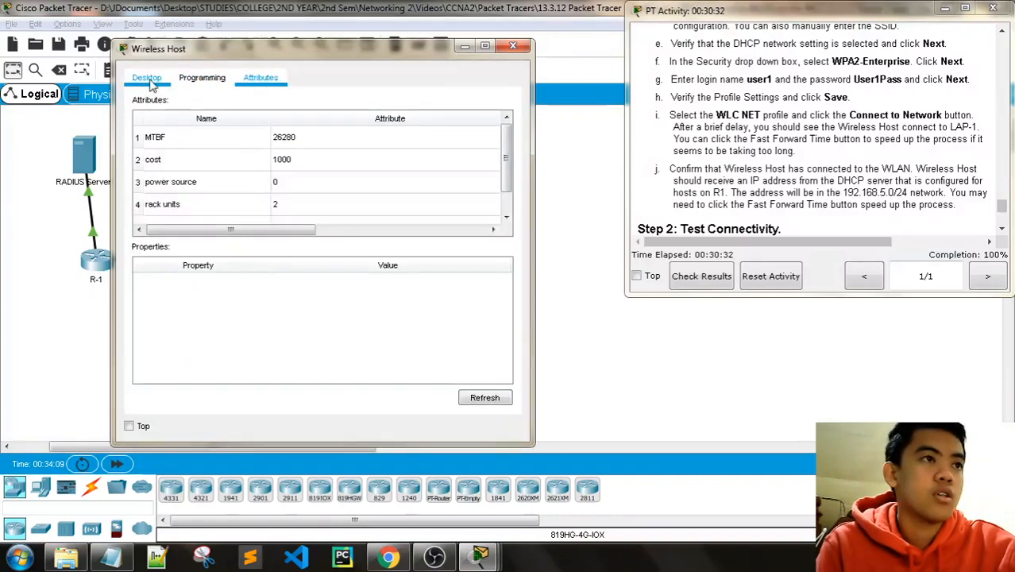
{"action": "left_click", "coordinate": [146, 77]}
Step: Close PC Wireless and view IP Configuration: DHCP address 192.168.5.2/24, gateway 192.168.5.1
{"action": "left_click_drag", "start_coordinate": [348, 407], "coordinate": [398, 407]}
{"action": "left_click", "coordinate": [491, 99]}
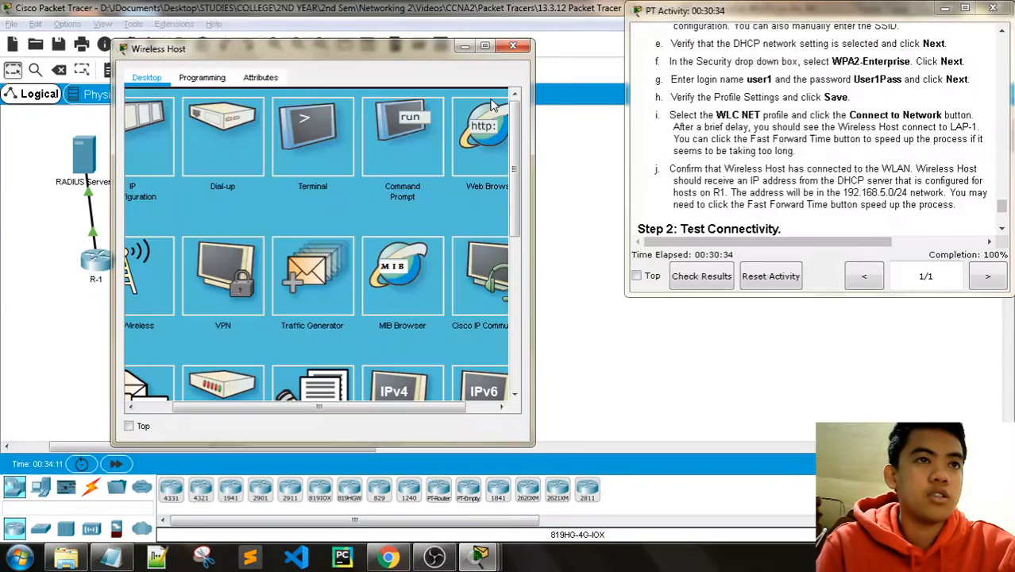
{"action": "left_click", "coordinate": [147, 139]}
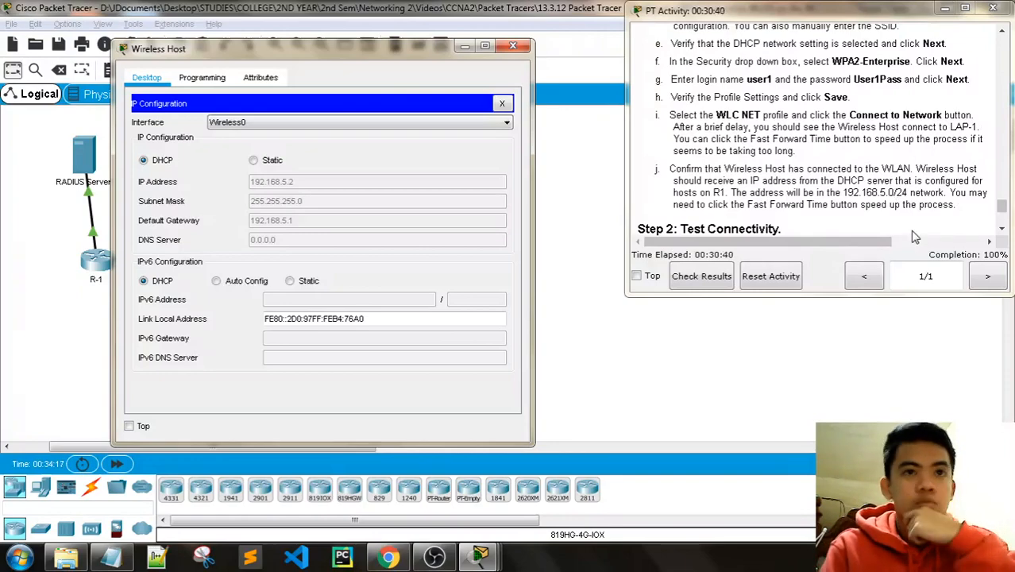
{"action": "scroll", "coordinate": [894, 183], "scroll_direction": "down", "scroll_amount": 2}
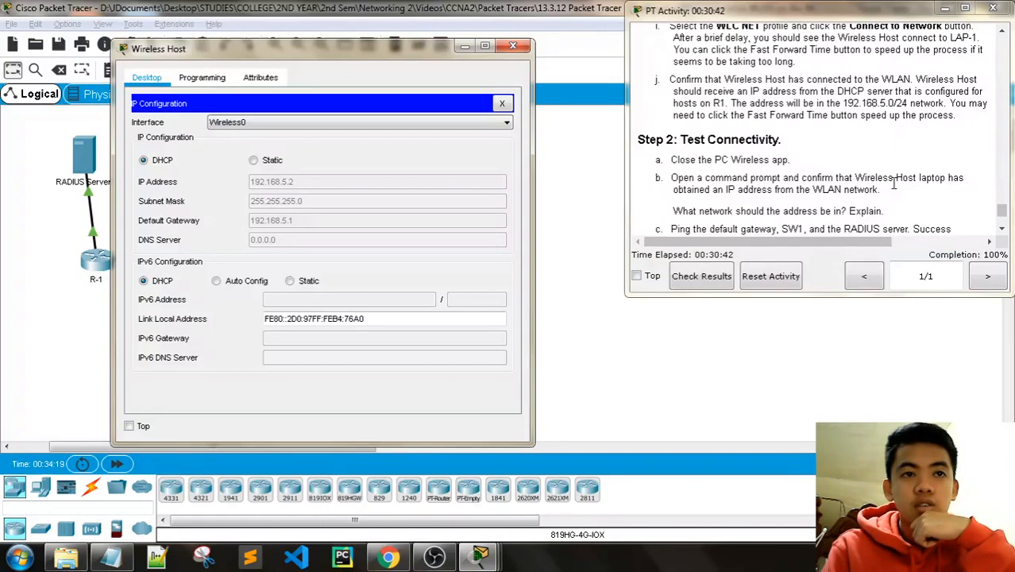
{"action": "scroll", "coordinate": [894, 184], "scroll_direction": "down", "scroll_amount": 2}
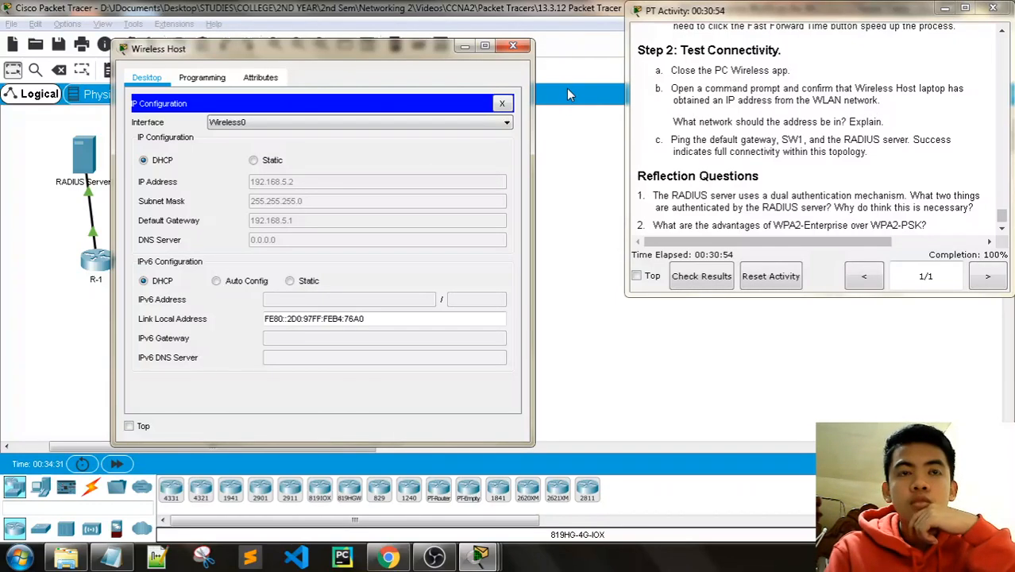
Step: Run ipconfig /all at the Wireless Host command prompt
{"action": "left_click", "coordinate": [503, 103]}
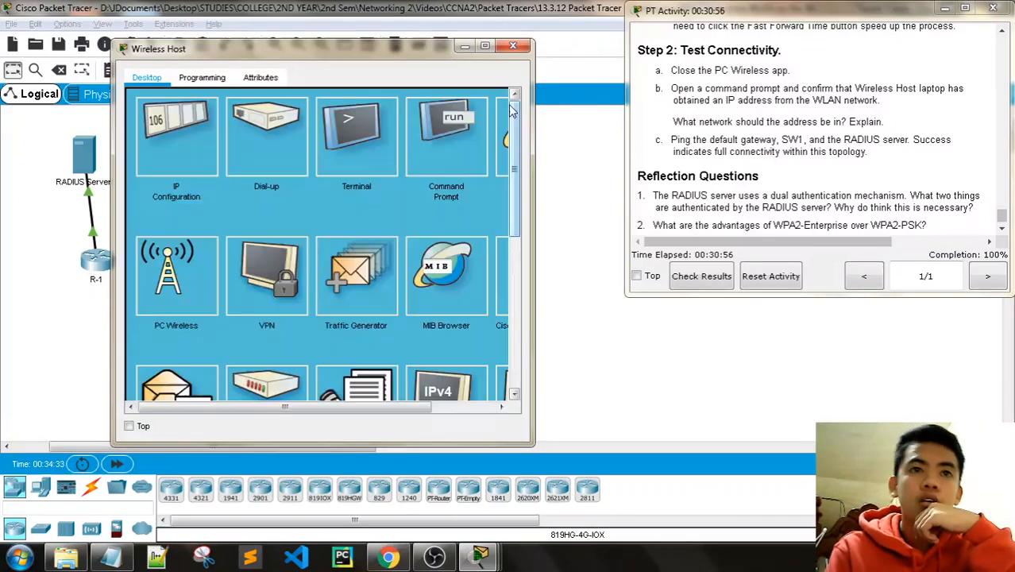
{"action": "left_click", "coordinate": [429, 143]}
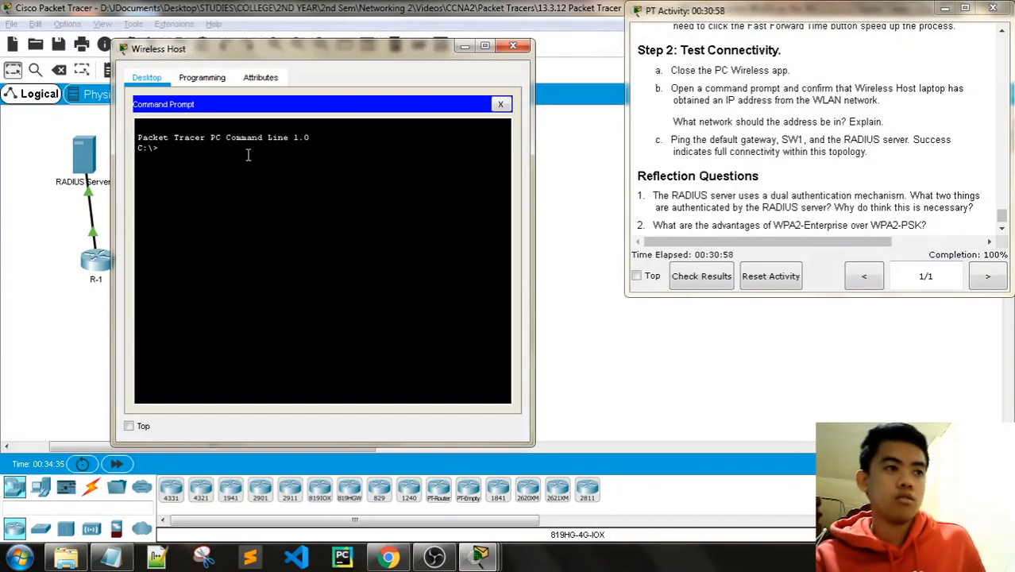
{"action": "type", "text": "ipconf"}
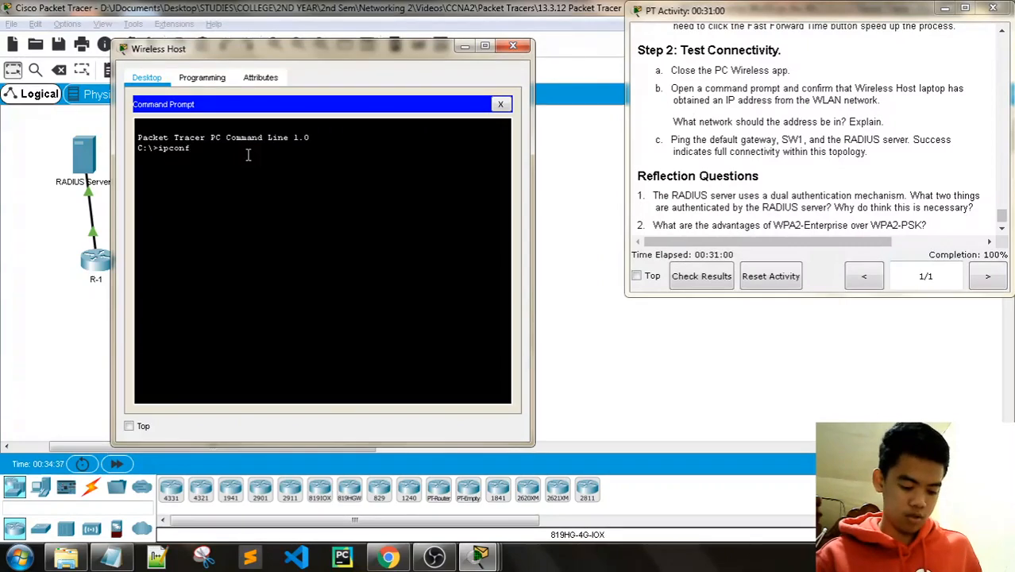
{"action": "type", "text": "ig /all"}
{"action": "key", "text": "Return"}
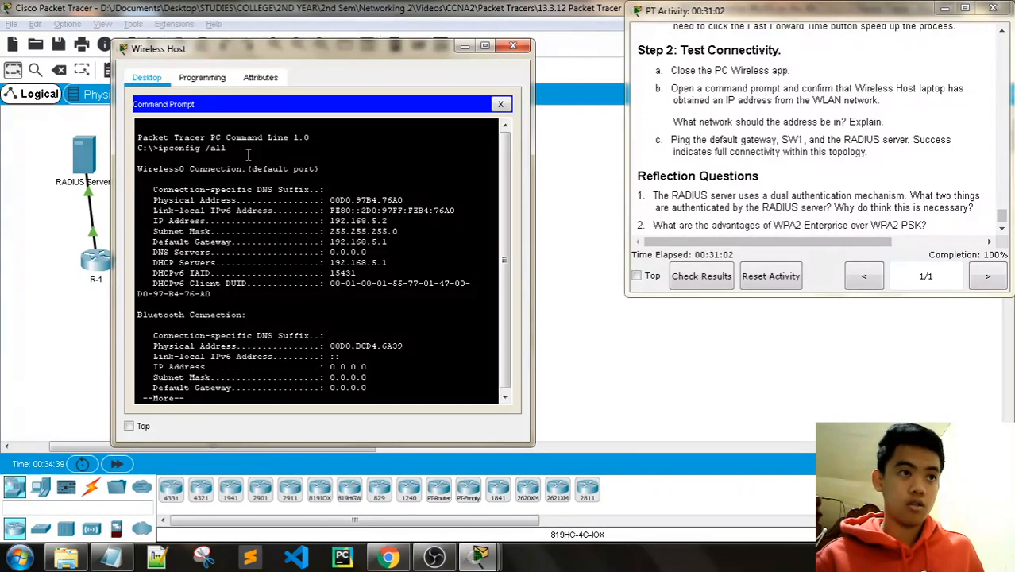
Step: Verify the output shows IP address 192.168.5.2 and default gateway 192.168.5.1
{"action": "left_click_drag", "start_coordinate": [390, 222], "coordinate": [267, 222]}
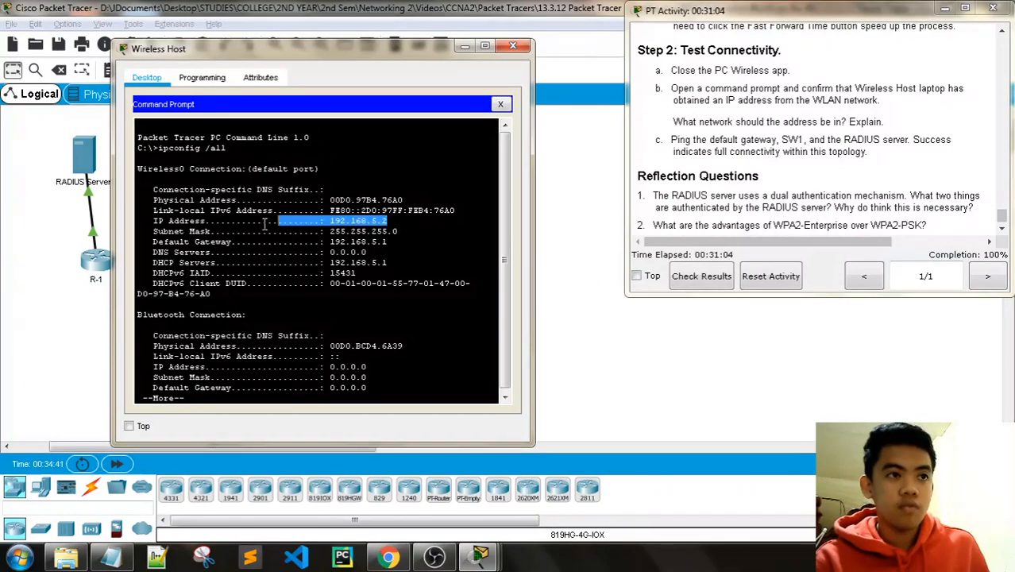
{"action": "left_click", "coordinate": [371, 223]}
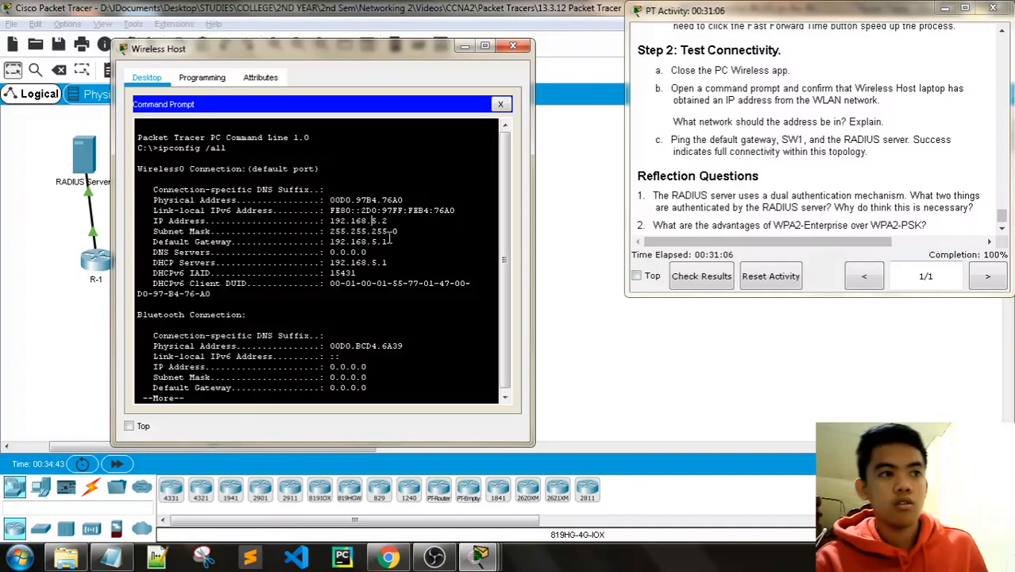
{"action": "left_click_drag", "start_coordinate": [346, 242], "coordinate": [328, 211]}
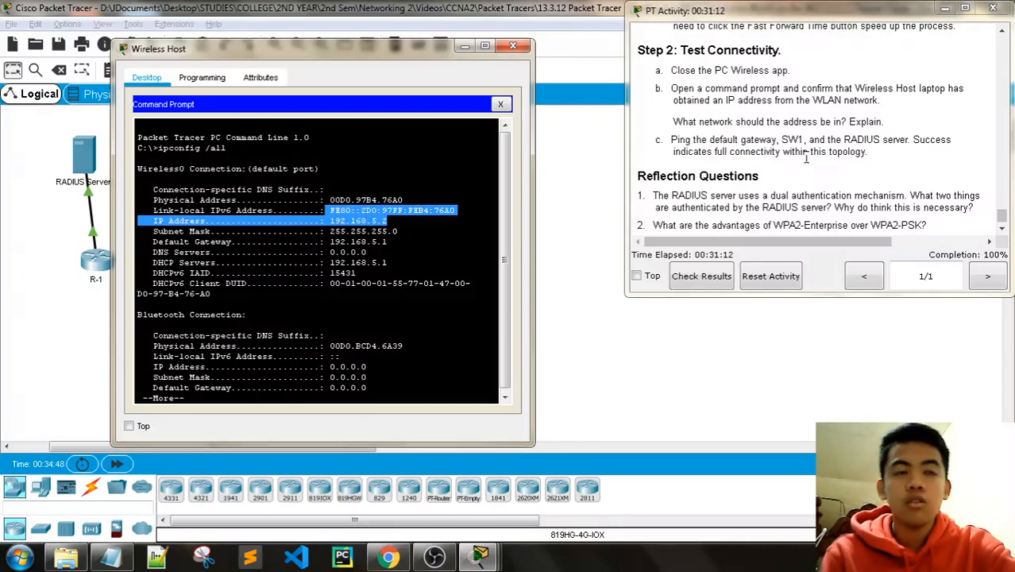
{"action": "scroll", "coordinate": [806, 159], "scroll_direction": "down", "scroll_amount": 1}
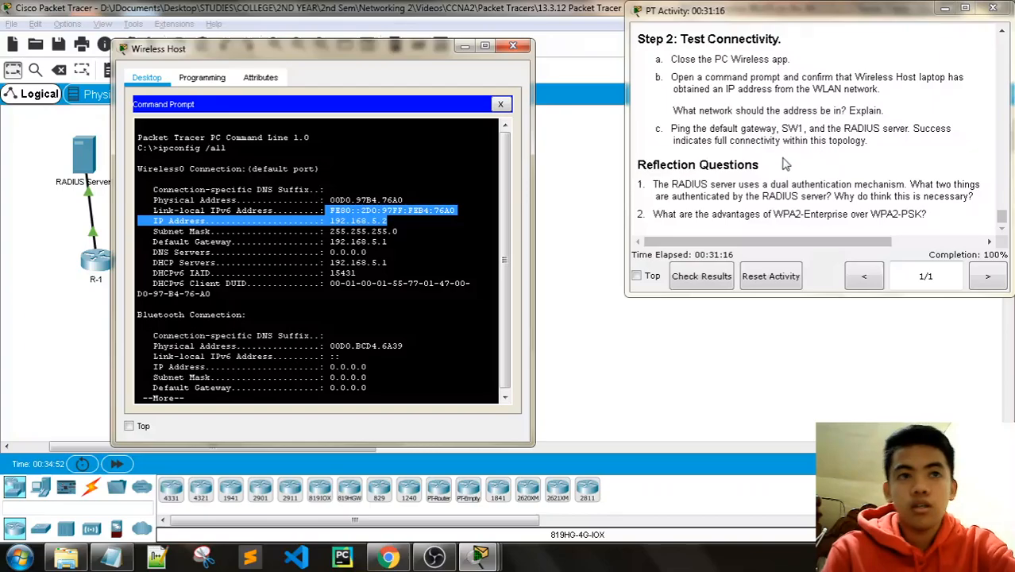
{"action": "scroll", "coordinate": [892, 159], "scroll_direction": "up", "scroll_amount": 5}
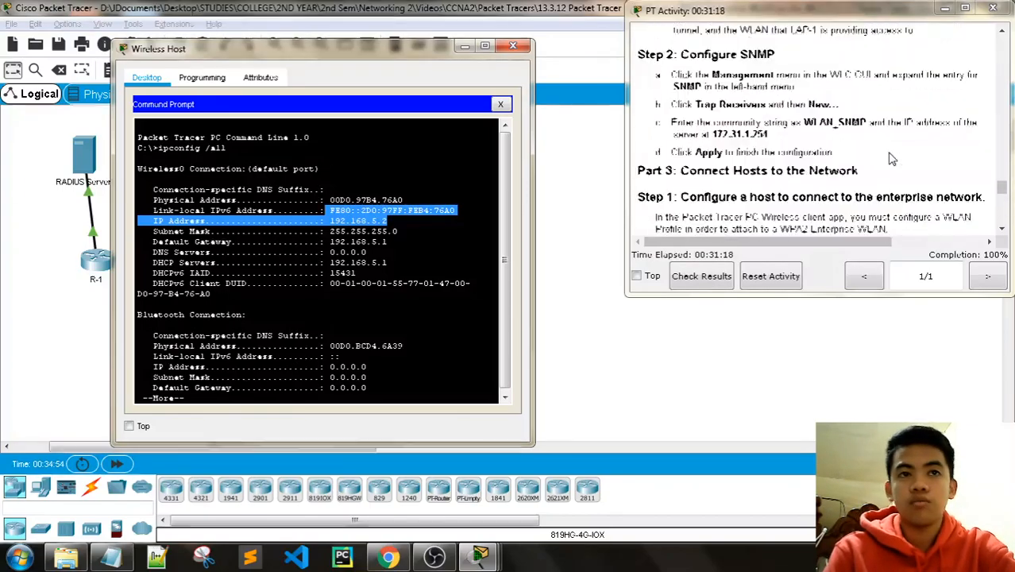
{"action": "scroll", "coordinate": [892, 158], "scroll_direction": "up", "scroll_amount": 15}
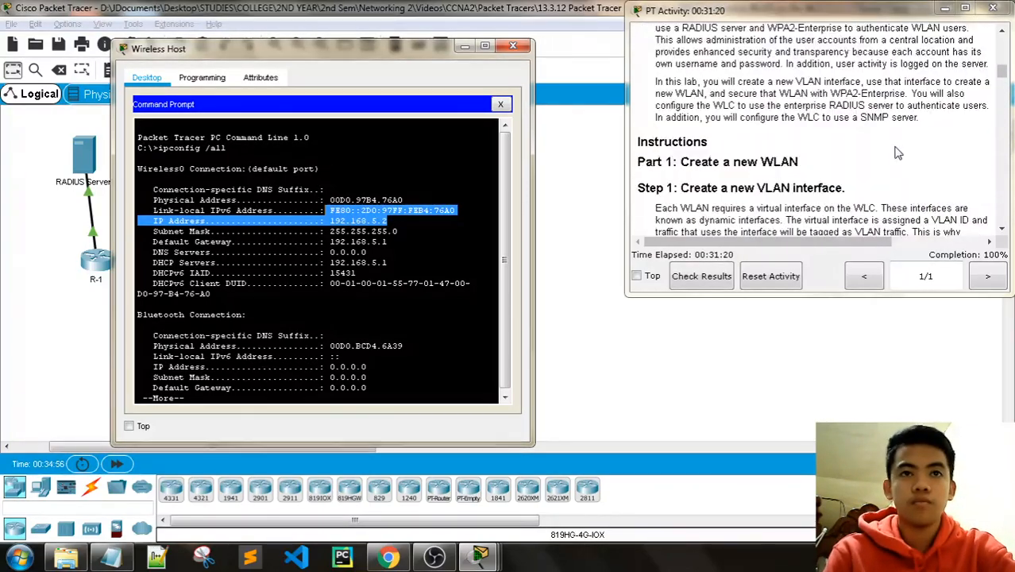
{"action": "scroll", "coordinate": [898, 152], "scroll_direction": "down", "scroll_amount": 20}
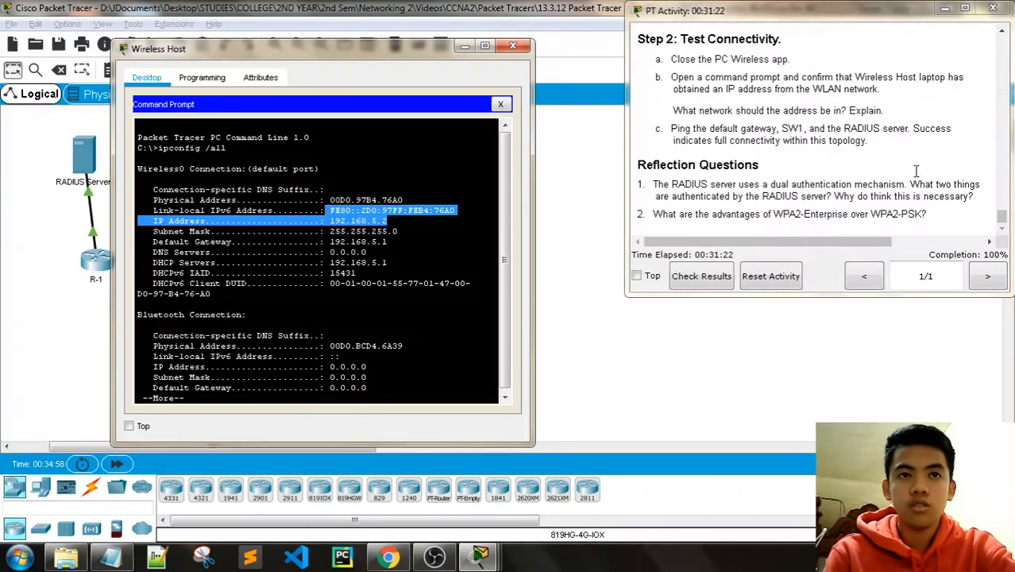
{"action": "scroll", "coordinate": [1003, 119], "scroll_direction": "up", "scroll_amount": 5}
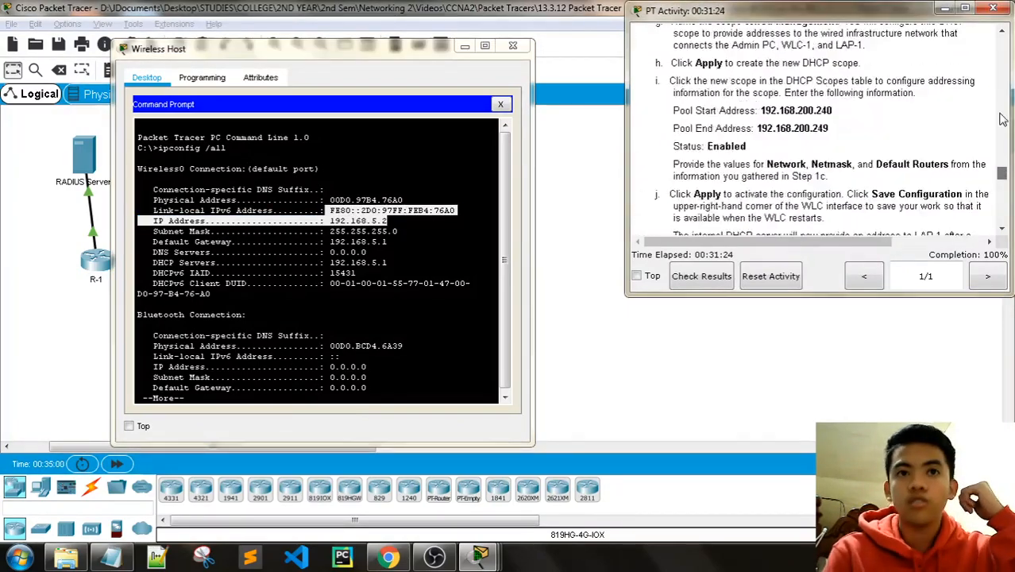
{"action": "scroll", "coordinate": [1002, 79], "scroll_direction": "up", "scroll_amount": 10}
{"action": "scroll", "coordinate": [756, 173], "scroll_direction": "down", "scroll_amount": 2}
{"action": "scroll", "coordinate": [756, 173], "scroll_direction": "up", "scroll_amount": 1}
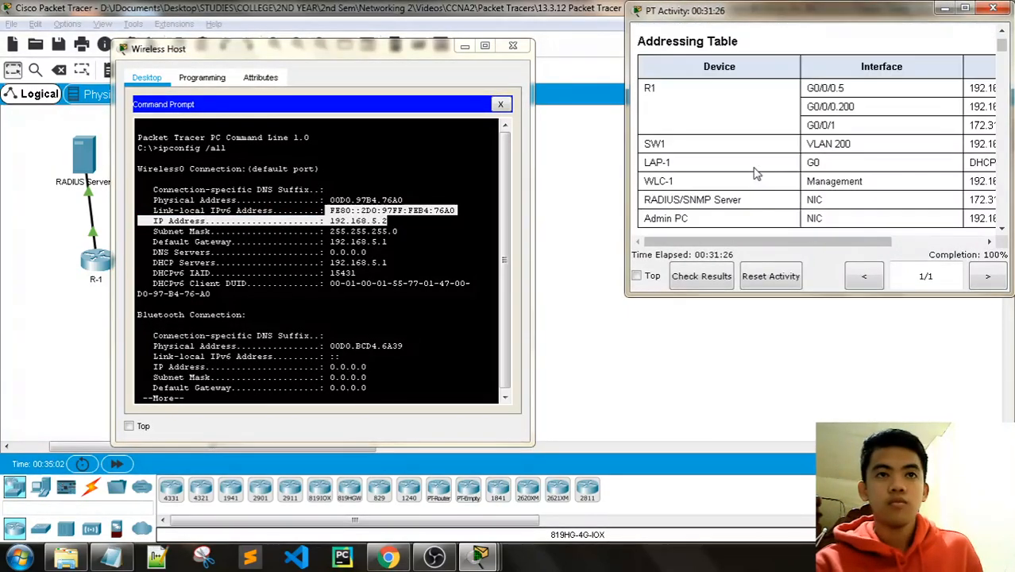
{"action": "left_click_drag", "start_coordinate": [759, 240], "coordinate": [812, 240]}
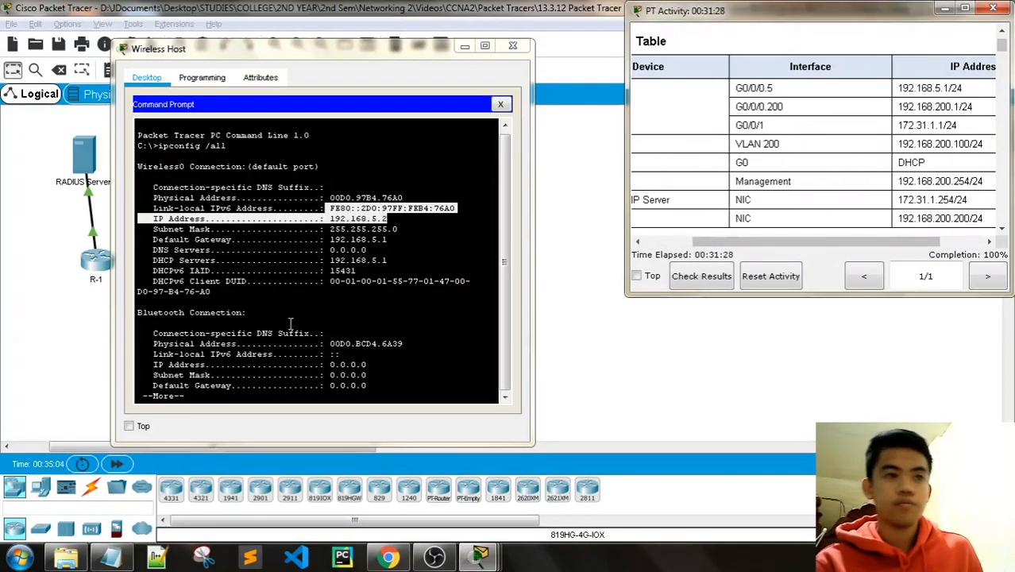
{"action": "left_click", "coordinate": [236, 388]}
Step: Ping the gateway at 192.168.5.1 from the Wireless Host
{"action": "key", "text": "space"}
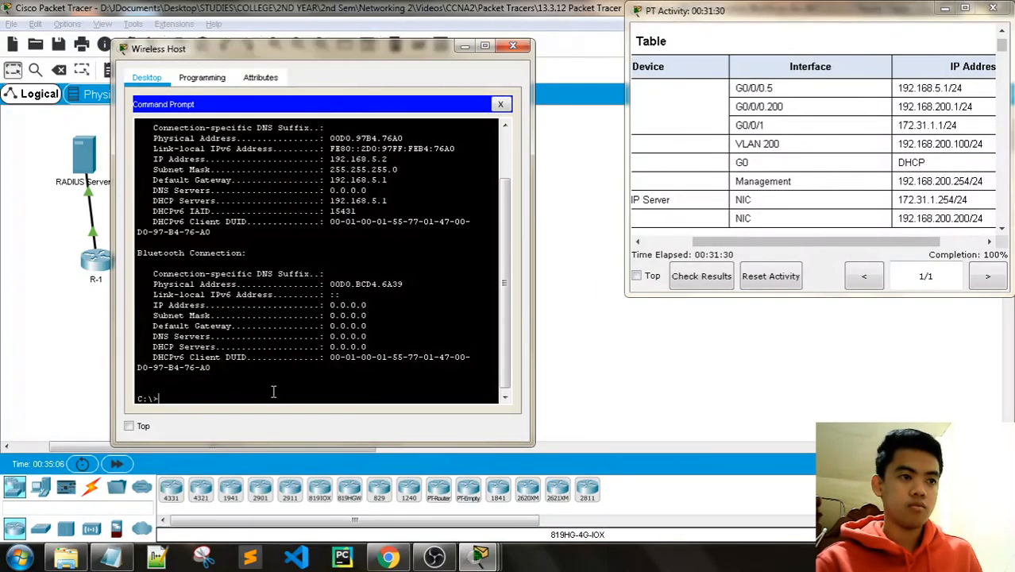
{"action": "type", "text": "ping 1"}
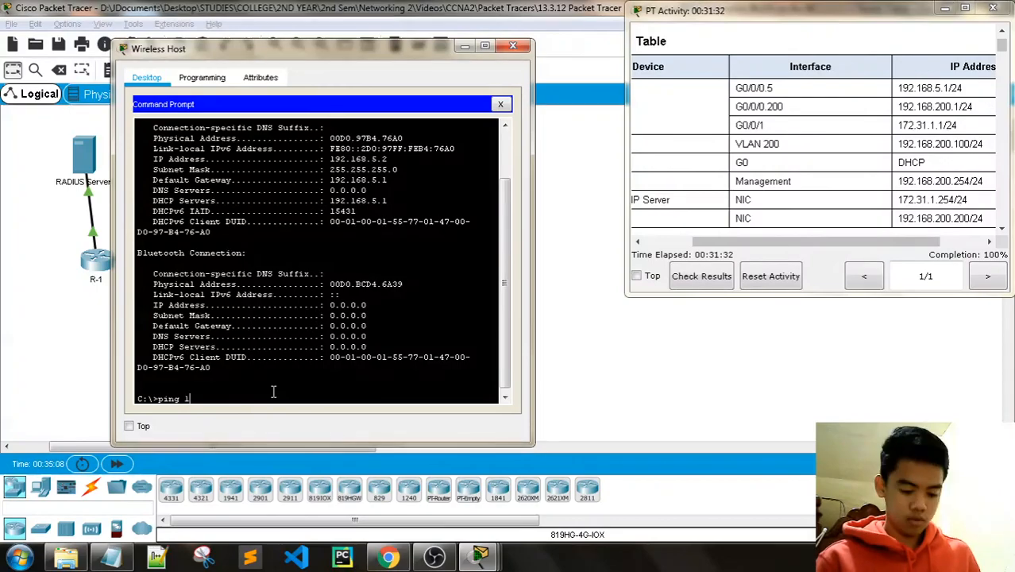
{"action": "type", "text": "92.168.5."}
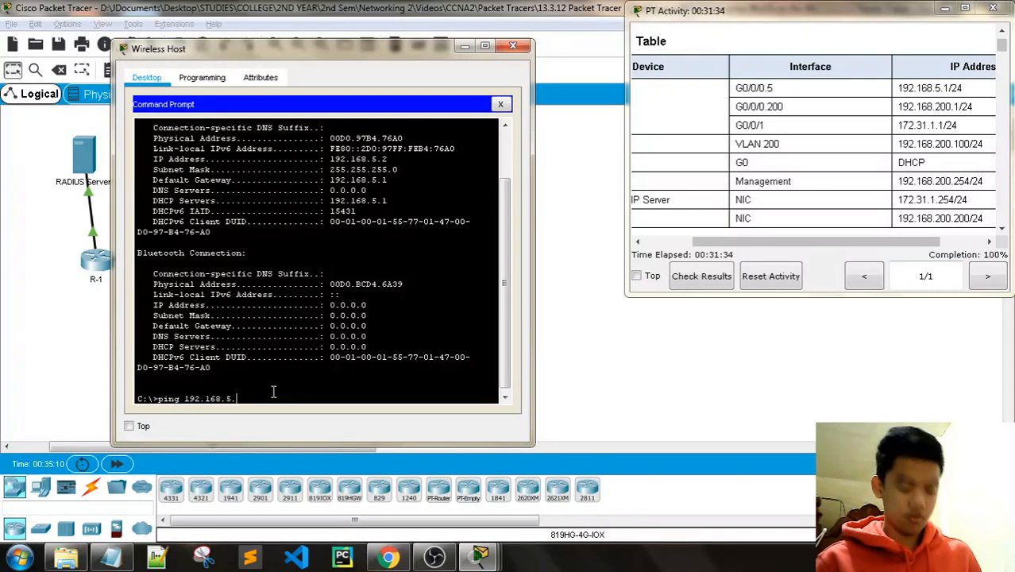
{"action": "type", "text": "1"}
{"action": "key", "text": "Return"}
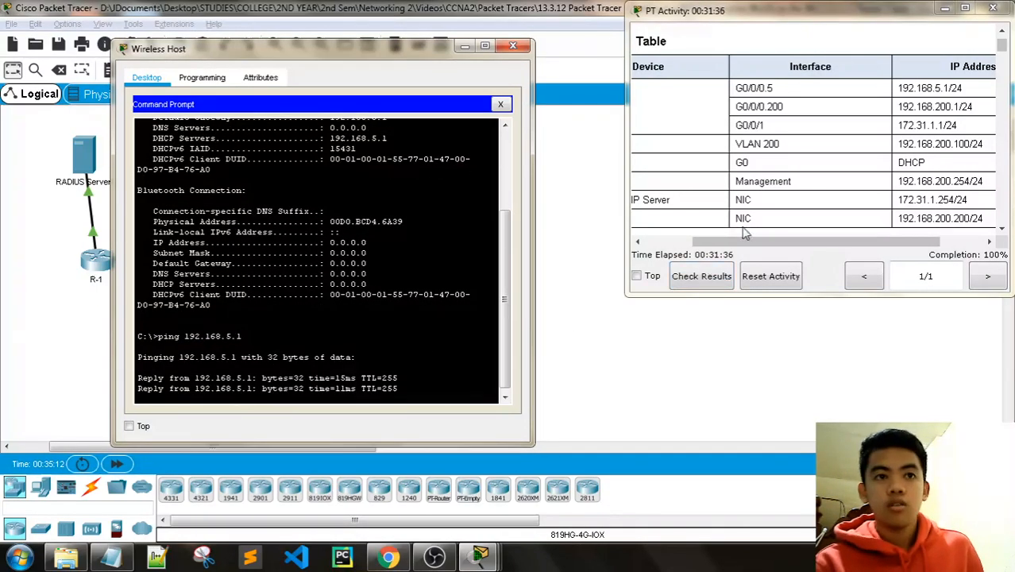
{"action": "left_click_drag", "start_coordinate": [746, 242], "coordinate": [769, 244]}
{"action": "scroll", "coordinate": [769, 244], "scroll_direction": "down", "scroll_amount": 3}
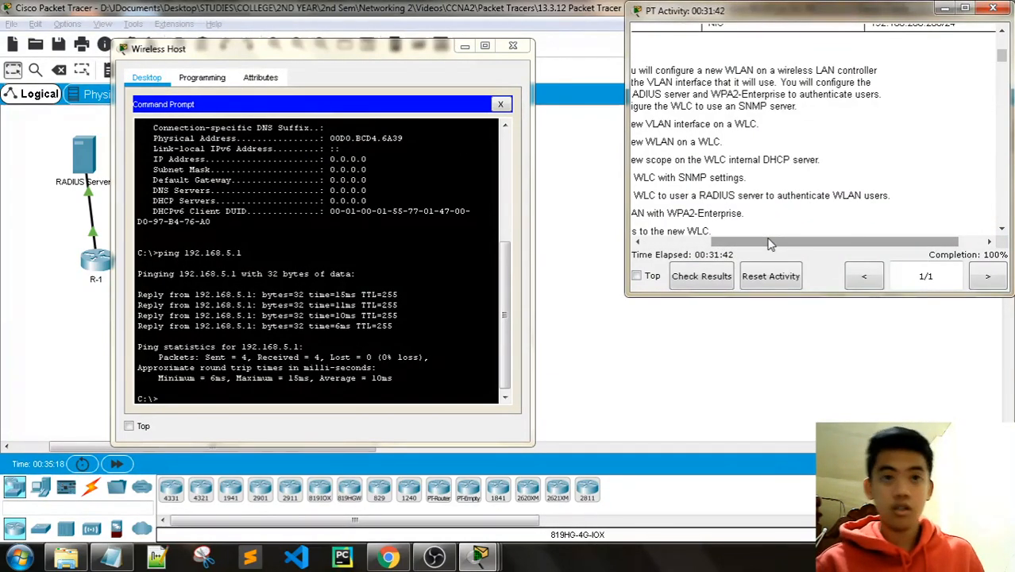
{"action": "scroll", "coordinate": [831, 183], "scroll_direction": "up", "scroll_amount": 3}
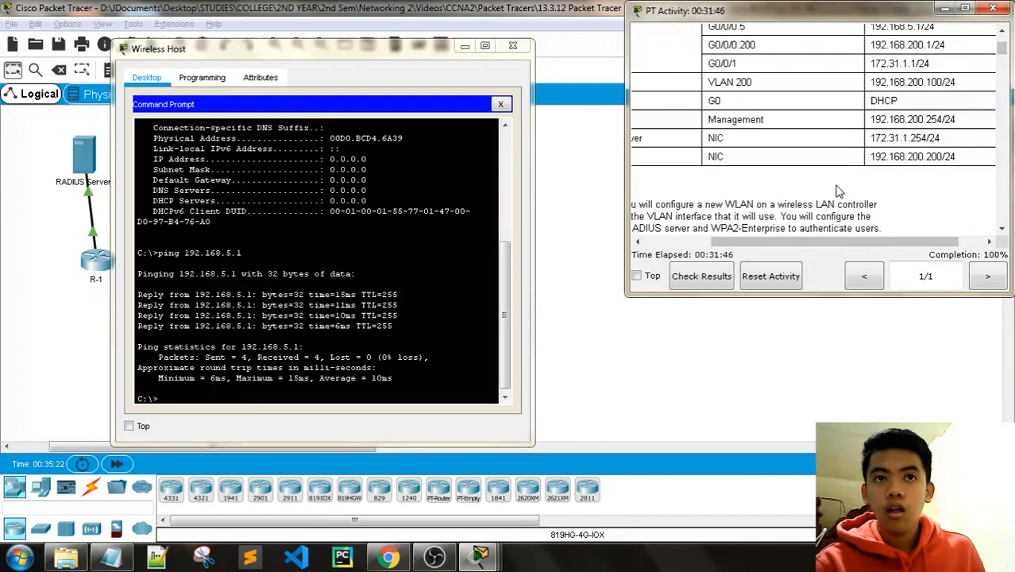
{"action": "left_click", "coordinate": [282, 395]}
Step: Ping SW1 at 192.168.200.100 and check the replies
{"action": "type", "text": "ping"}
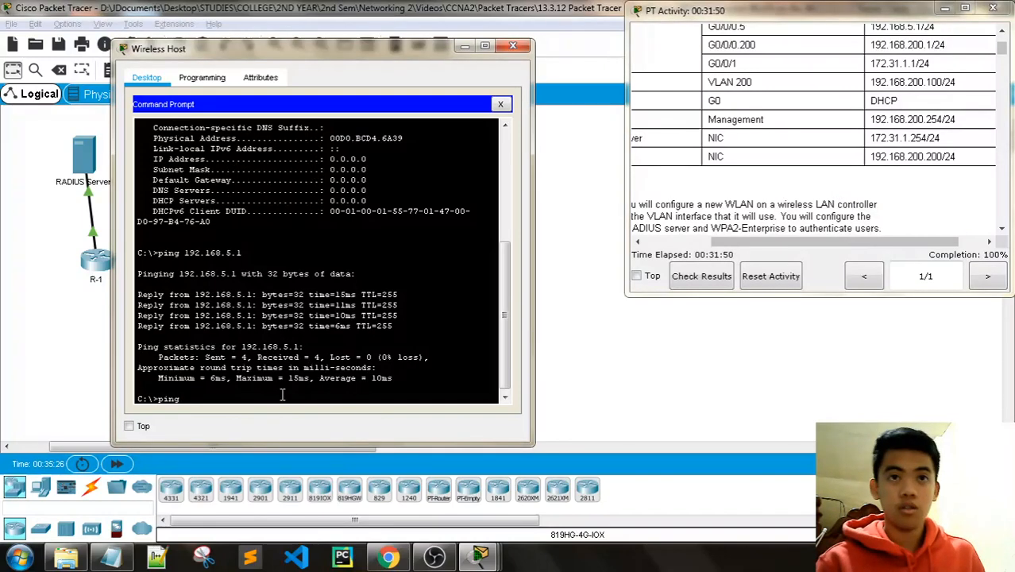
{"action": "type", "text": " 192.168."}
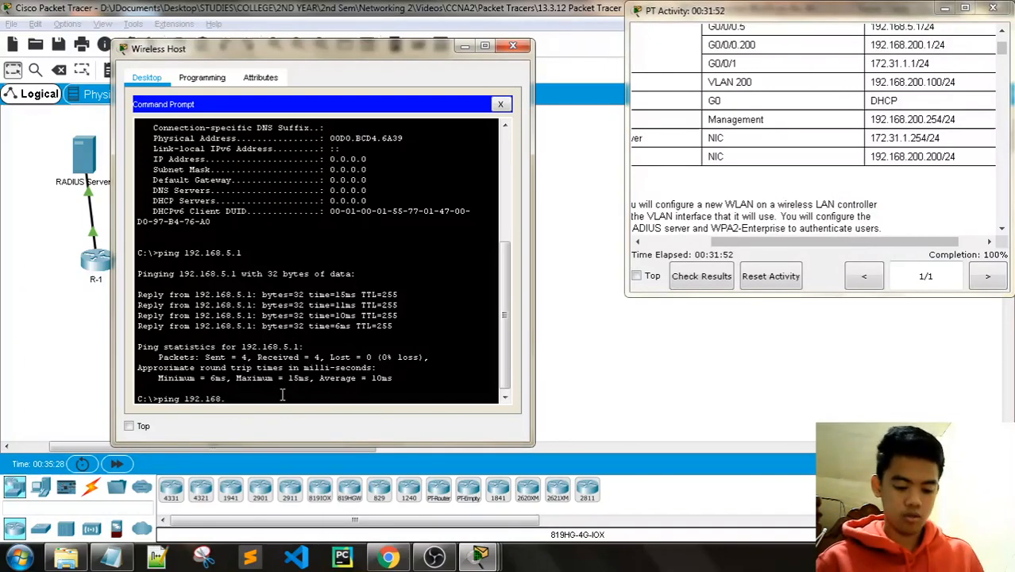
{"action": "type", "text": "200."}
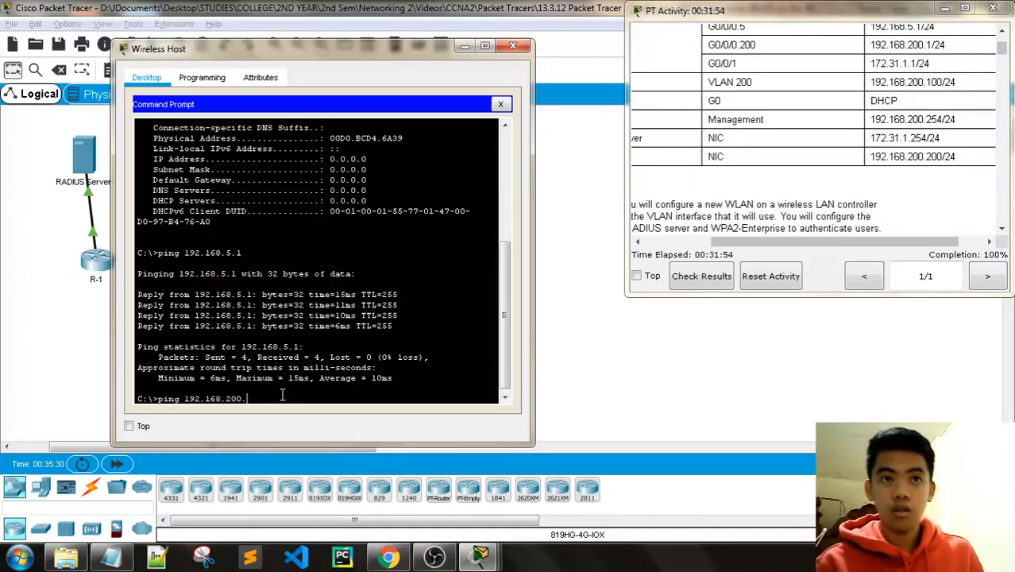
{"action": "type", "text": "100"}
{"action": "key", "text": "Return"}
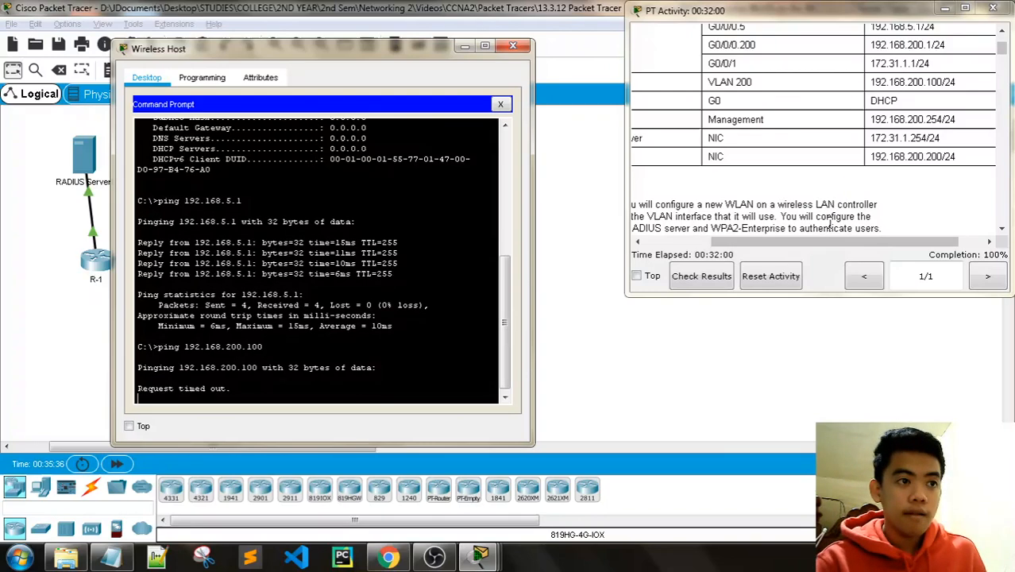
{"action": "scroll", "coordinate": [890, 151], "scroll_direction": "down", "scroll_amount": 1}
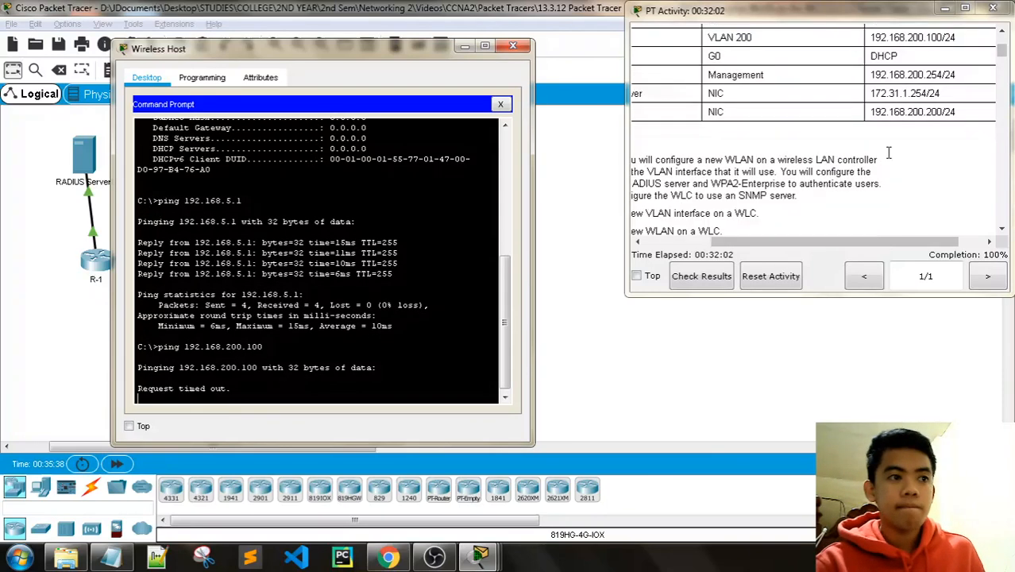
{"action": "scroll", "coordinate": [891, 159], "scroll_direction": "up", "scroll_amount": 2}
{"action": "left_click_drag", "start_coordinate": [841, 242], "coordinate": [869, 244]}
{"action": "scroll", "coordinate": [863, 151], "scroll_direction": "up", "scroll_amount": 3}
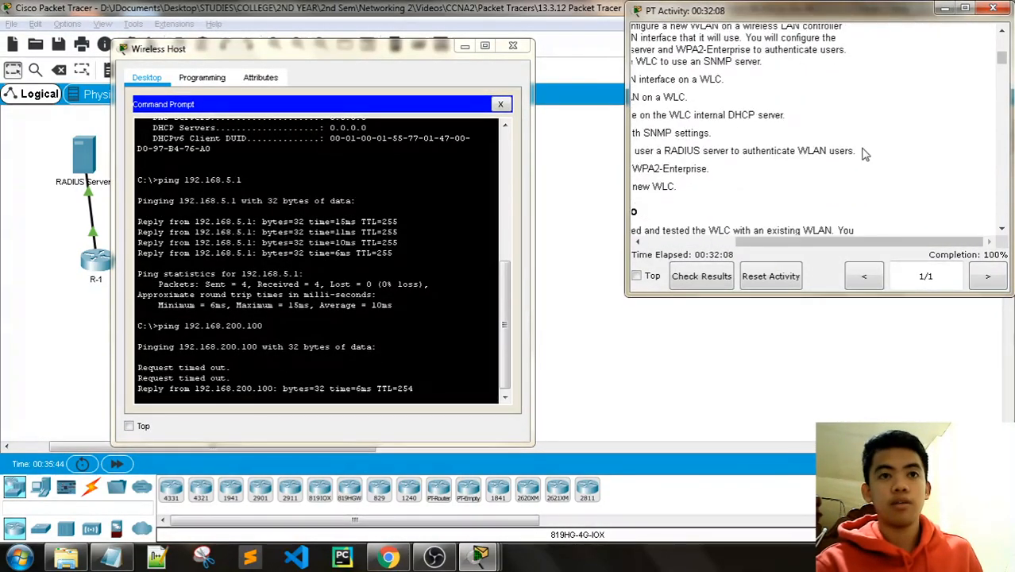
{"action": "scroll", "coordinate": [847, 152], "scroll_direction": "down", "scroll_amount": 3}
{"action": "scroll", "coordinate": [827, 183], "scroll_direction": "up", "scroll_amount": 1}
{"action": "scroll", "coordinate": [809, 213], "scroll_direction": "down", "scroll_amount": 1}
{"action": "mouse_move", "coordinate": [802, 243]}
{"action": "left_mouse_down"}
{"action": "mouse_move", "coordinate": [700, 243]}
{"action": "mouse_move", "coordinate": [799, 244]}
{"action": "left_mouse_up"}
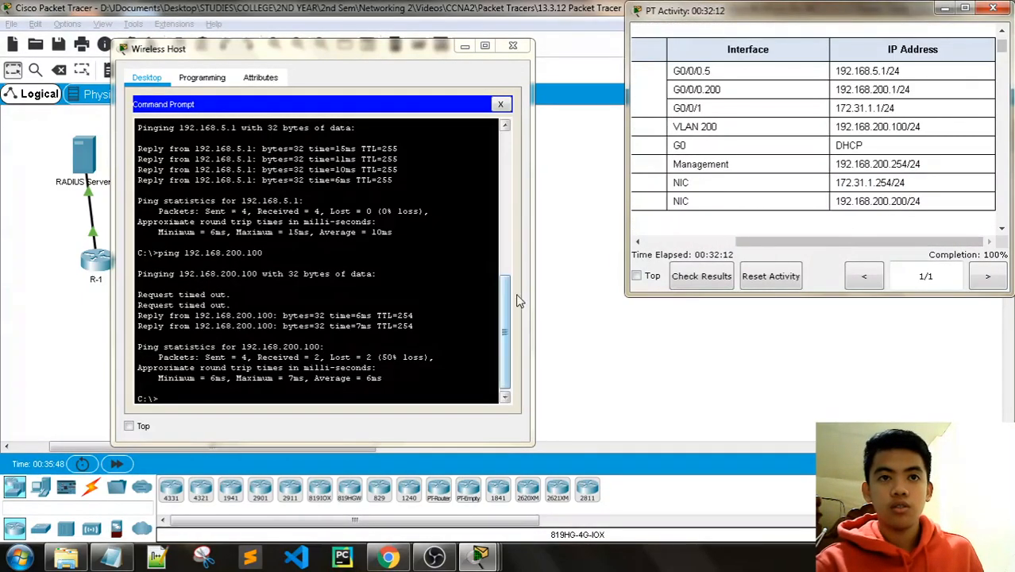
{"action": "left_click", "coordinate": [214, 390]}
Step: Ping the RADIUS server at 172.31.1.254, then close the Wireless Host window
{"action": "type", "text": "pi"}
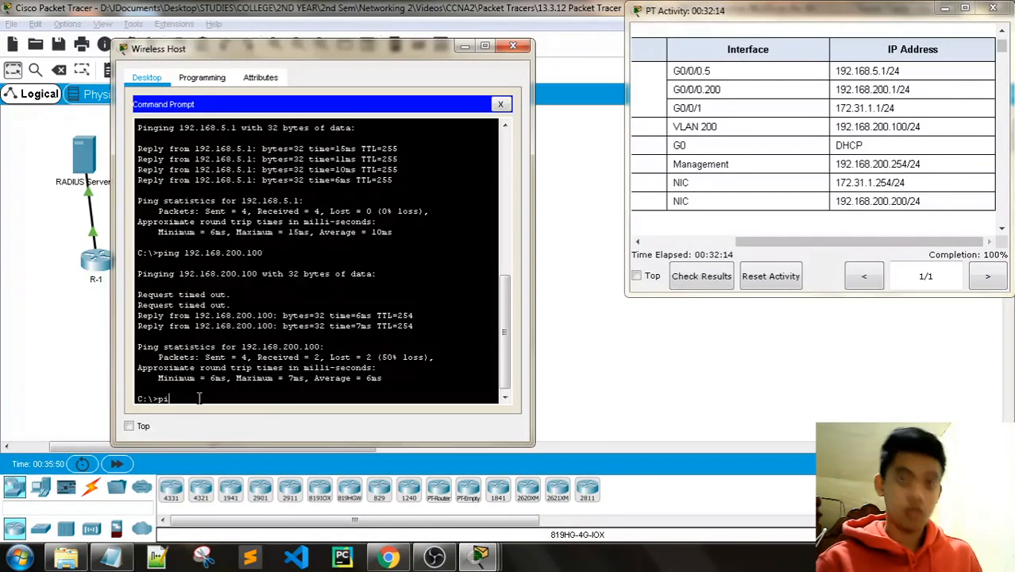
{"action": "type", "text": "ng 172"}
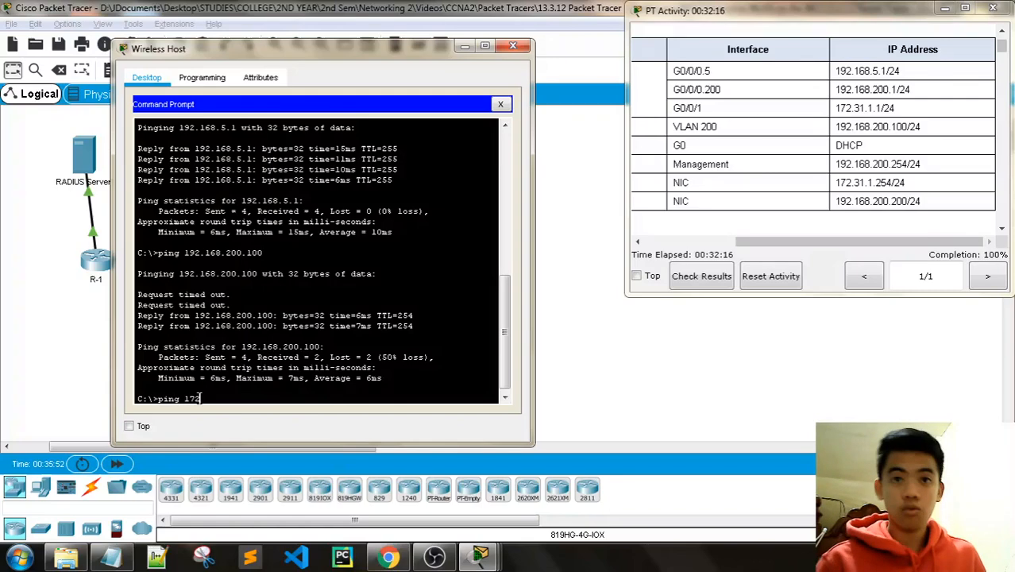
{"action": "type", "text": ".31"}
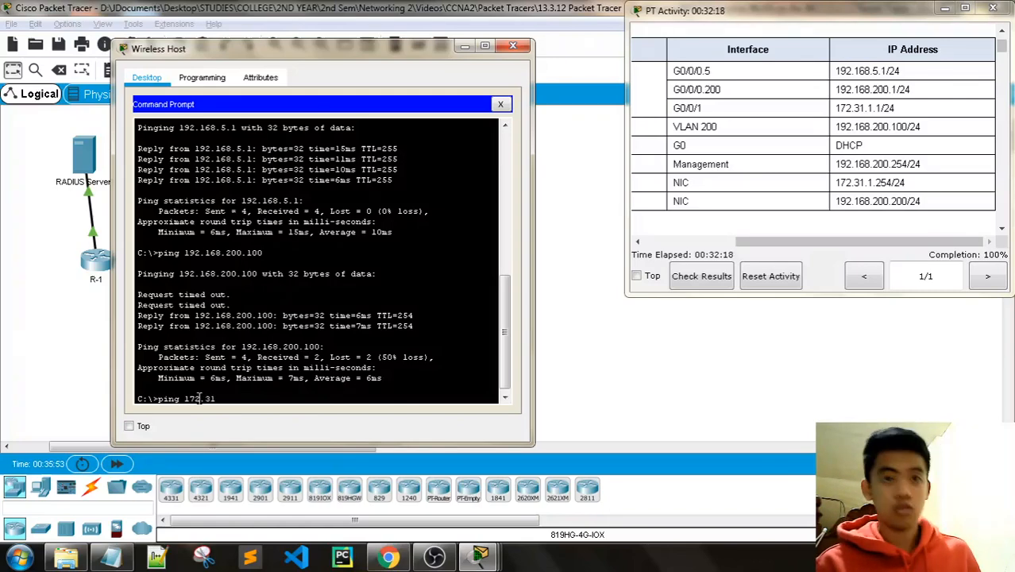
{"action": "type", "text": ".1.254"}
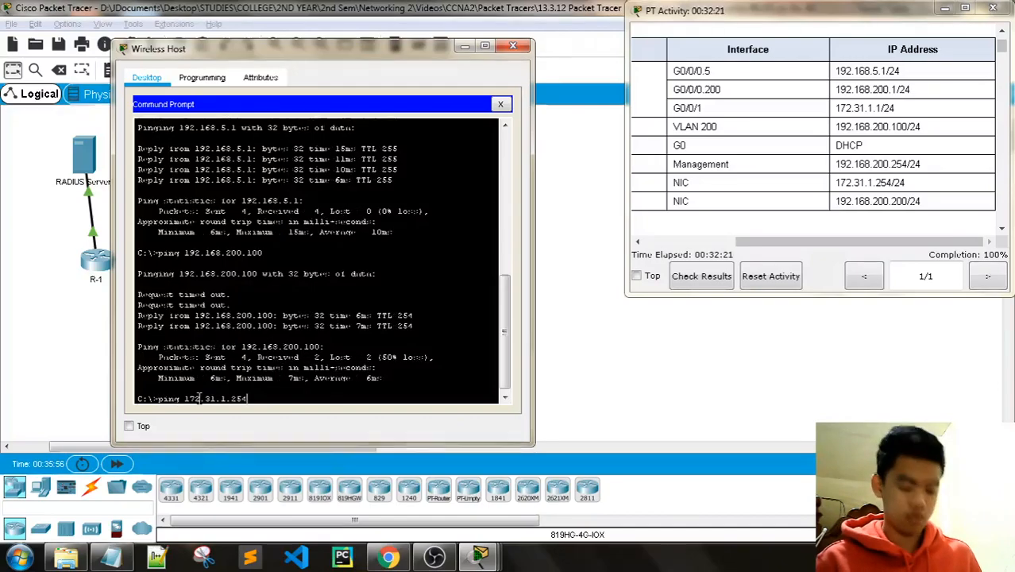
{"action": "key", "text": "Return"}
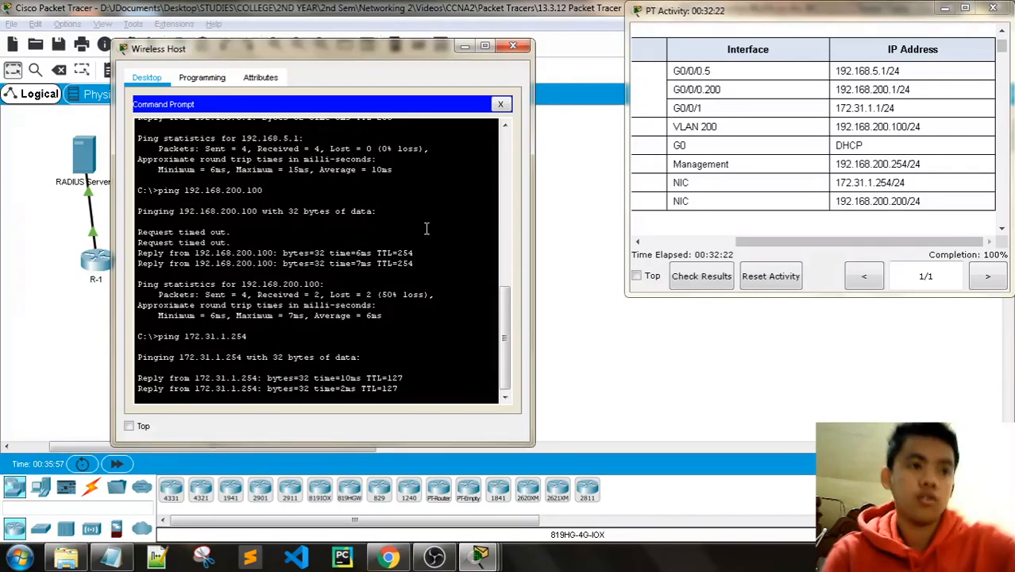
{"action": "left_click_drag", "start_coordinate": [843, 241], "coordinate": [739, 237]}
{"action": "scroll", "coordinate": [852, 188], "scroll_direction": "down", "scroll_amount": 12}
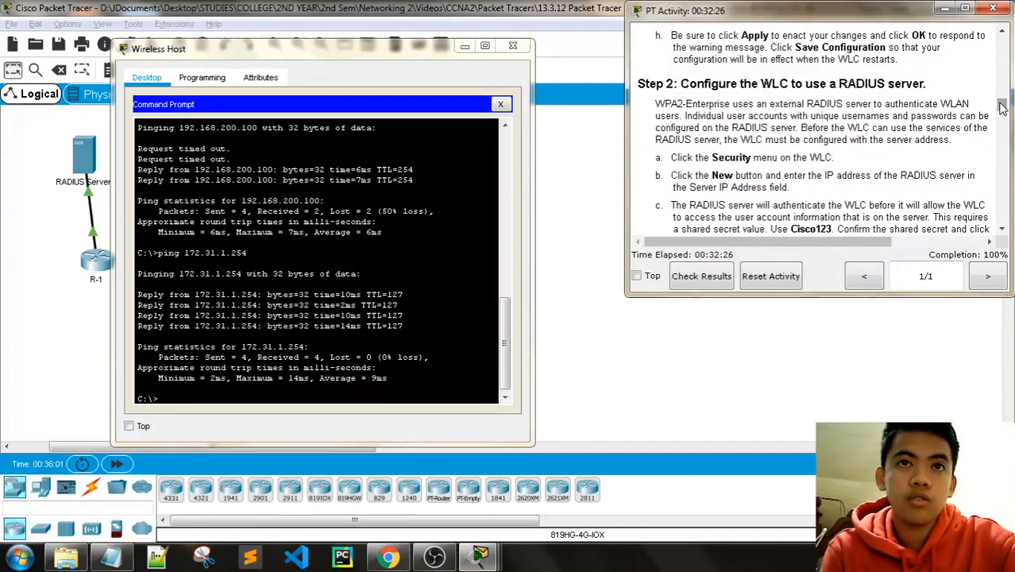
{"action": "scroll", "coordinate": [819, 174], "scroll_direction": "down", "scroll_amount": 10}
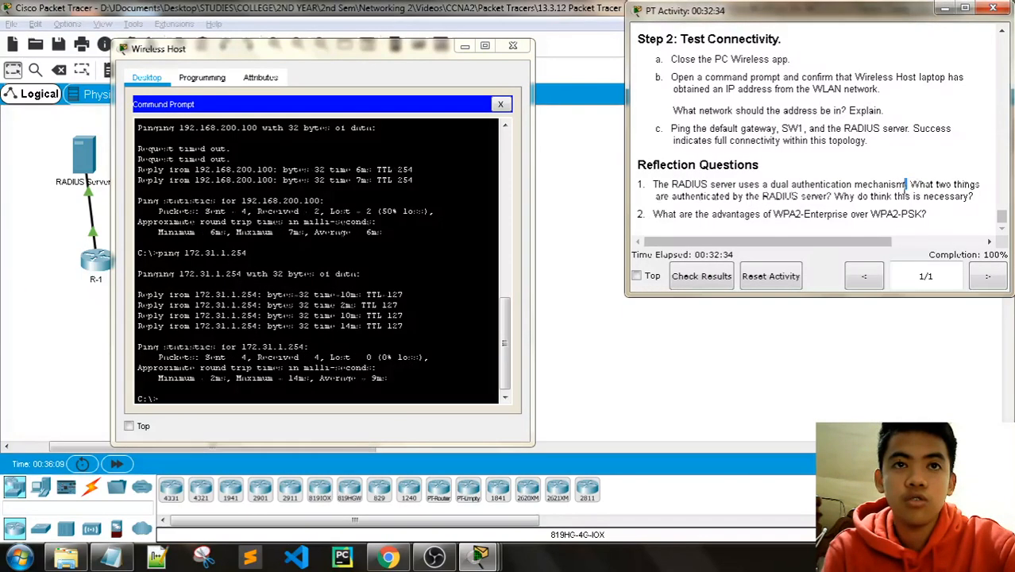
{"action": "left_click_drag", "start_coordinate": [910, 184], "coordinate": [829, 196]}
{"action": "left_click", "coordinate": [846, 200]}
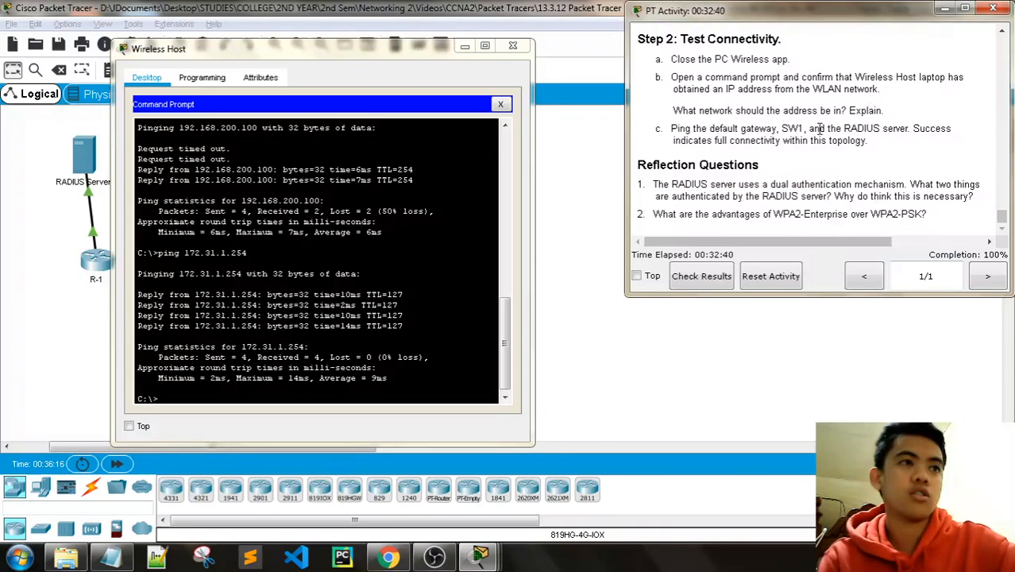
{"action": "left_click", "coordinate": [512, 45]}
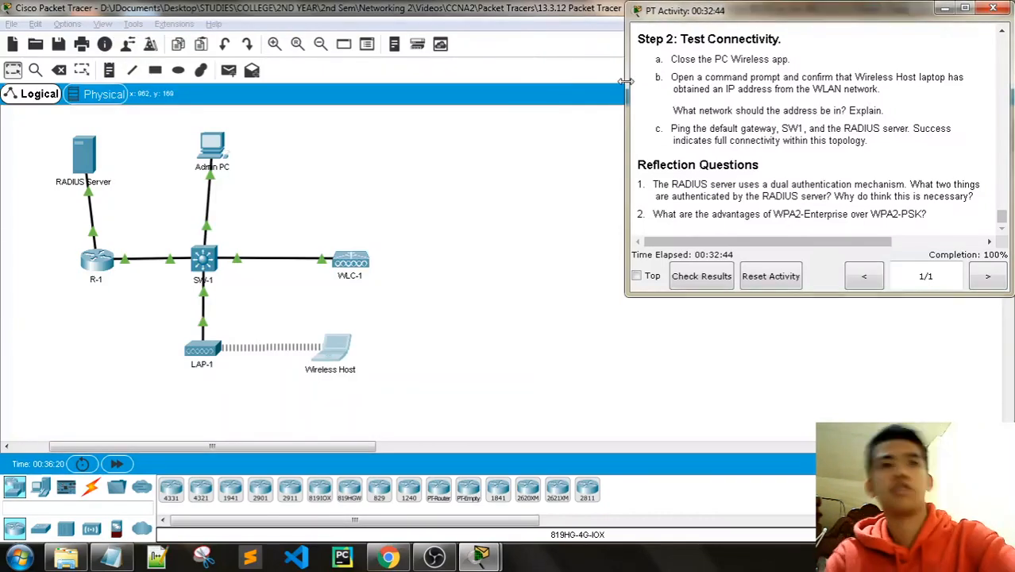
Step: Widen the instructions window and read question 2 on WPA2-Enterprise versus WPA2-PSK
{"action": "left_click_drag", "start_coordinate": [627, 82], "coordinate": [522, 67]}
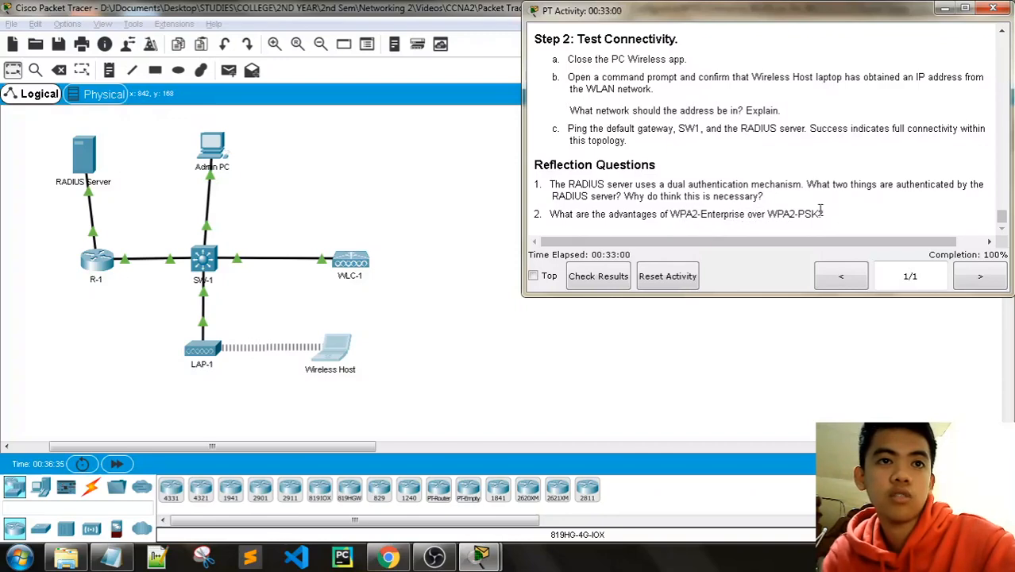
{"action": "left_click_drag", "start_coordinate": [821, 213], "coordinate": [672, 219]}
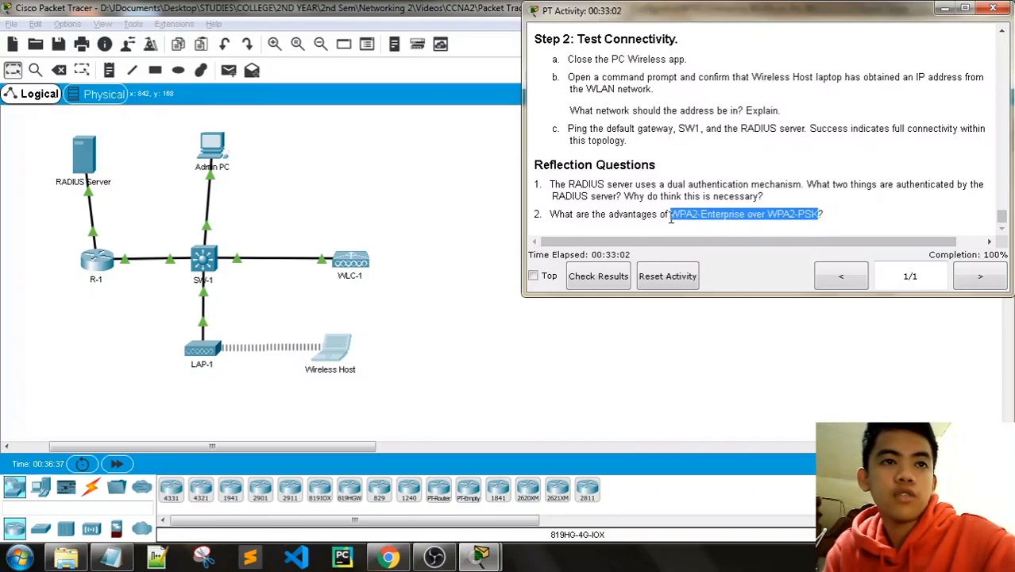
{"action": "left_click", "coordinate": [729, 213]}
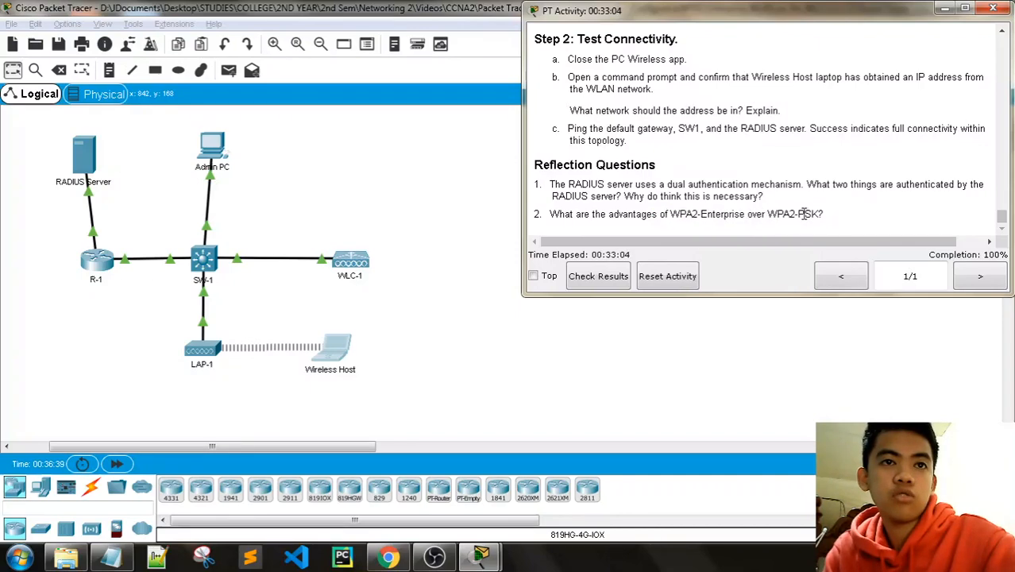
{"action": "left_click_drag", "start_coordinate": [819, 214], "coordinate": [799, 215]}
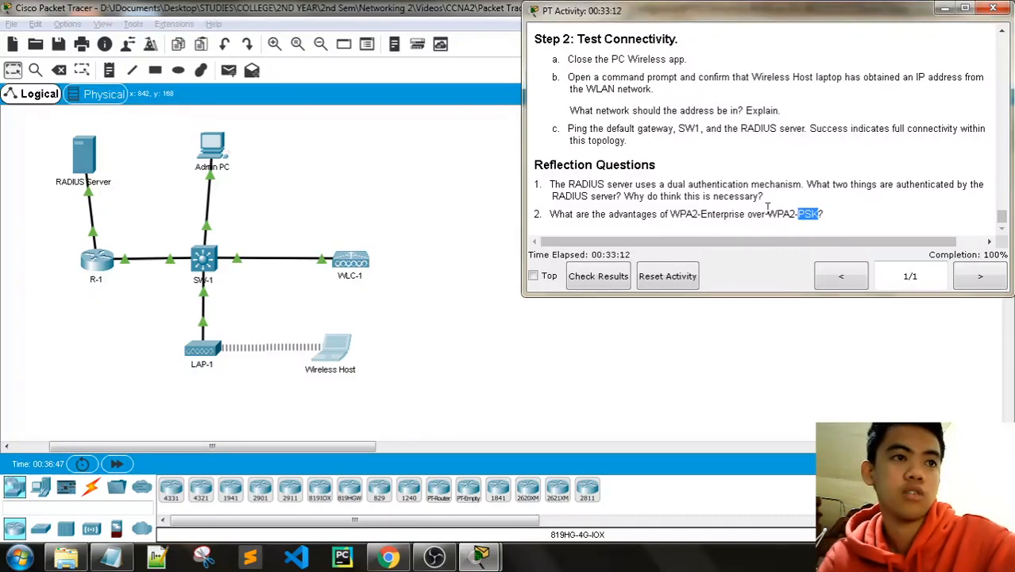
Step: Open Check Results, confirm the 29/29 assessment score, and close the results window
{"action": "left_click", "coordinate": [608, 278]}
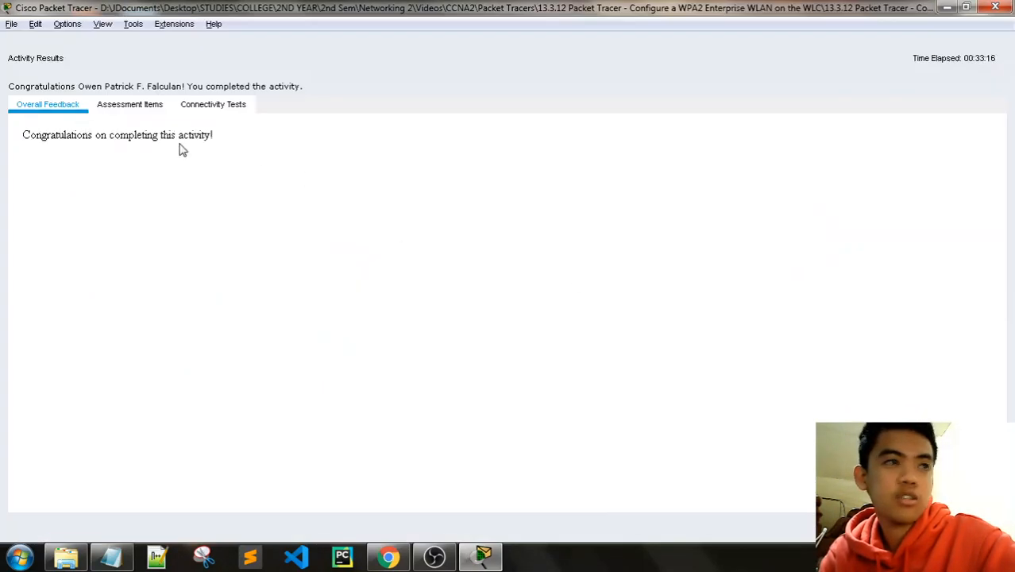
{"action": "left_click", "coordinate": [132, 107]}
{"action": "scroll", "coordinate": [216, 215], "scroll_direction": "down", "scroll_amount": 7}
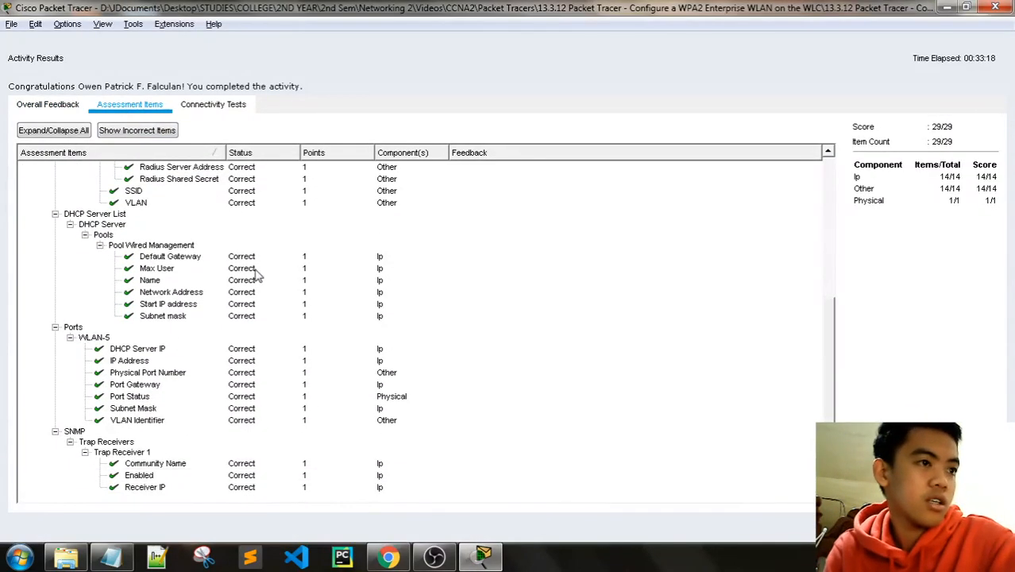
{"action": "scroll", "coordinate": [255, 262], "scroll_direction": "up", "scroll_amount": 7}
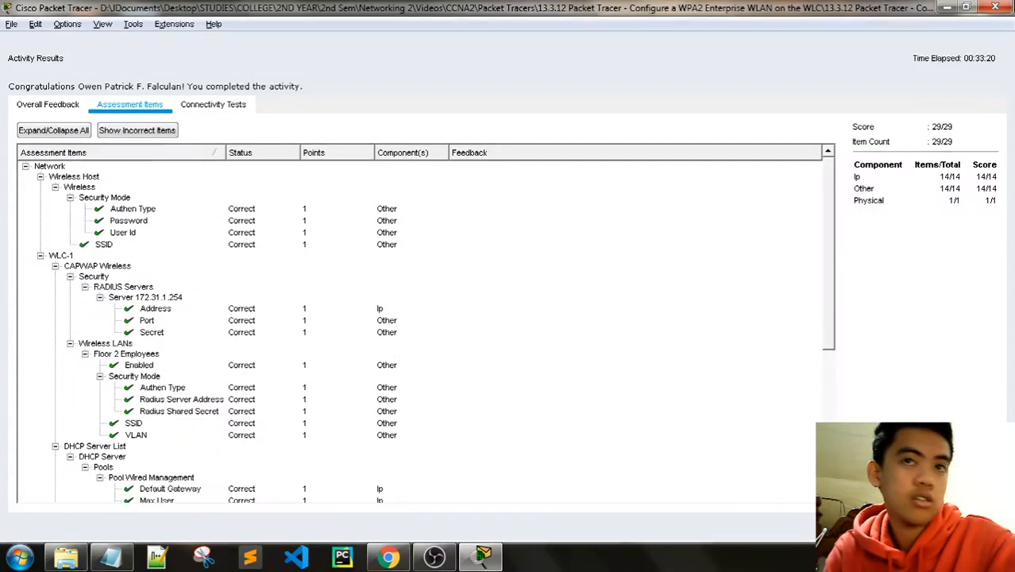
{"action": "left_click", "coordinate": [995, 35]}
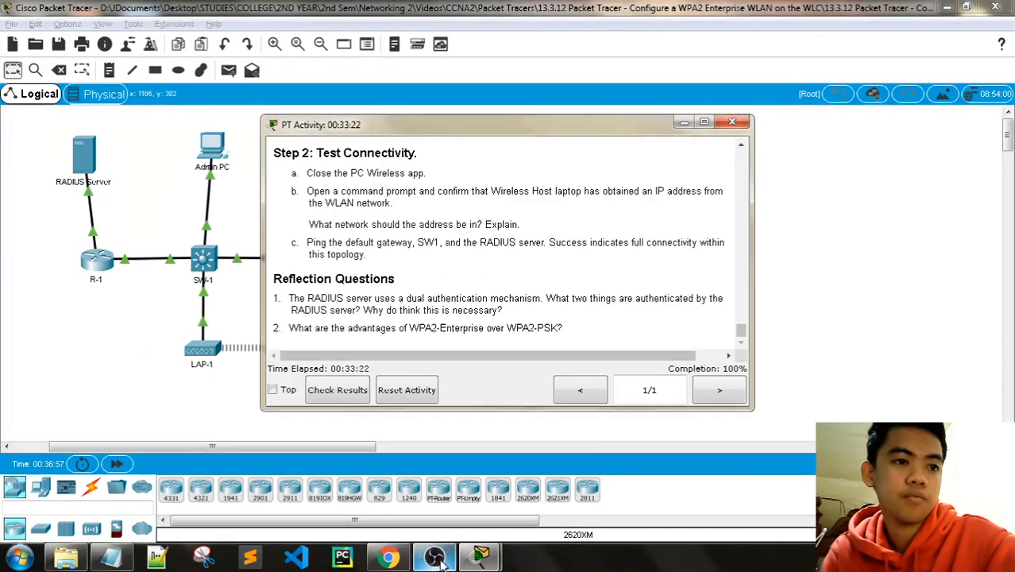